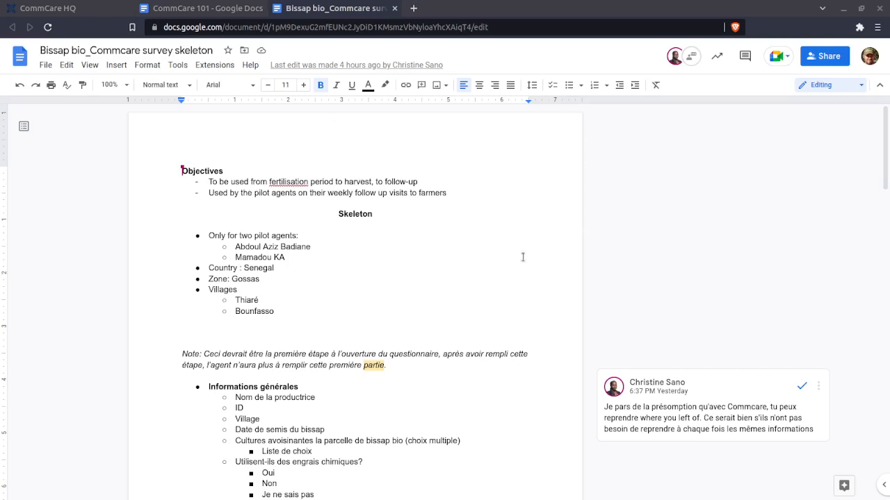
# Switch to the CommCare 101 document and skim its links, comparison table and basics sections
pyautogui.click(206, 10)
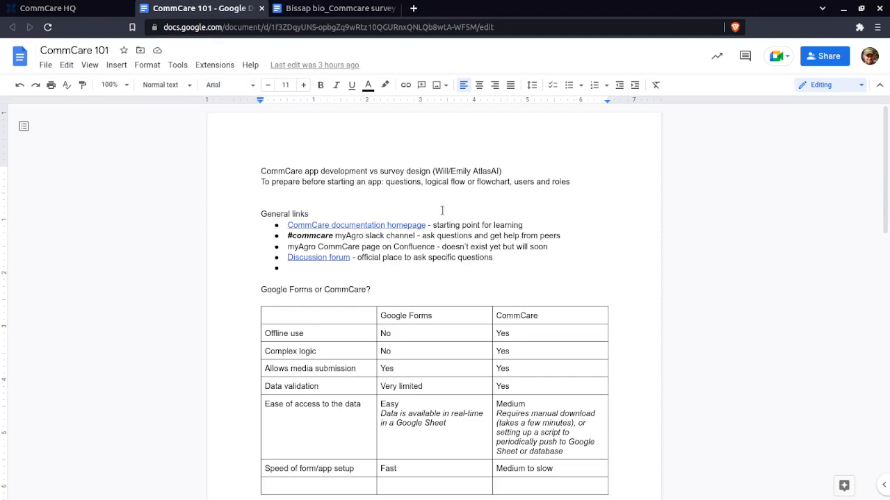
pyautogui.scroll(-4, 431, 236)
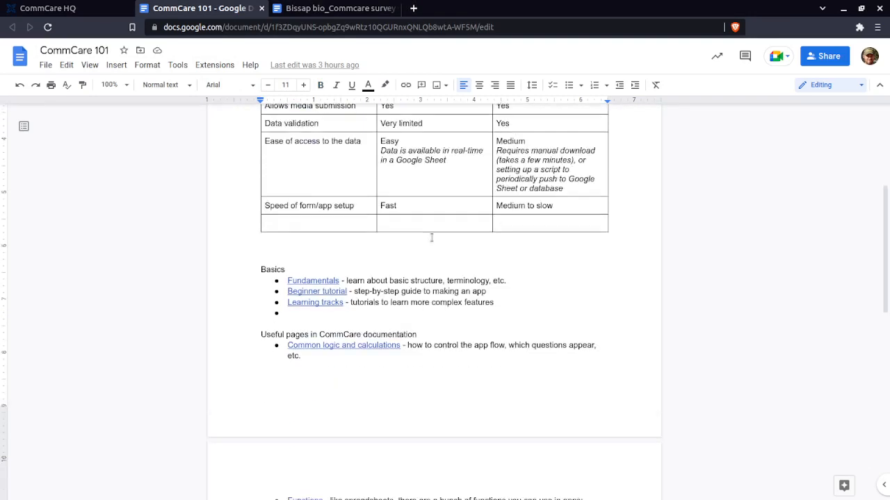
pyautogui.scroll(-1, 431, 238)
pyautogui.scroll(2, 429, 243)
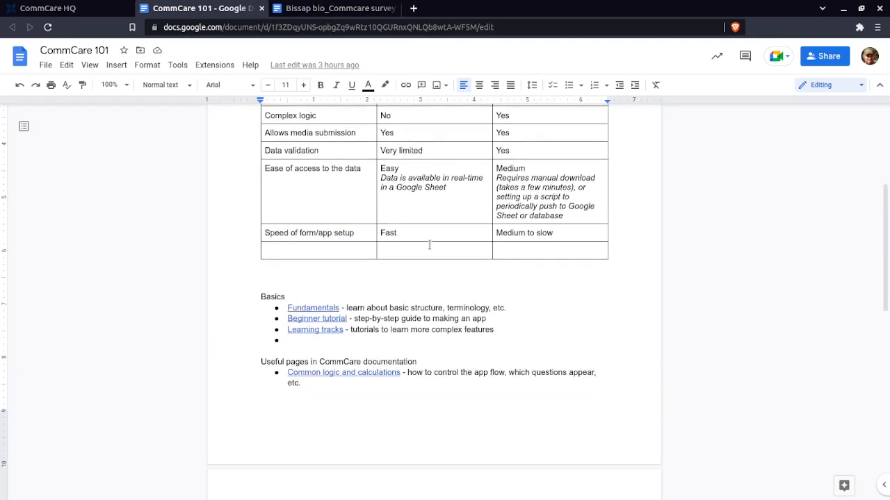
pyautogui.scroll(2, 429, 245)
pyautogui.scroll(2, 433, 232)
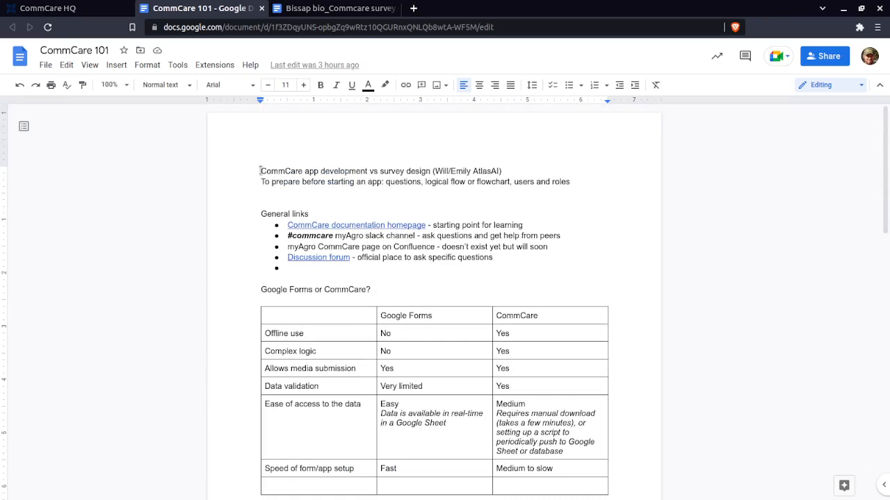
# Review the opening line on CommCare app development versus survey design, highlighting its key phrases
pyautogui.moveTo(260, 171); pyautogui.dragTo(367, 171)
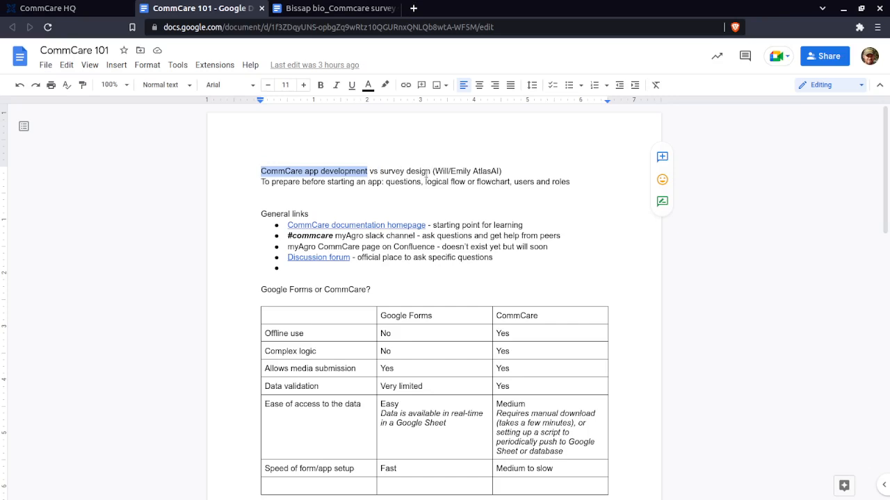
pyautogui.moveTo(432, 171); pyautogui.dragTo(501, 172)
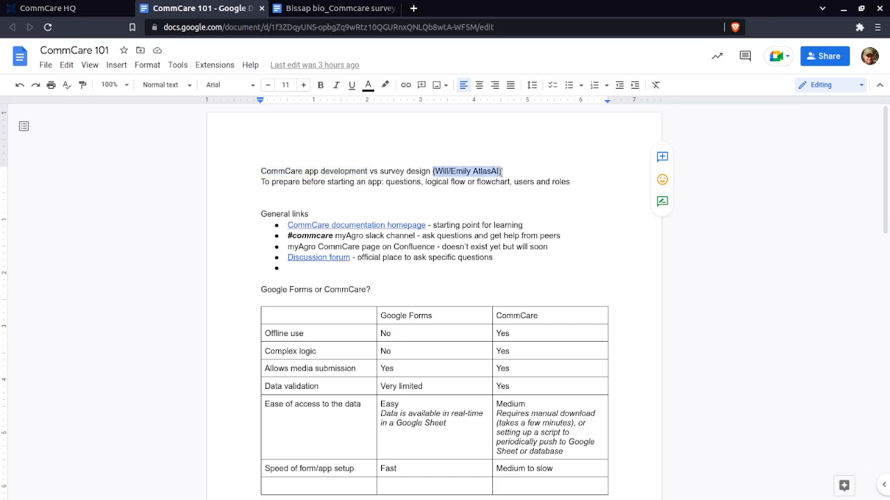
pyautogui.click(501, 171)
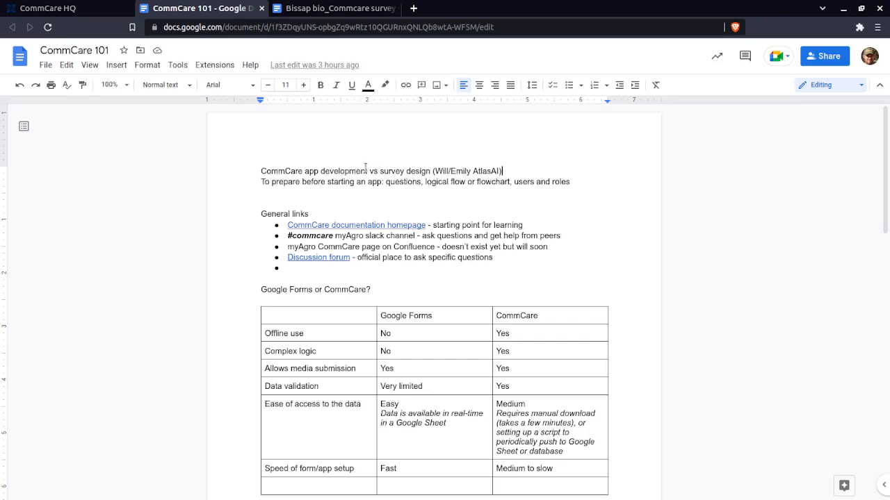
pyautogui.moveTo(367, 171); pyautogui.dragTo(266, 168)
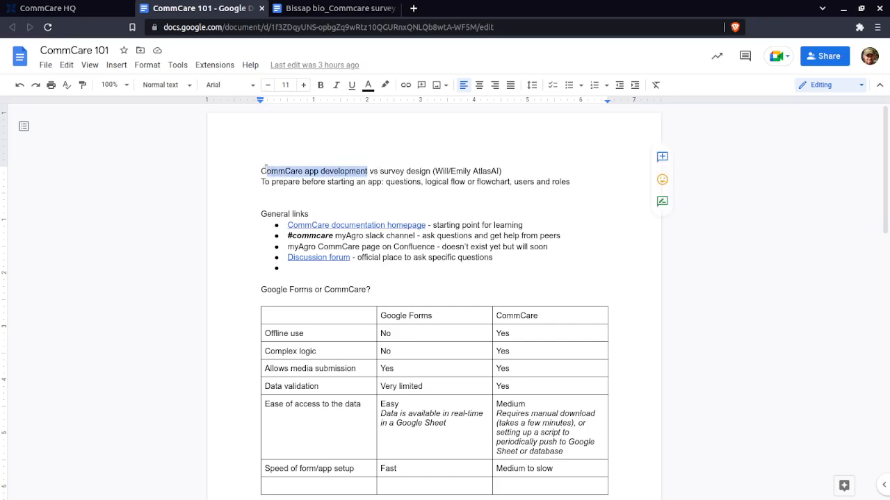
pyautogui.click(266, 170)
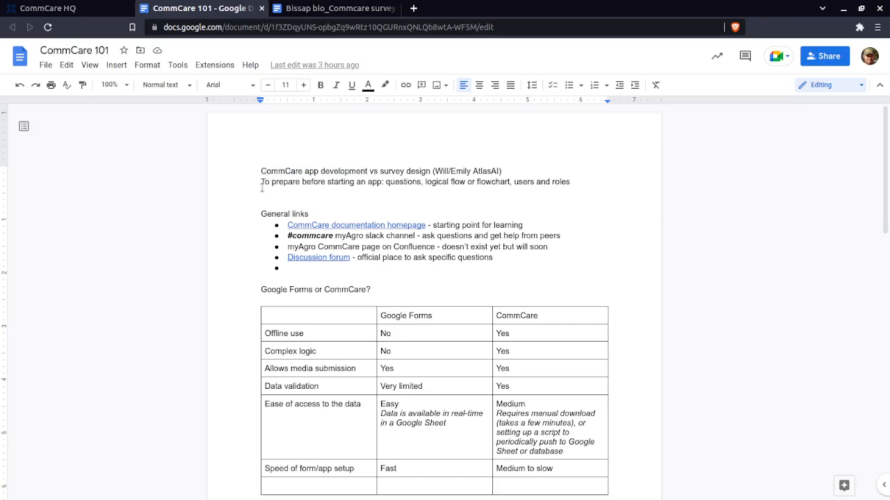
# Review the line on what to prepare before starting an app, highlighting questions and users and roles
pyautogui.moveTo(261, 182); pyautogui.dragTo(569, 182)
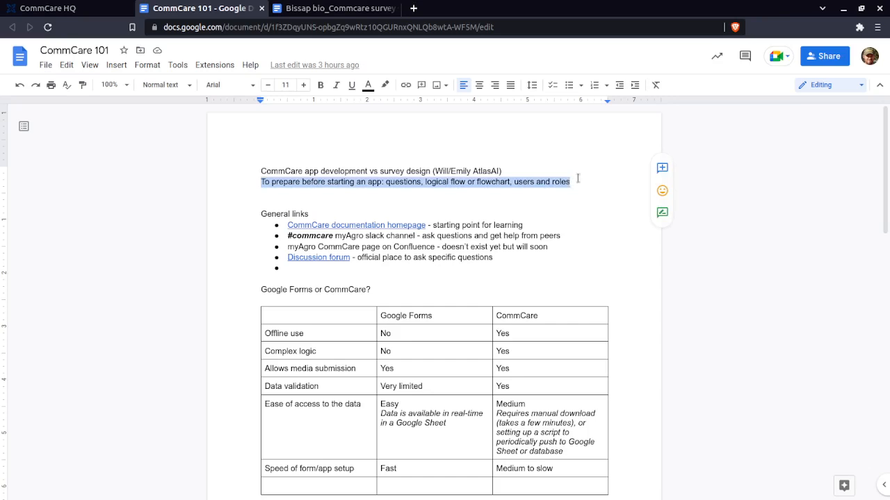
pyautogui.click(387, 182)
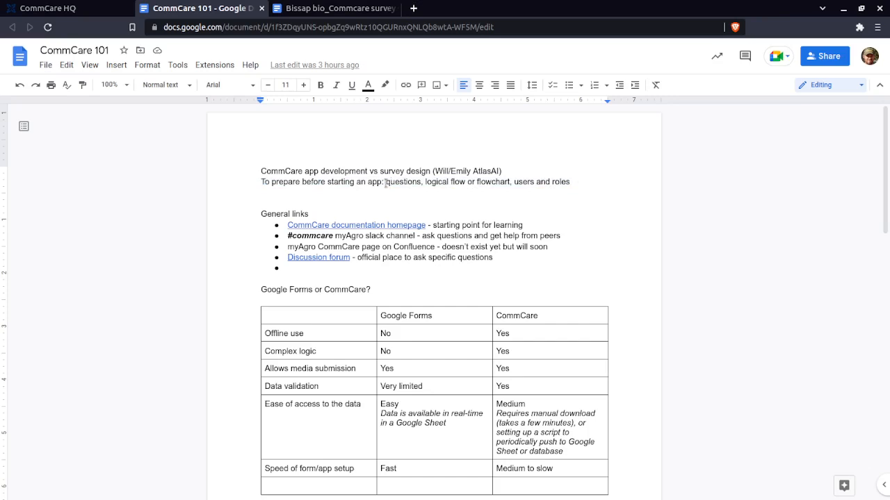
pyautogui.moveTo(386, 183); pyautogui.dragTo(421, 182)
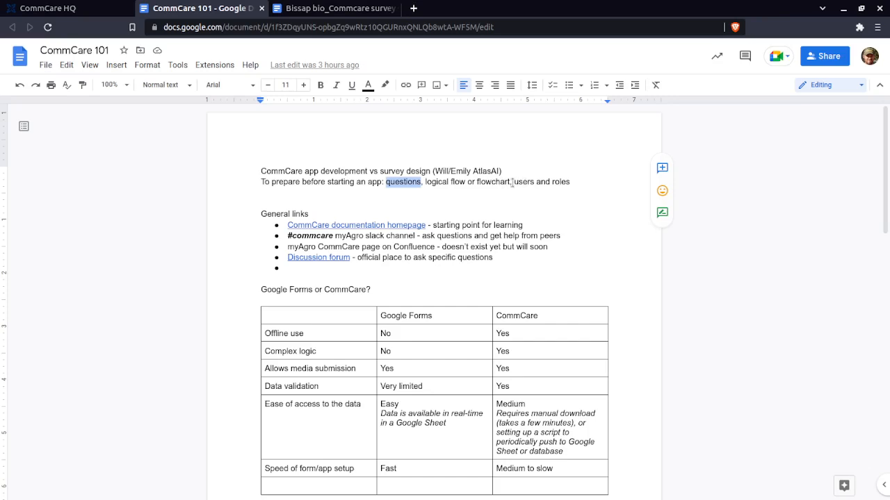
pyautogui.moveTo(513, 182); pyautogui.dragTo(570, 182)
pyautogui.click(571, 181)
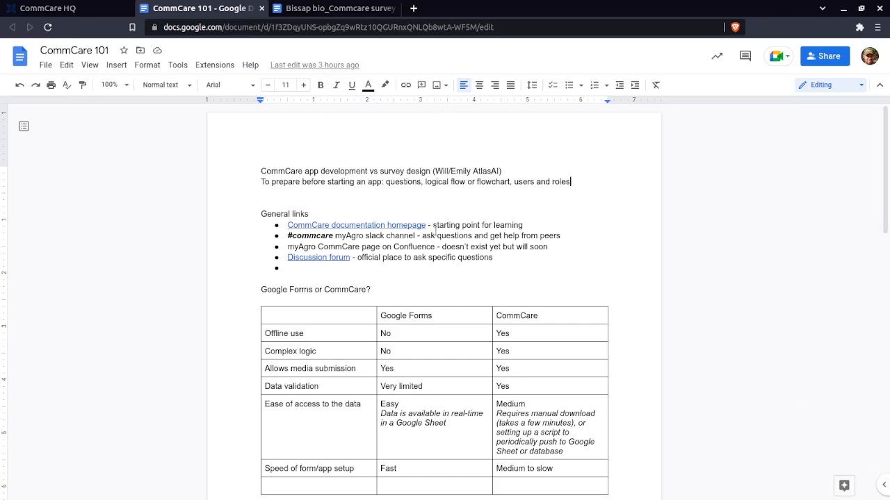
# Open the CommCare documentation homepage from the General links and look over its topic list and resource tiles
pyautogui.click(308, 225)
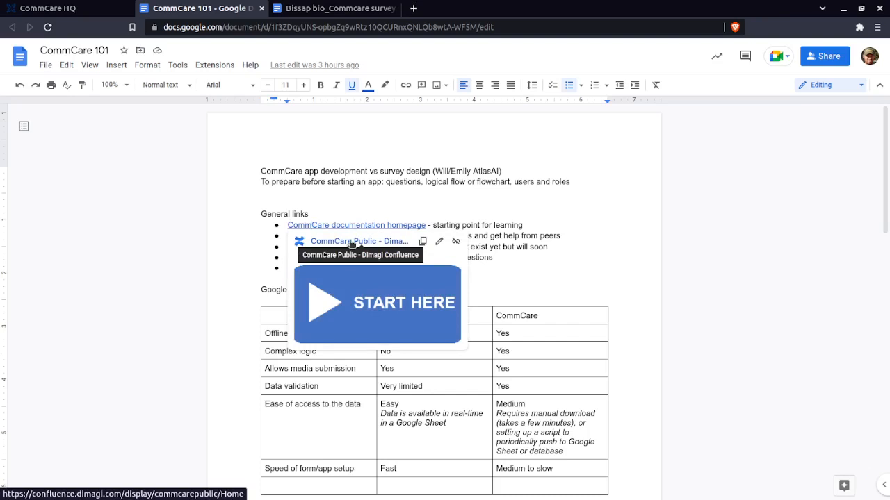
pyautogui.click(351, 242)
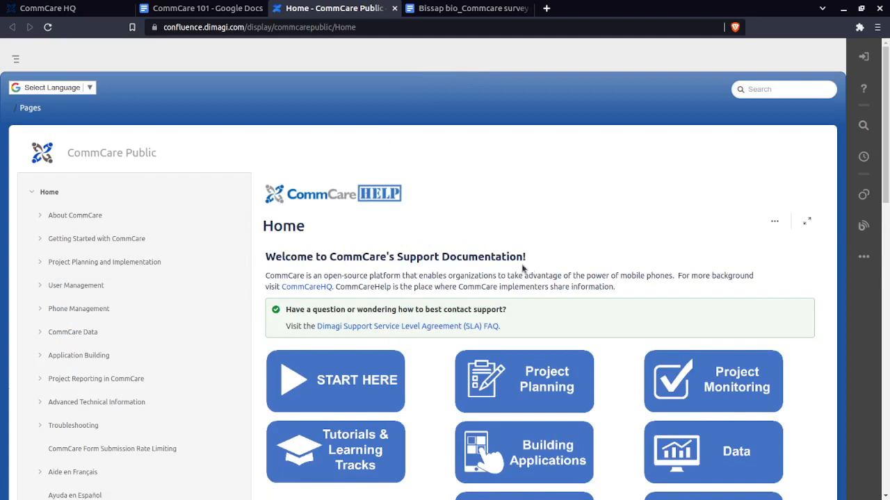
pyautogui.moveTo(535, 261); pyautogui.dragTo(468, 258)
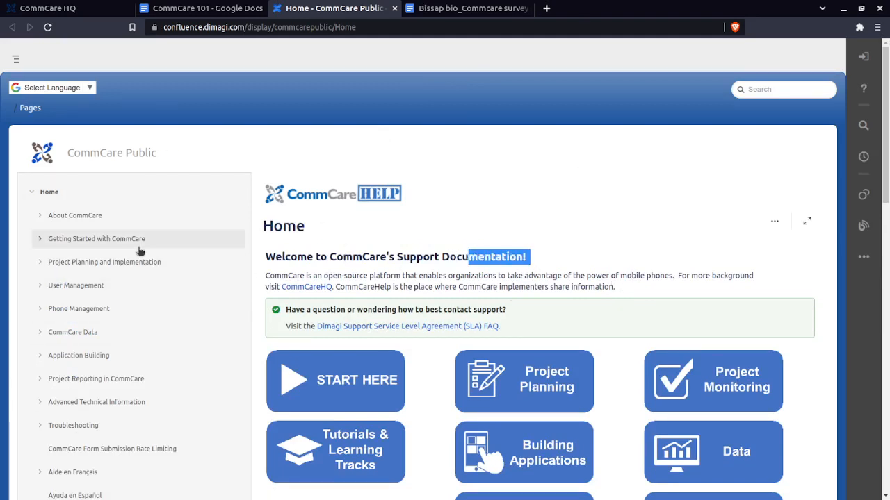
pyautogui.scroll(-2, 95, 247)
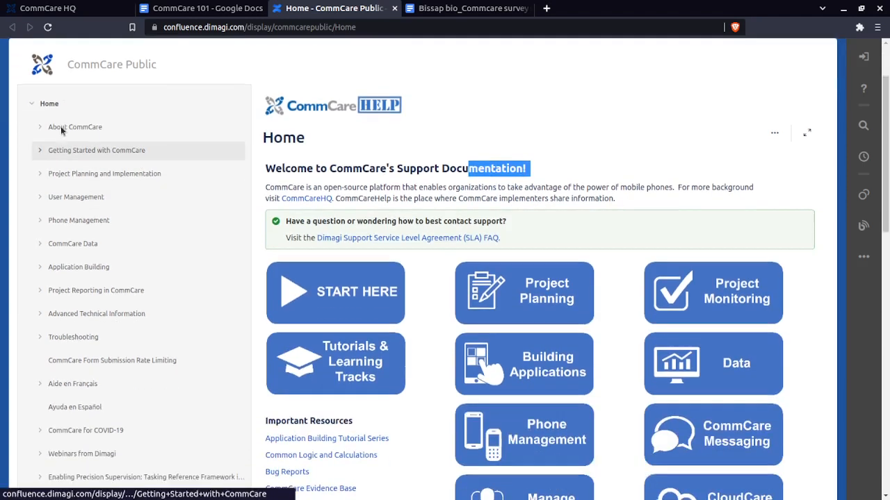
pyautogui.scroll(1, 161, 229)
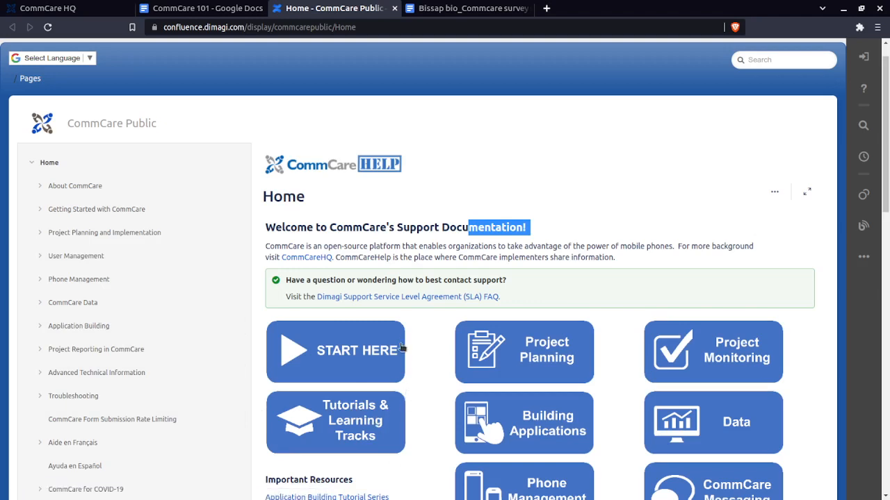
pyautogui.scroll(-4, 512, 334)
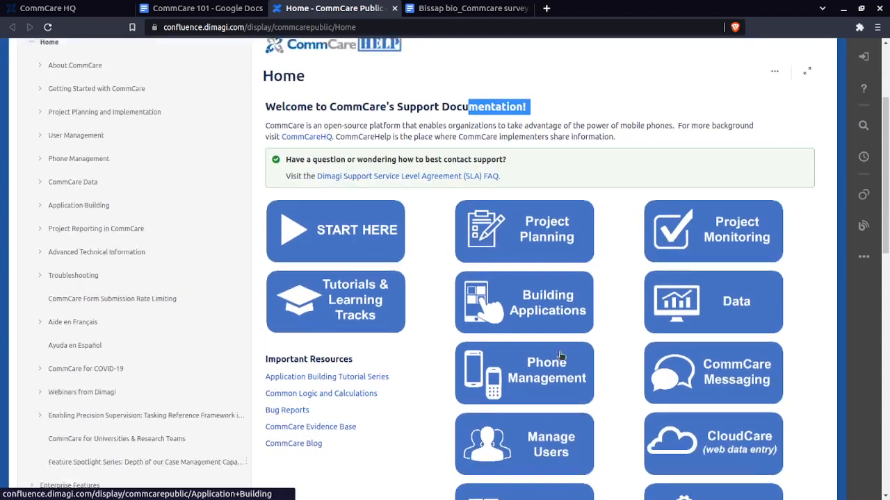
pyautogui.scroll(-4, 777, 391)
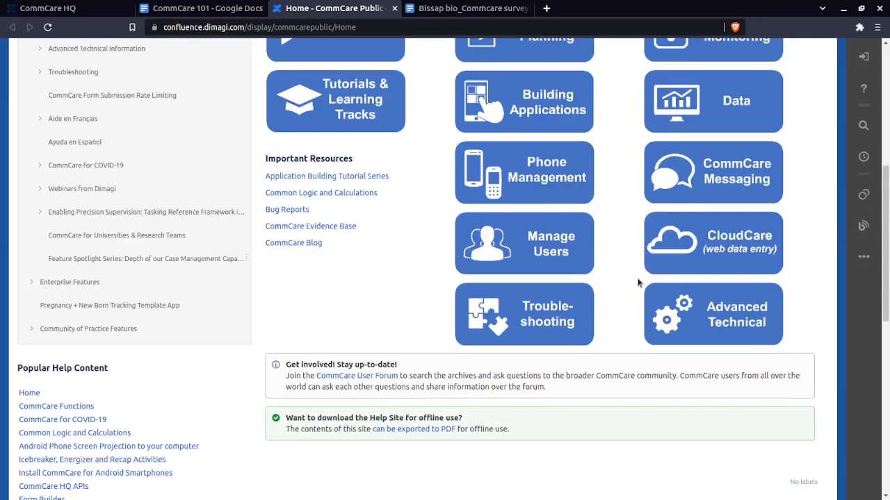
pyautogui.scroll(10, 516, 294)
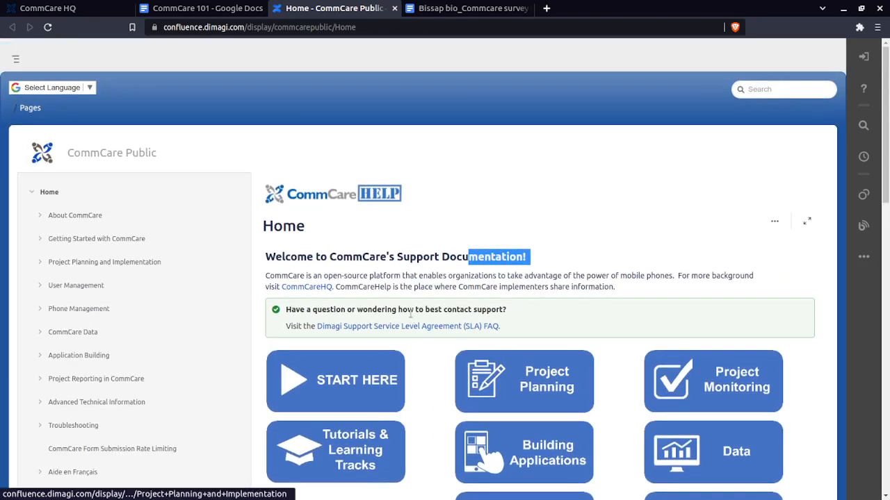
# Return to the CommCare 101 document and review the #commcare Slack channel entry under General links
pyautogui.click(223, 10)
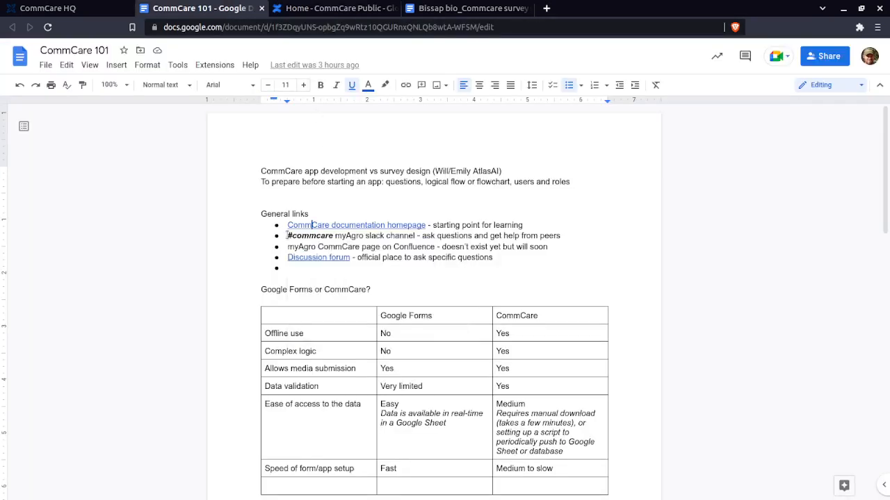
pyautogui.scroll(-3, 316, 417)
pyautogui.scroll(1, 321, 403)
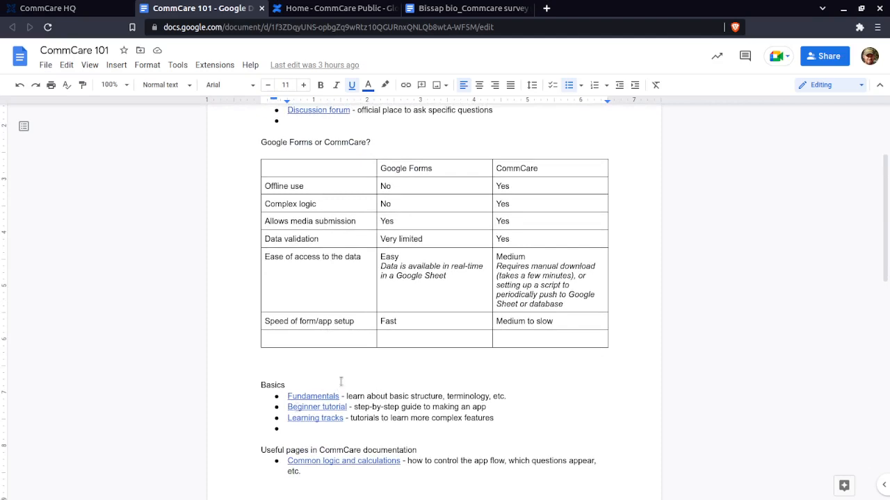
pyautogui.scroll(2, 333, 372)
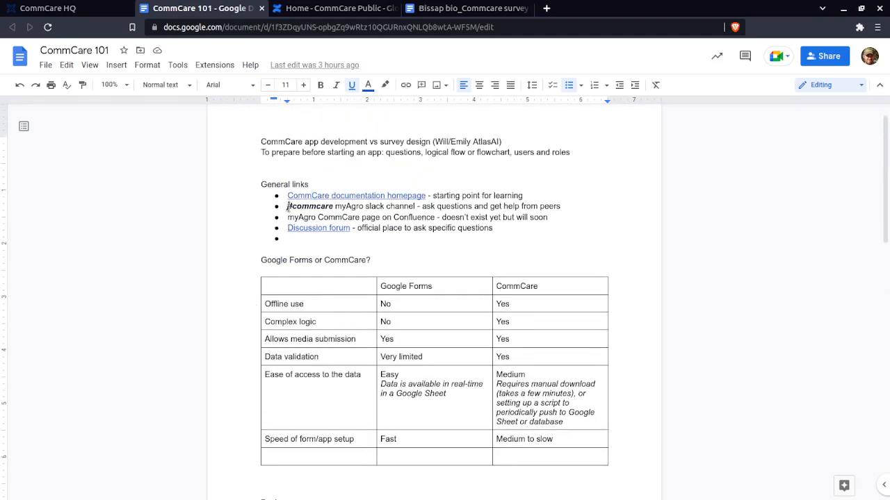
pyautogui.moveTo(287, 206); pyautogui.dragTo(334, 209)
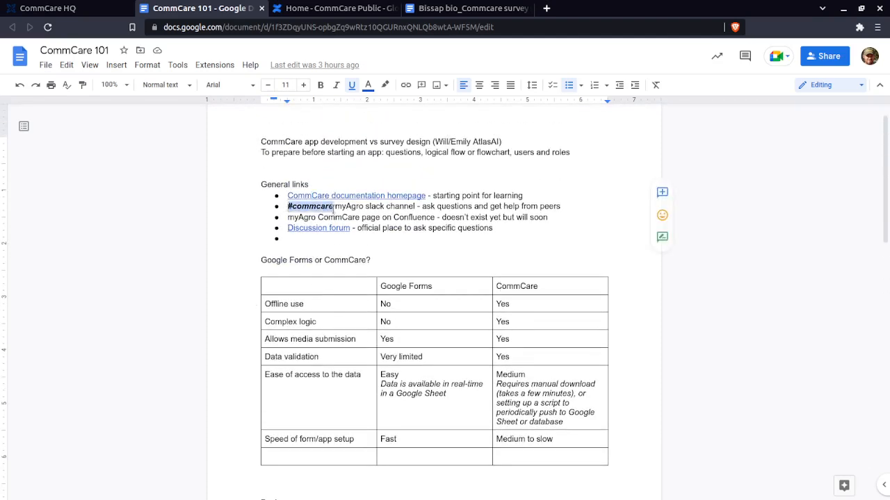
pyautogui.click(334, 209)
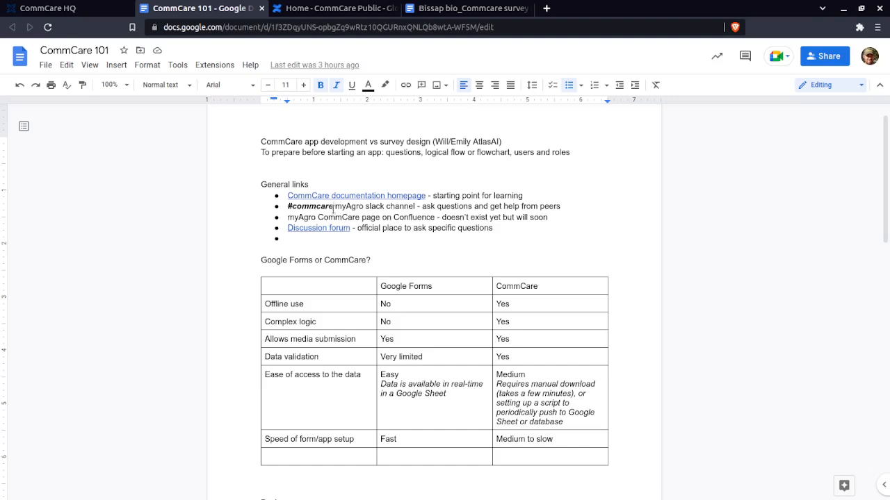
pyautogui.moveTo(335, 208); pyautogui.dragTo(285, 208)
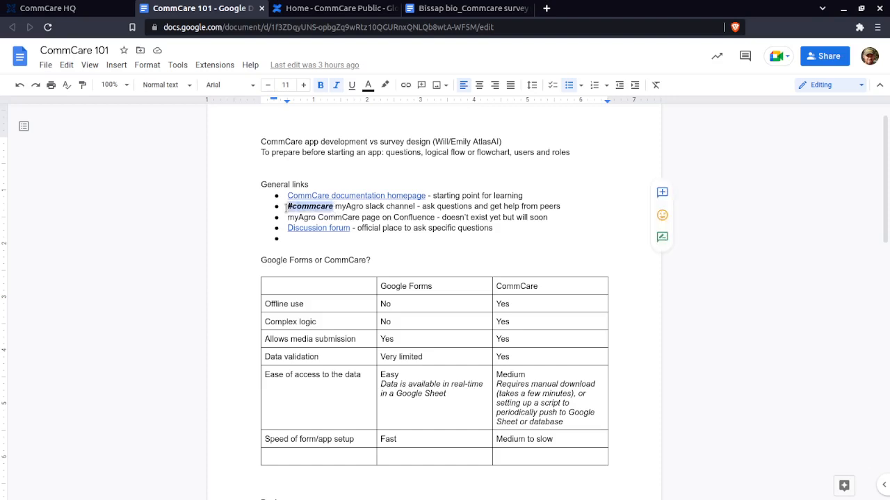
pyautogui.click(286, 210)
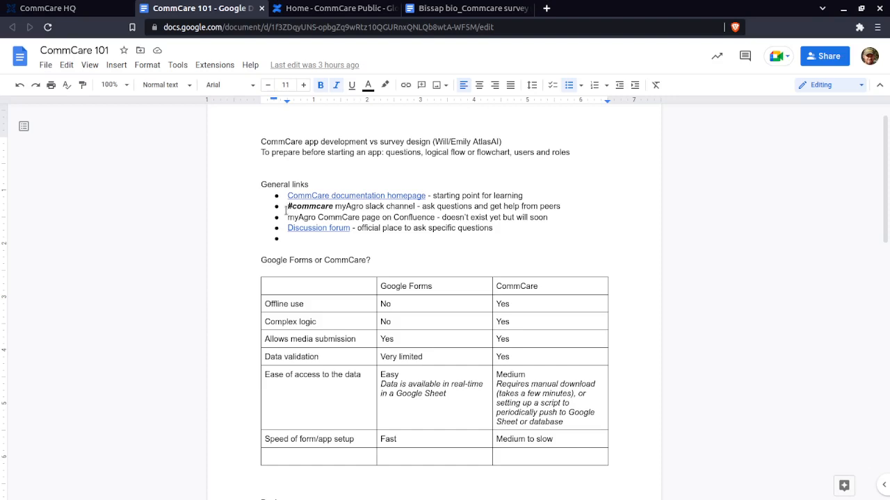
# Review the myAgro Confluence page entry and preview the Discussion forum link under General links
pyautogui.click(288, 195)
pyautogui.scroll(-1, 299, 195)
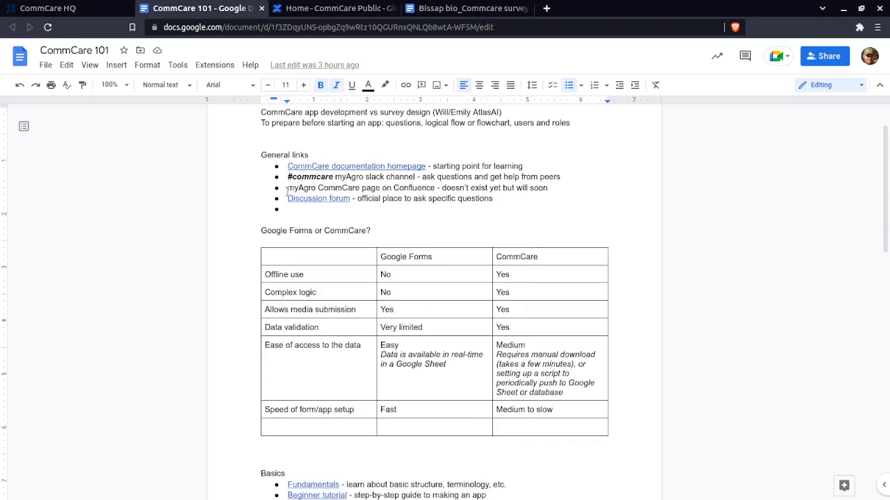
pyautogui.moveTo(287, 188); pyautogui.dragTo(434, 185)
pyautogui.click(435, 187)
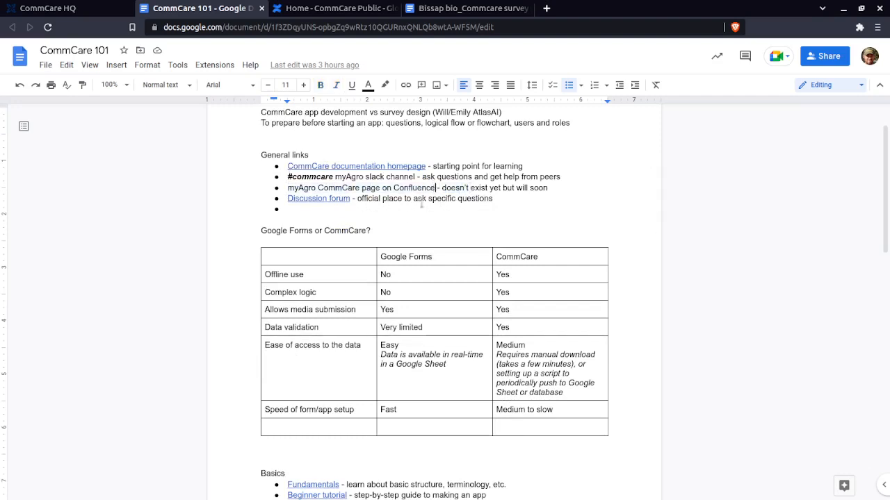
pyautogui.click(308, 198)
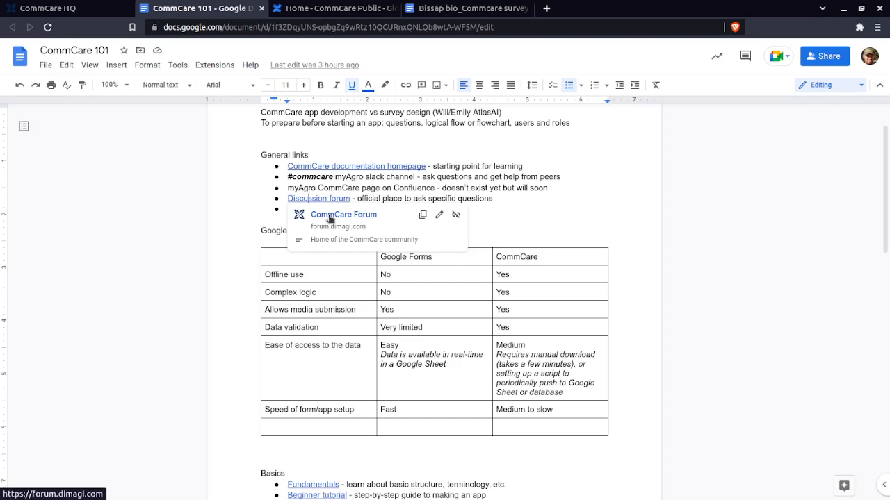
pyautogui.click(373, 198)
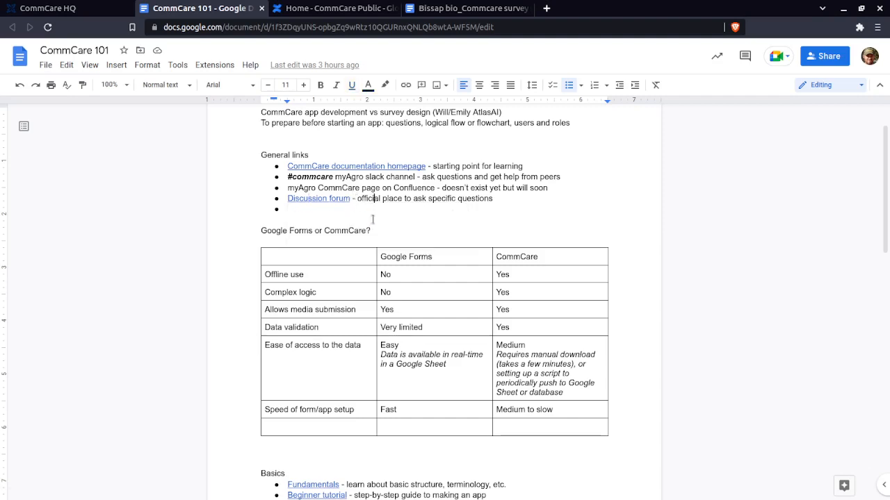
# Examine the Google Forms or CommCare comparison table, highlighting the Complex logic row
pyautogui.scroll(-2, 407, 213)
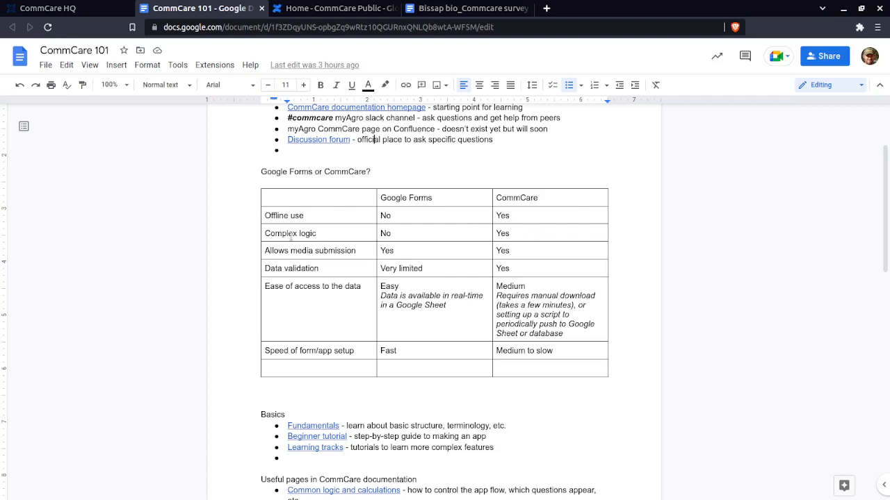
pyautogui.moveTo(291, 236); pyautogui.dragTo(528, 234)
pyautogui.click(264, 234)
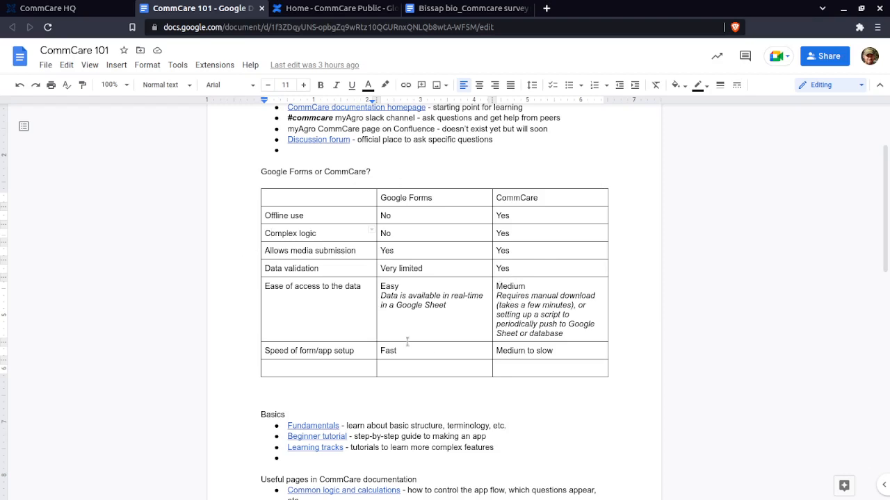
pyautogui.scroll(-3, 368, 351)
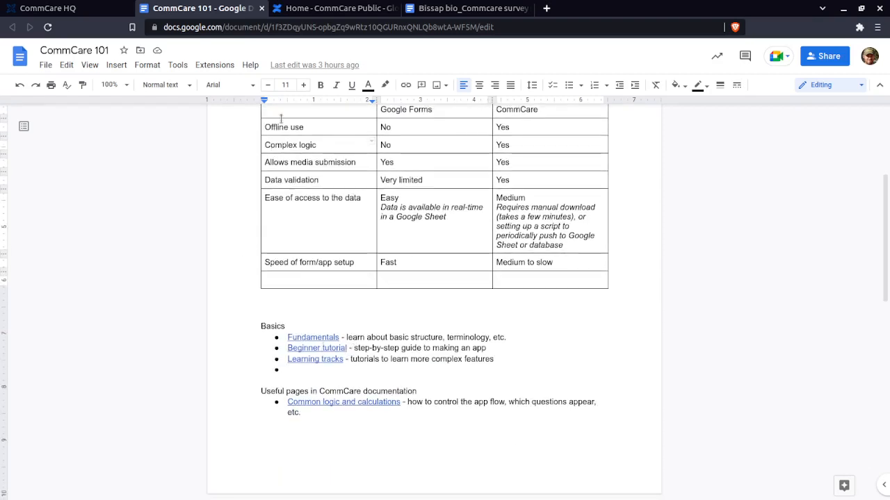
# Open the Fundamentals link under Basics, and preview the Beginner tutorial link back in the CommCare 101 document
pyautogui.click(316, 337)
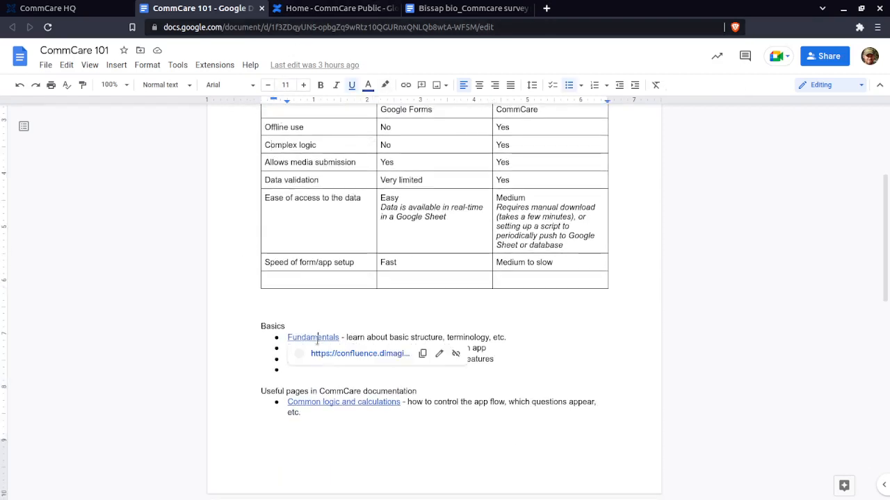
pyautogui.click(344, 355)
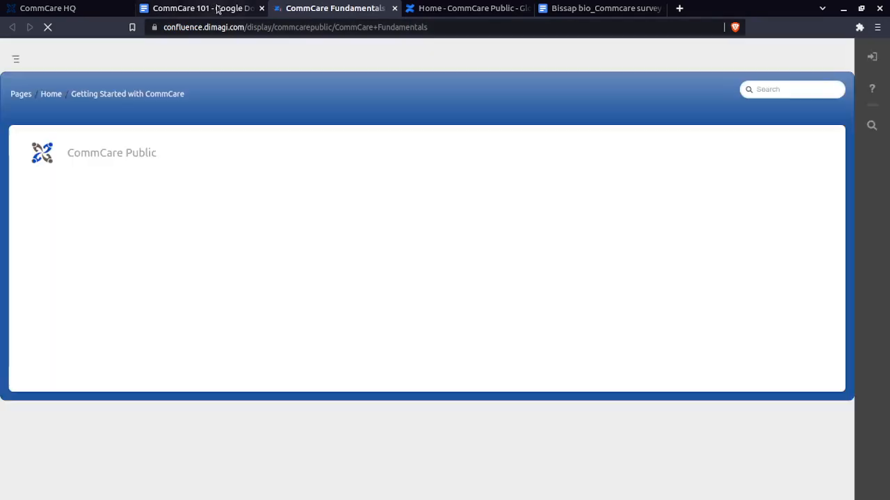
pyautogui.click(212, 8)
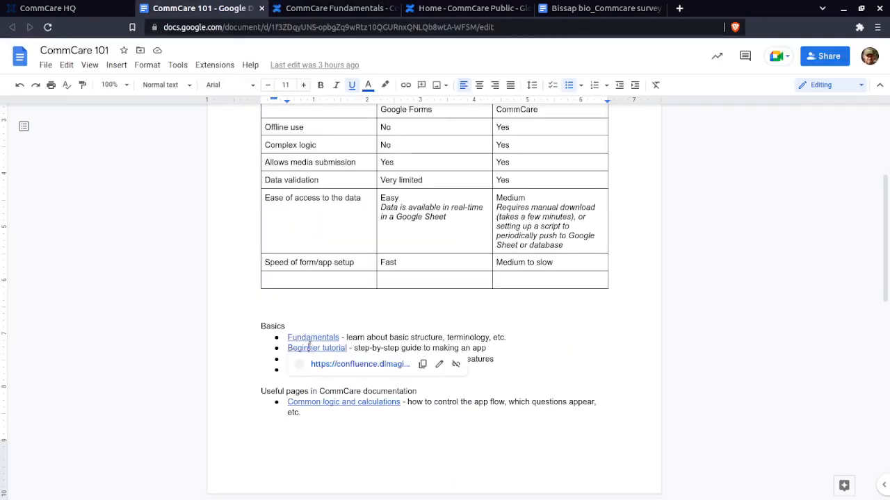
pyautogui.click(310, 336)
pyautogui.click(314, 348)
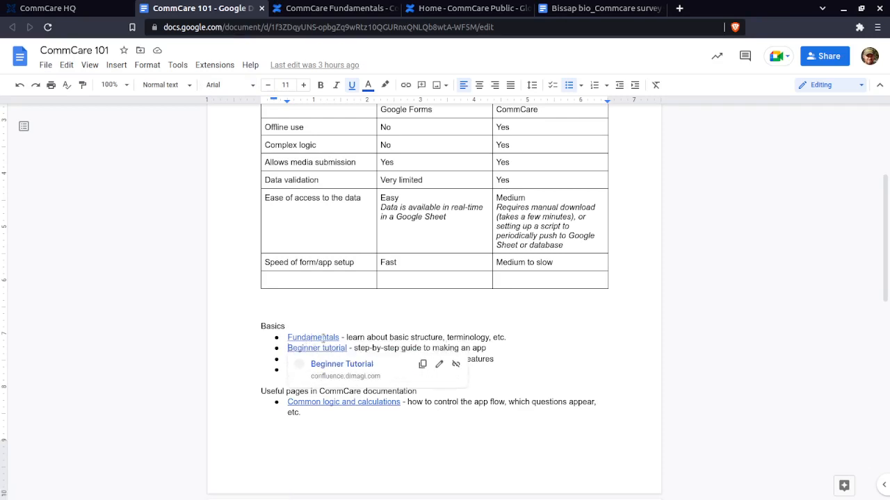
# Switch to the CommCare Fundamentals page and review its course goal, topic list and next steps
pyautogui.click(329, 11)
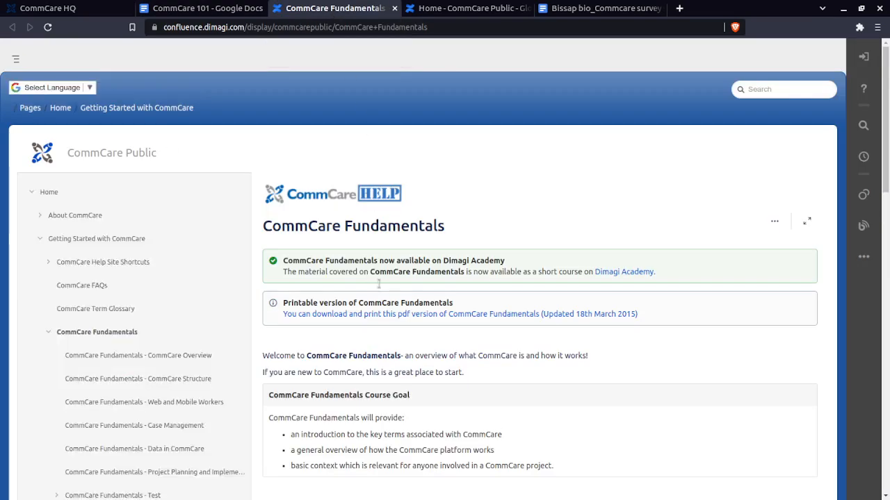
pyautogui.scroll(-3, 379, 283)
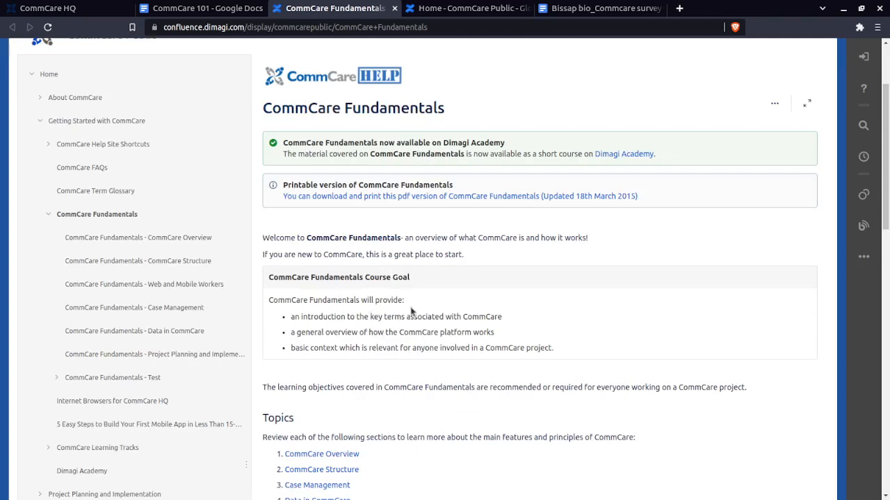
pyautogui.scroll(-1, 383, 298)
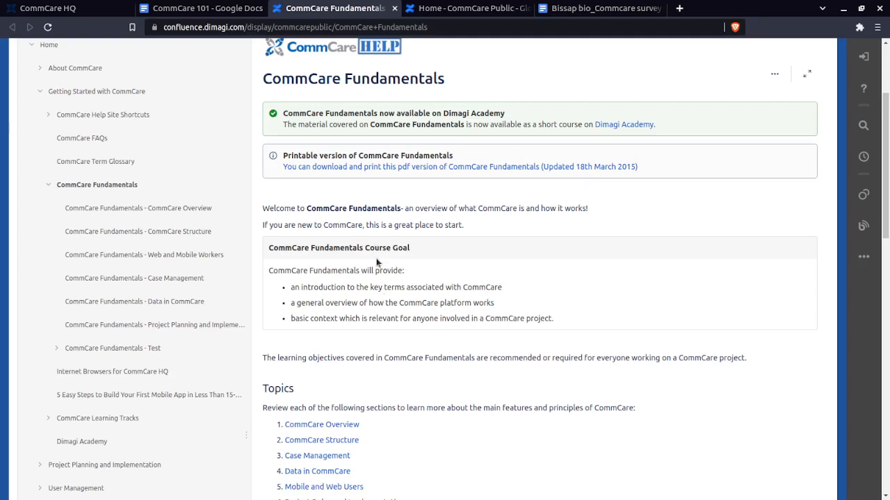
pyautogui.scroll(-4, 375, 303)
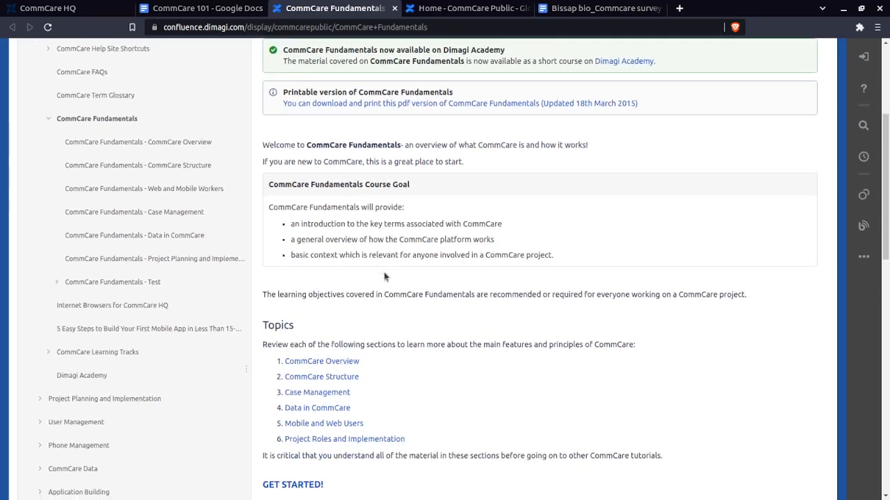
pyautogui.scroll(-2, 362, 255)
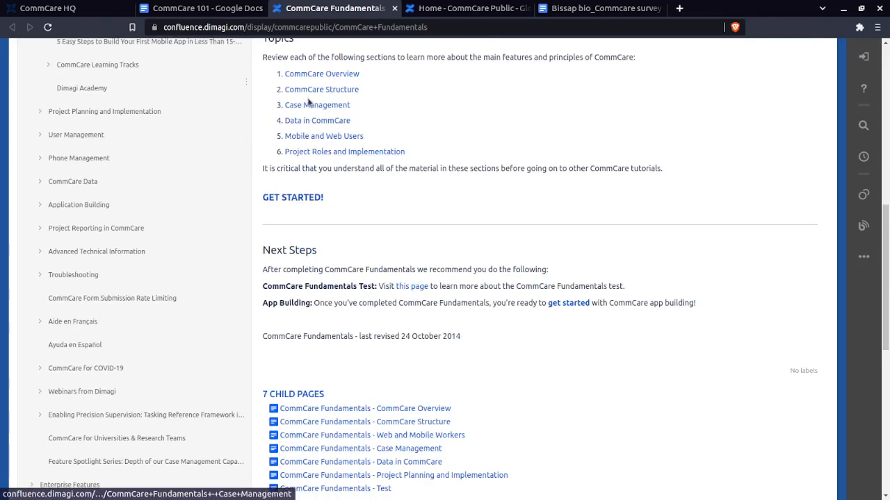
pyautogui.scroll(3, 347, 375)
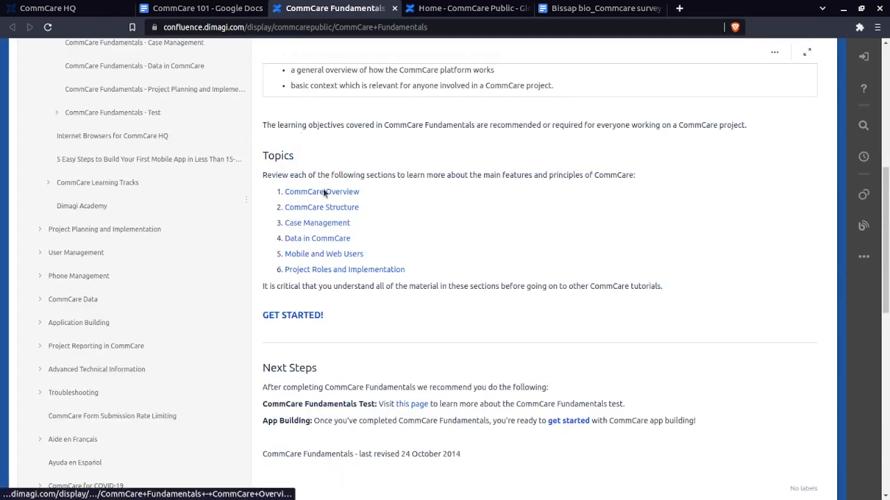
# Open the CommCare Overview topic and read its learning objectives and the What is CommCare section
pyautogui.click(324, 192)
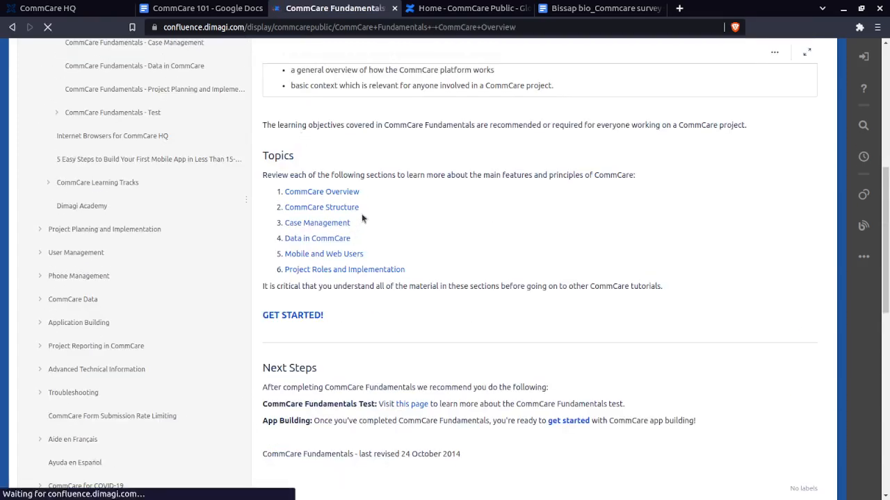
pyautogui.scroll(-2, 377, 271)
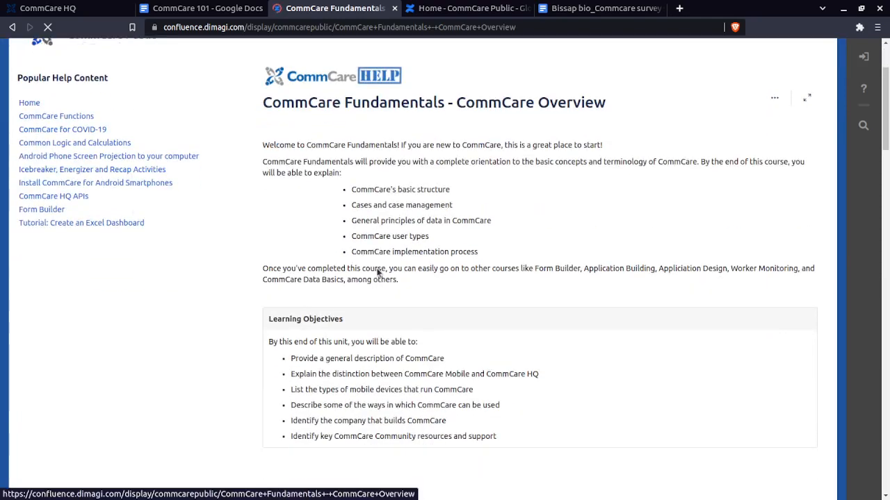
pyautogui.scroll(-1, 440, 333)
pyautogui.scroll(-3, 437, 334)
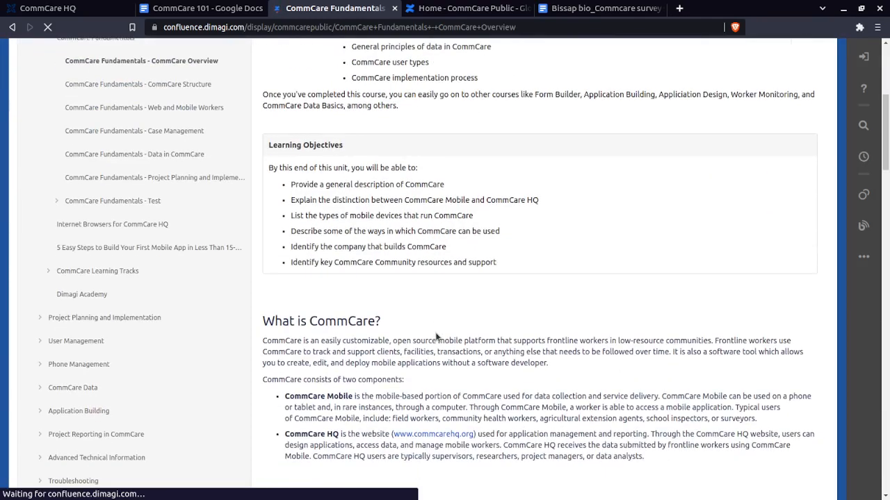
pyautogui.scroll(2, 448, 308)
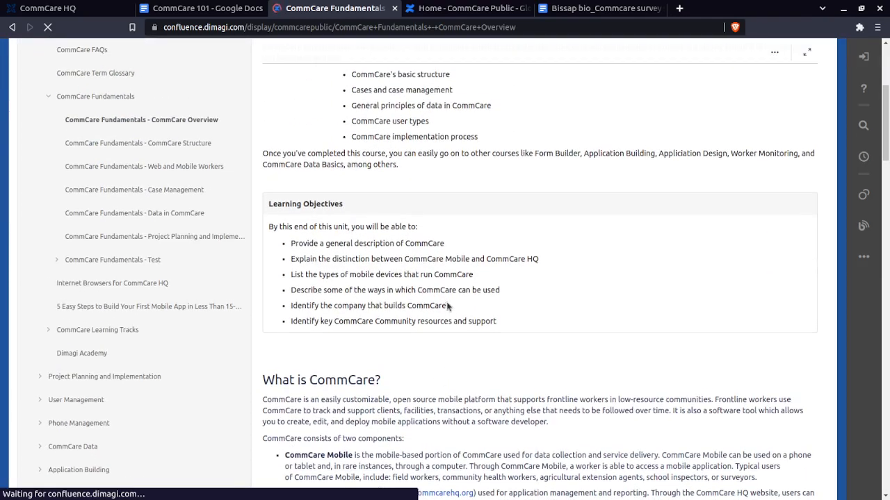
pyautogui.scroll(-5, 450, 309)
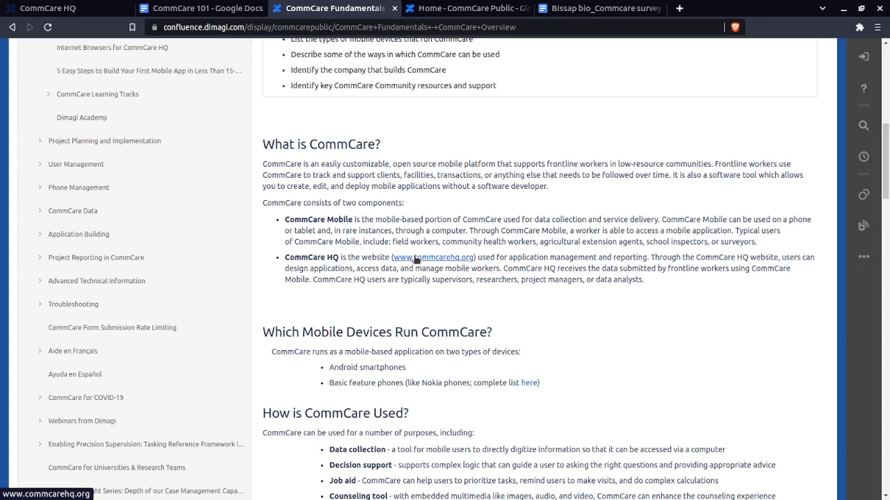
# Return to the CommCare 101 document and select its full web address for sharing
pyautogui.click(226, 8)
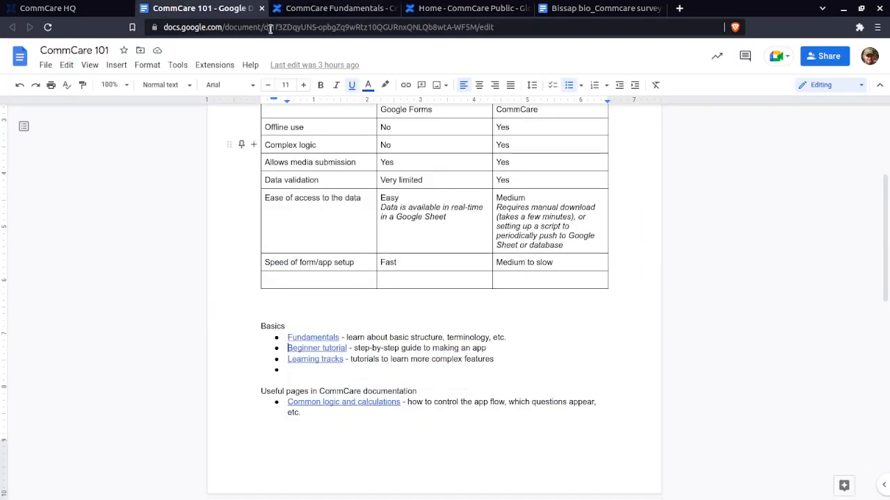
pyautogui.click(270, 28)
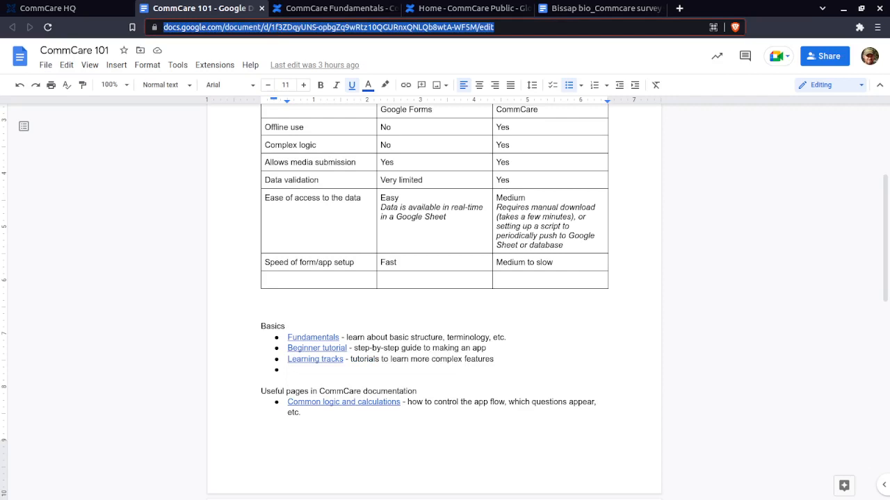
pyautogui.hotkey('alt', 'Tab')
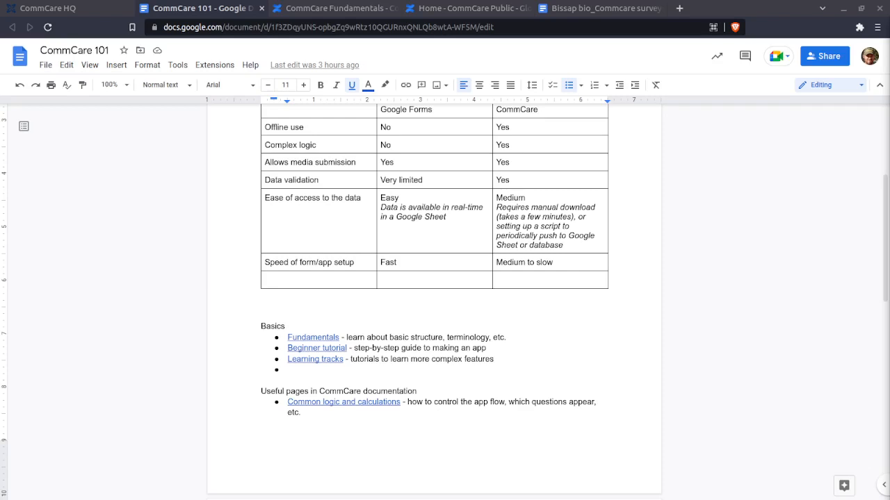
# Change the CommCare 101 document's general access to MyAgro with the Viewer role, and return to its web address
pyautogui.click(826, 55)
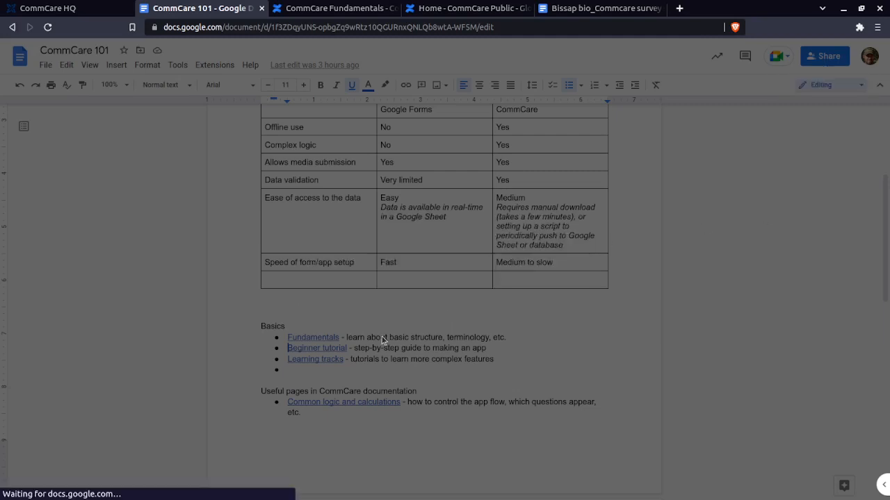
pyautogui.click(375, 368)
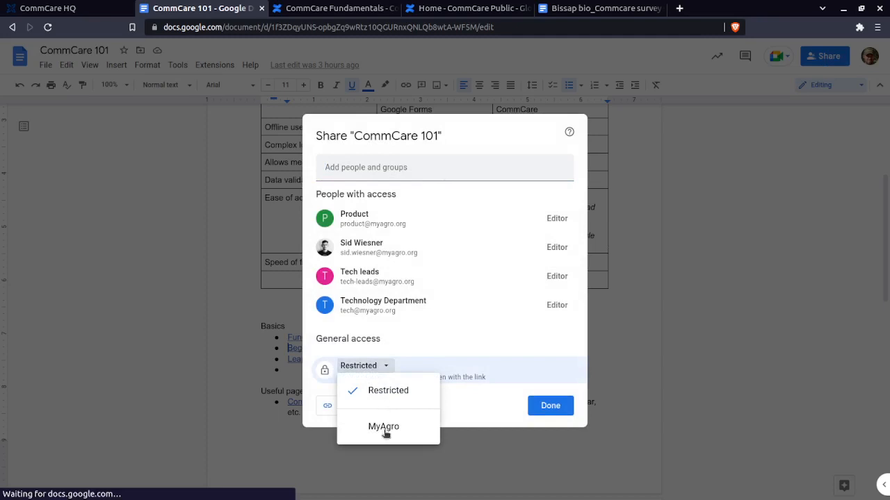
pyautogui.click(384, 428)
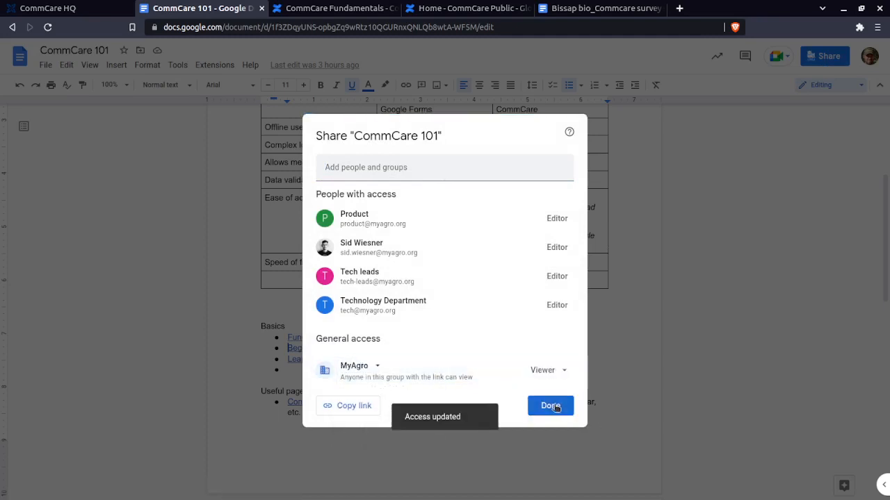
pyautogui.click(551, 406)
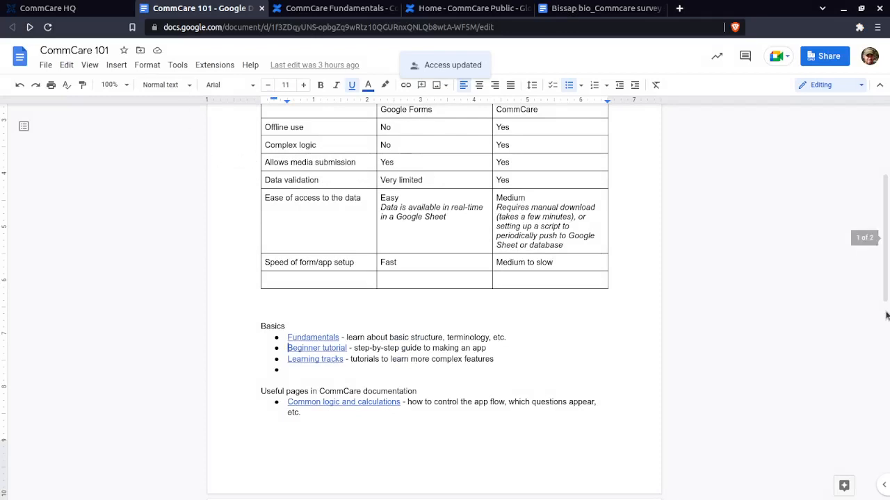
pyautogui.click(266, 29)
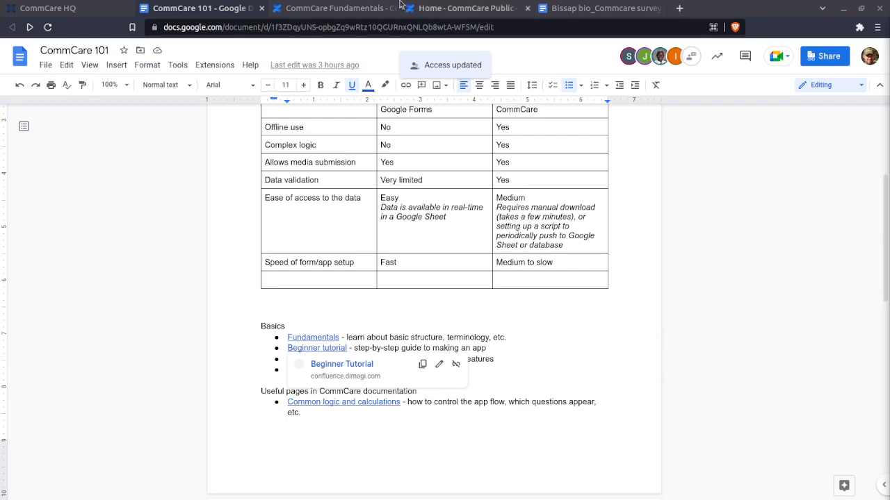
# Return to the CommCare Overview page and examine the CommCare HQ and CommCare Mobile descriptions, highlighting their text
pyautogui.click(334, 8)
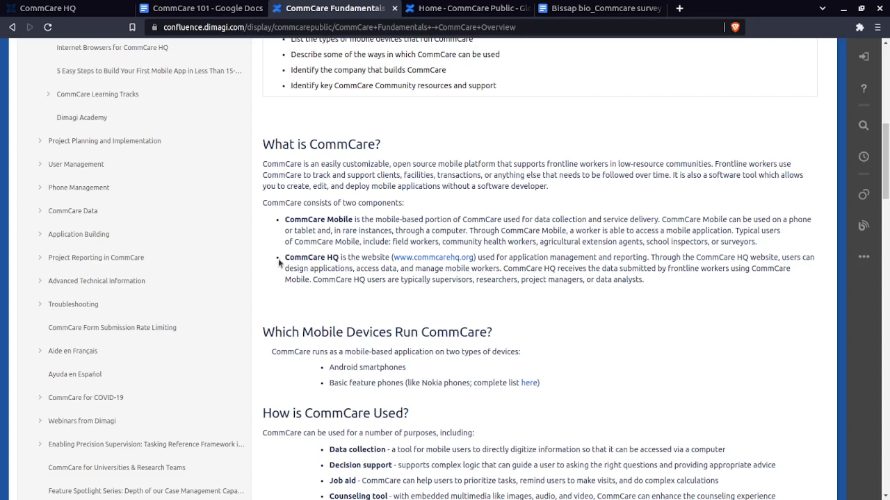
pyautogui.moveTo(284, 261); pyautogui.dragTo(645, 280)
pyautogui.click(464, 253)
pyautogui.scroll(-1, 299, 222)
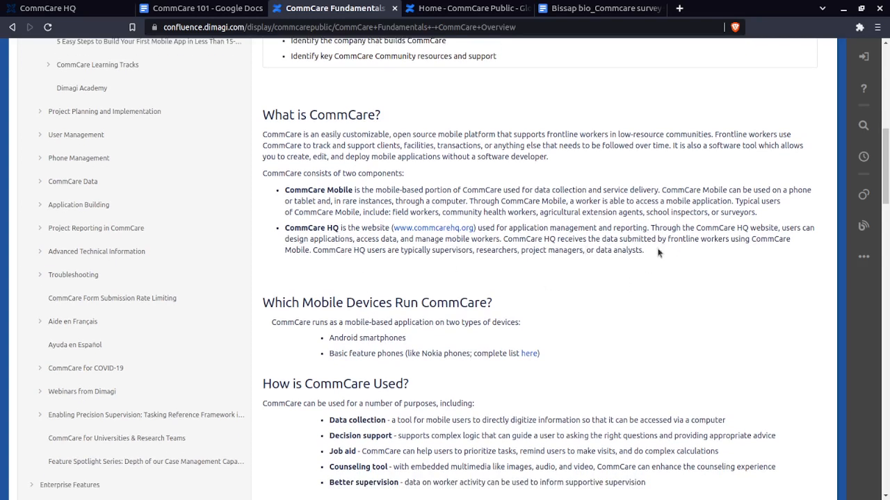
pyautogui.moveTo(506, 248); pyautogui.dragTo(267, 233)
pyautogui.click(331, 278)
pyautogui.moveTo(285, 189); pyautogui.dragTo(422, 203)
pyautogui.click(422, 203)
# Review the rest of the CommCare Overview page, covering supported devices, uses, how CommCare works, its developer and community resources
pyautogui.scroll(-2, 417, 299)
pyautogui.scroll(-4, 385, 264)
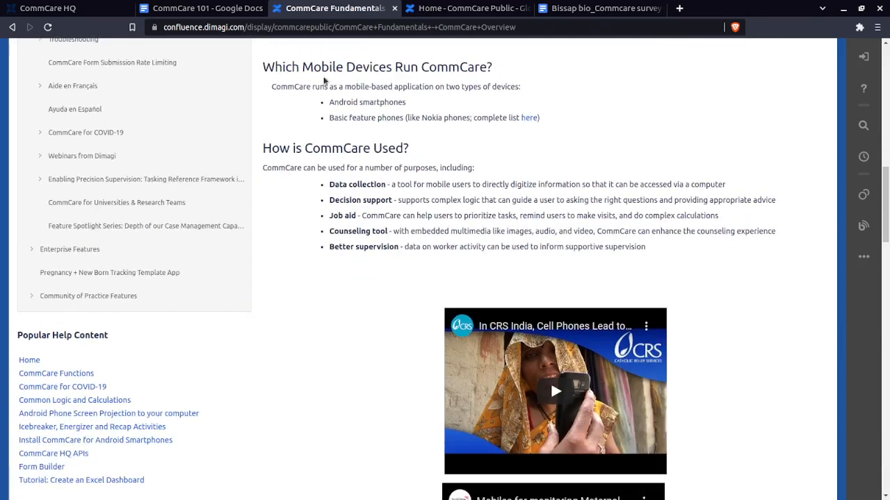
pyautogui.scroll(-3, 347, 136)
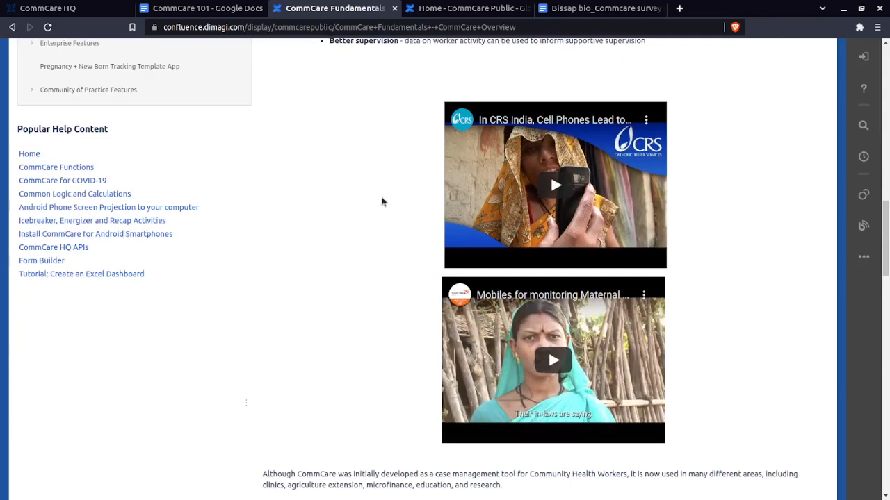
pyautogui.scroll(-5, 383, 209)
pyautogui.scroll(-4, 383, 235)
pyautogui.scroll(3, 383, 231)
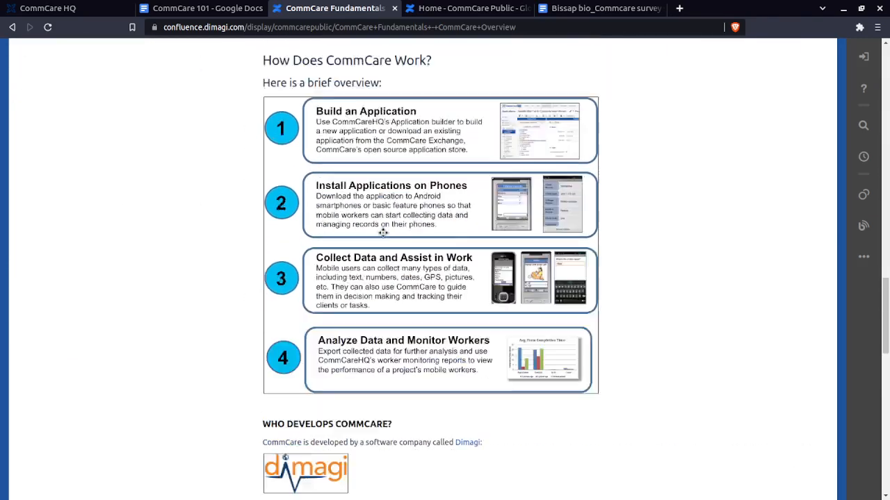
pyautogui.scroll(-10, 526, 274)
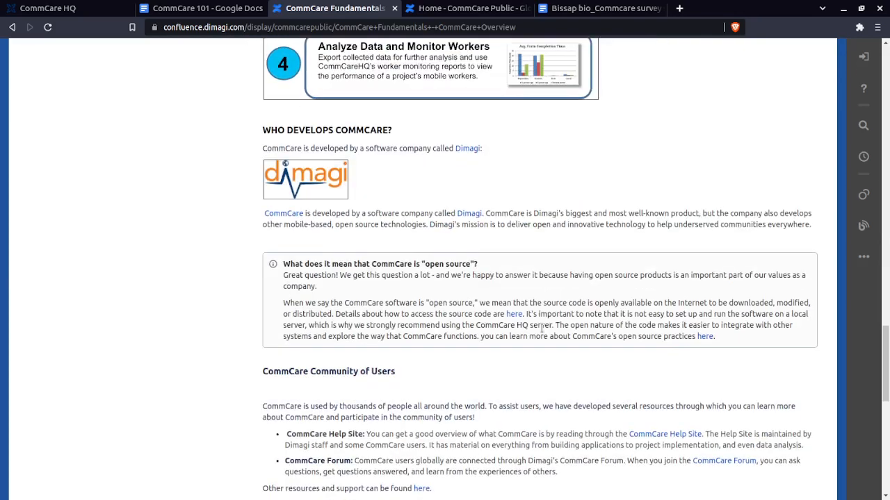
pyautogui.scroll(-4, 534, 340)
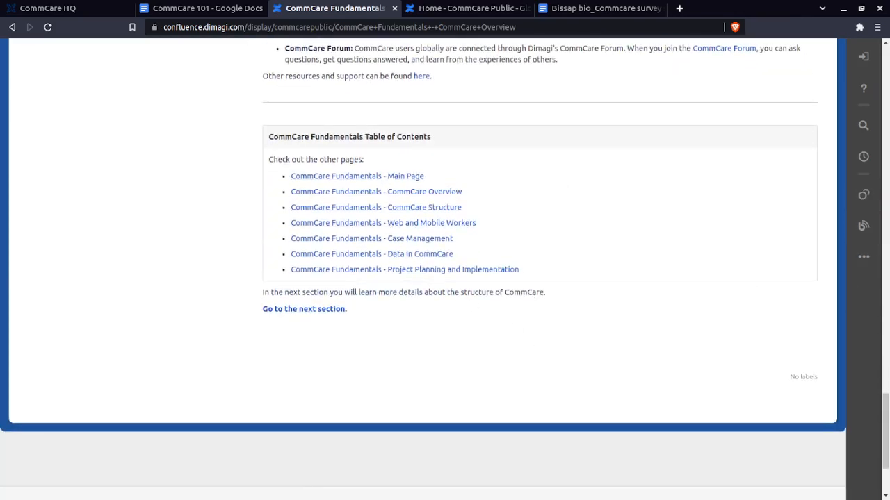
# Open the CommCare Structure page from the Fundamentals table of contents and examine the recommended browsers, highlighting Google Chrome and Mozilla Firefox
pyautogui.scroll(4, 877, 431)
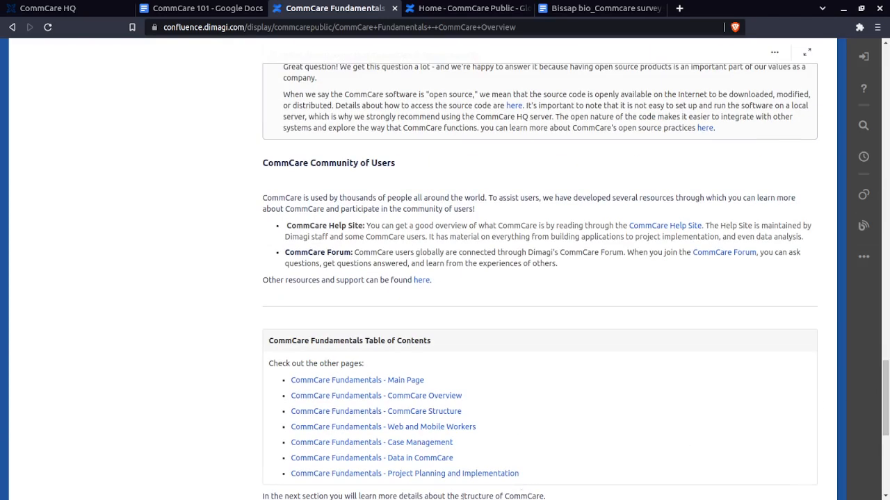
pyautogui.click(419, 413)
pyautogui.scroll(-3, 447, 271)
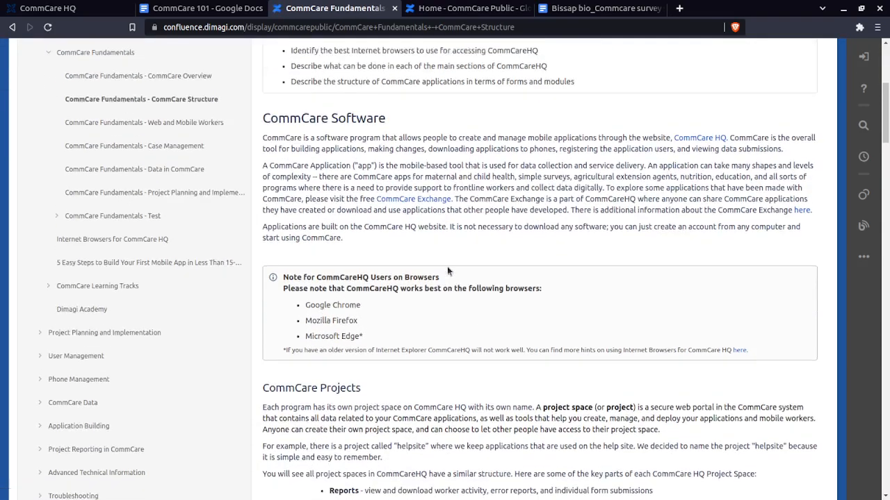
pyautogui.scroll(-1, 402, 333)
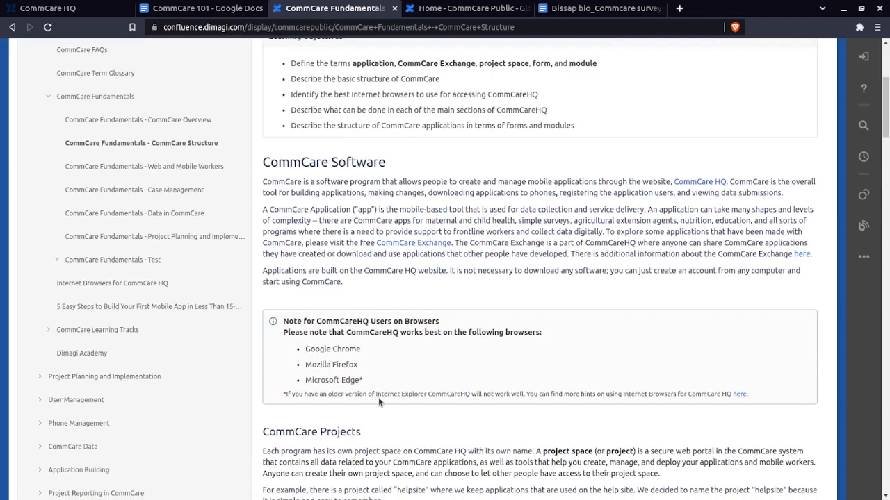
pyautogui.moveTo(305, 349); pyautogui.dragTo(361, 363)
pyautogui.click(367, 367)
# Examine the CommCare Projects section on project spaces and their key parts
pyautogui.scroll(-2, 417, 312)
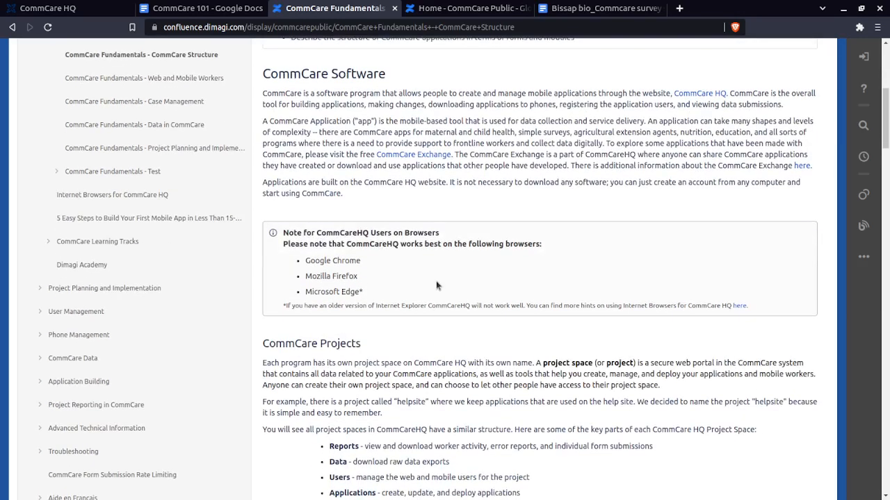
pyautogui.scroll(-1, 384, 284)
pyautogui.scroll(-5, 385, 285)
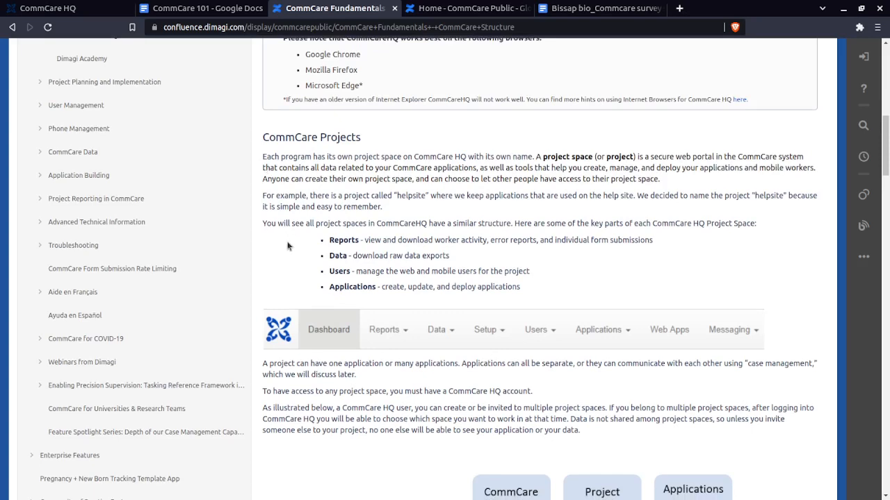
# Compare the described project space parts with the live CommCare HQ dashboard, and view the diagram linking web users, project spaces and applications
pyautogui.scroll(-2, 290, 247)
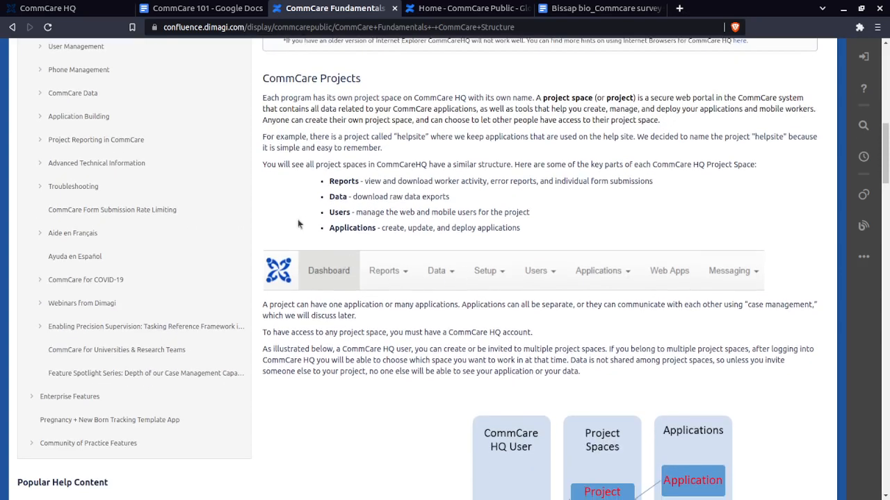
pyautogui.click(119, 8)
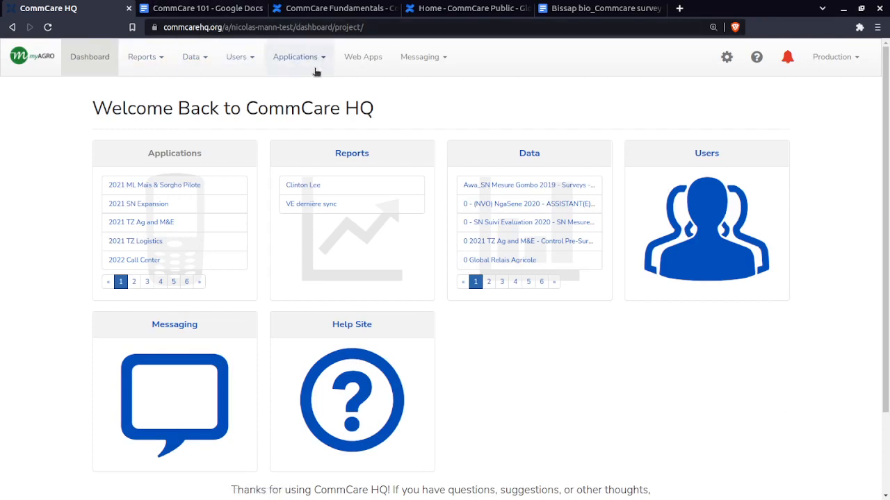
pyautogui.click(317, 7)
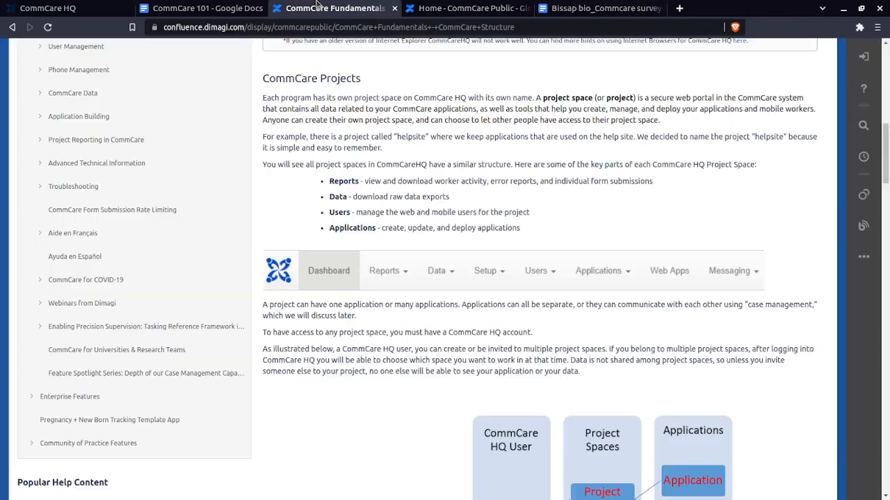
pyautogui.scroll(-1, 535, 328)
pyautogui.scroll(-4, 535, 328)
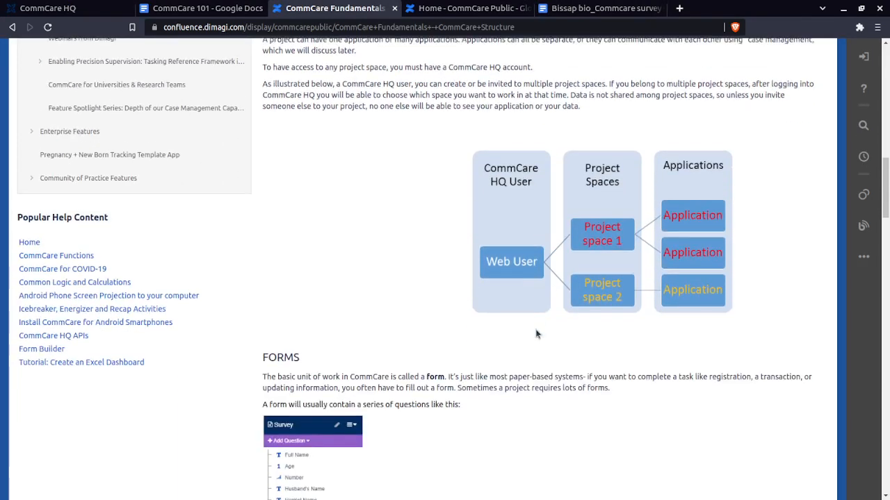
# Examine the introduction of the Forms section, highlighting its heading and the phrase "most paper-based systems"
pyautogui.scroll(-2, 452, 302)
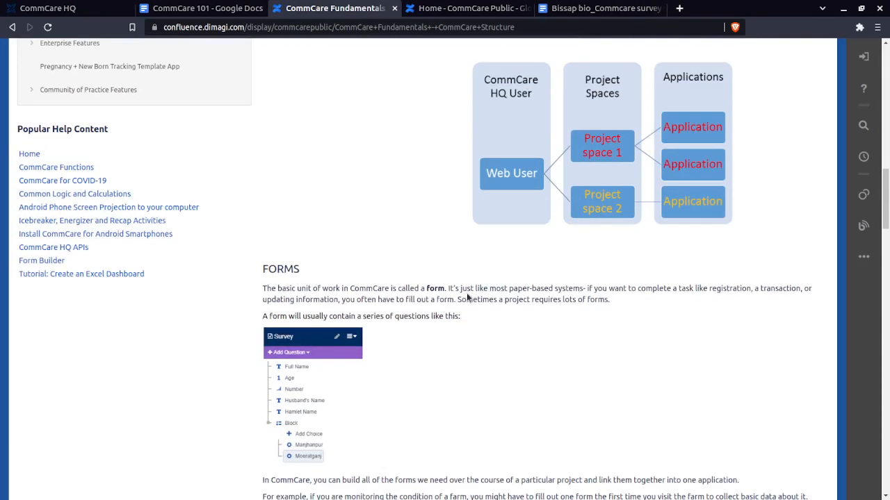
pyautogui.scroll(-6, 467, 297)
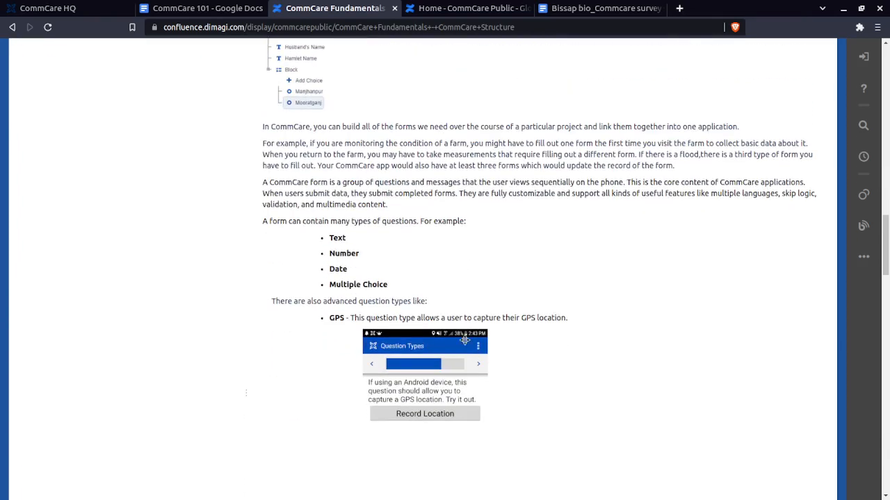
pyautogui.scroll(4, 464, 339)
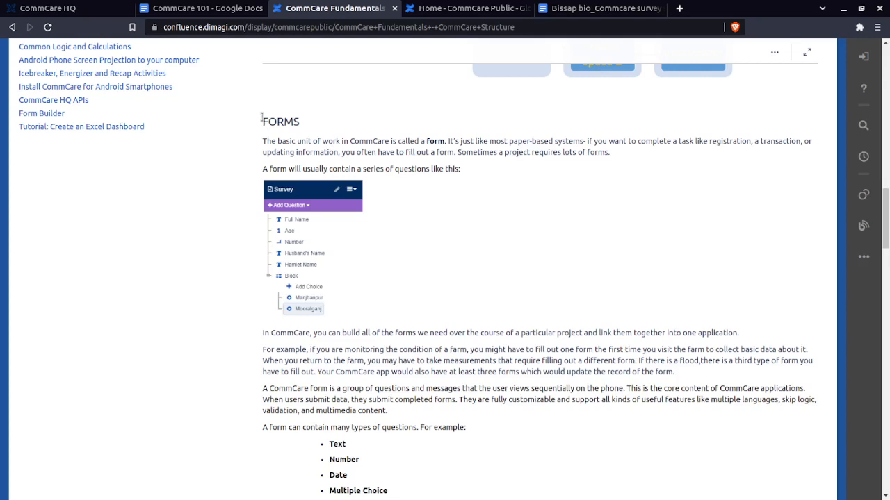
pyautogui.moveTo(262, 118); pyautogui.dragTo(299, 122)
pyautogui.click(307, 125)
pyautogui.moveTo(582, 141); pyautogui.dragTo(488, 141)
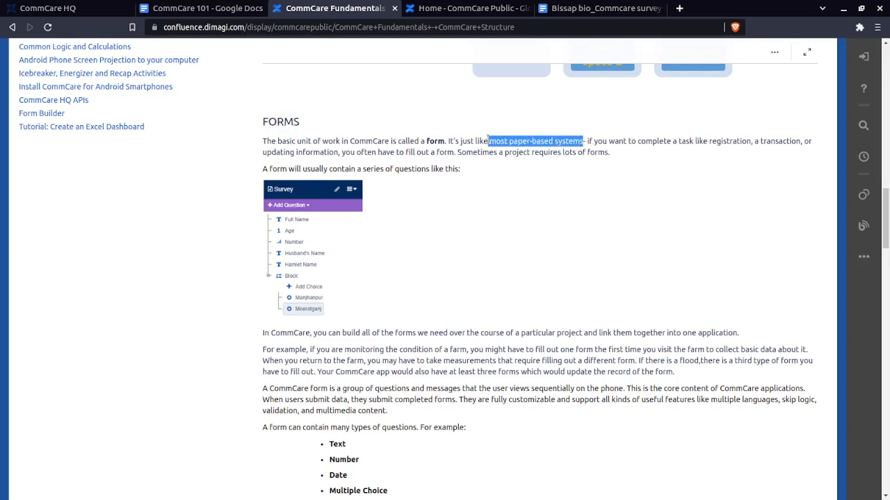
pyautogui.click(488, 141)
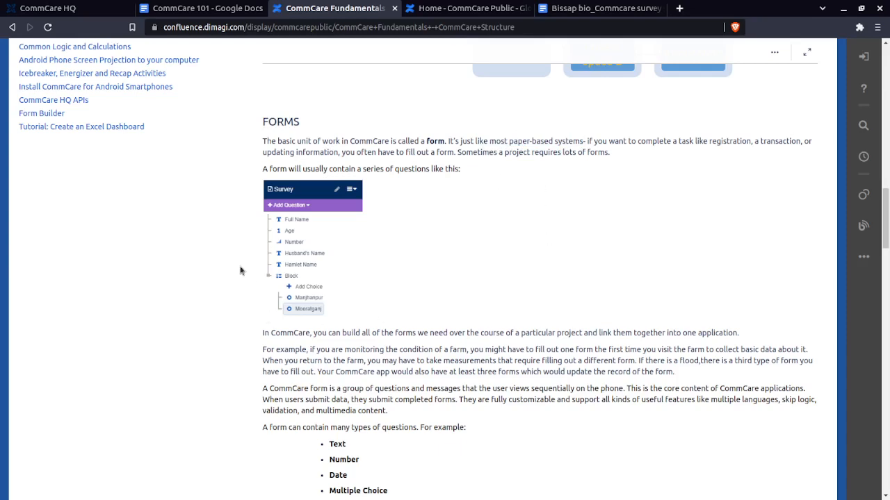
# Review the sample survey form and the supported question types, including GPS, media capture and barcode scanner
pyautogui.scroll(-1, 328, 255)
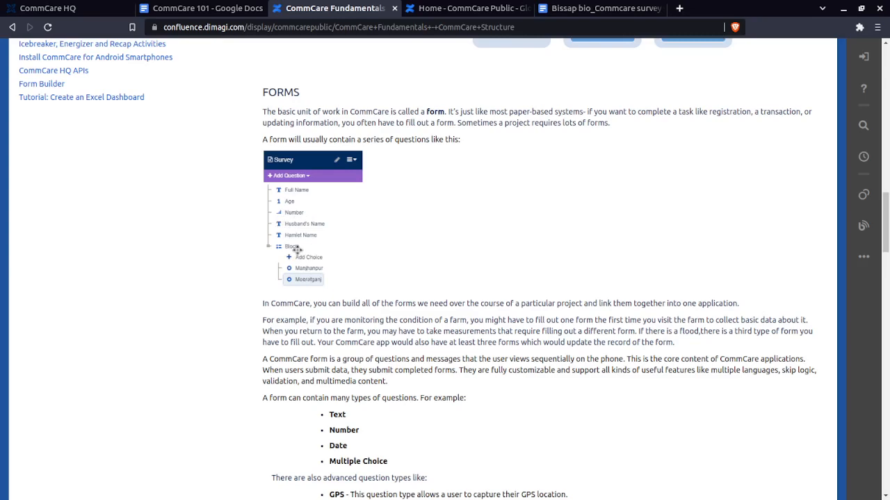
pyautogui.scroll(-3, 299, 264)
pyautogui.scroll(-5, 292, 219)
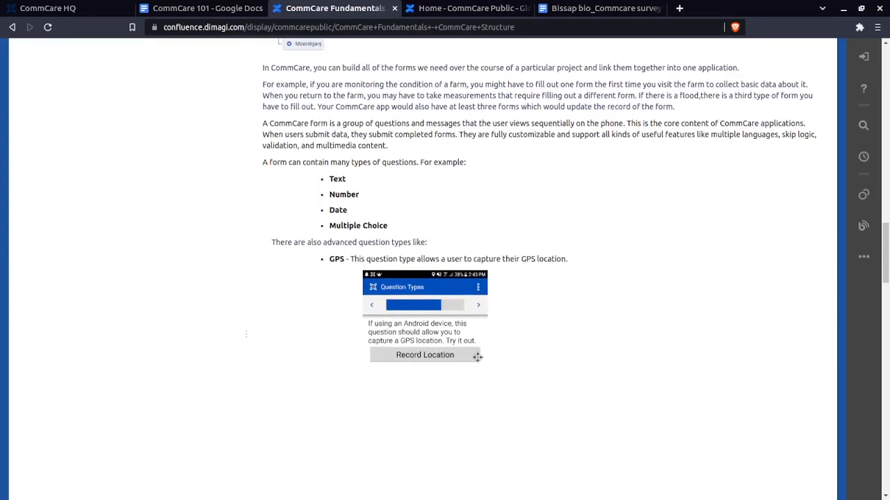
pyautogui.scroll(-10, 544, 303)
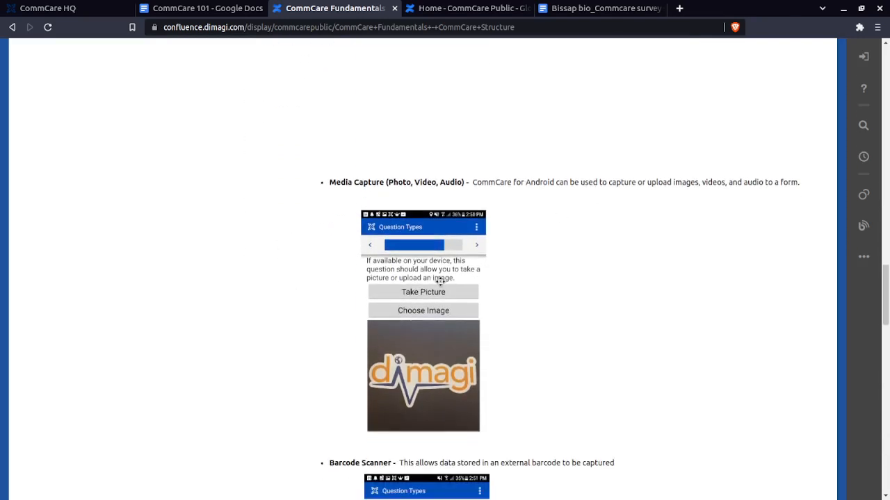
pyautogui.scroll(-4, 439, 281)
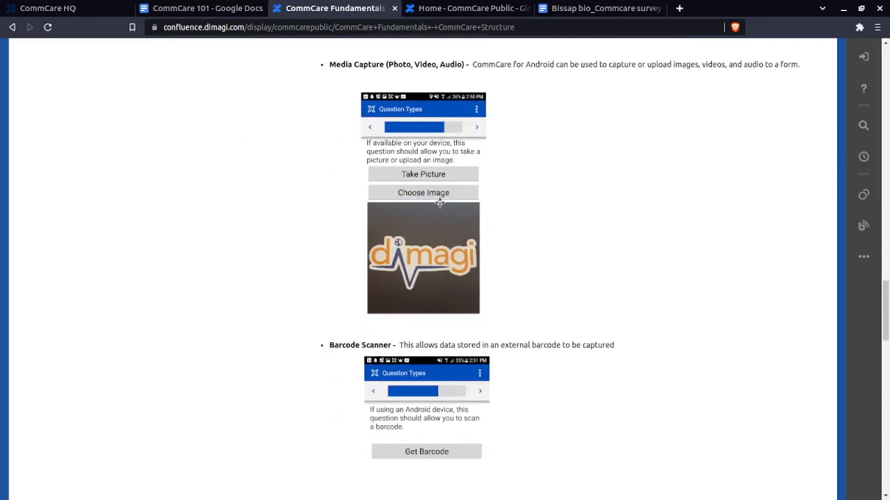
pyautogui.scroll(-10, 438, 215)
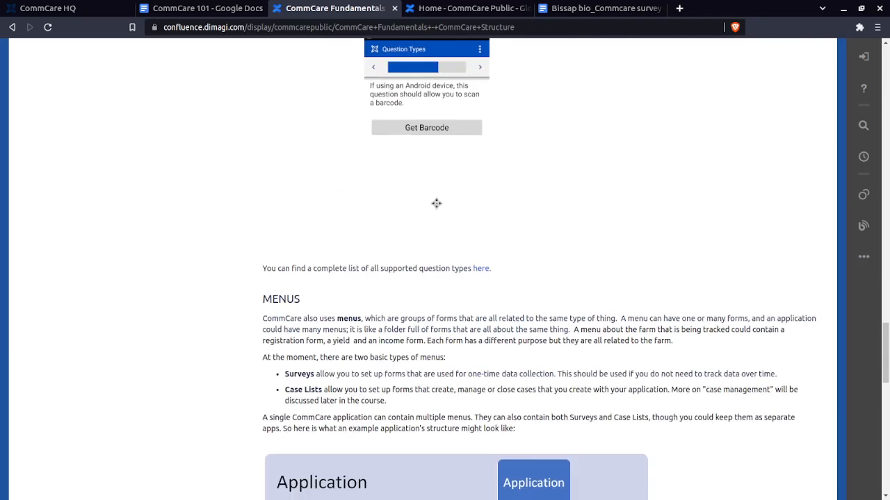
# Examine the Menus section and its application structure diagram, highlighting the Case Lists description
pyautogui.scroll(-5, 436, 203)
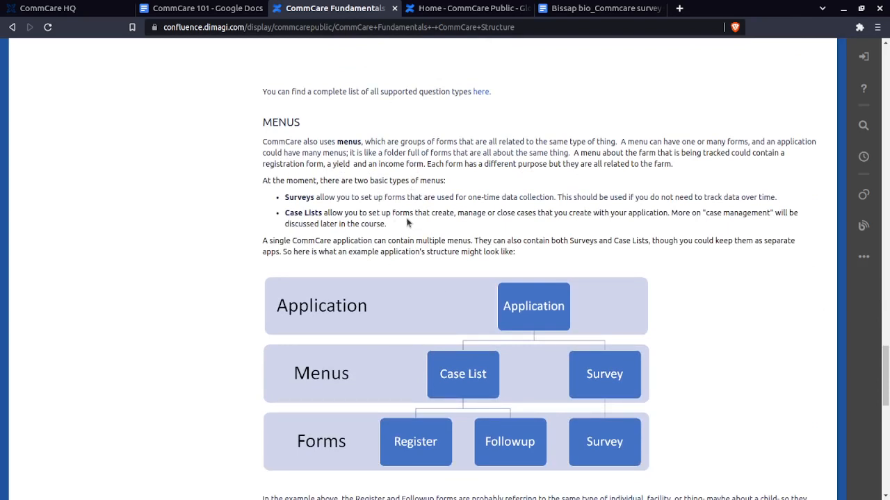
pyautogui.moveTo(284, 211); pyautogui.dragTo(401, 222)
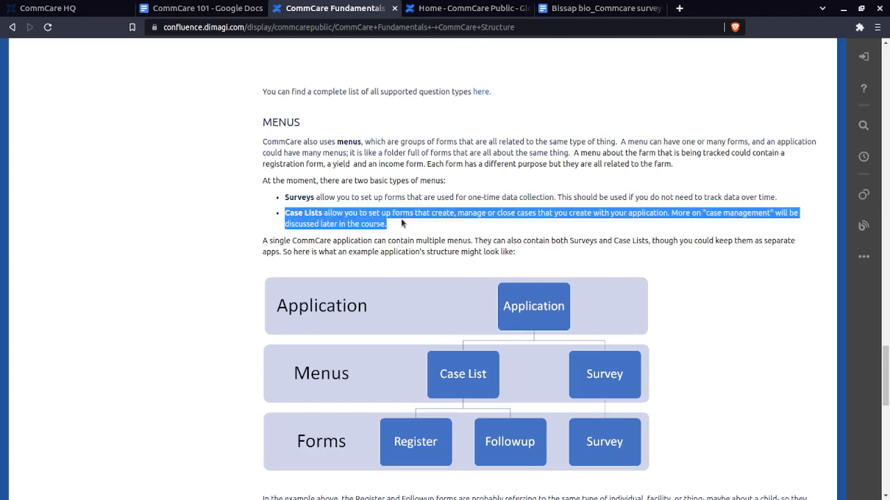
pyautogui.click(402, 223)
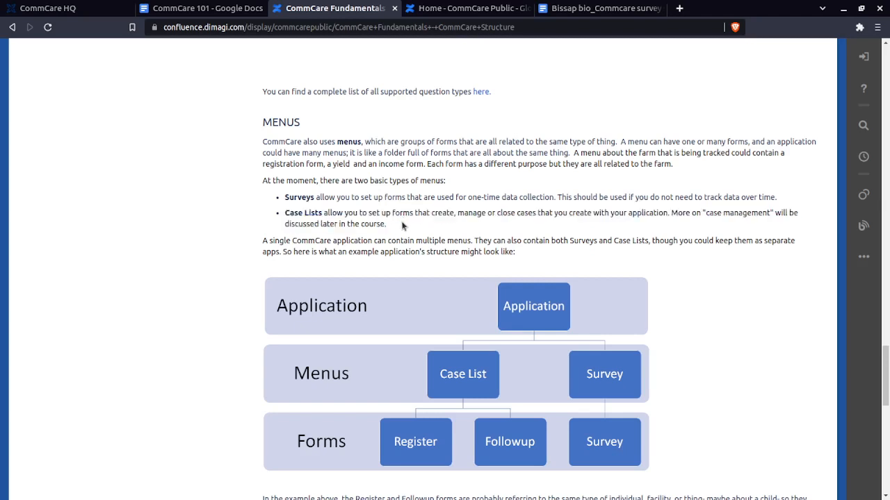
# Open the Web and Mobile Workers page from the Fundamentals table of contents and highlight part of its title
pyautogui.scroll(-6, 402, 224)
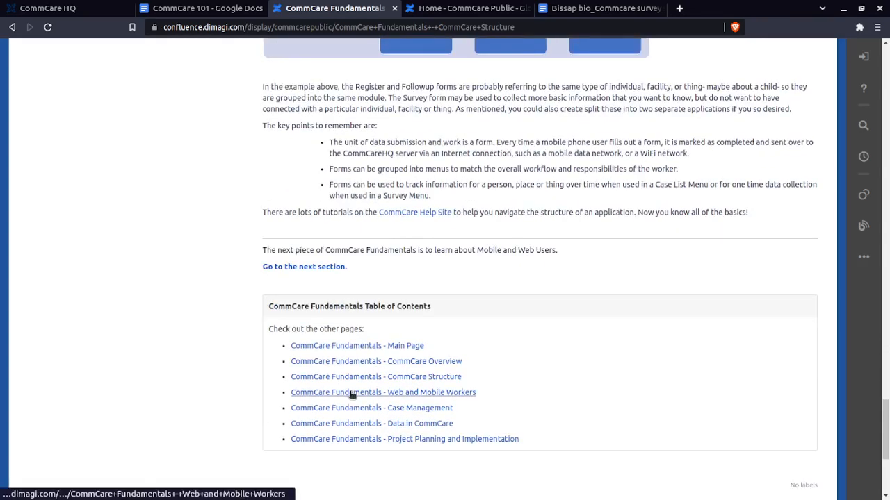
pyautogui.click(351, 393)
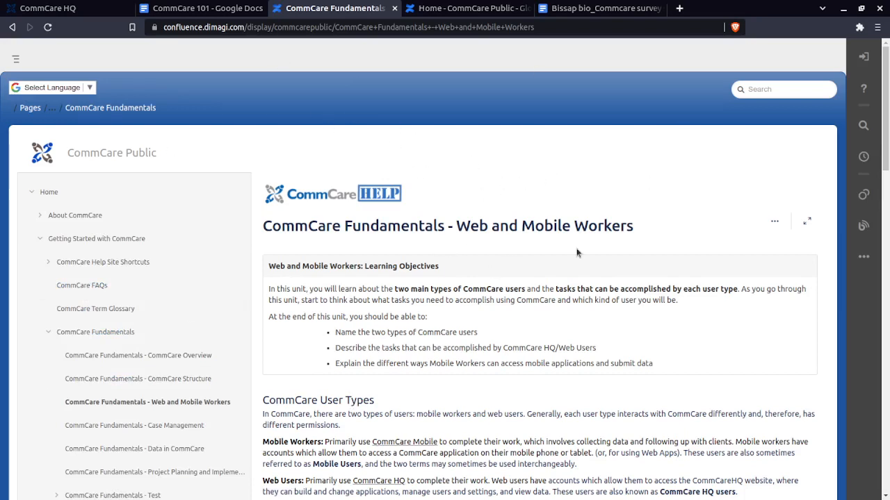
pyautogui.moveTo(646, 229); pyautogui.dragTo(529, 229)
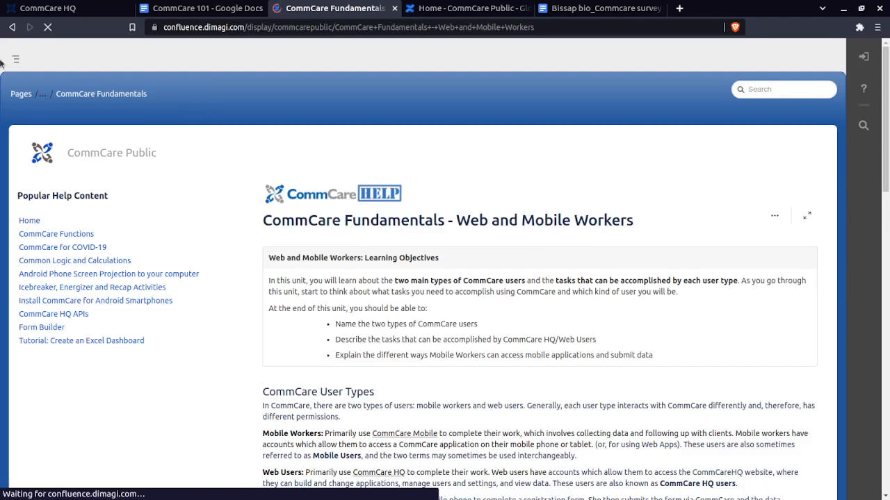
# Review the CommCare user types, what web users can do, mobile worker modes and the hybrid configuration for mobile worker accounts
pyautogui.scroll(-2, 351, 253)
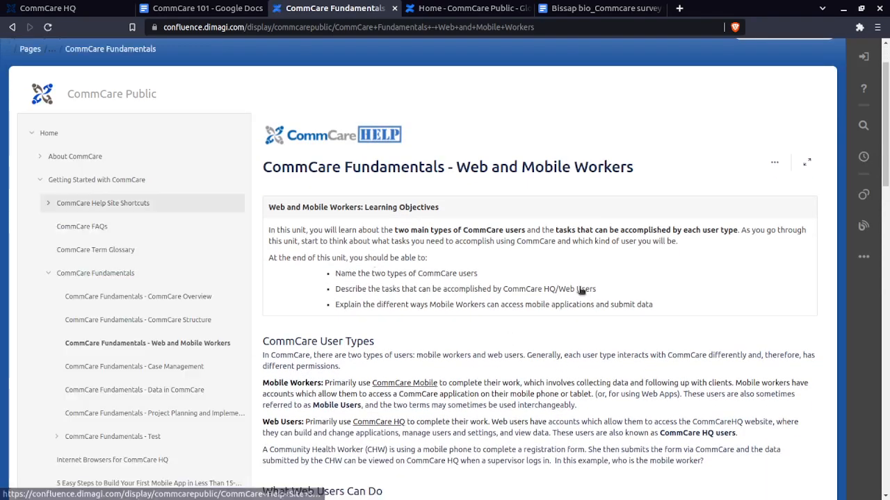
pyautogui.scroll(-3, 451, 299)
pyautogui.scroll(-5, 456, 301)
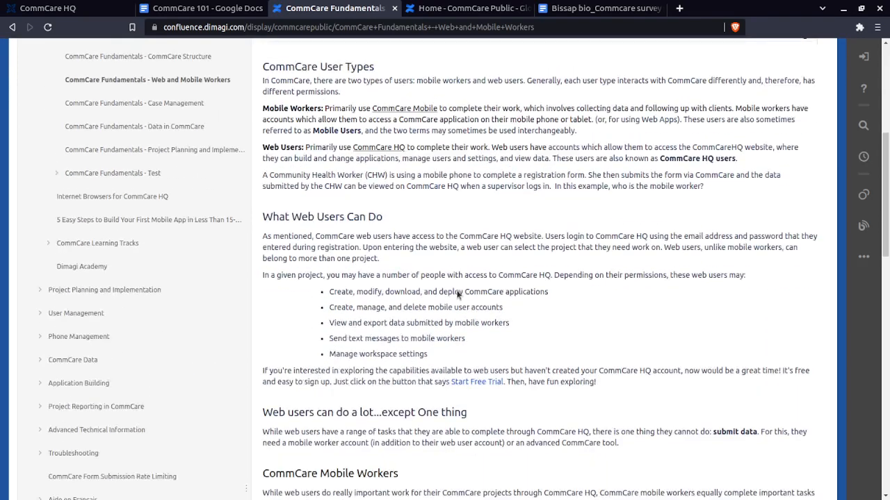
pyautogui.scroll(-5, 464, 285)
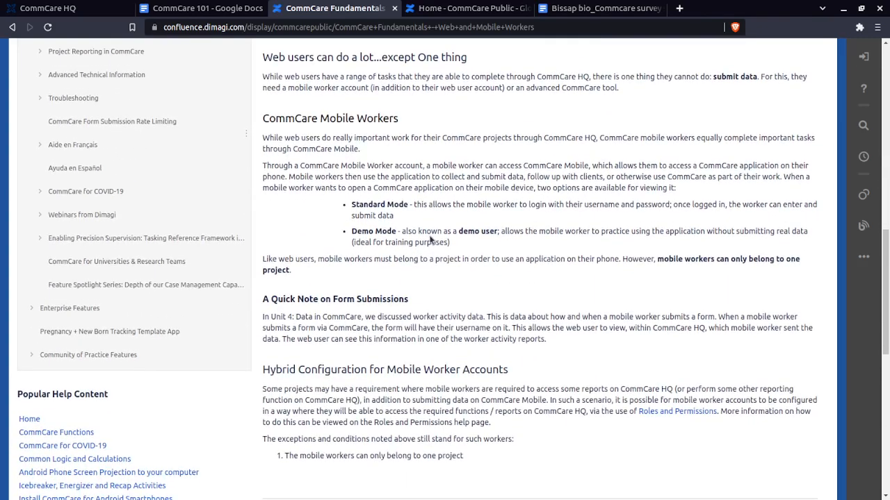
pyautogui.scroll(-7, 430, 240)
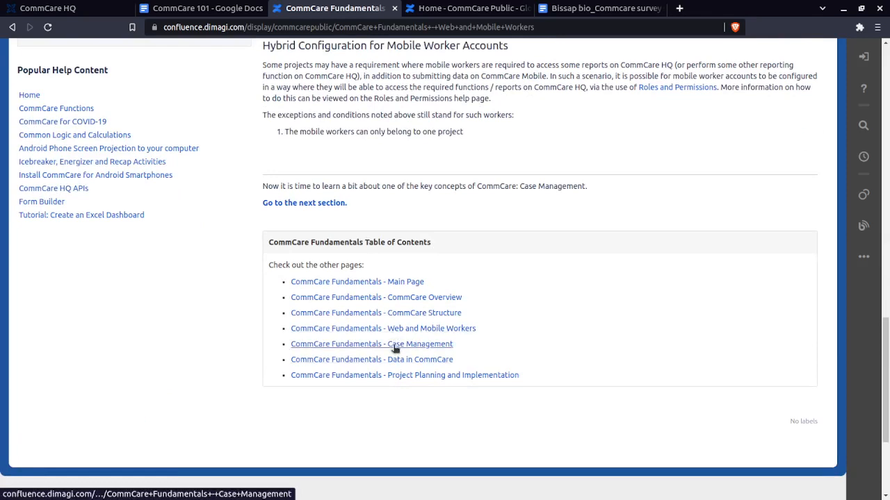
# Open the Data in CommCare page from the Fundamentals table of contents and examine the data flow diagram and the Sending data section
pyautogui.click(392, 358)
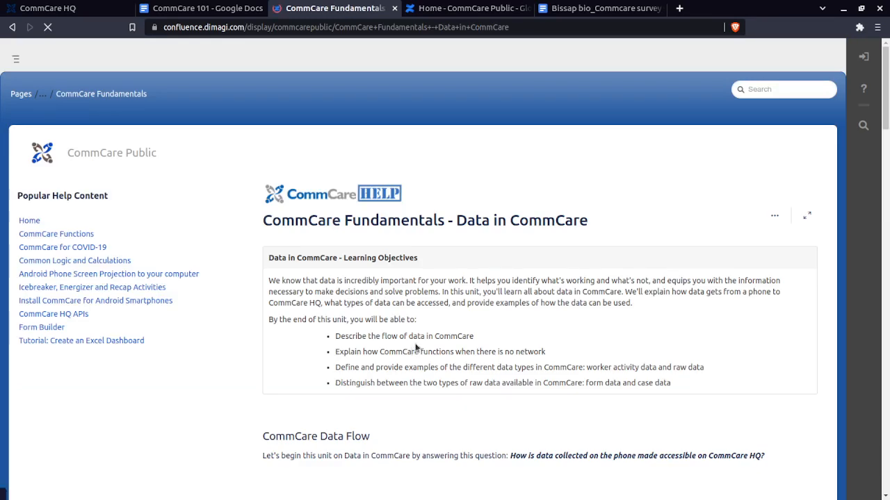
pyautogui.scroll(-5, 389, 292)
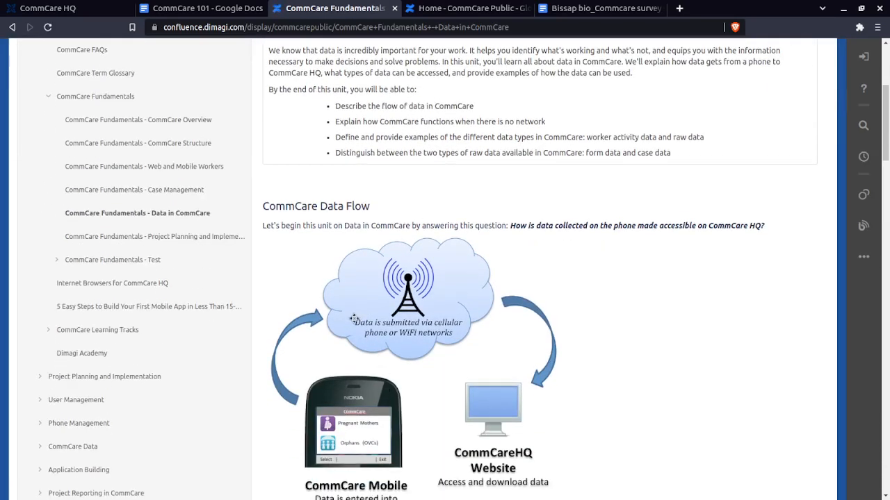
pyautogui.scroll(-2, 362, 317)
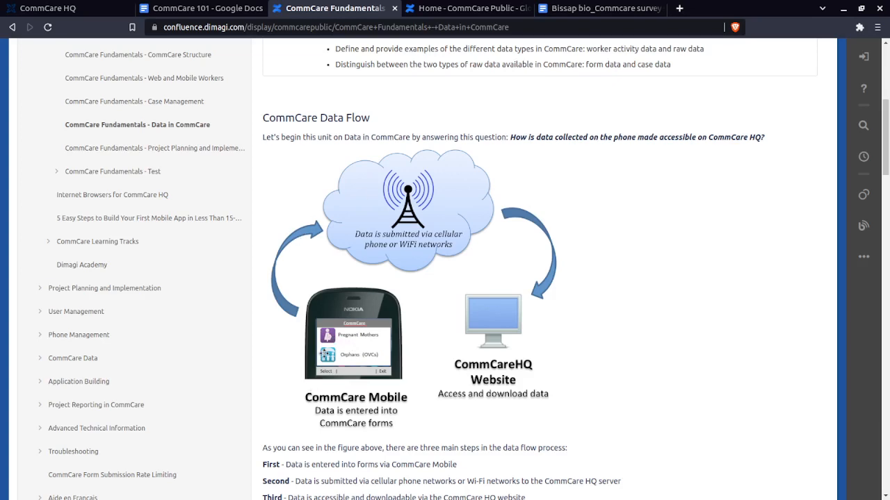
pyautogui.scroll(-3, 327, 351)
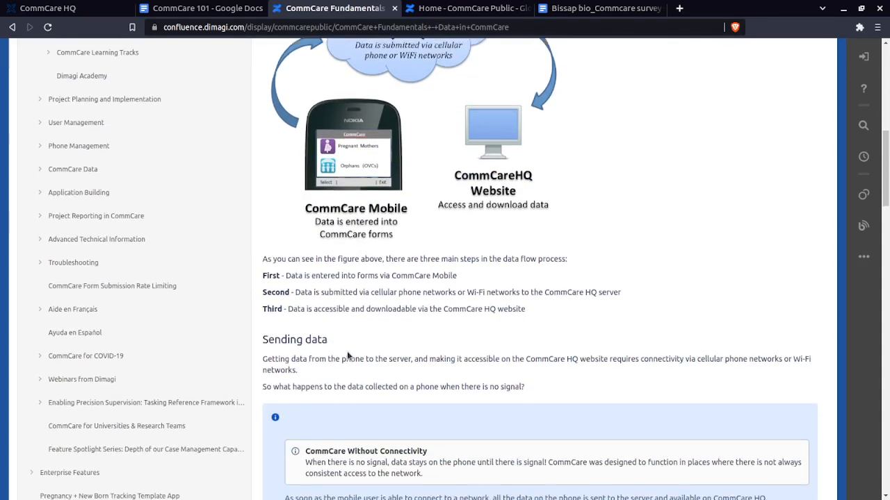
pyautogui.scroll(-3, 347, 351)
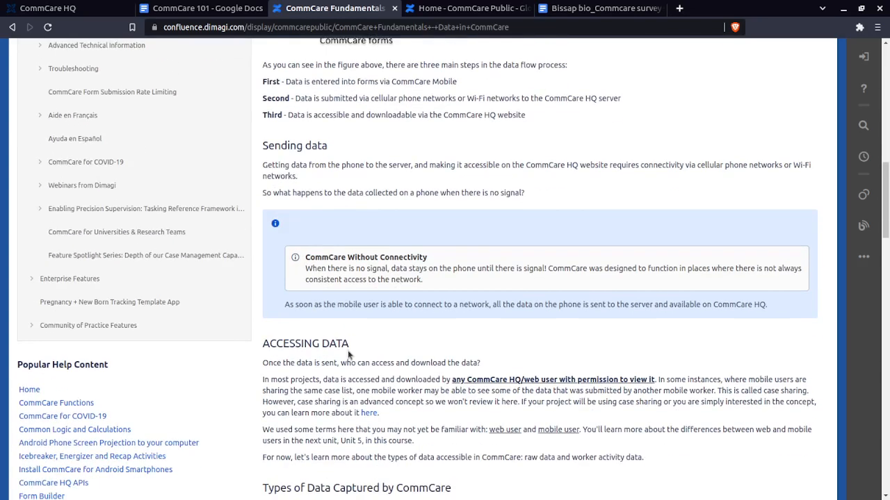
# Examine the types of data captured by CommCare, highlighting that section and the Worker Activity Data description
pyautogui.scroll(-4, 347, 350)
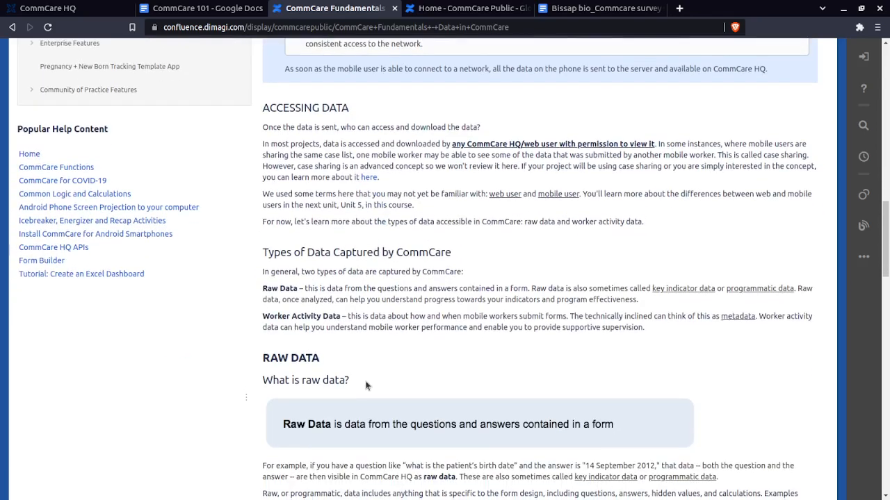
pyautogui.scroll(-2, 367, 382)
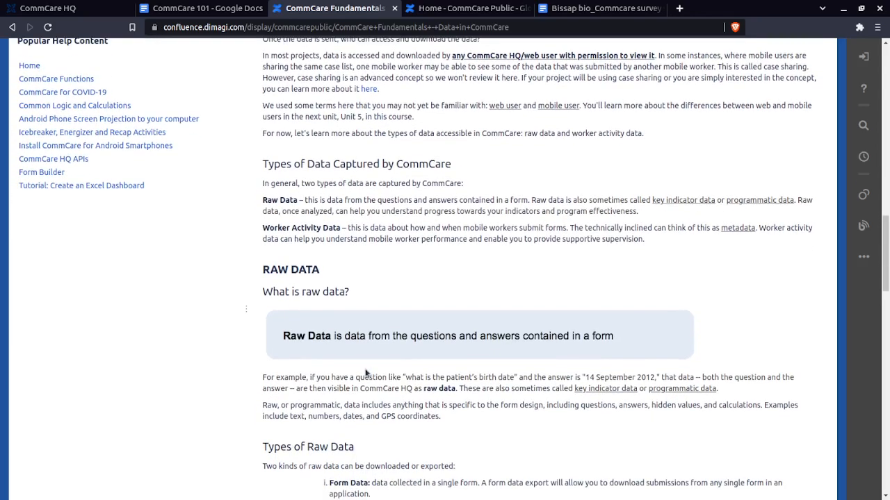
pyautogui.scroll(-1, 366, 373)
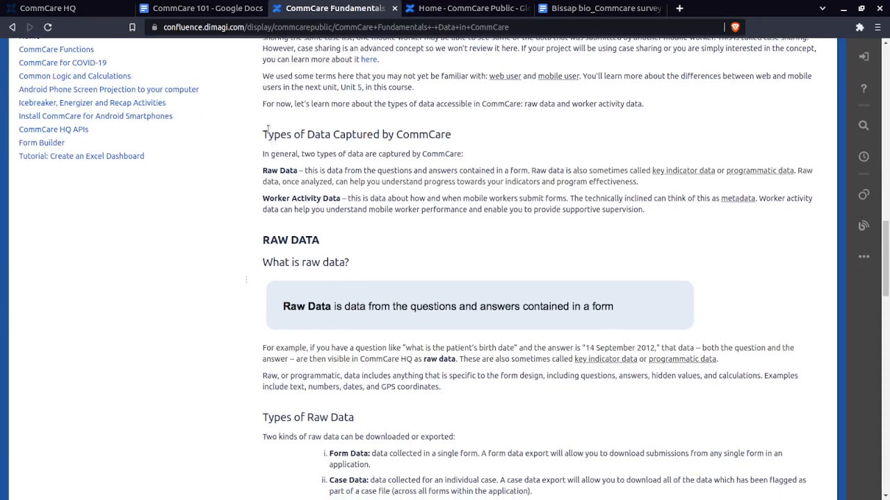
pyautogui.moveTo(646, 105); pyautogui.dragTo(689, 210)
pyautogui.click(690, 211)
pyautogui.moveTo(691, 210); pyautogui.dragTo(261, 200)
pyautogui.click(260, 201)
# Review the raw data types and the worker activity reports through to the end of the Data in CommCare page
pyautogui.scroll(-3, 368, 258)
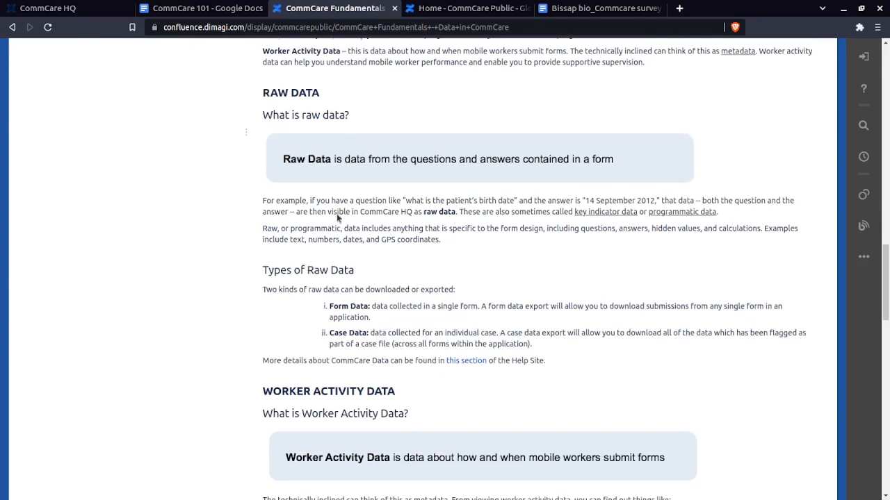
pyautogui.scroll(-10, 368, 260)
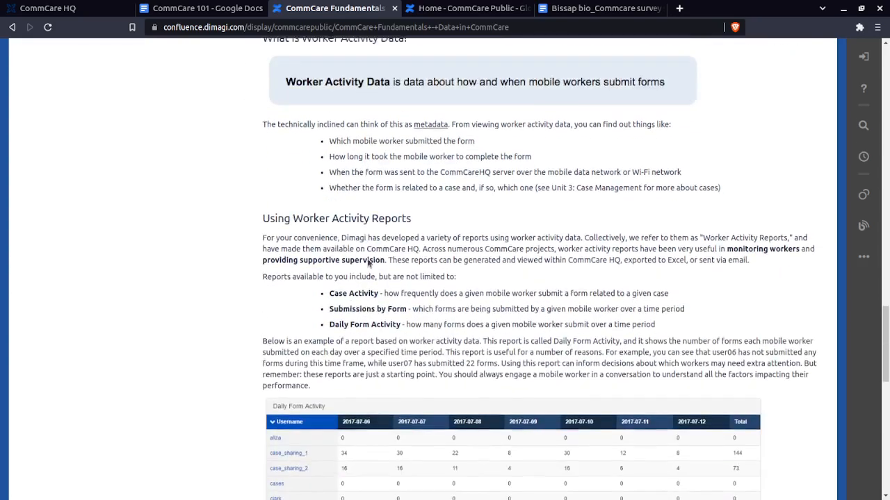
pyautogui.scroll(-7, 368, 259)
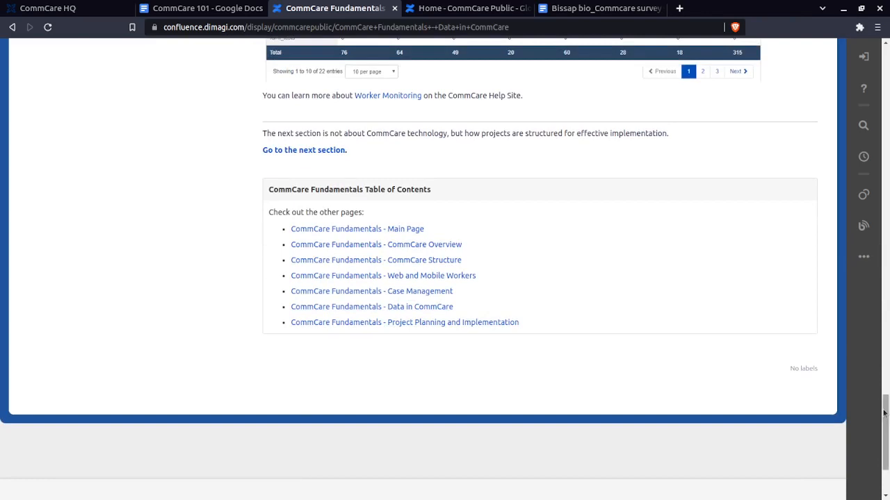
# Return to the start of the Data in CommCare page and switch back to the CommCare 101 document
pyautogui.moveTo(887, 418); pyautogui.dragTo(886, 417)
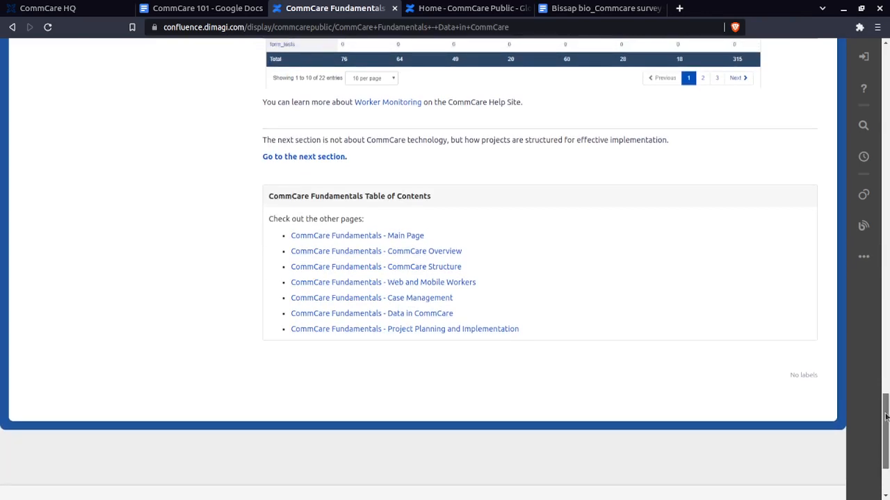
pyautogui.moveTo(885, 417); pyautogui.dragTo(862, 124)
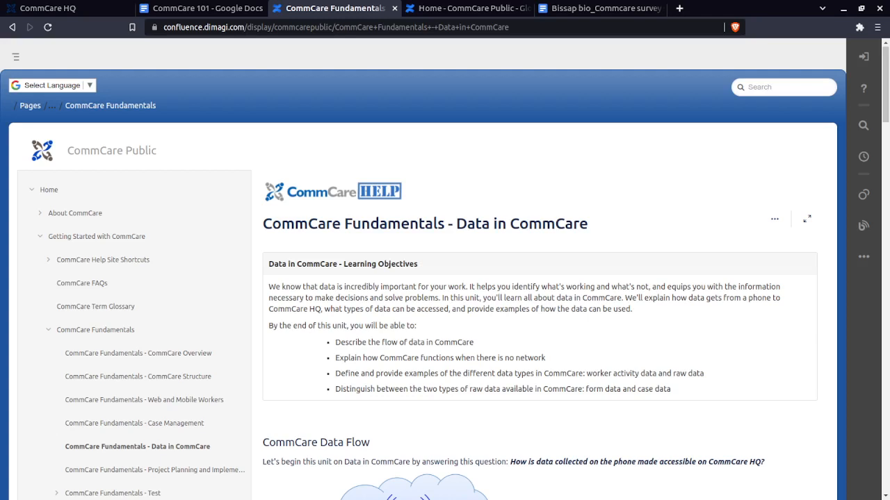
pyautogui.hotkey('alt', 'Tab')
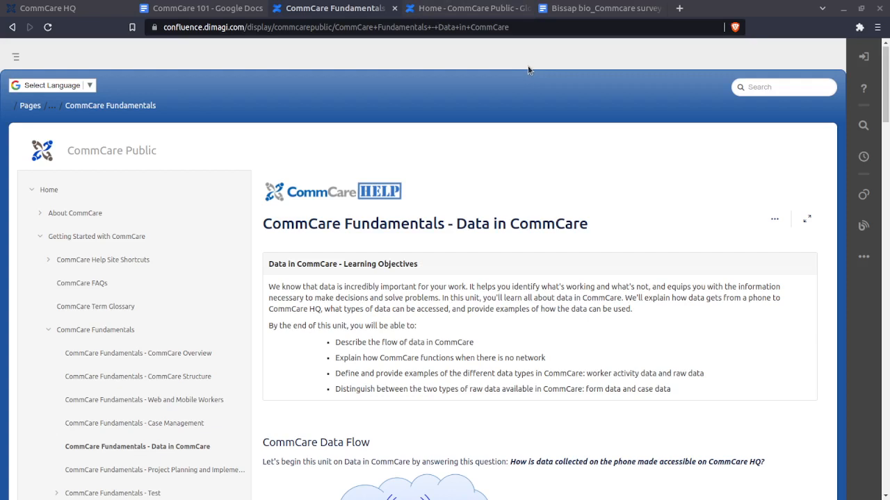
pyautogui.click(421, 12)
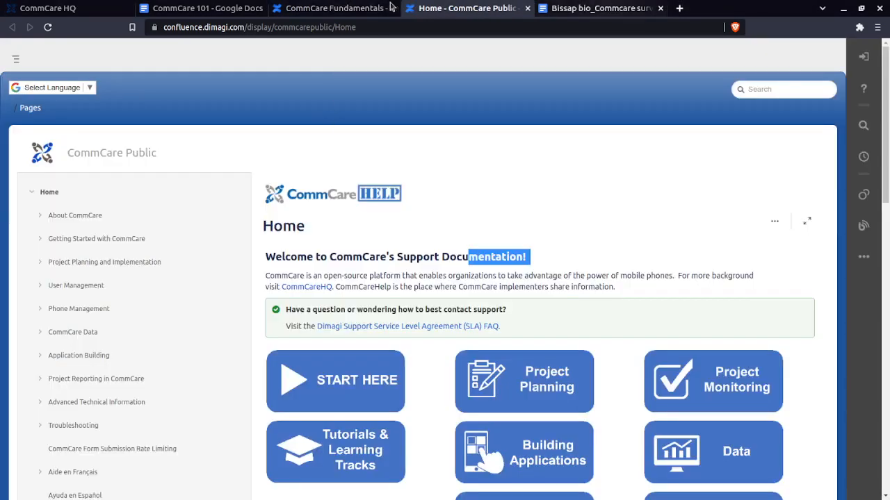
pyautogui.click(205, 8)
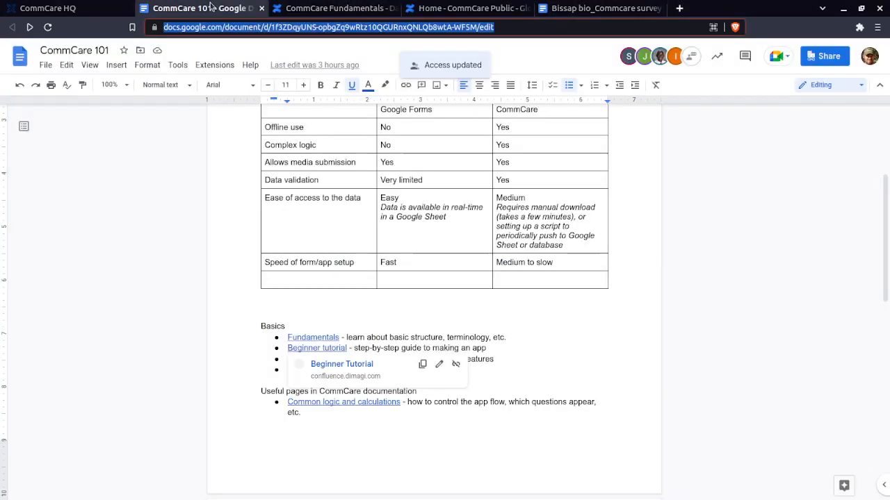
# Point out the Beginner tutorial and Learning tracks links under Basics in the CommCare 101 document
pyautogui.click(359, 348)
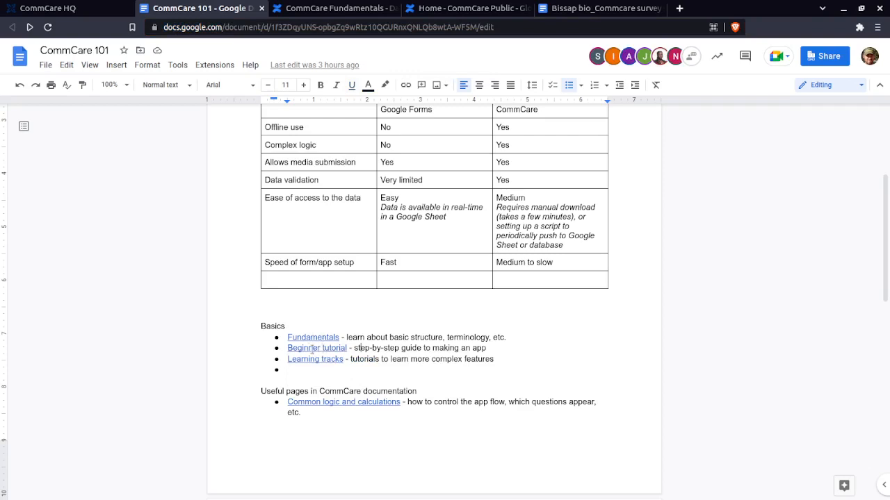
pyautogui.click(312, 349)
pyautogui.click(240, 358)
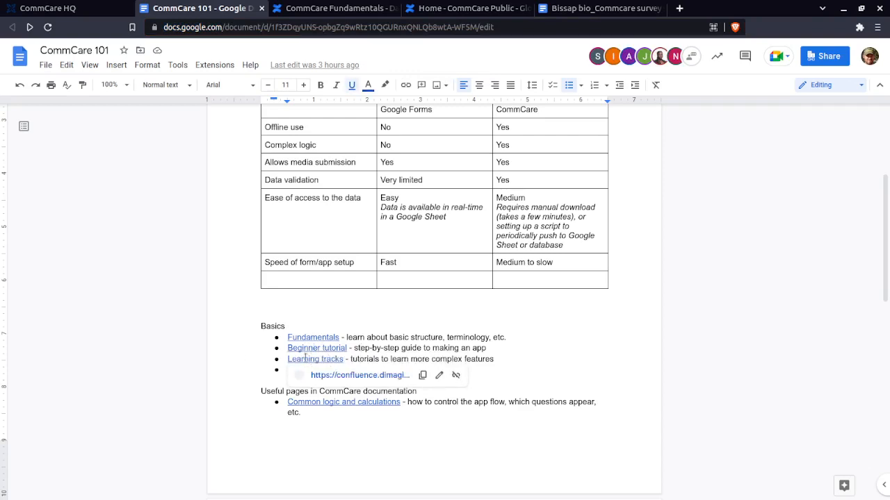
pyautogui.click(311, 357)
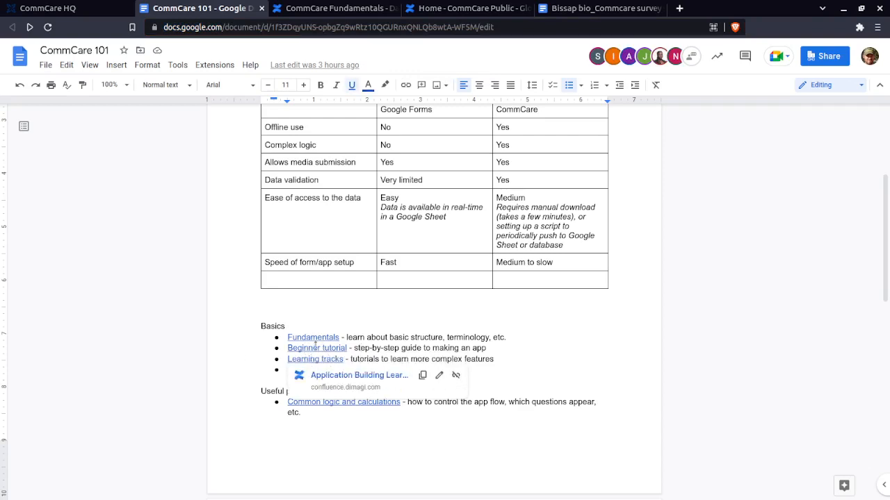
pyautogui.click(314, 347)
pyautogui.click(305, 358)
# Highlight the Useful pages in CommCare documentation section, from its heading through the FAQ entry
pyautogui.scroll(-2, 649, 383)
pyautogui.scroll(-1, 246, 294)
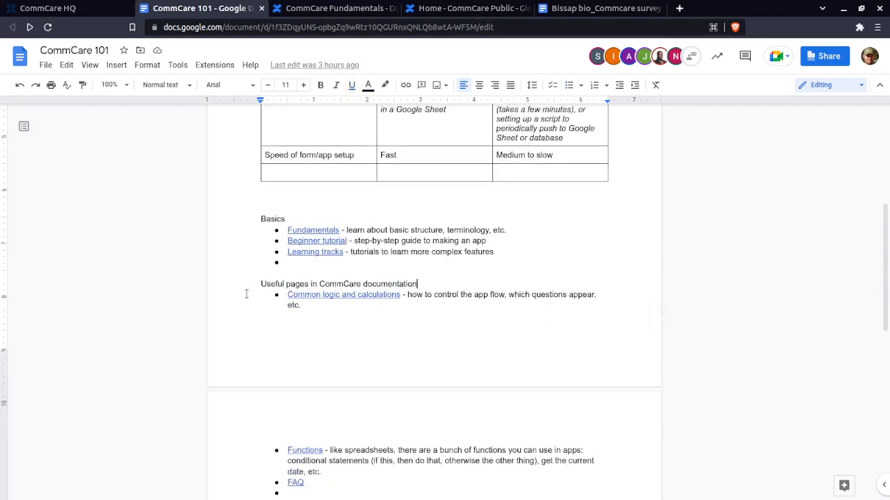
pyautogui.scroll(-1, 246, 294)
pyautogui.moveTo(261, 243); pyautogui.dragTo(352, 447)
pyautogui.click(248, 229)
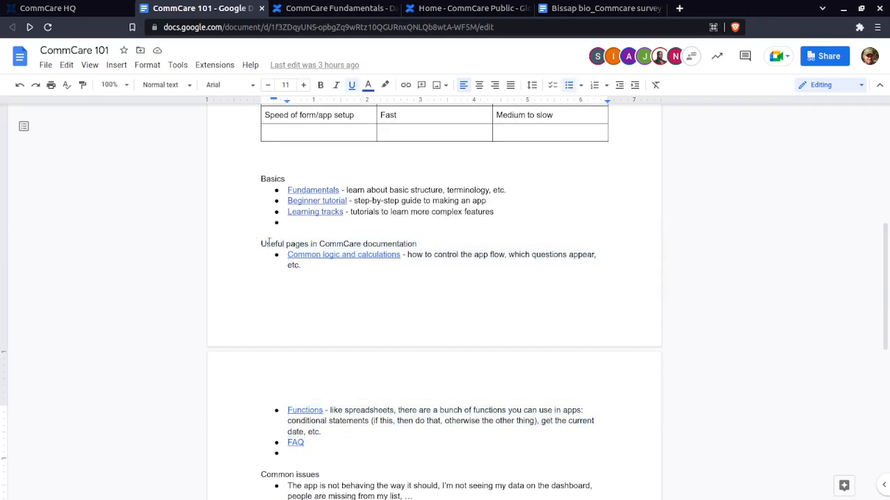
# Open the Common logic and calculations link and review its display conditions, validation conditions and calculations sections
pyautogui.click(356, 254)
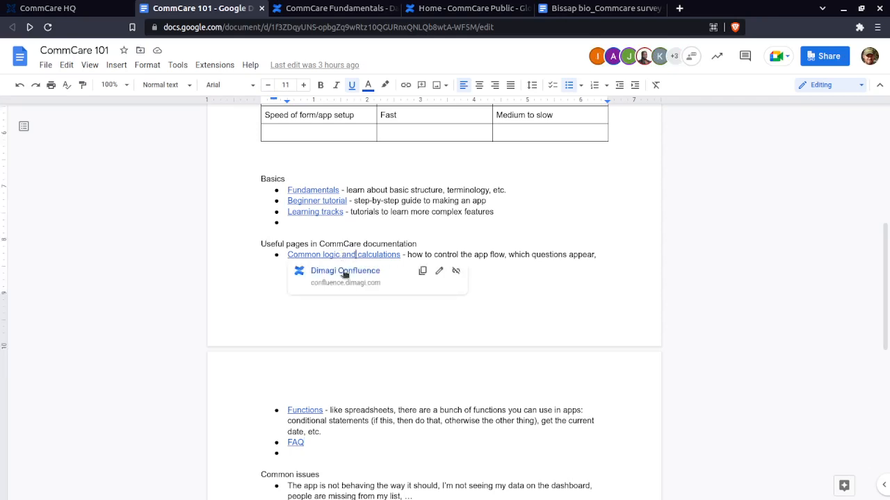
pyautogui.click(345, 271)
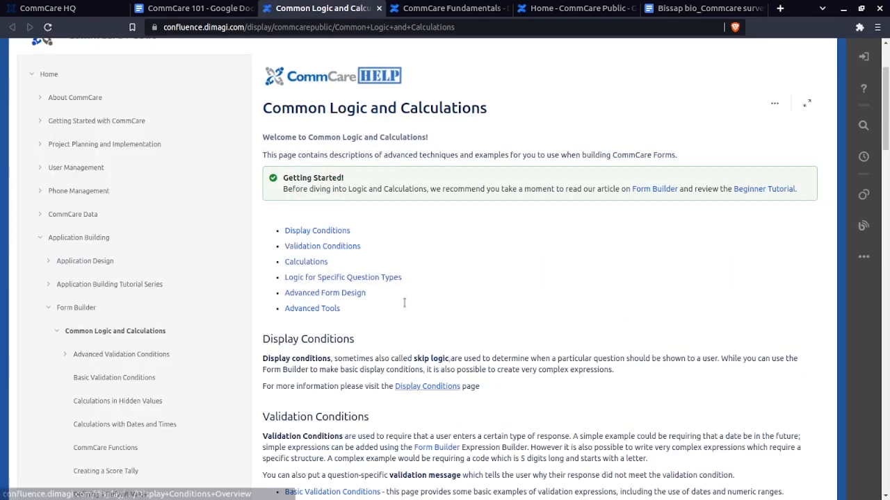
pyautogui.scroll(-3, 425, 351)
pyautogui.scroll(-1, 425, 347)
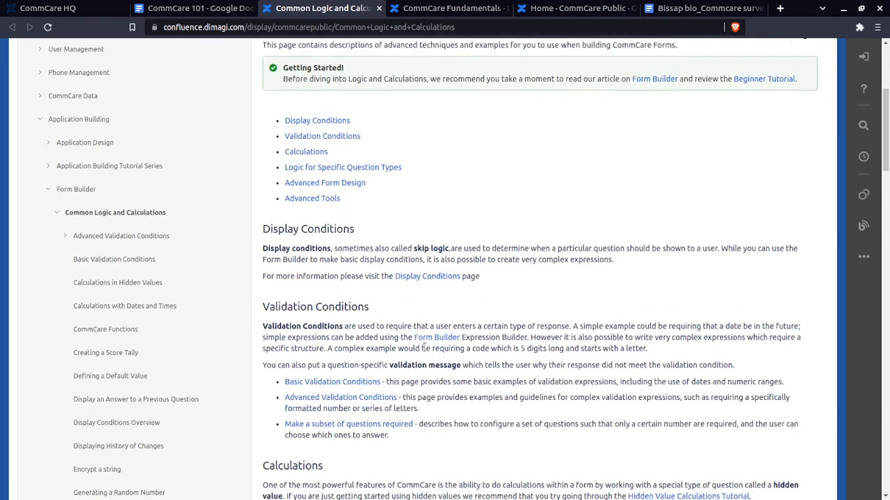
pyautogui.scroll(-5, 424, 348)
pyautogui.scroll(-4, 361, 256)
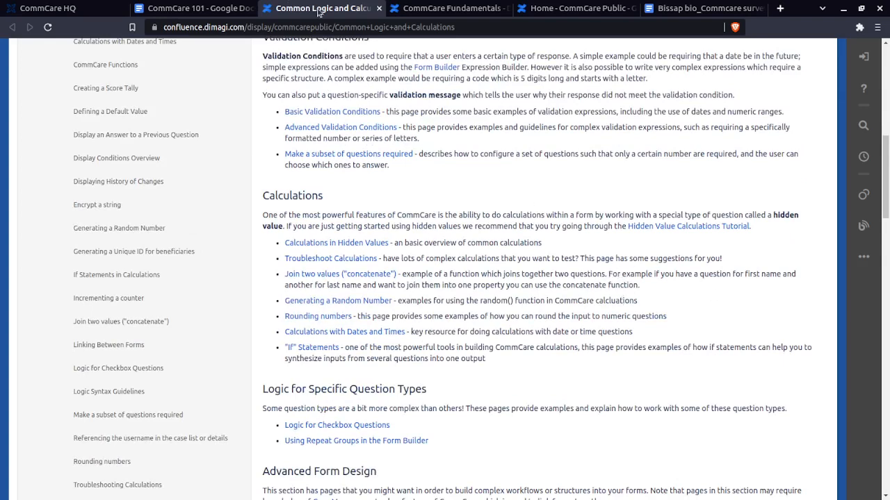
pyautogui.scroll(10, 467, 141)
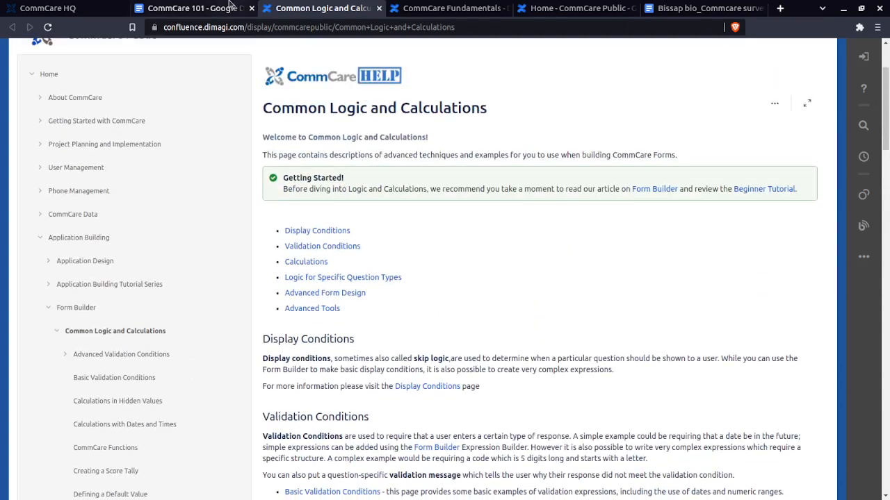
# Go back to the CommCare 101 document and examine the Functions and FAQ entries among the useful pages
pyautogui.click(195, 7)
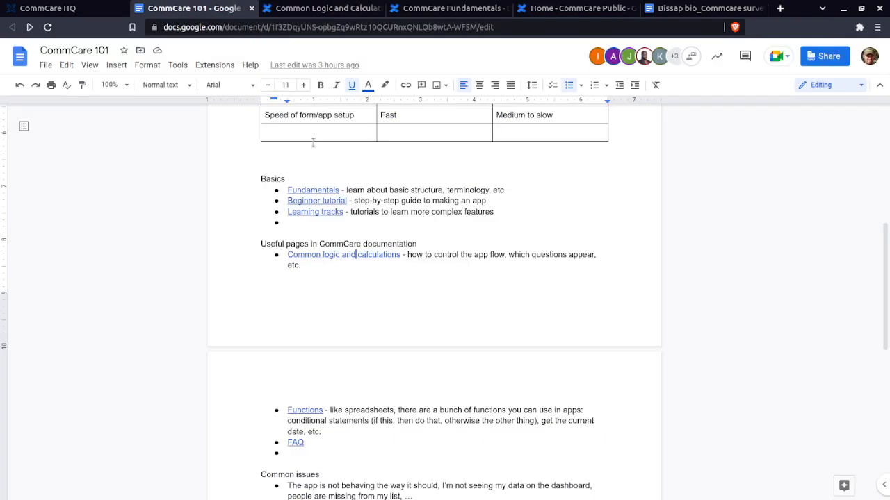
pyautogui.click(315, 411)
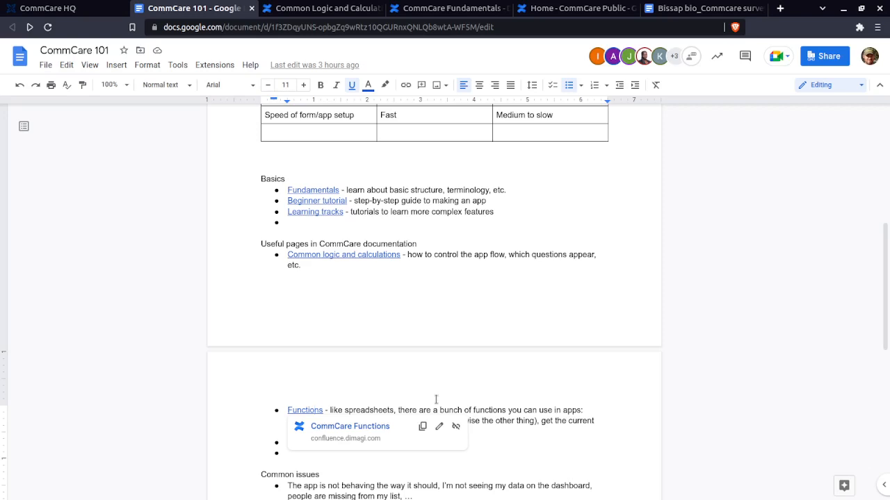
pyautogui.click(536, 412)
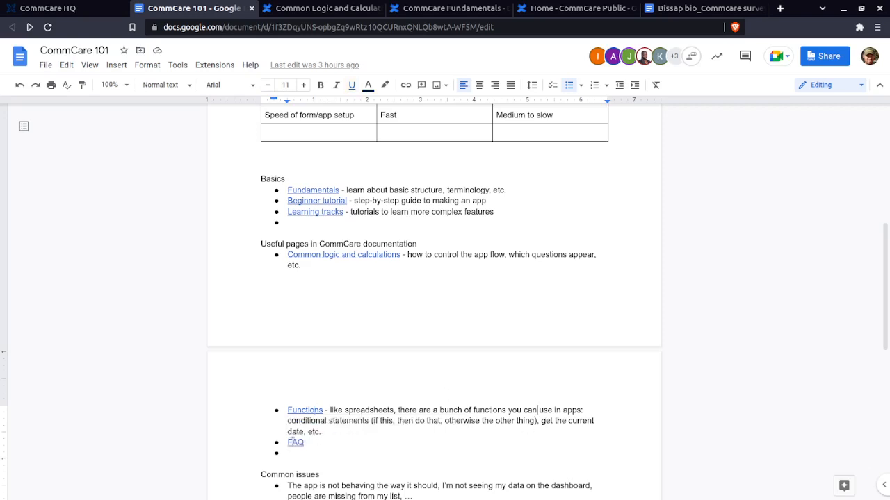
pyautogui.click(308, 453)
pyautogui.click(316, 441)
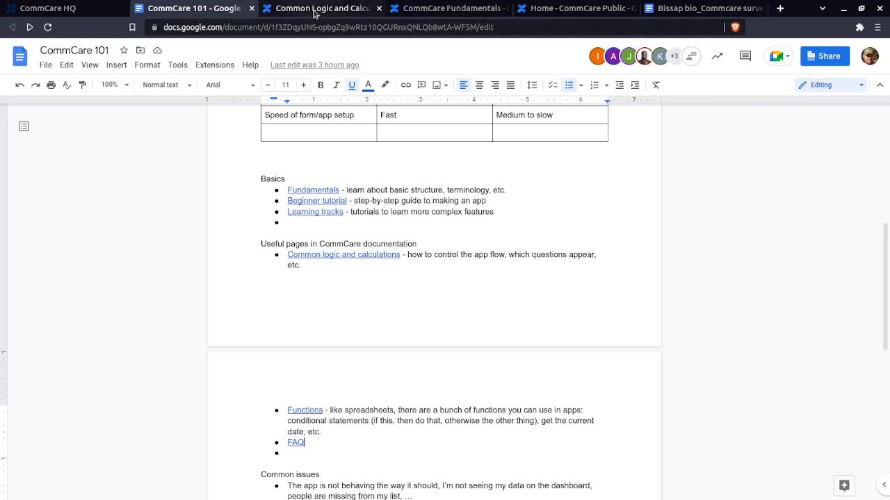
# Visit the CommCare HQ dashboard, then open the Bissap bio survey skeleton and examine its pilot agents, country, zone and villages
pyautogui.click(52, 8)
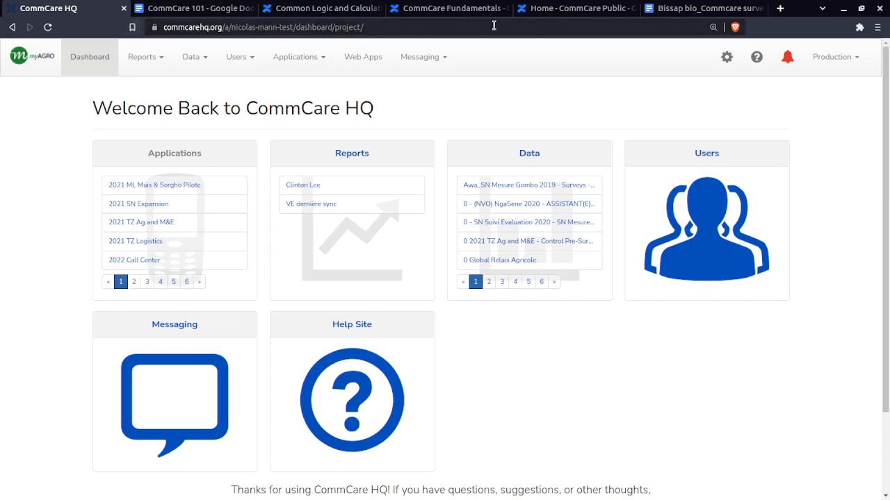
pyautogui.click(709, 11)
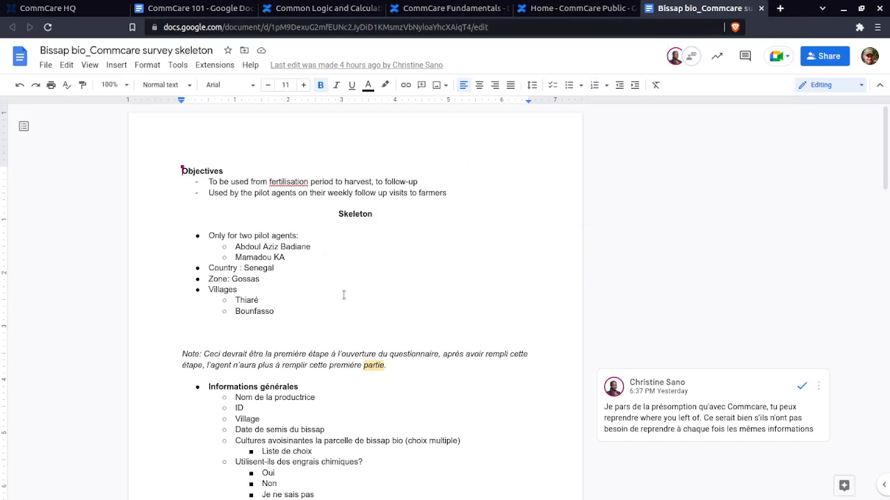
pyautogui.scroll(-3, 345, 292)
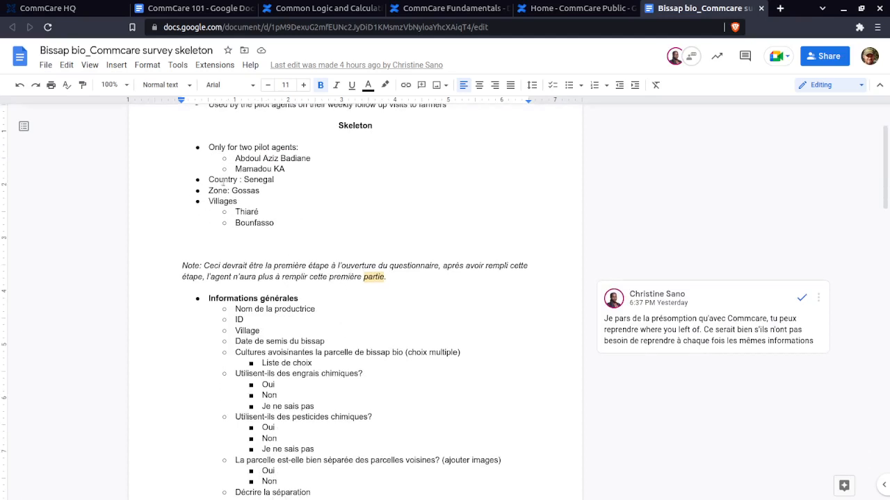
pyautogui.moveTo(234, 158); pyautogui.dragTo(310, 170)
pyautogui.click(309, 170)
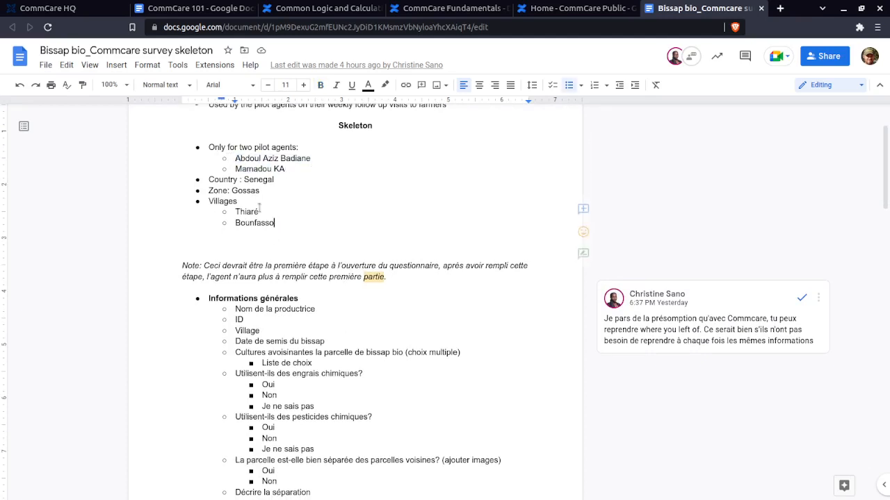
pyautogui.moveTo(297, 223); pyautogui.dragTo(205, 180)
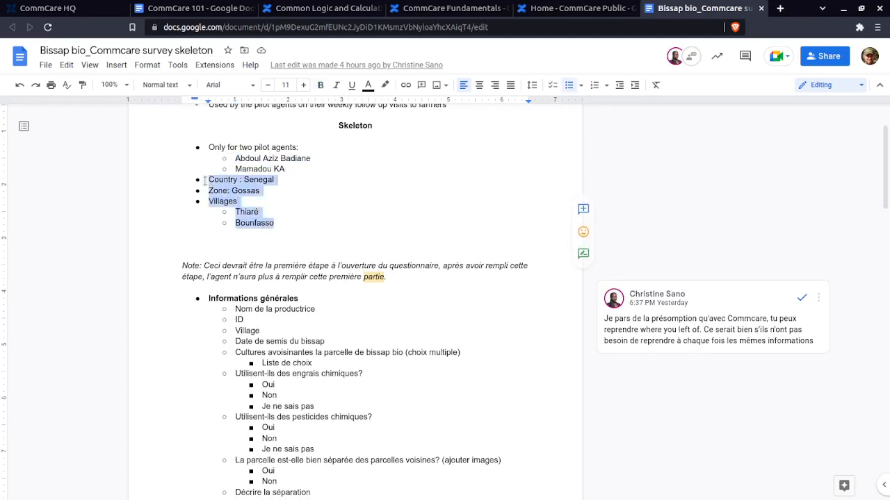
pyautogui.click(205, 179)
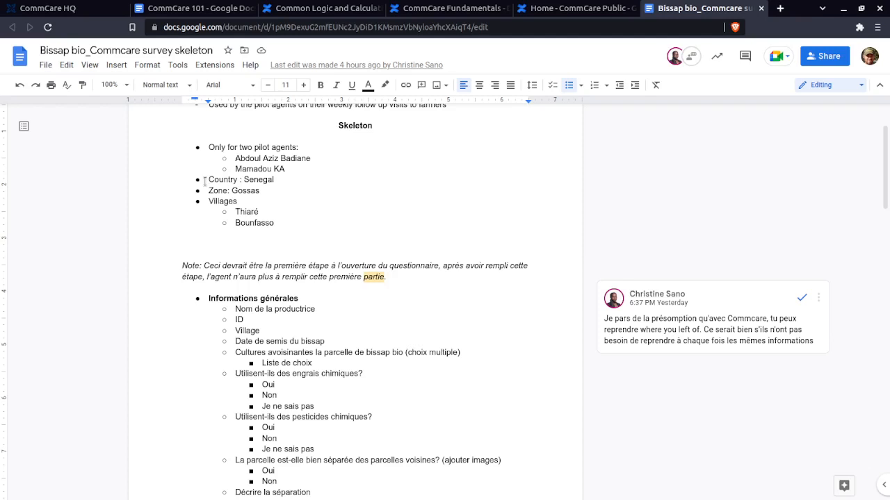
# Review the Informations générales questions in the survey skeleton, highlighting the heading and its first entries
pyautogui.scroll(-1, 258, 277)
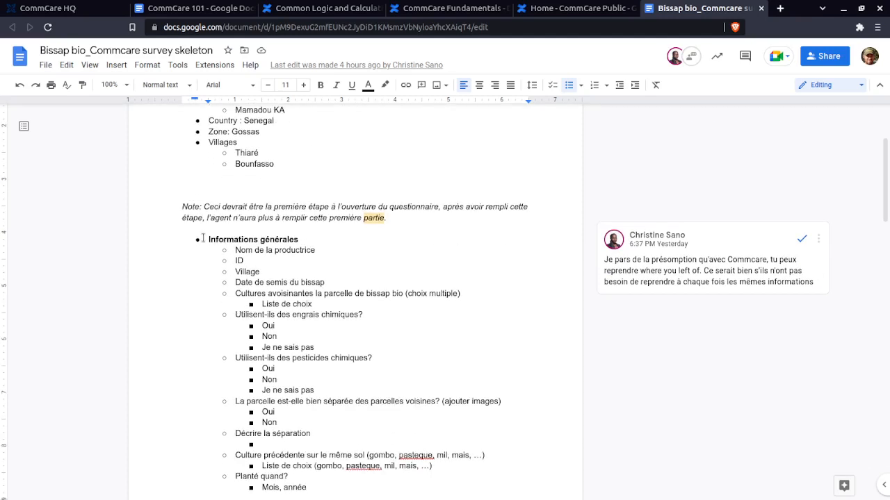
pyautogui.moveTo(207, 239); pyautogui.dragTo(310, 258)
pyautogui.click(309, 259)
pyautogui.scroll(-1, 317, 264)
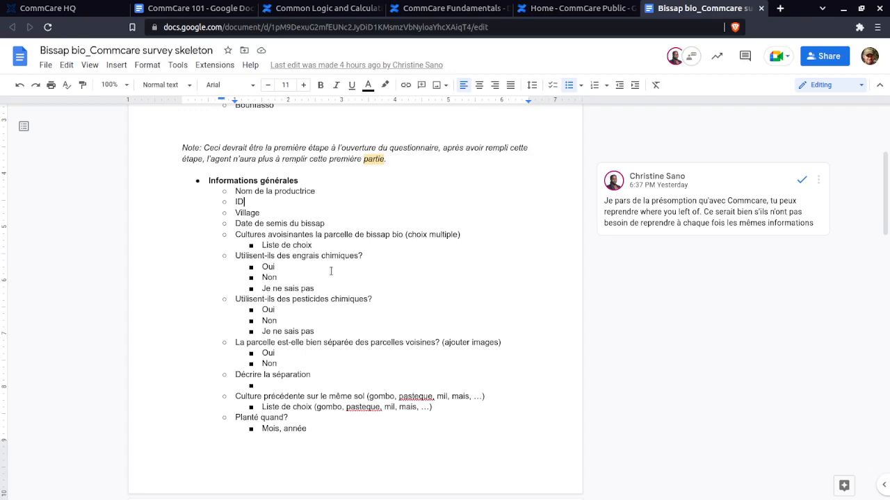
# Examine the Germination section of the survey skeleton, highlighting its heading and all of its questions
pyautogui.scroll(-5, 322, 269)
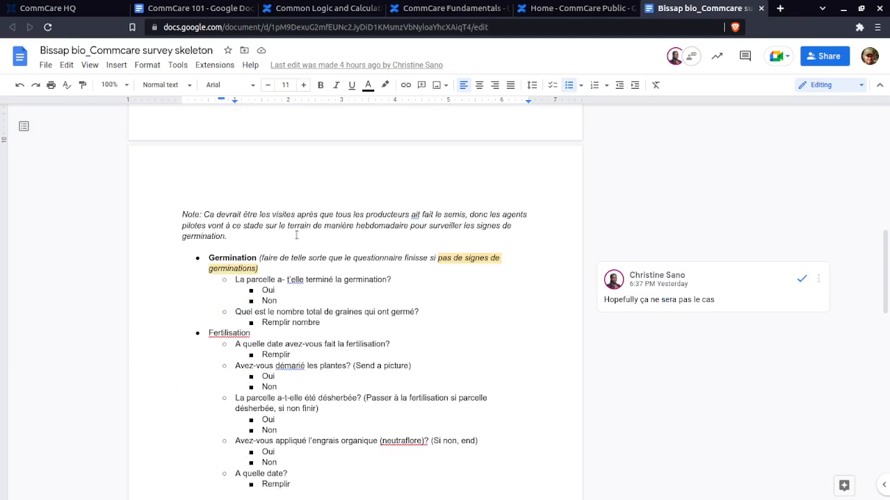
pyautogui.scroll(-1, 296, 235)
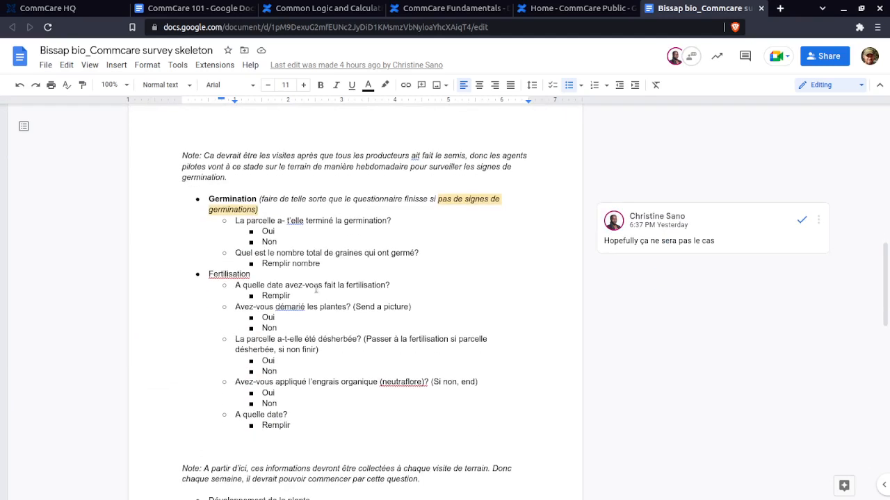
pyautogui.scroll(-1, 213, 190)
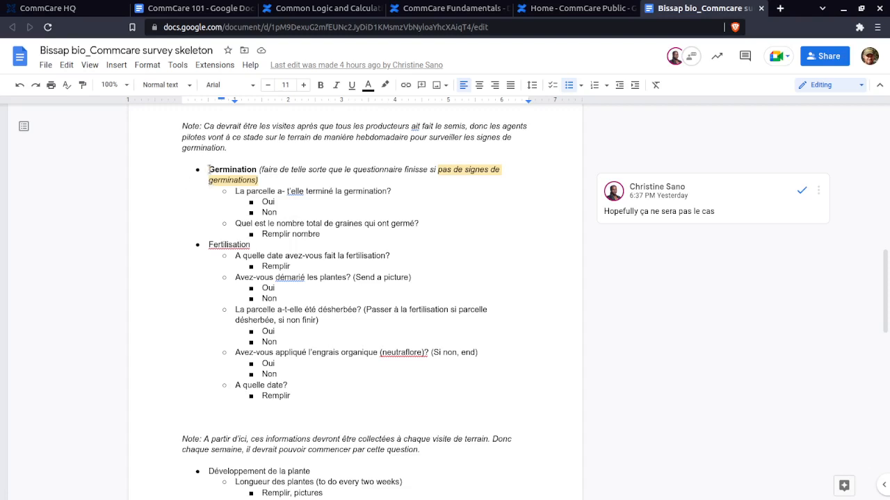
pyautogui.moveTo(208, 168); pyautogui.dragTo(257, 170)
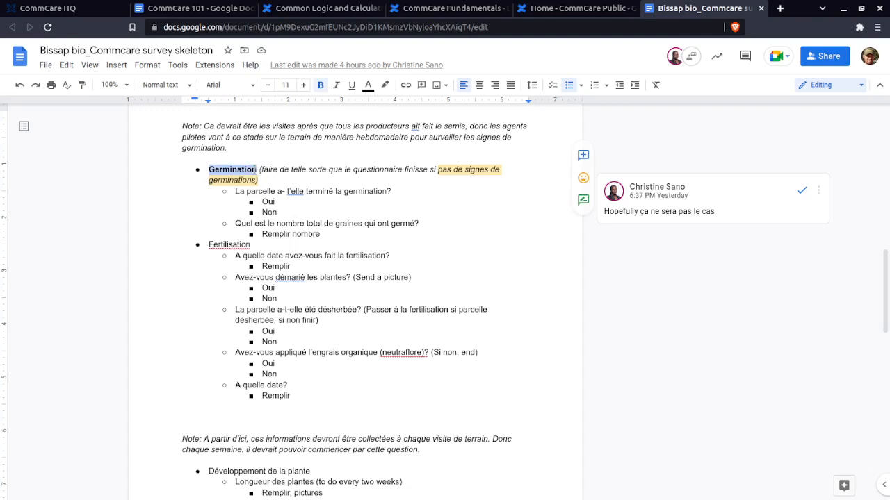
pyautogui.click(354, 239)
pyautogui.moveTo(207, 169); pyautogui.dragTo(342, 235)
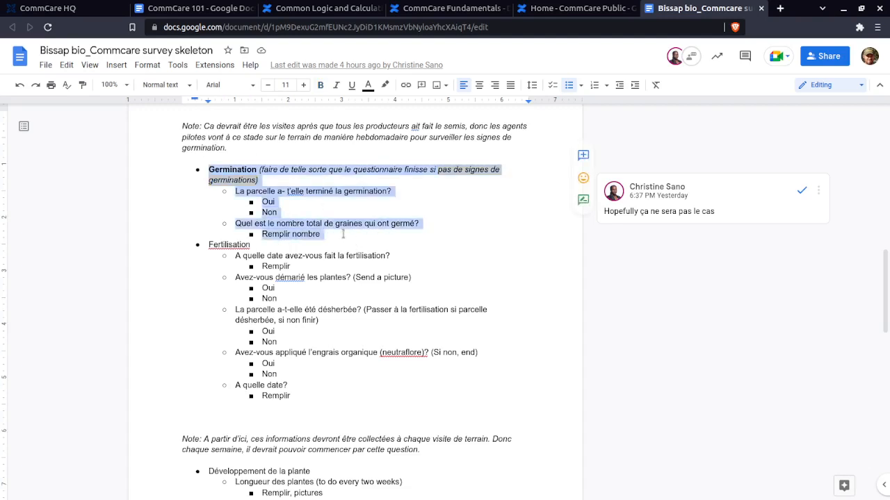
pyautogui.click(342, 234)
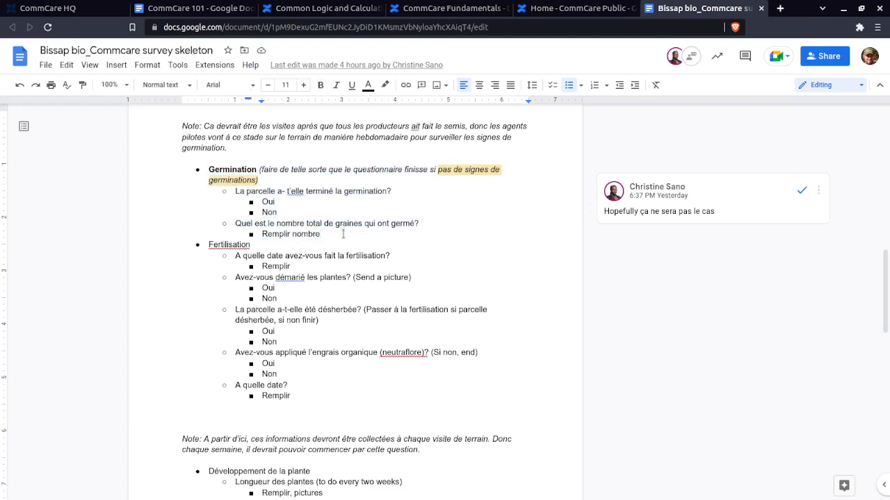
pyautogui.moveTo(343, 235); pyautogui.dragTo(197, 169)
pyautogui.click(197, 169)
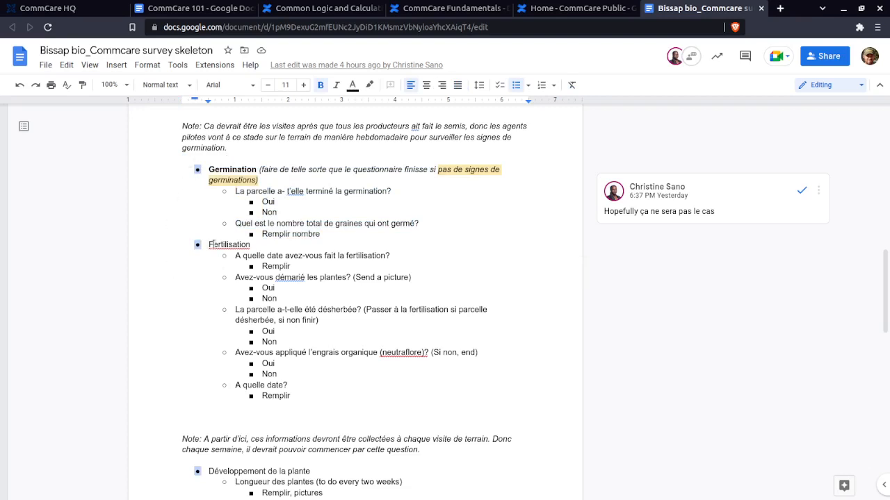
# Examine the Fertilisation and Développement de la plante sections of the survey skeleton
pyautogui.click(212, 245)
pyautogui.scroll(-5, 214, 250)
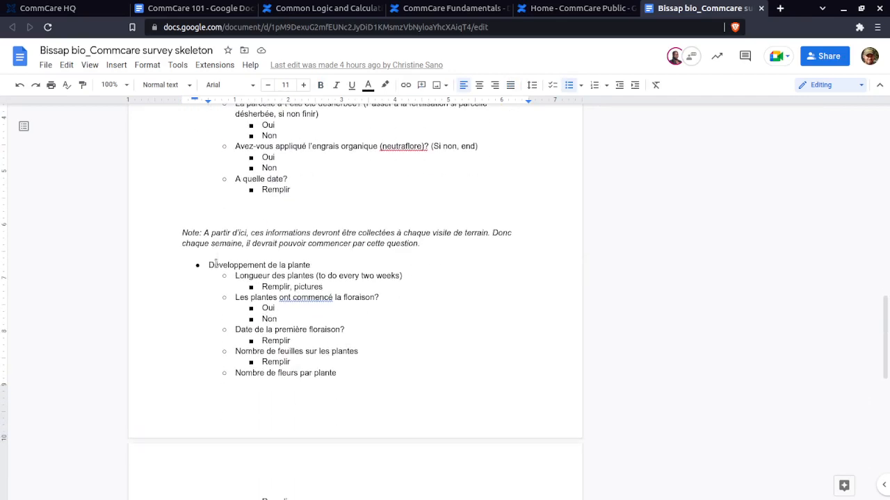
pyautogui.scroll(3, 216, 262)
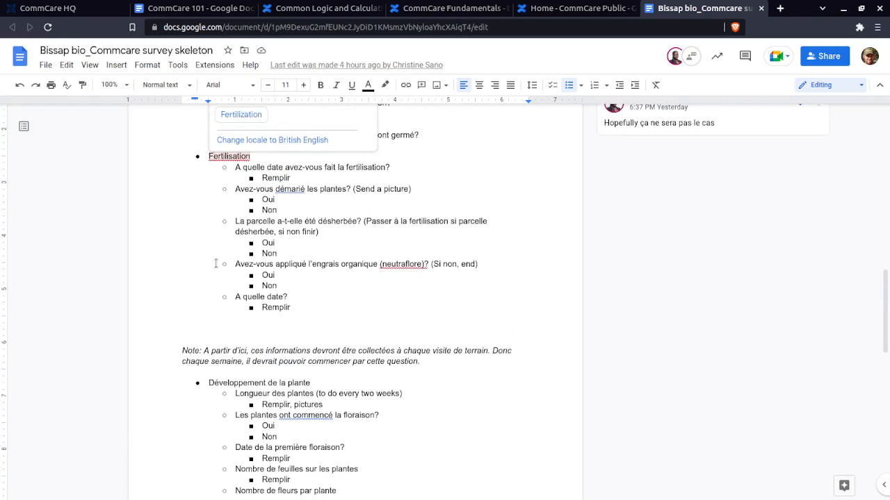
# Examine the note on information collected at every field visit, placed before the Développement de la plante section
pyautogui.scroll(-2, 169, 361)
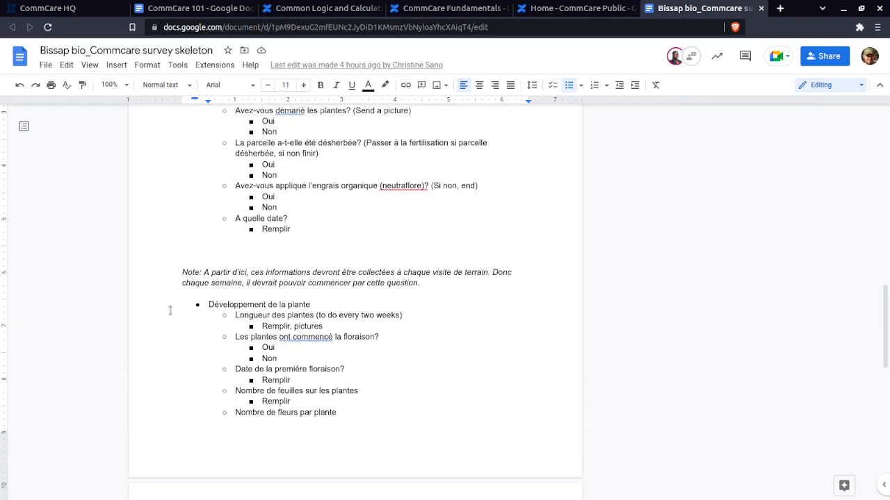
pyautogui.scroll(-1, 170, 310)
pyautogui.click(179, 270)
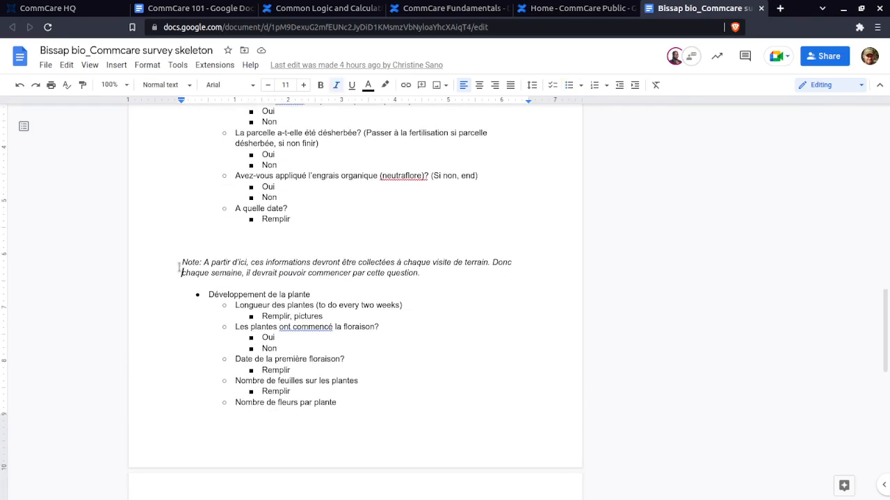
pyautogui.scroll(5, 179, 267)
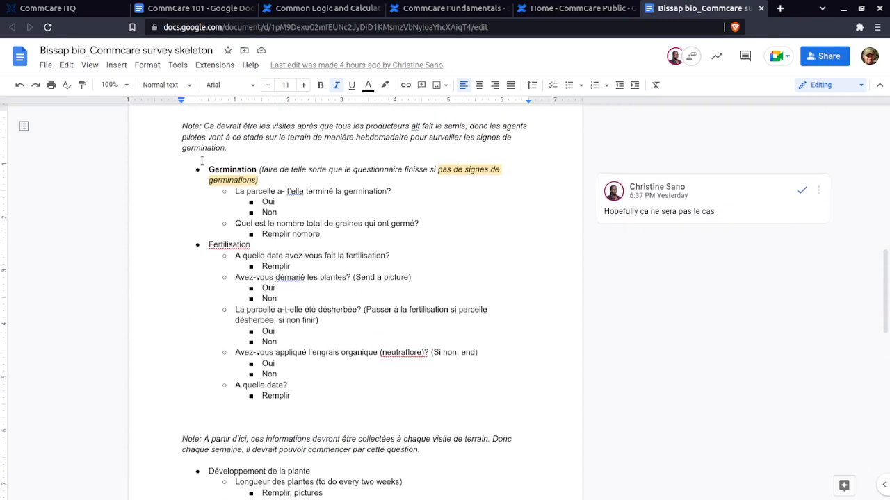
# Highlight the whole Germination section, followed by the Fertilisation section's questions, to review them as separate parts of the survey
pyautogui.moveTo(204, 171); pyautogui.dragTo(348, 233)
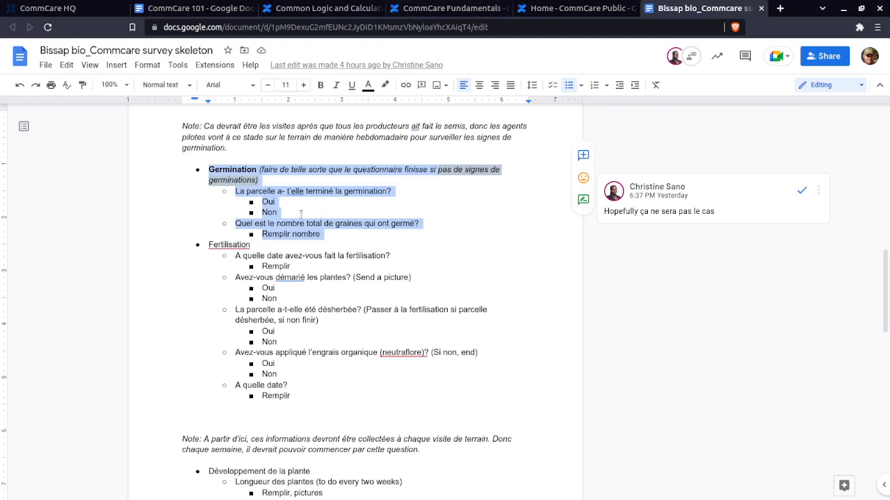
pyautogui.moveTo(209, 245); pyautogui.dragTo(338, 403)
pyautogui.click(336, 398)
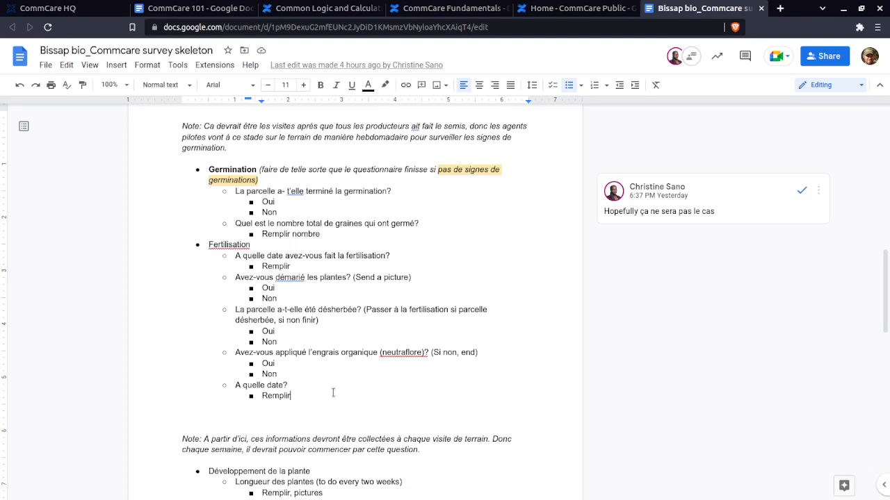
pyautogui.scroll(-2, 332, 391)
pyautogui.scroll(1, 225, 138)
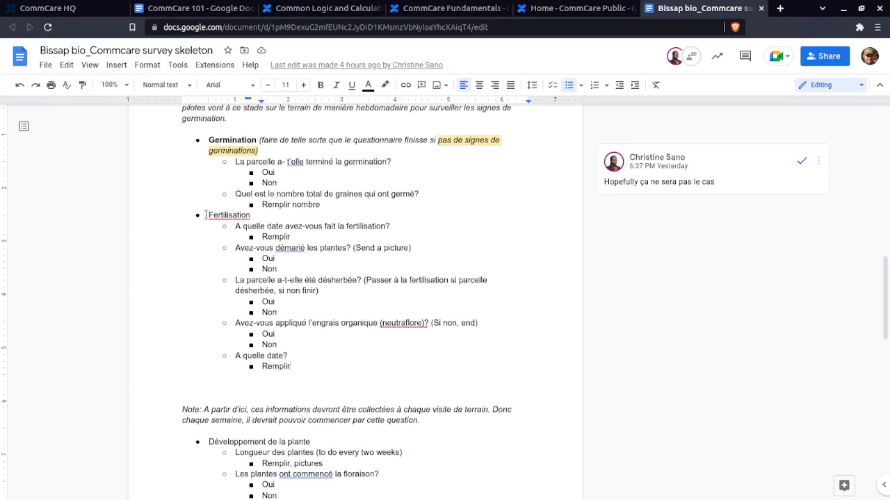
pyautogui.moveTo(205, 216); pyautogui.dragTo(334, 368)
pyautogui.click(334, 368)
pyautogui.moveTo(292, 367); pyautogui.dragTo(196, 222)
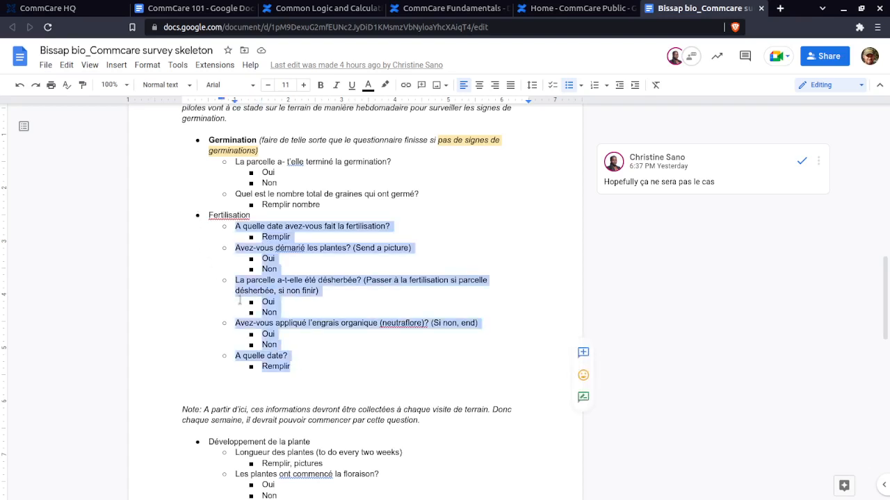
# Review Développement de la plante and the additional metrics in the skeleton, returning to the Fertilisation and Informations générales sections
pyautogui.scroll(-3, 240, 300)
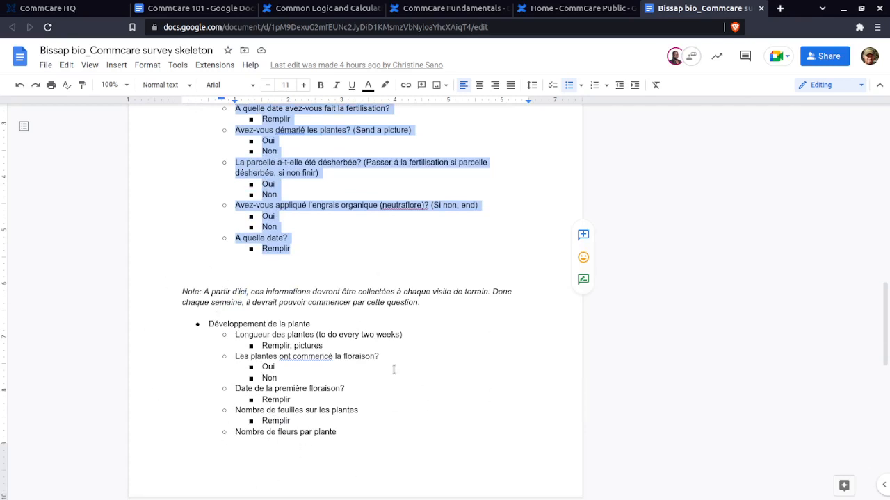
pyautogui.click(210, 324)
pyautogui.scroll(-5, 356, 430)
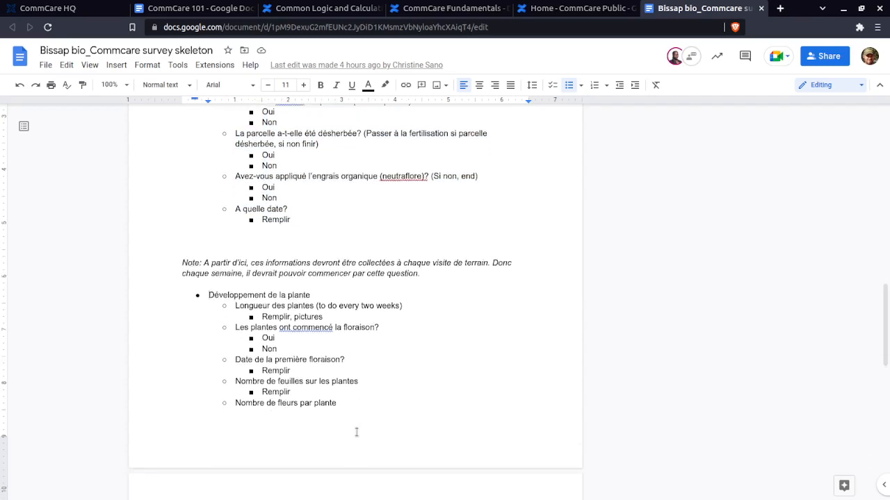
pyautogui.scroll(-1, 347, 376)
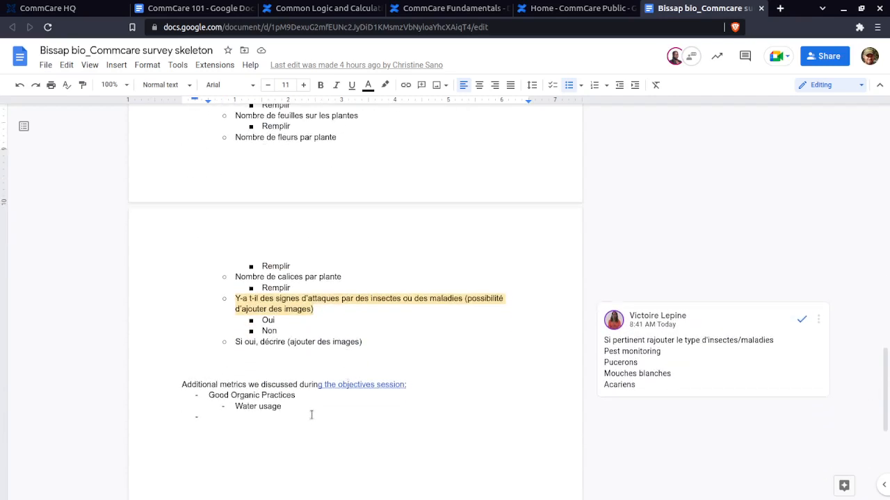
pyautogui.scroll(2, 383, 349)
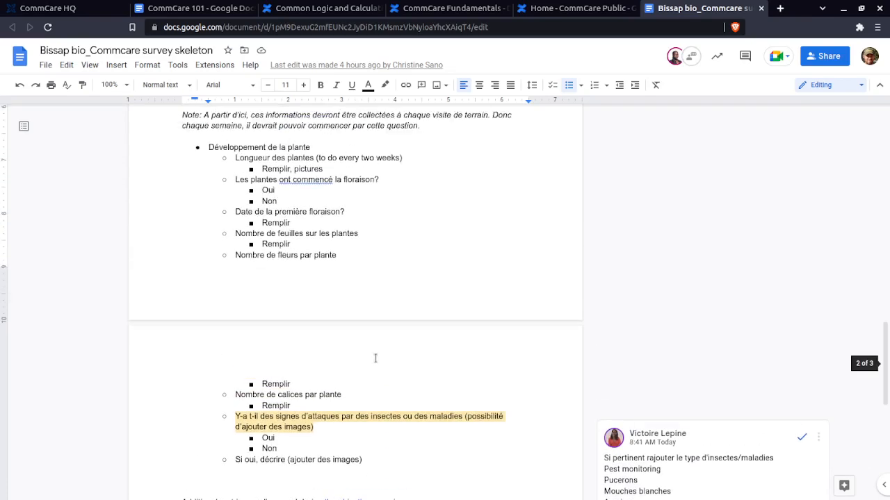
pyautogui.scroll(3, 389, 348)
pyautogui.scroll(2, 327, 342)
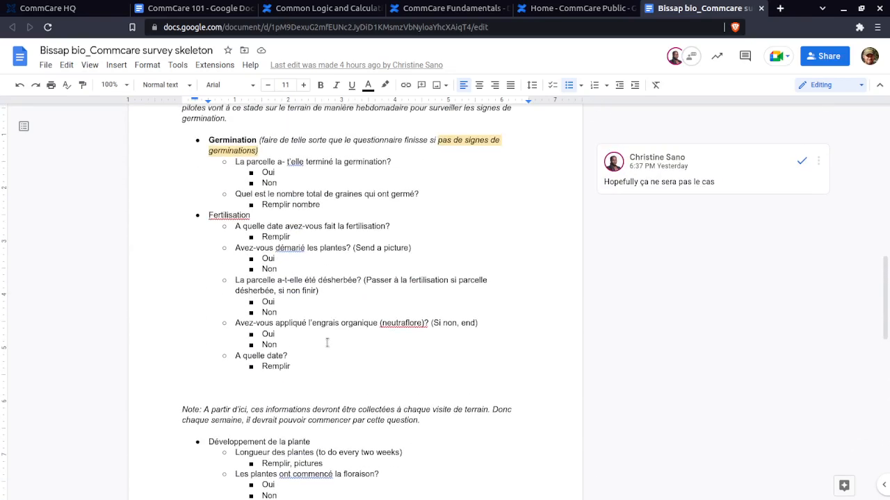
pyautogui.scroll(8, 328, 337)
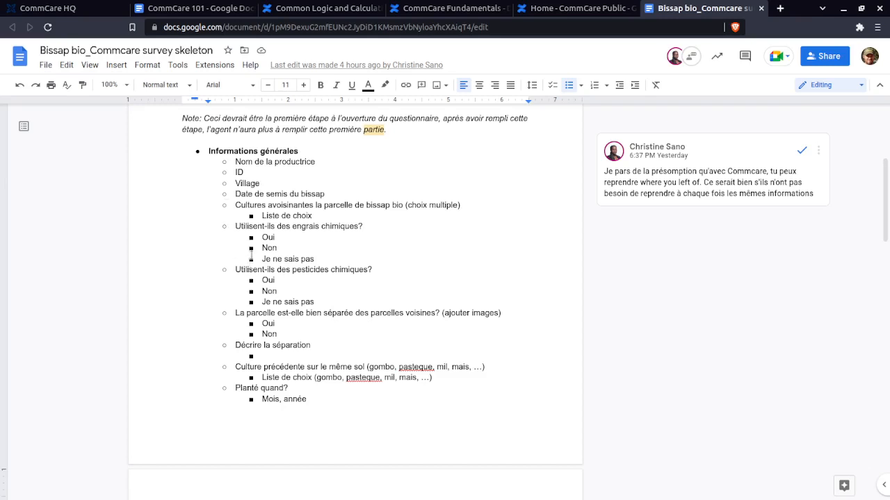
pyautogui.scroll(-2, 311, 389)
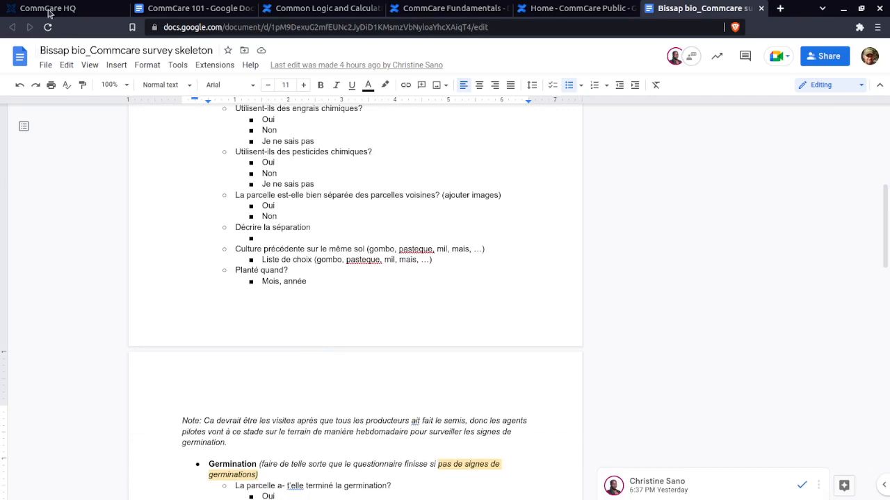
# Move the Bissap bio survey skeleton's browser tab next to the CommCare HQ tab and return to CommCare HQ
pyautogui.click(70, 11)
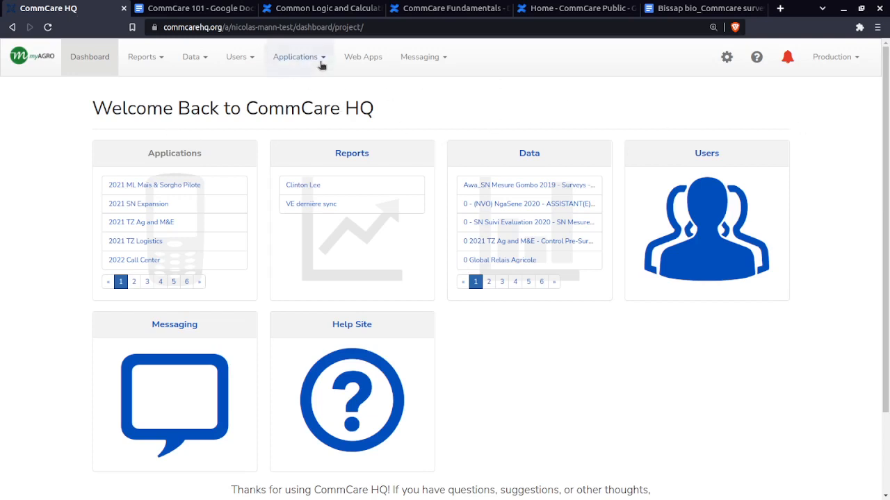
pyautogui.moveTo(701, 8); pyautogui.dragTo(194, 9)
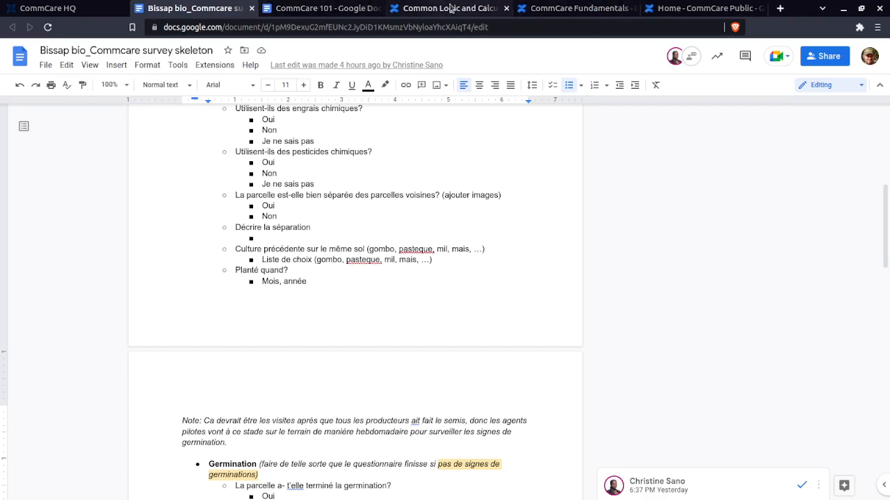
pyautogui.click(35, 6)
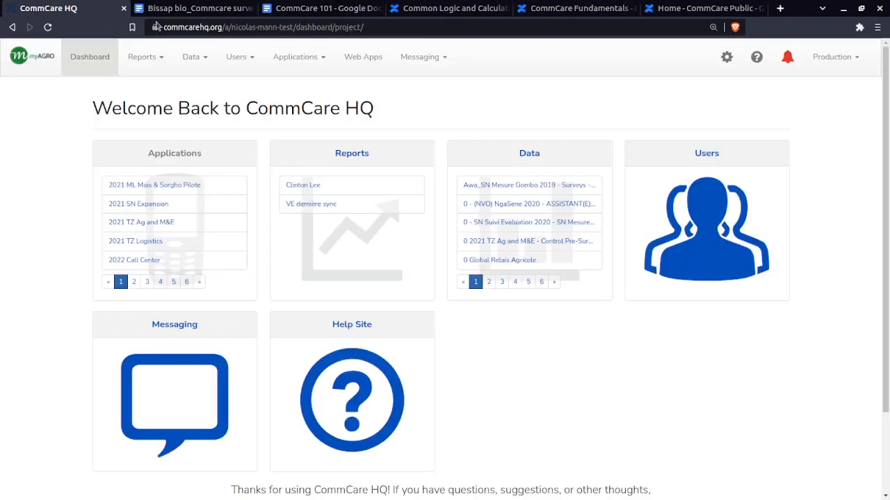
# Look through the project's list of existing applications and inspect the dashboard's web address
pyautogui.click(325, 61)
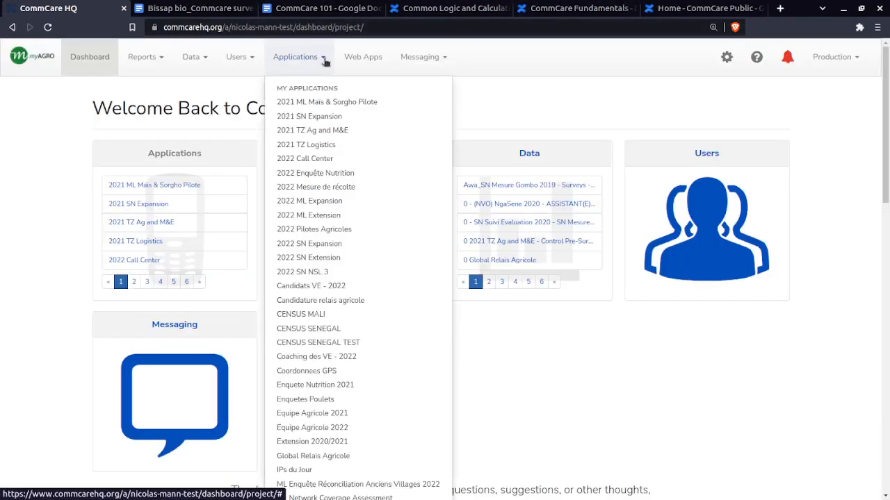
pyautogui.scroll(-2, 356, 180)
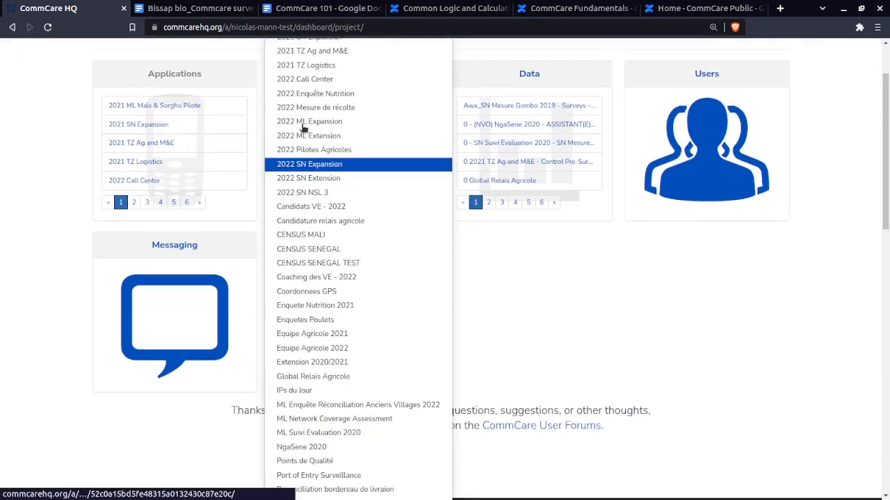
pyautogui.scroll(2, 333, 132)
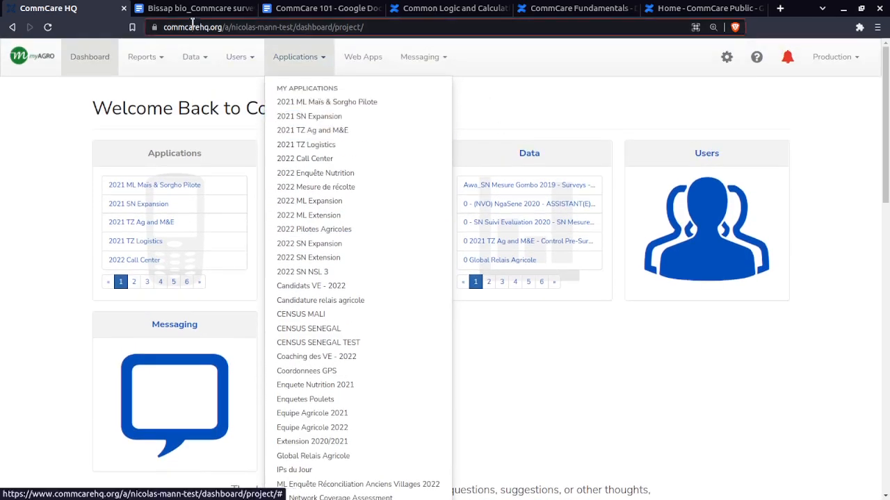
pyautogui.click(166, 28)
pyautogui.click(222, 29)
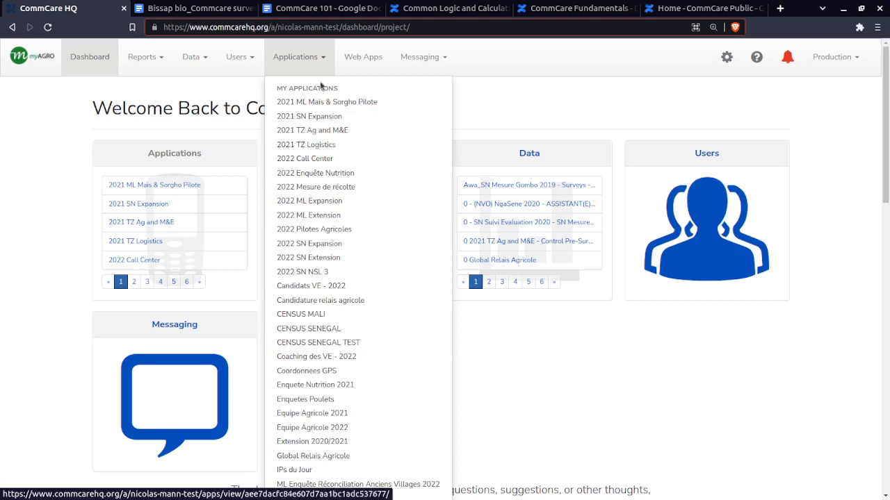
pyautogui.click(166, 87)
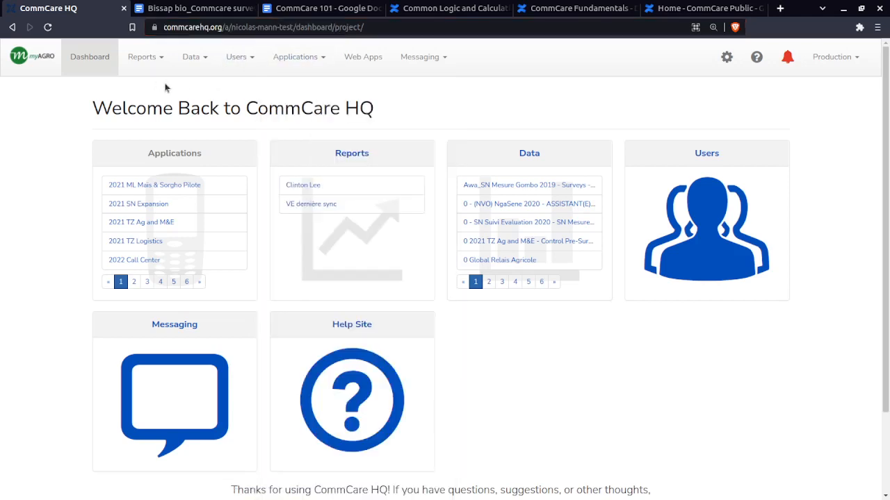
# Create a new application in the CommCare HQ project
pyautogui.click(323, 61)
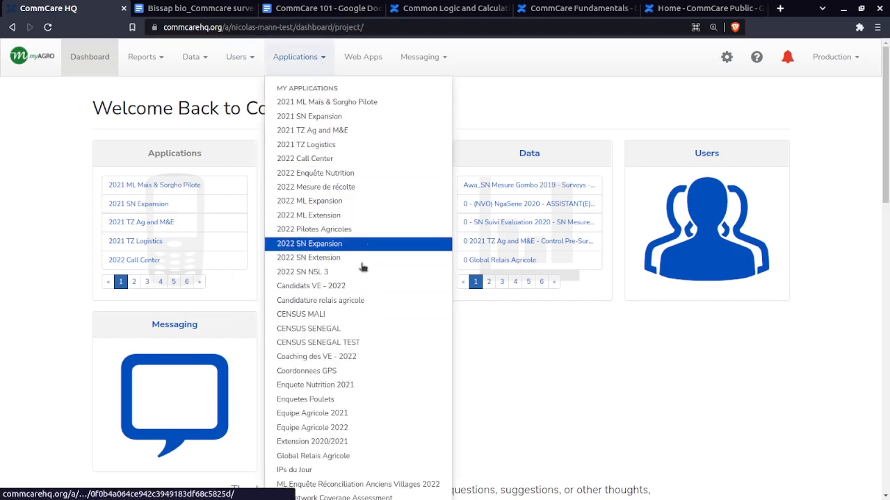
pyautogui.scroll(-6, 365, 334)
pyautogui.scroll(-5, 370, 441)
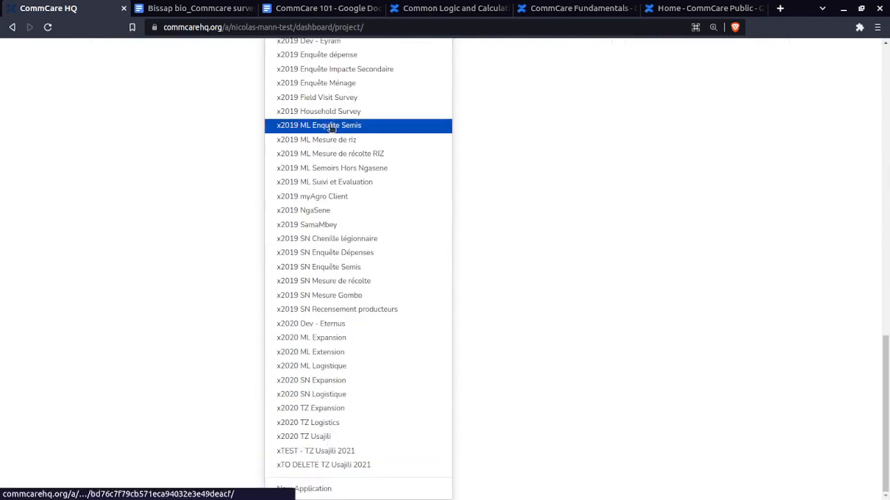
pyautogui.click(325, 489)
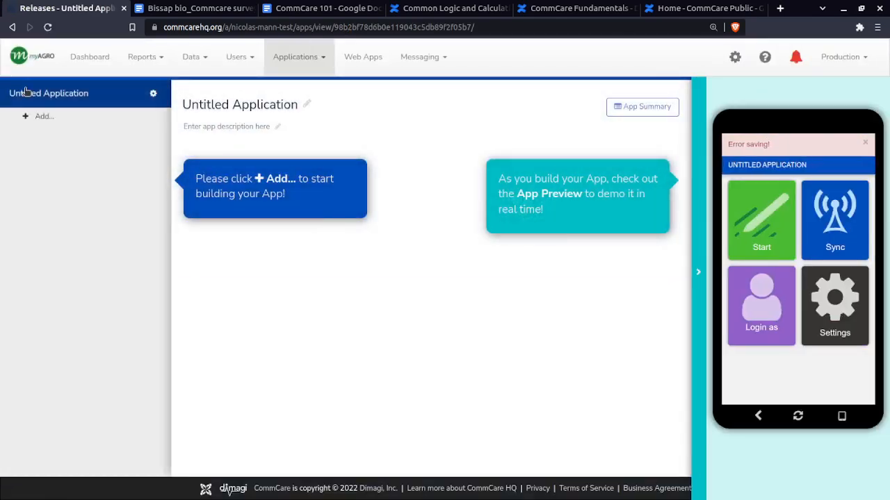
# Rename the untitled application 2022 Bissap Bio and check its name against the existing application list
pyautogui.click(306, 104)
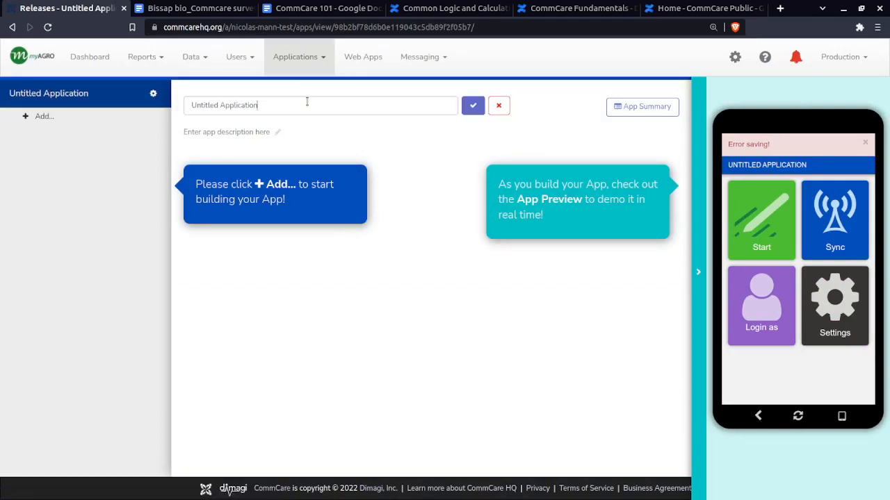
pyautogui.moveTo(330, 102); pyautogui.dragTo(143, 96)
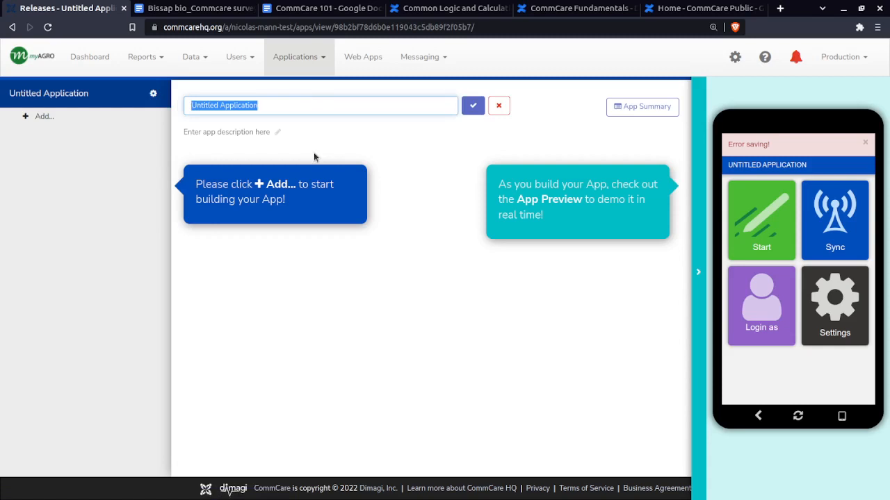
pyautogui.write('B')
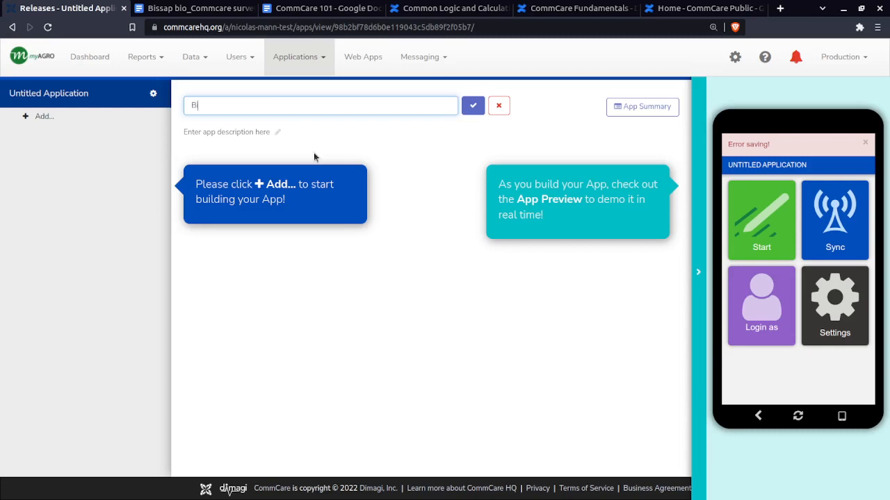
pyautogui.write('issap Bio')
pyautogui.press('Home')
pyautogui.write('2022')
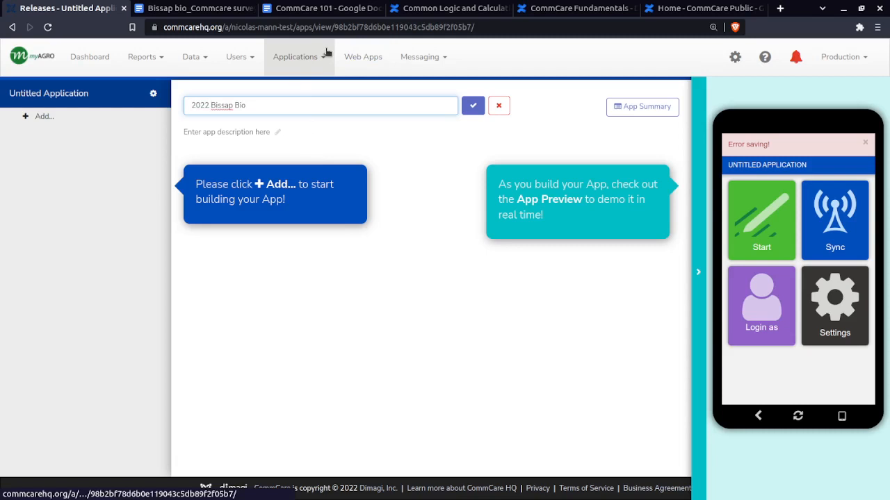
pyautogui.click(471, 106)
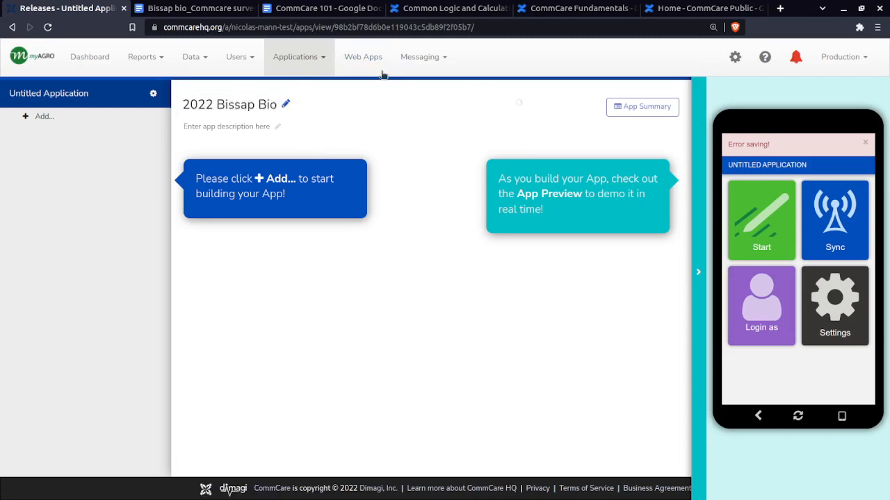
pyautogui.click(297, 57)
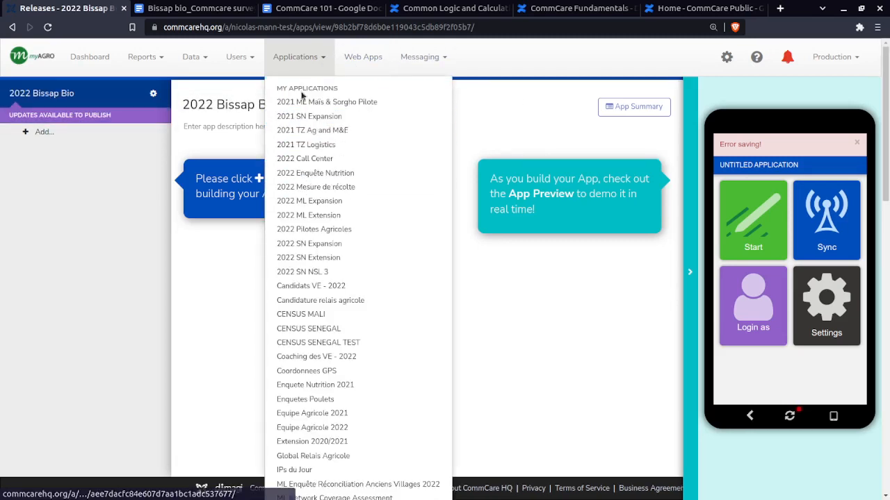
pyautogui.click(507, 73)
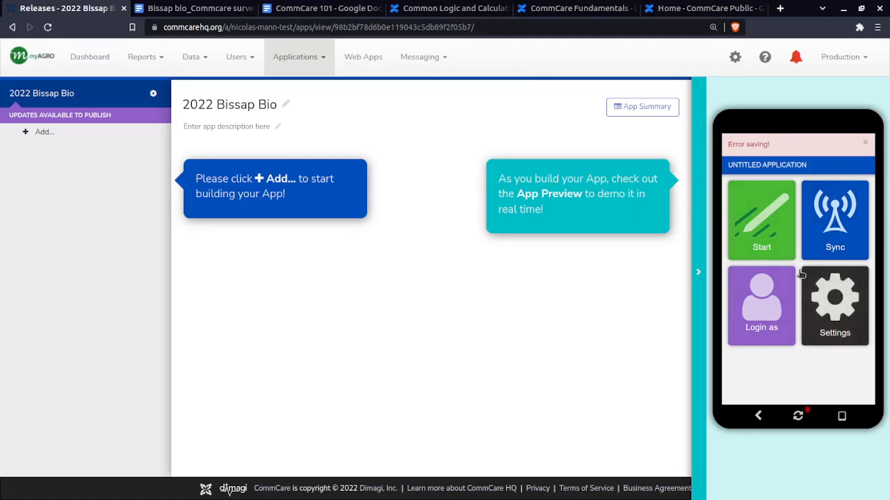
# Refresh the app preview, collapse it, and expand it again
pyautogui.click(798, 418)
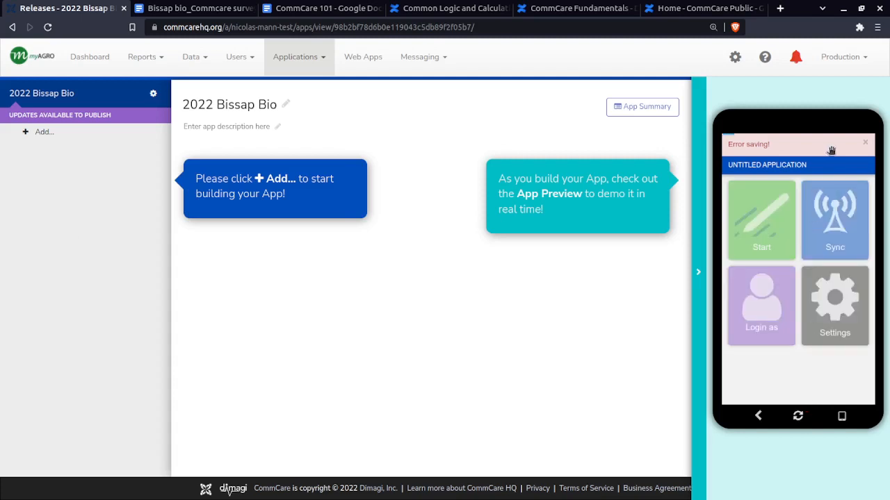
pyautogui.click(699, 273)
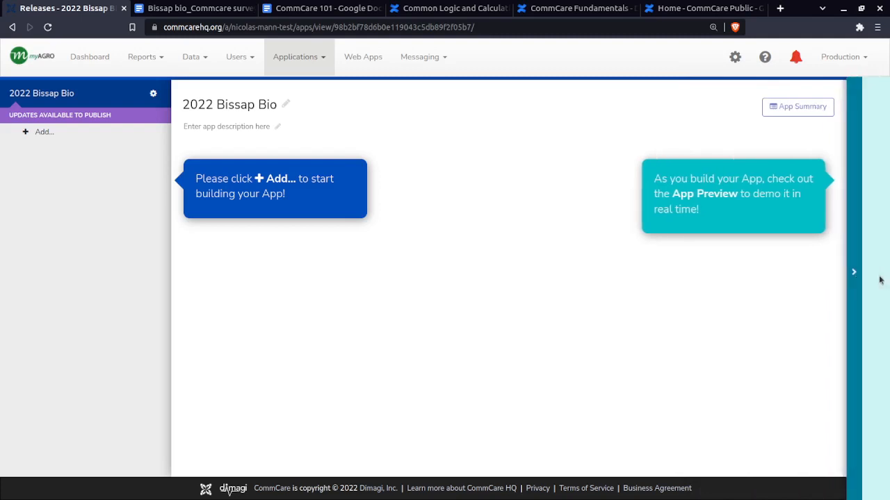
pyautogui.click(880, 280)
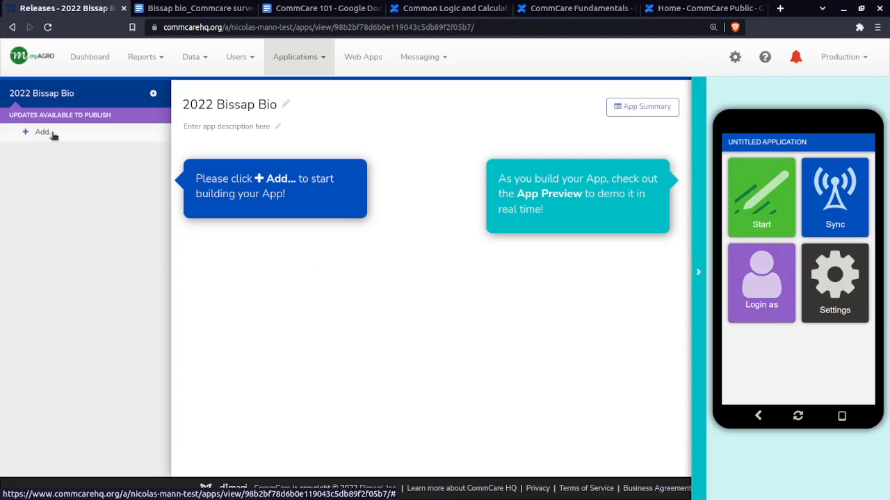
# In the application's add-on settings, enable the case management options Case Conditions, New Case Lists Created Empty and Child Cases
pyautogui.click(154, 95)
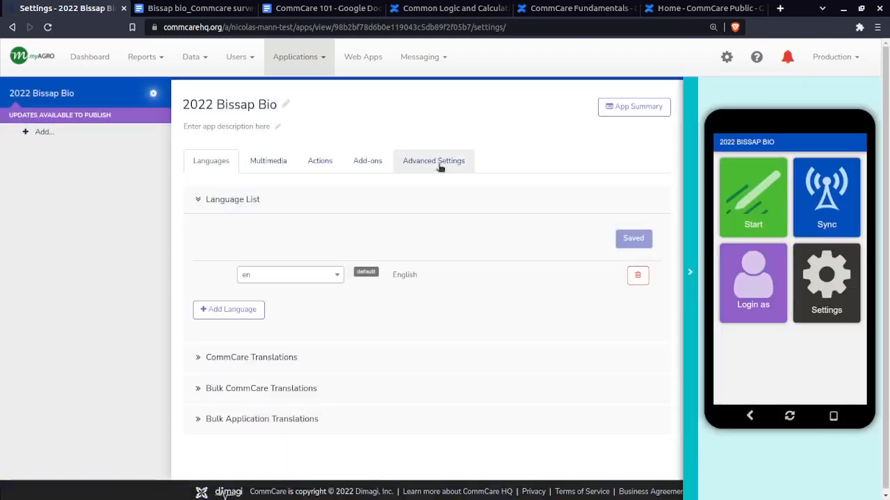
pyautogui.click(370, 167)
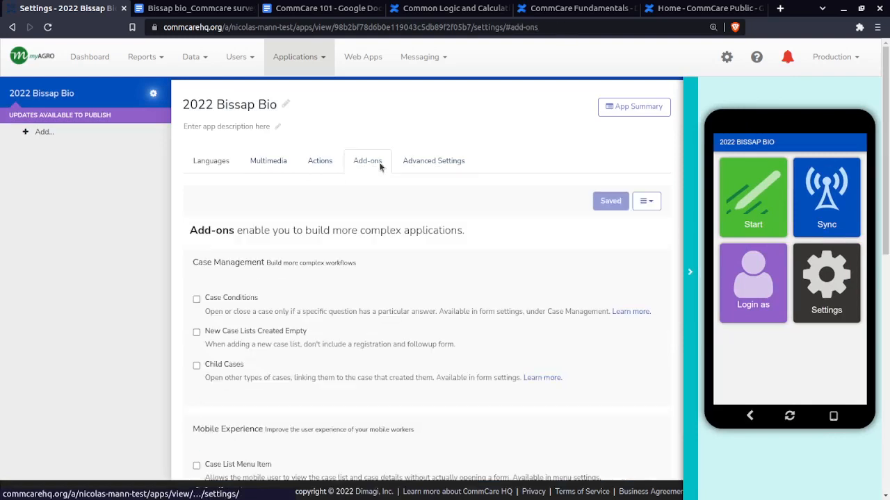
pyautogui.scroll(-2, 197, 299)
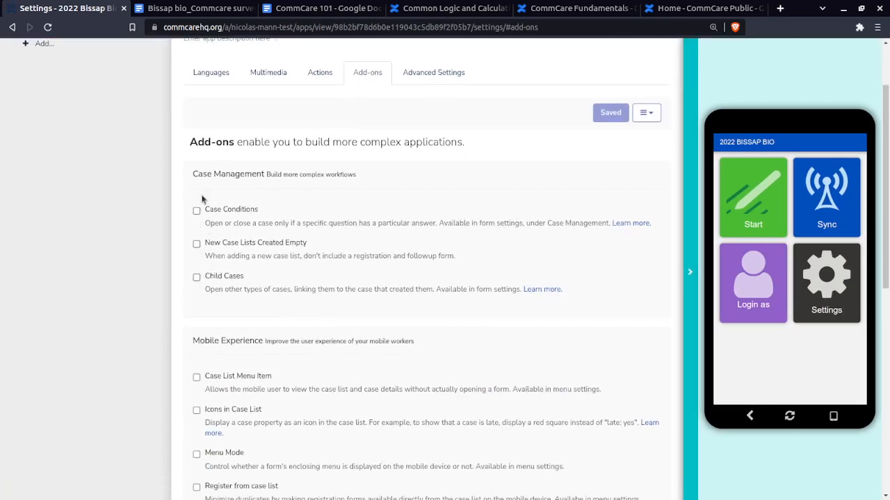
pyautogui.click(197, 211)
pyautogui.click(197, 244)
pyautogui.click(196, 277)
# Enable the mobile experience add-ons Case List Menu Item, Icons in Case List, Menu Mode, Register from case list and Sub Menus
pyautogui.scroll(-2, 197, 299)
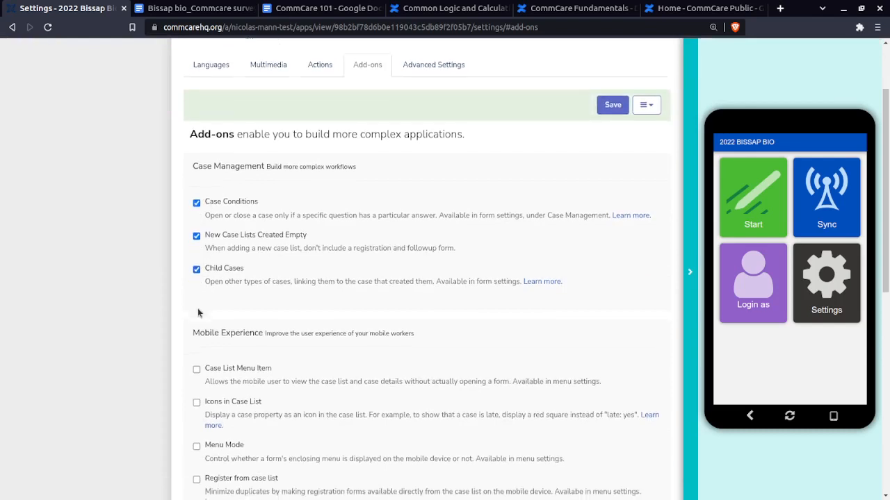
pyautogui.click(197, 322)
pyautogui.click(196, 366)
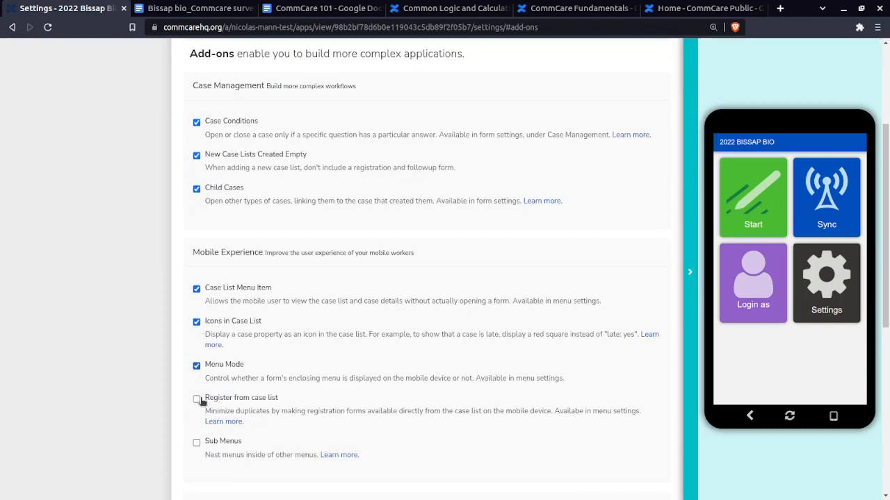
pyautogui.click(196, 399)
# Enable Display Conditions, Conditional ID Mapping in Case List, Custom Calculations in Case List and Case Detail Overwrite, and save the add-ons
pyautogui.scroll(-2, 198, 396)
pyautogui.scroll(-4, 198, 389)
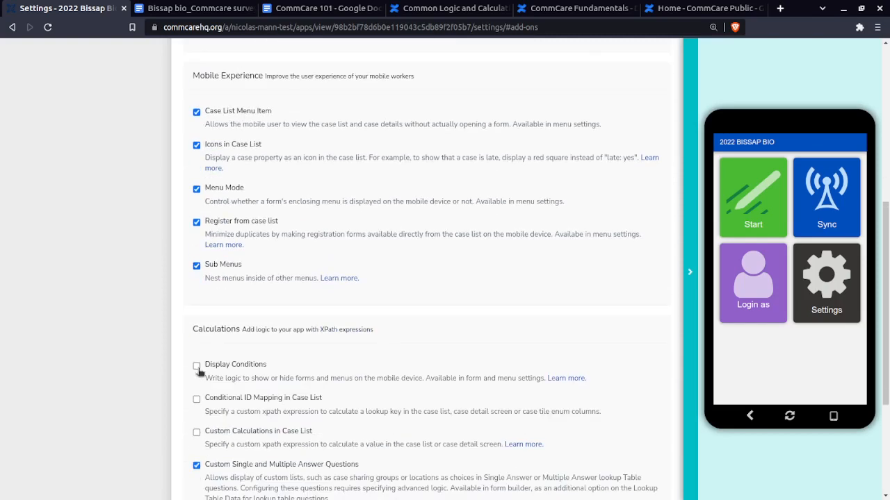
pyautogui.click(198, 365)
pyautogui.click(197, 399)
pyautogui.click(198, 432)
pyautogui.scroll(-1, 198, 438)
pyautogui.scroll(-5, 198, 437)
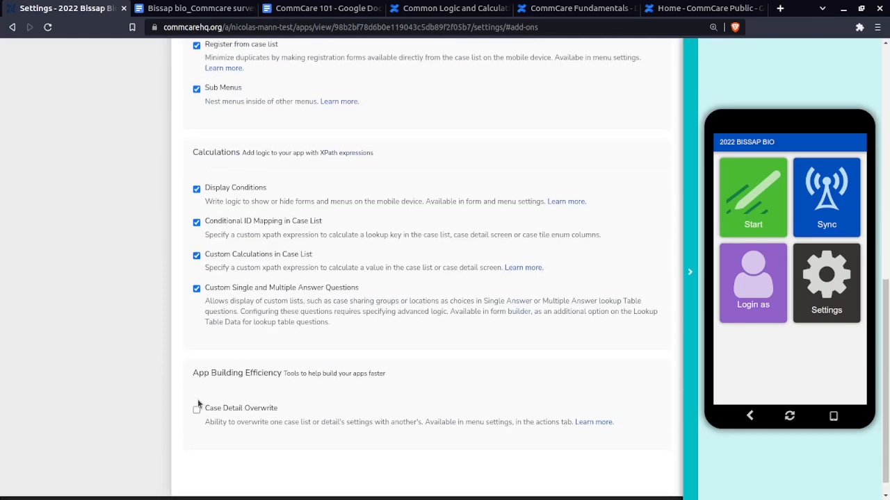
pyautogui.click(197, 411)
pyautogui.scroll(15, 513, 334)
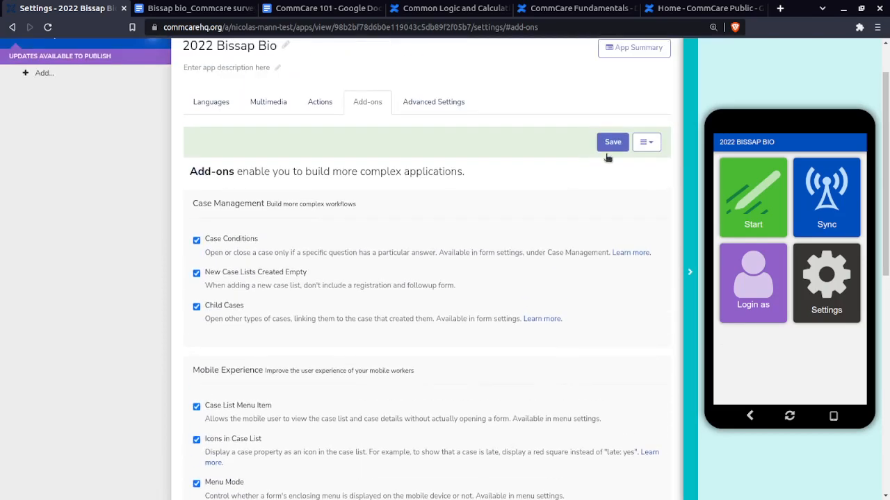
pyautogui.scroll(2, 311, 164)
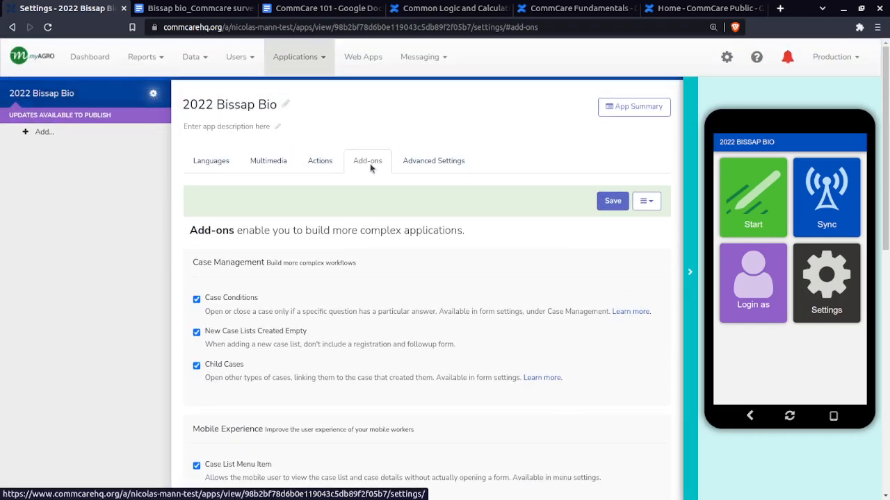
pyautogui.click(613, 203)
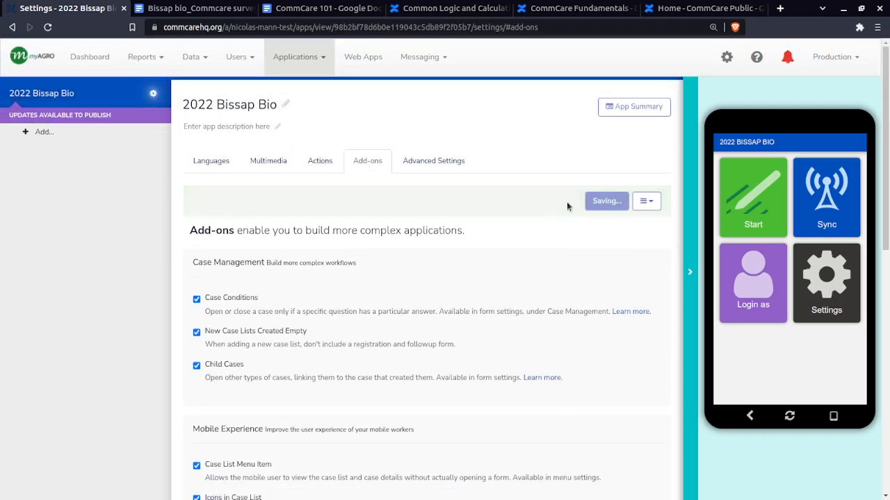
pyautogui.click(646, 201)
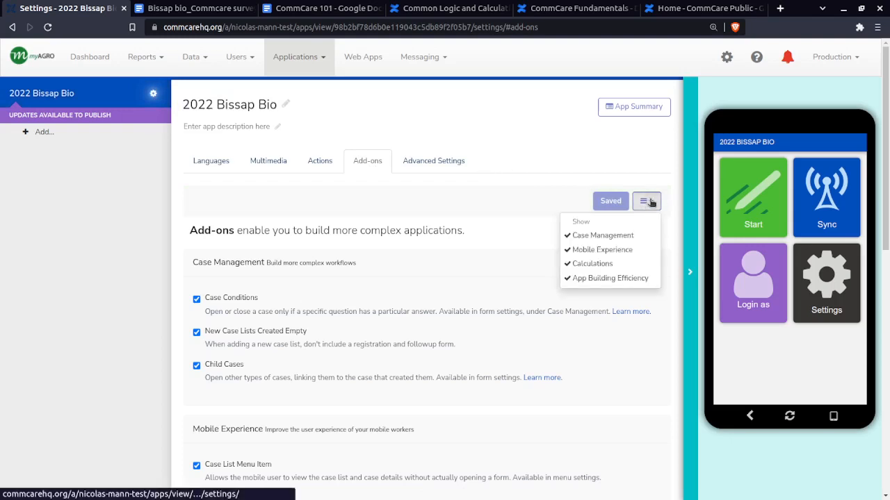
pyautogui.click(646, 201)
# Review the application's advanced settings, enable Auto Capture Location for all forms in the Android settings, and save
pyautogui.click(424, 162)
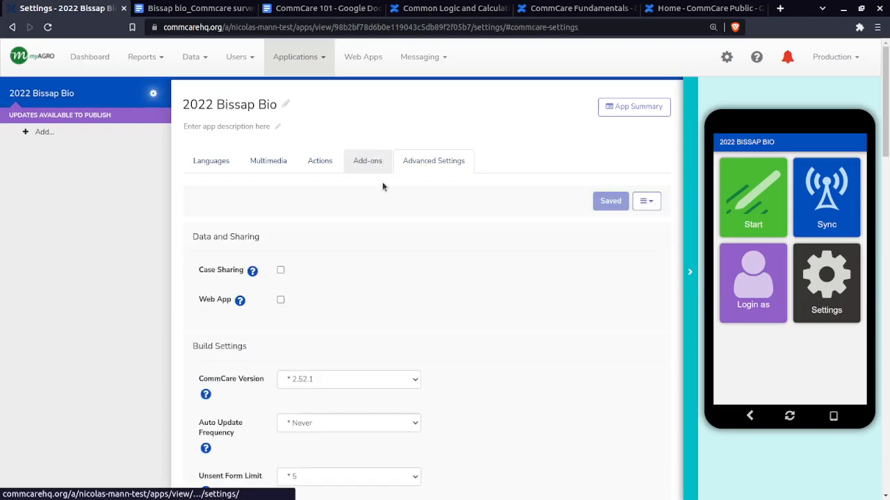
pyautogui.scroll(-2, 544, 287)
pyautogui.scroll(-10, 544, 287)
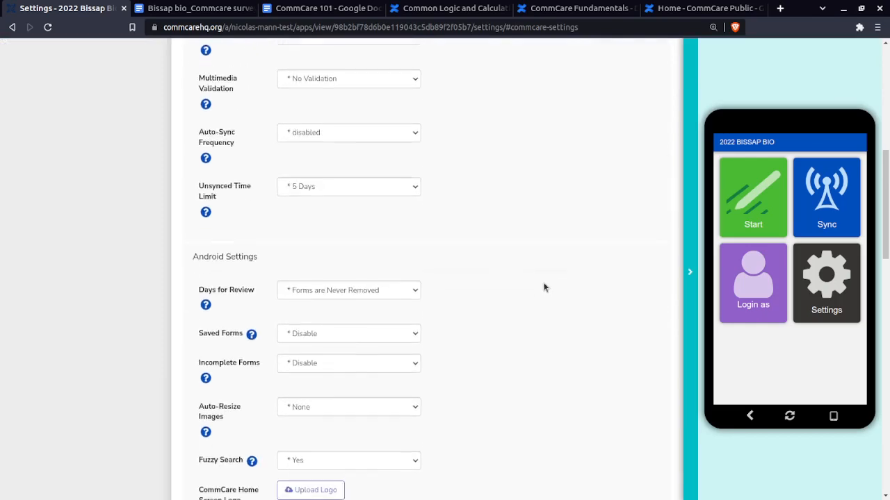
pyautogui.scroll(-1, 546, 329)
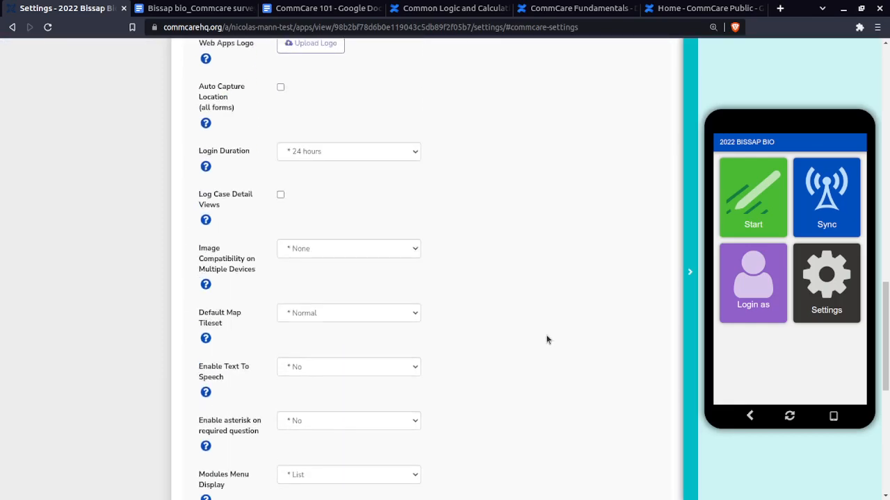
pyautogui.scroll(4, 544, 338)
pyautogui.scroll(10, 539, 292)
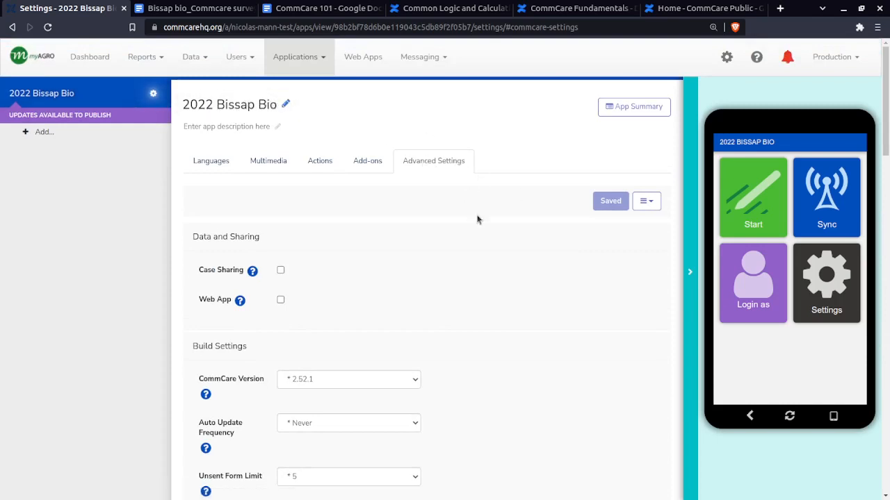
pyautogui.scroll(-5, 476, 265)
pyautogui.scroll(-6, 476, 264)
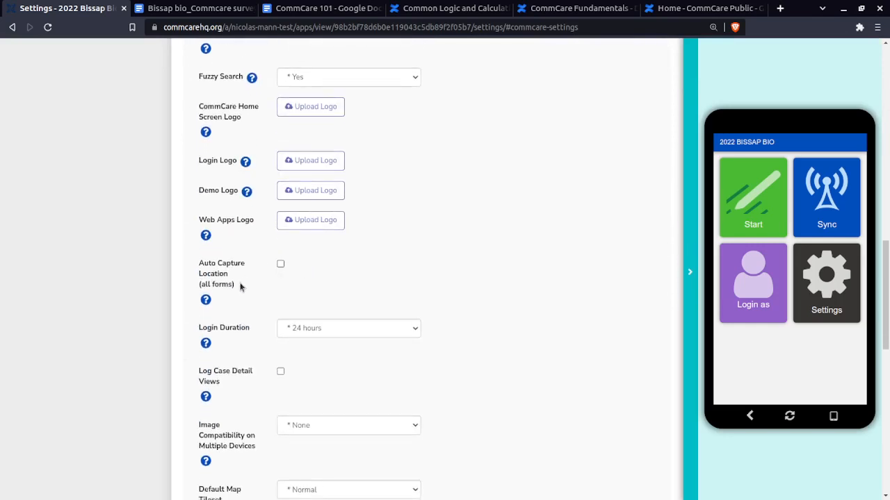
pyautogui.moveTo(240, 286); pyautogui.dragTo(199, 269)
pyautogui.click(199, 269)
pyautogui.scroll(5, 559, 279)
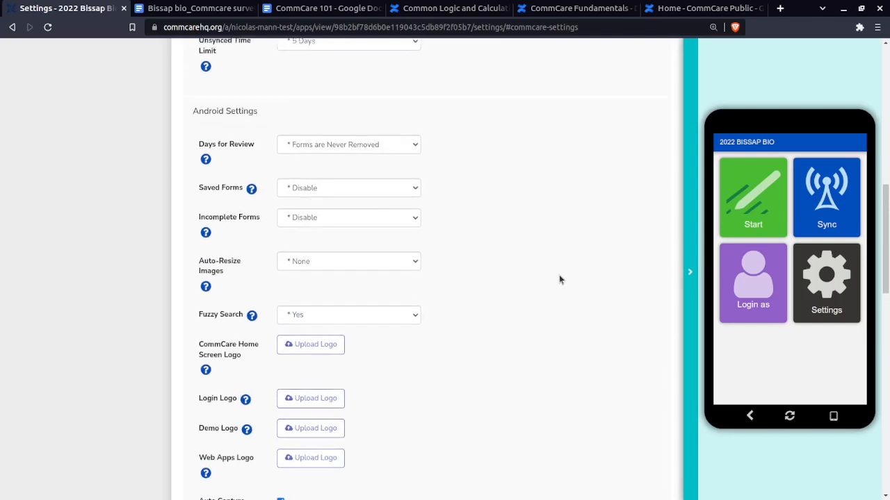
pyautogui.scroll(6, 559, 280)
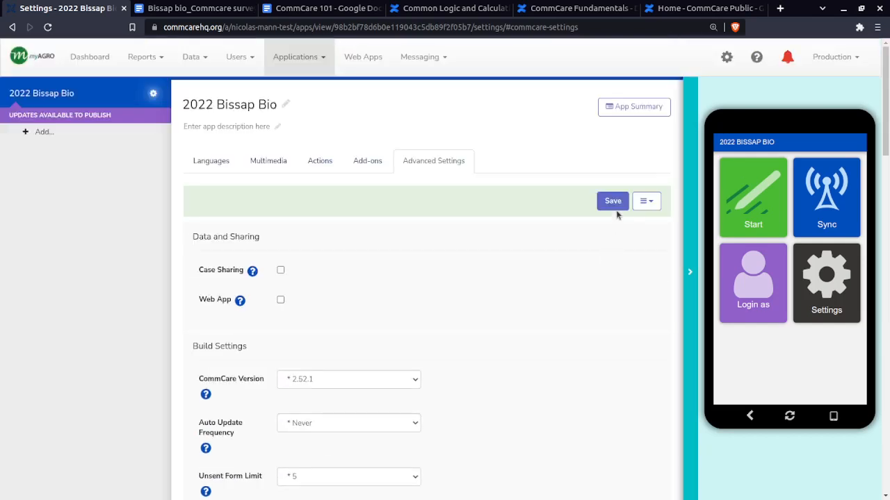
pyautogui.click(618, 204)
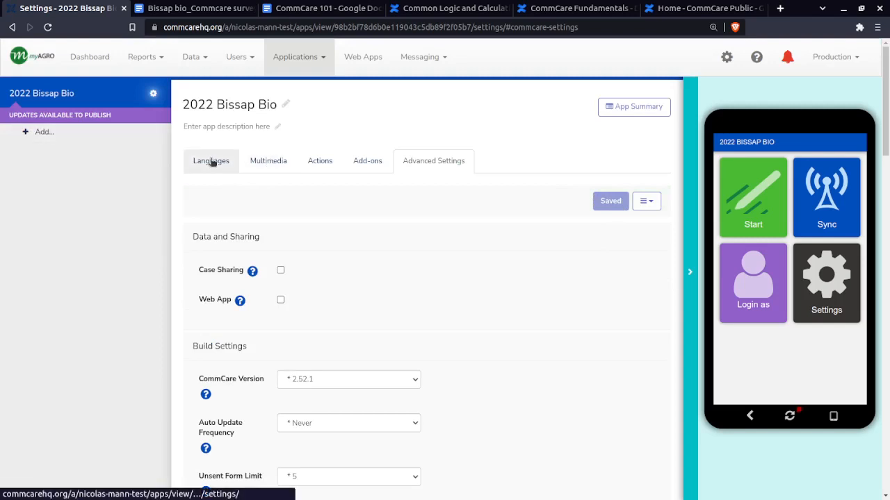
# Change the application's default language to fra (French) and save the language list
pyautogui.click(310, 164)
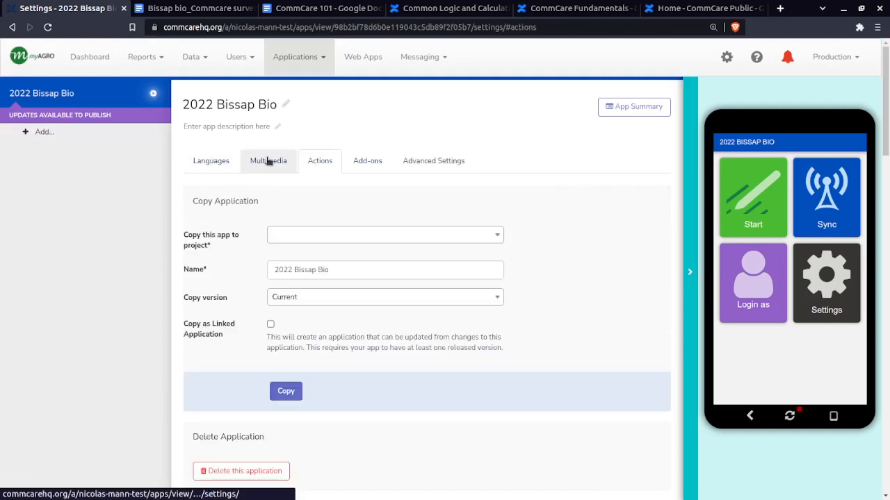
pyautogui.click(267, 160)
pyautogui.click(216, 163)
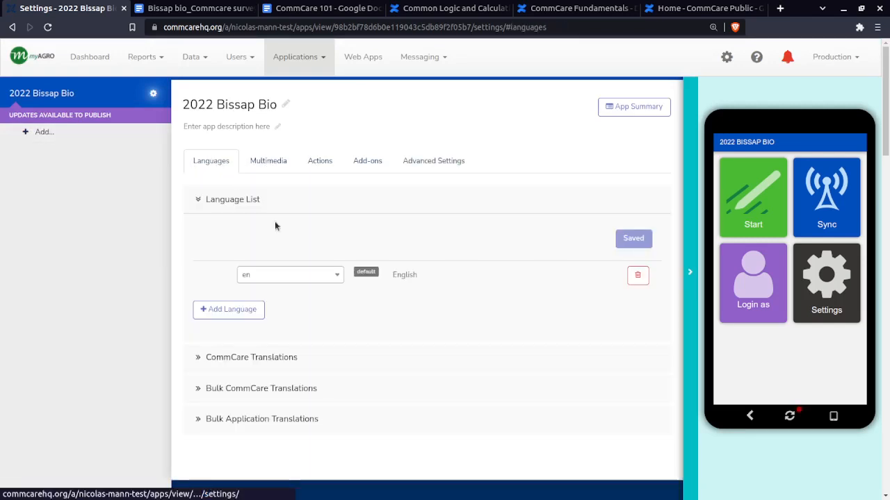
pyautogui.click(300, 276)
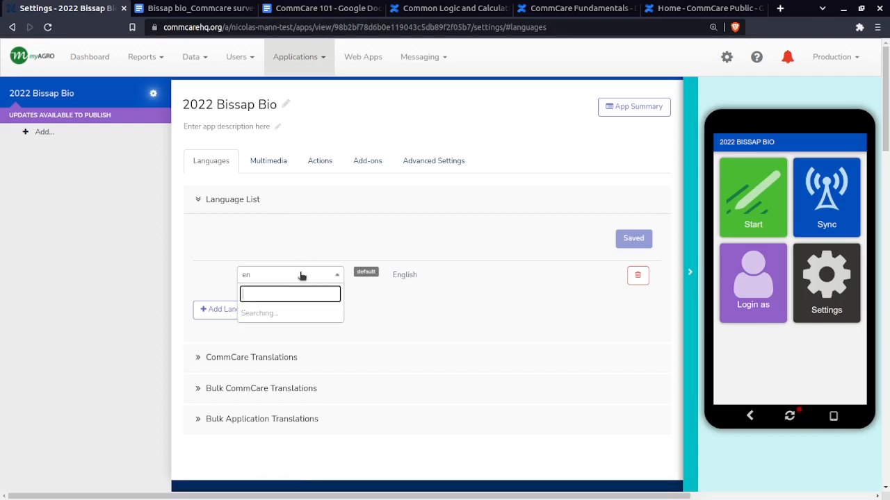
pyautogui.scroll(-5, 288, 358)
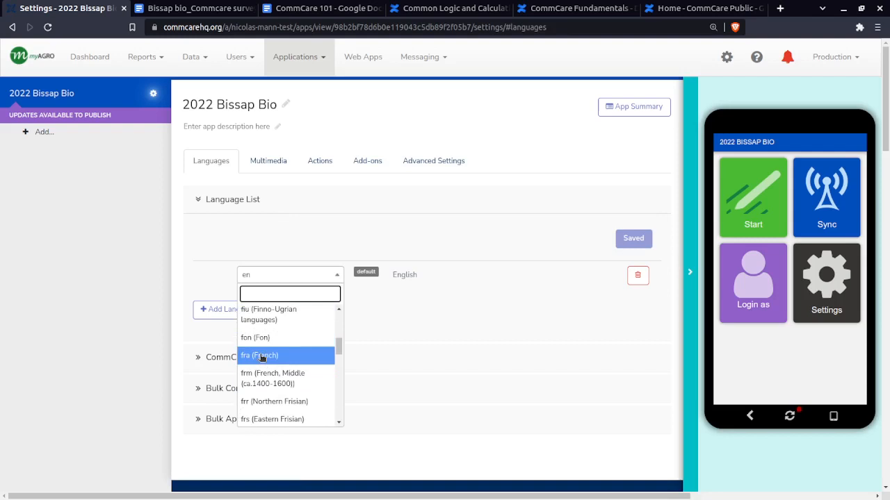
pyautogui.click(262, 356)
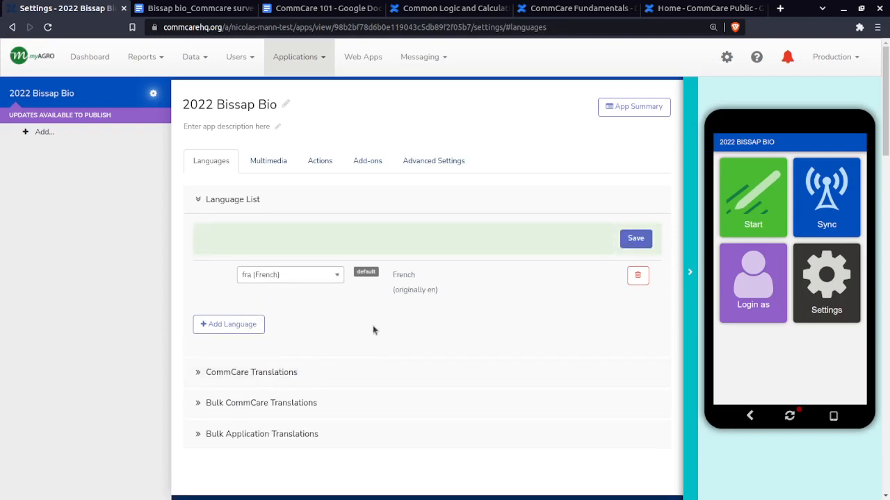
pyautogui.click(640, 243)
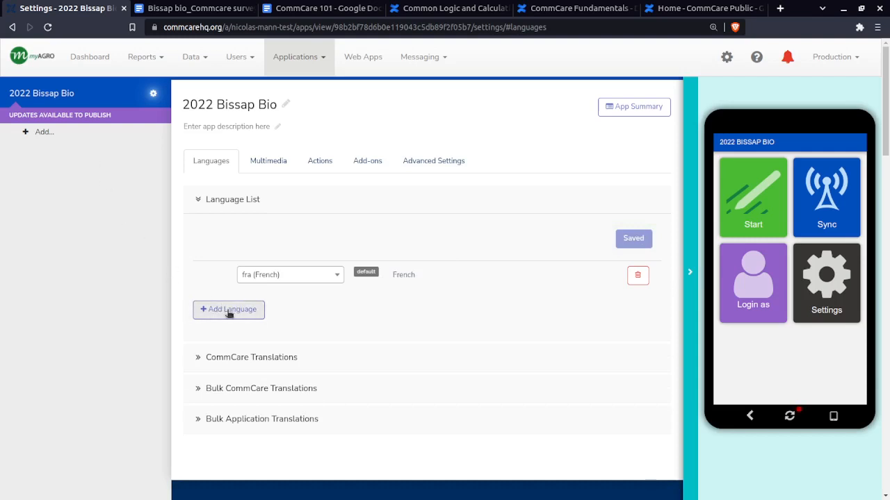
# Look through the other languages available for the application and close the choices without picking one
pyautogui.click(292, 275)
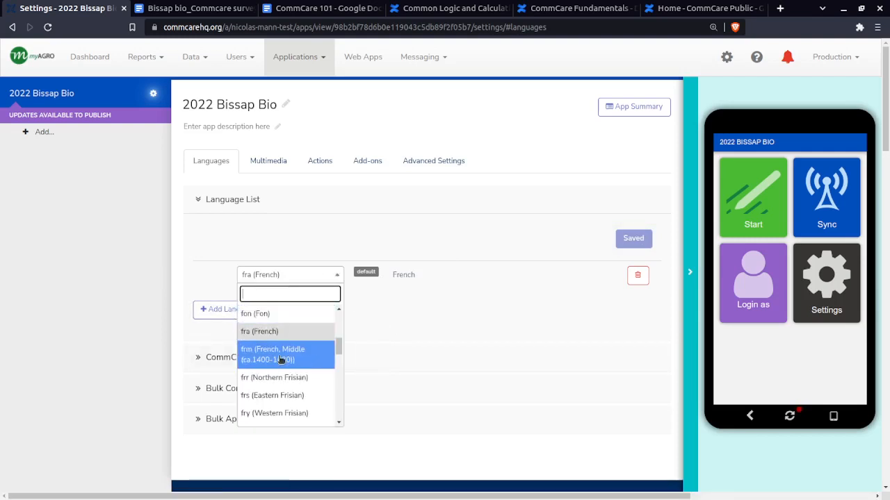
pyautogui.scroll(-5, 277, 347)
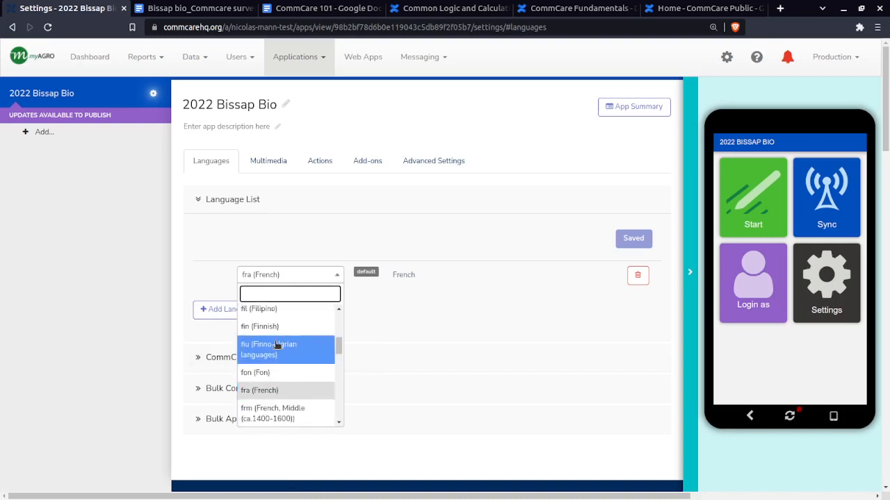
pyautogui.scroll(-8, 277, 380)
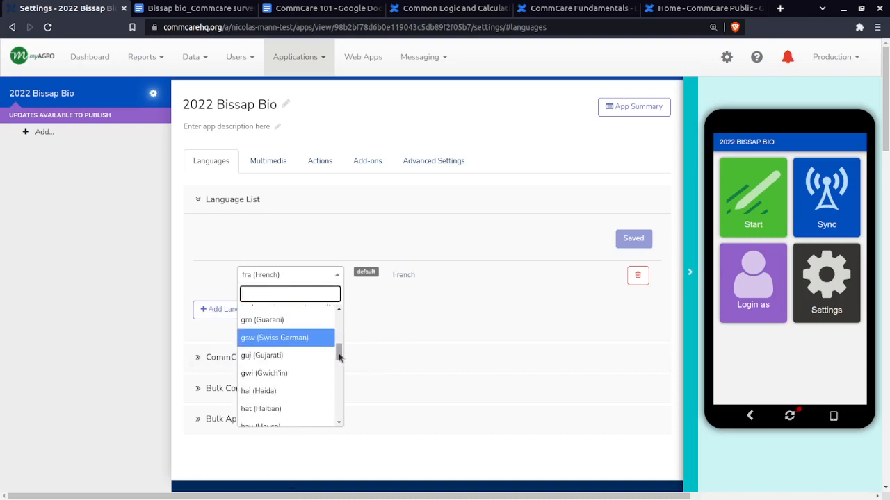
pyautogui.moveTo(339, 357); pyautogui.dragTo(336, 406)
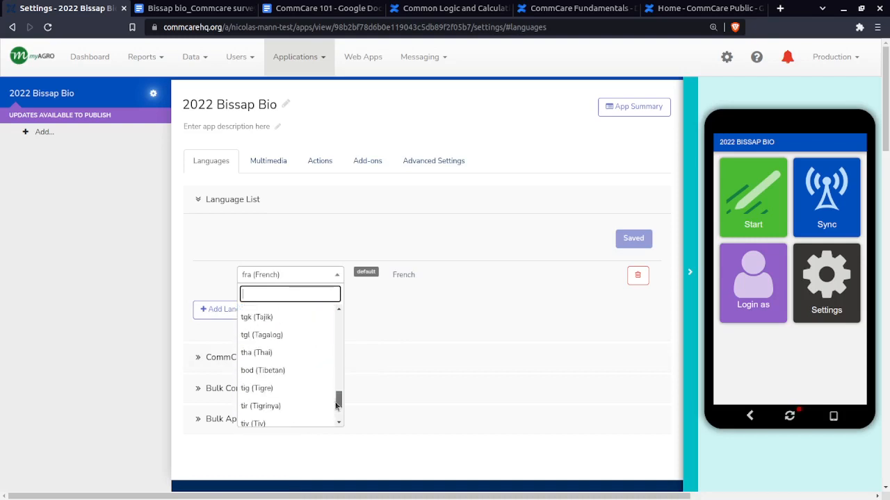
pyautogui.scroll(5, 309, 385)
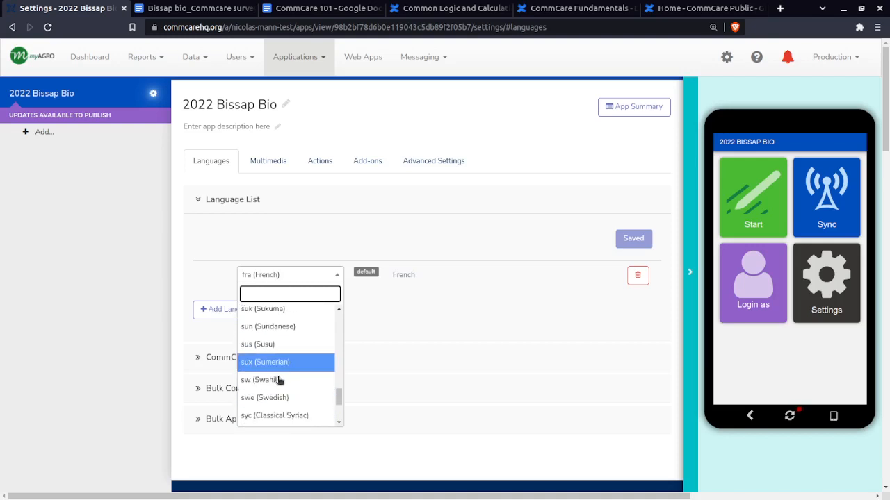
pyautogui.click(127, 235)
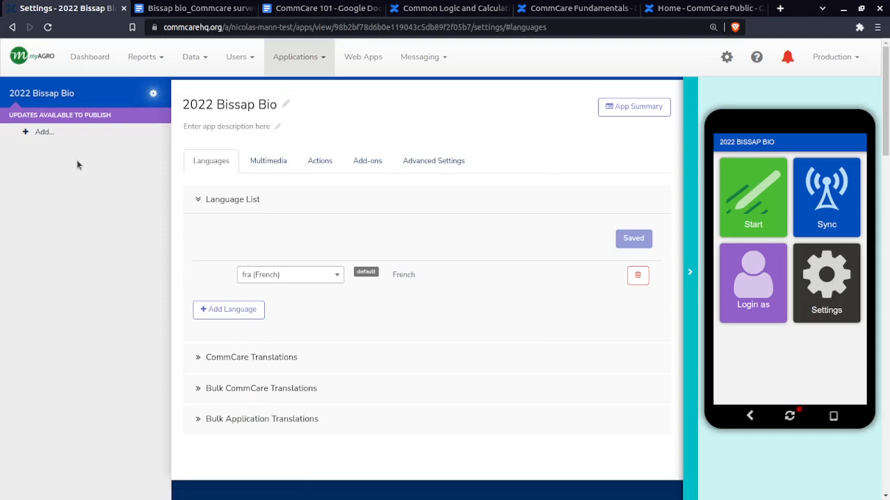
# Open the choices for adding surveys or a case list to the 2022 Bissap Bio application
pyautogui.click(41, 133)
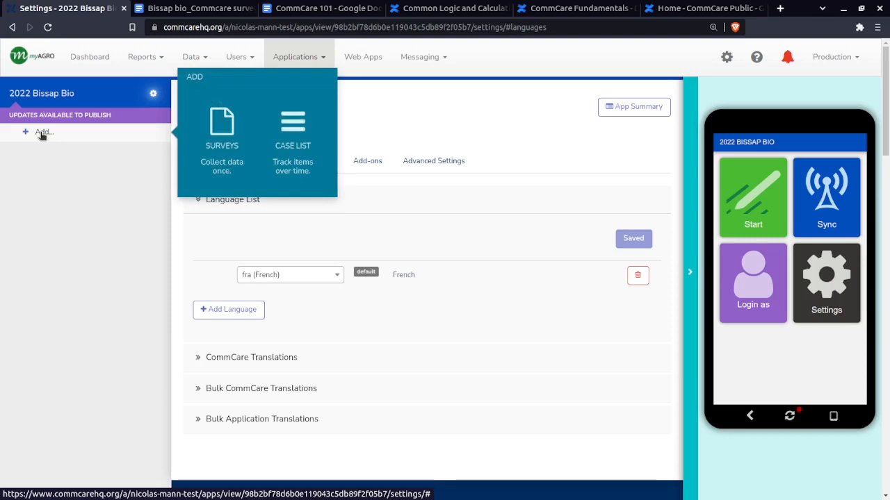
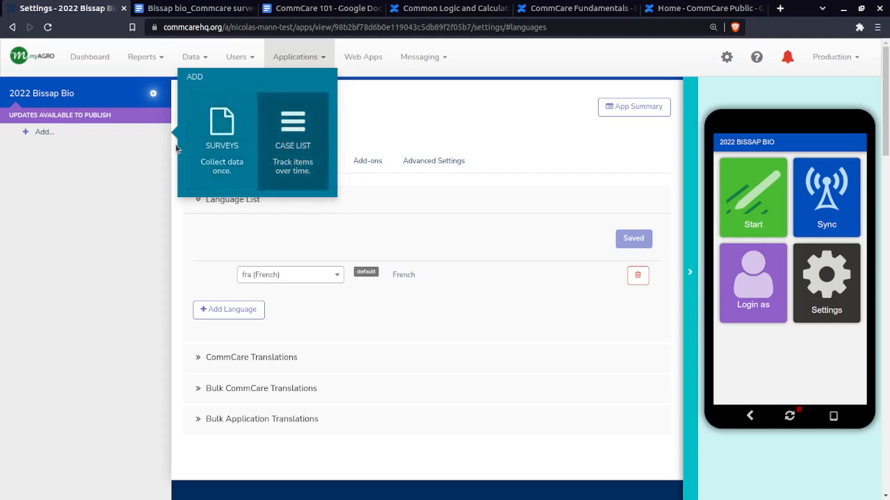
# Add a surveys menu with a new survey form to the 2022 Bissap Bio application
pyautogui.click(219, 152)
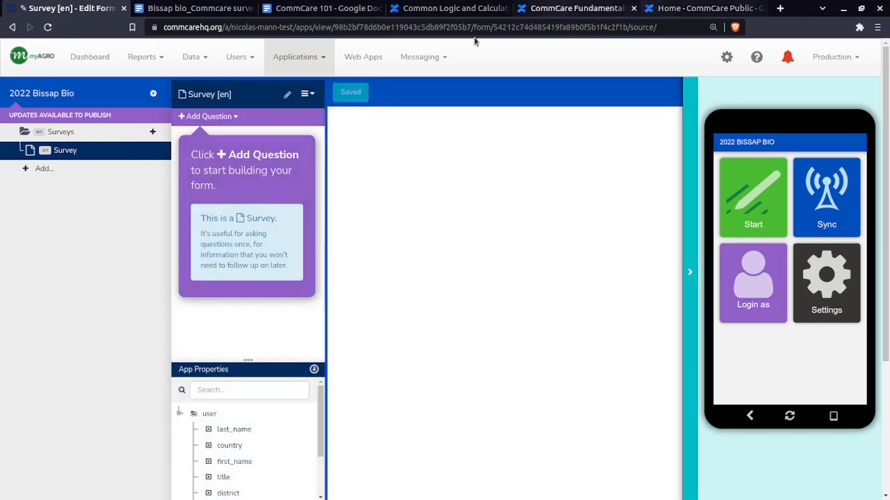
# Switch to the Bissap bio survey skeleton document, review the general information questions, and copy the heading "Informations générales"
pyautogui.click(198, 7)
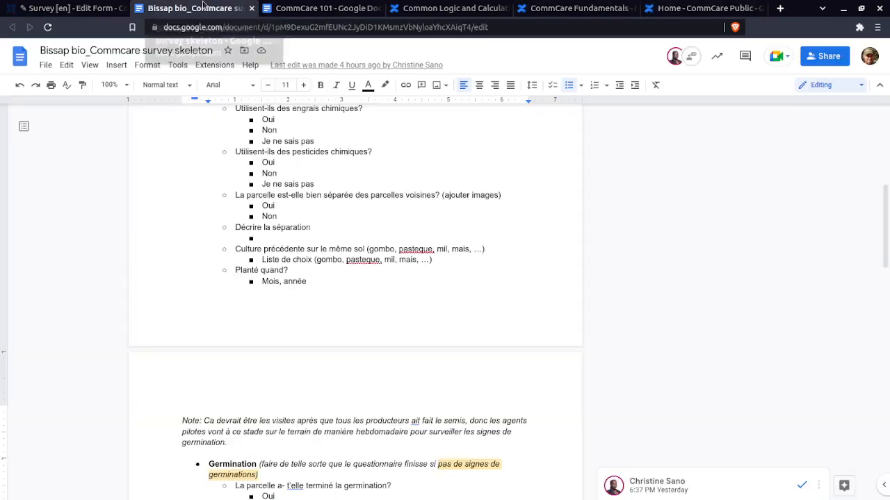
pyautogui.scroll(4, 280, 188)
pyautogui.scroll(-1, 278, 229)
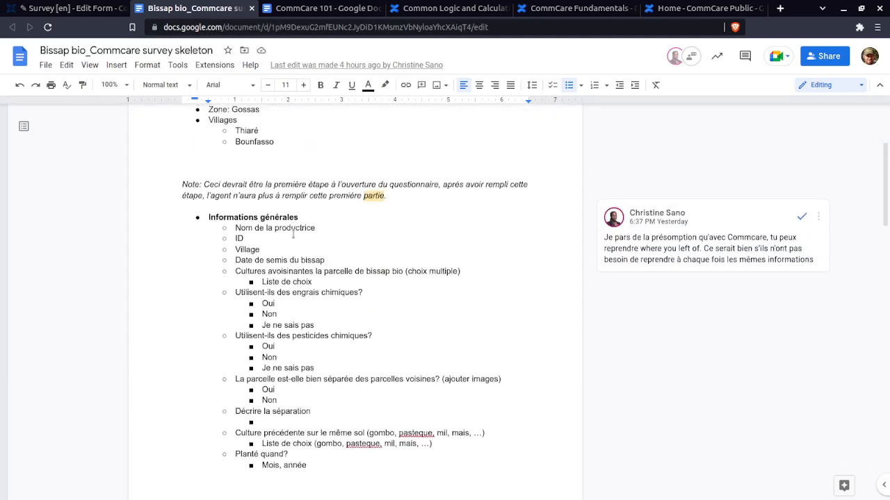
pyautogui.moveTo(205, 210); pyautogui.dragTo(355, 452)
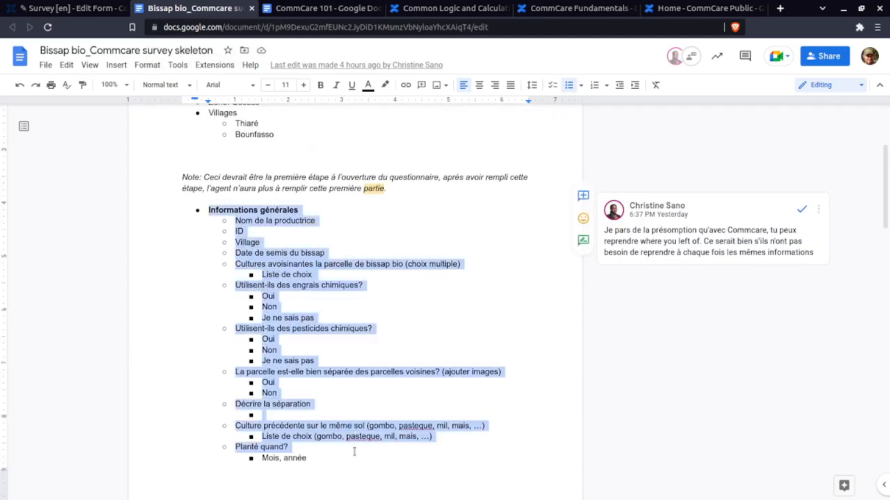
pyautogui.click(354, 454)
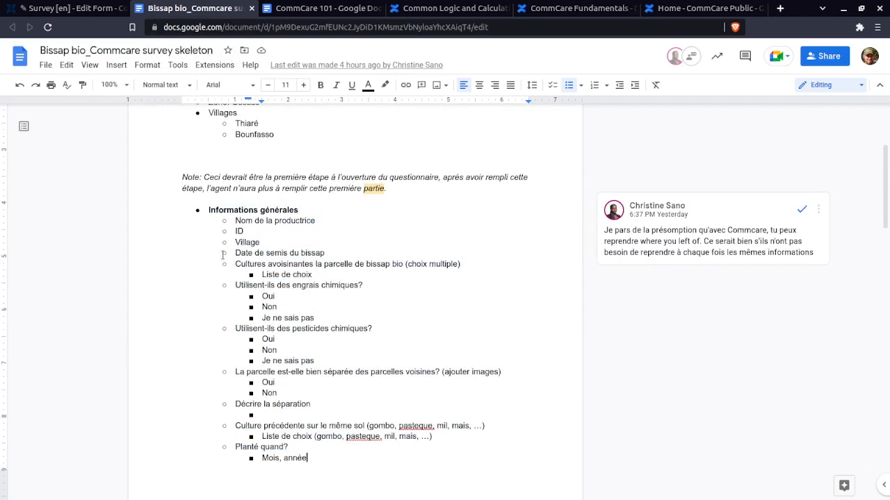
pyautogui.moveTo(231, 244); pyautogui.dragTo(262, 245)
pyautogui.click(260, 243)
pyautogui.moveTo(207, 210); pyautogui.dragTo(299, 210)
pyautogui.hotkey('ctrl', 'c')
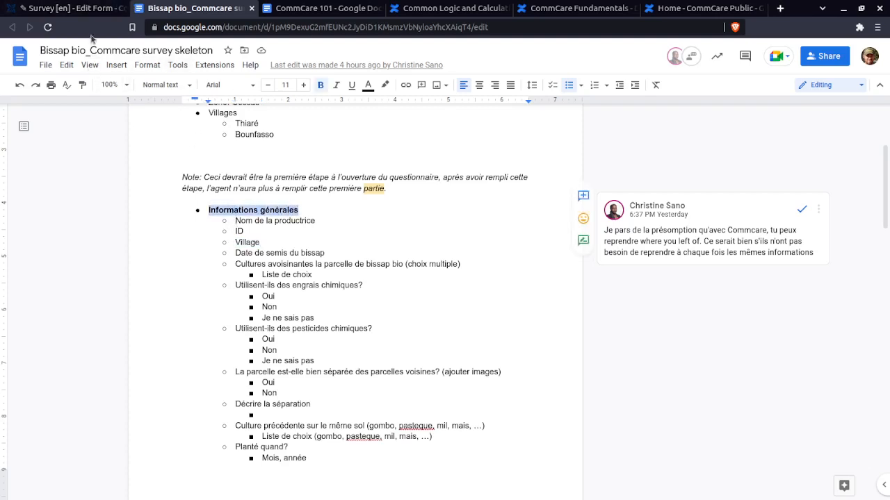
# Return to the CommCare form editor and enlarge the question list area by widening it and shrinking App Properties
pyautogui.click(95, 14)
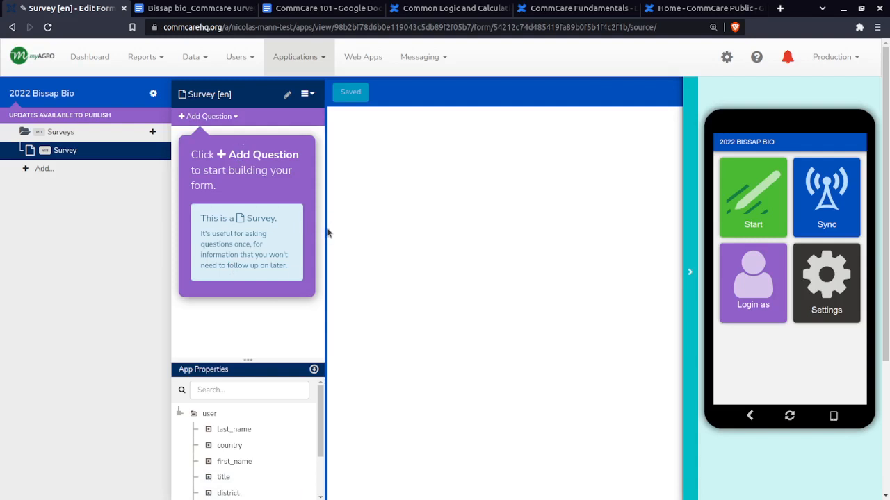
pyautogui.moveTo(326, 230); pyautogui.dragTo(367, 230)
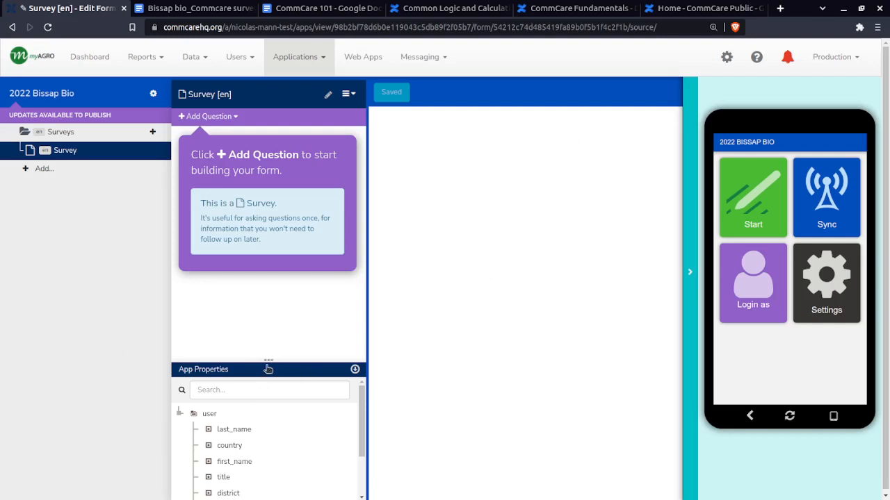
pyautogui.moveTo(268, 360); pyautogui.dragTo(270, 441)
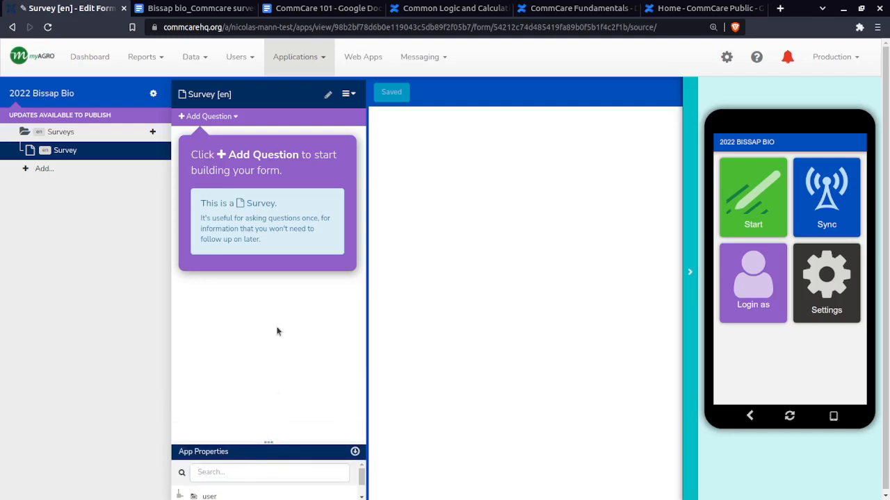
# Rename the survey form to "Informations générales" and save the form details
pyautogui.click(205, 117)
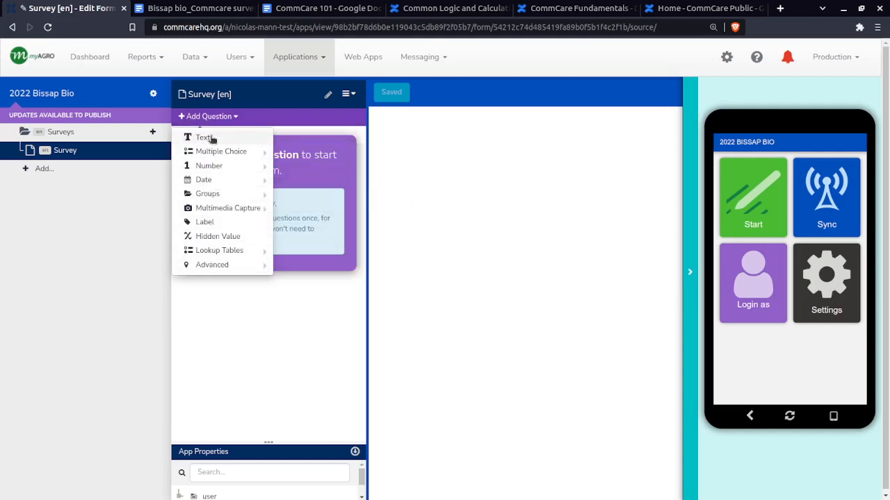
pyautogui.click(328, 98)
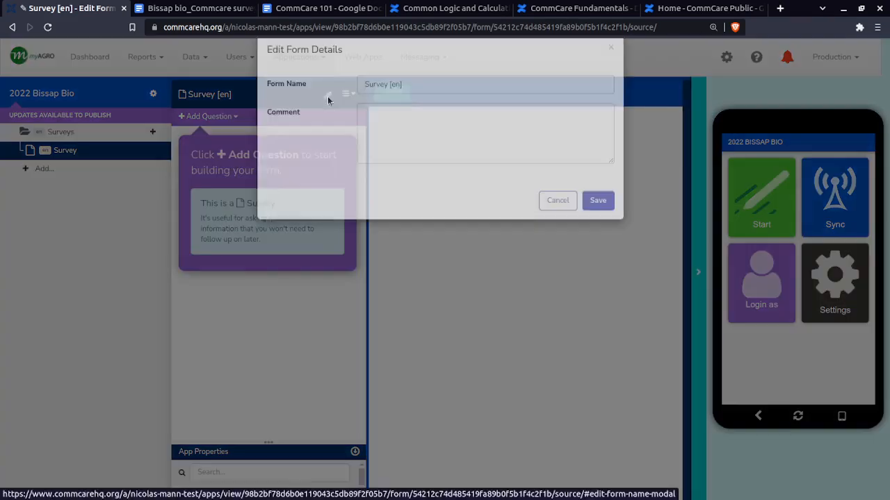
pyautogui.moveTo(423, 111); pyautogui.dragTo(336, 108)
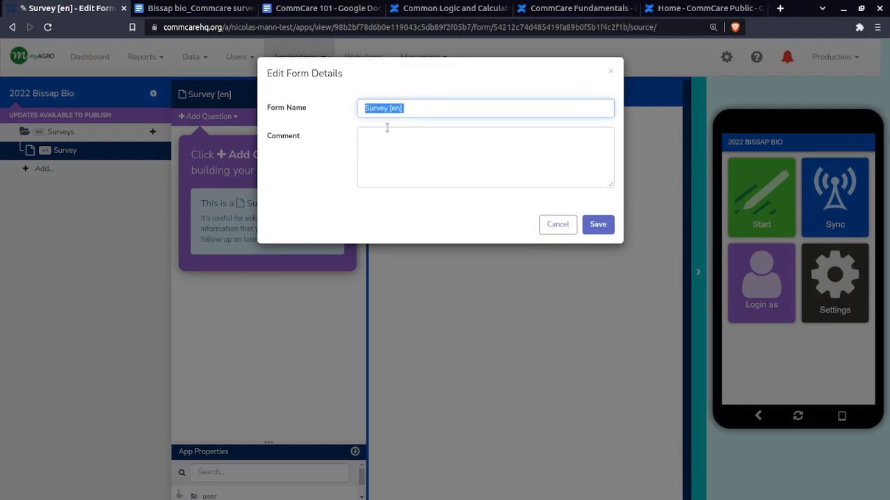
pyautogui.hotkey('ctrl', 'v')
pyautogui.click(598, 225)
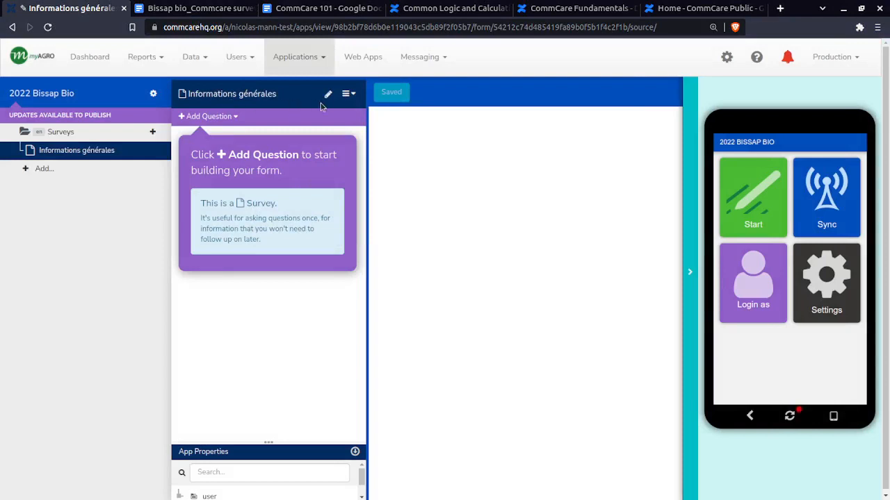
# Add a text question to the Informations générales form and look through the other available question types
pyautogui.click(208, 117)
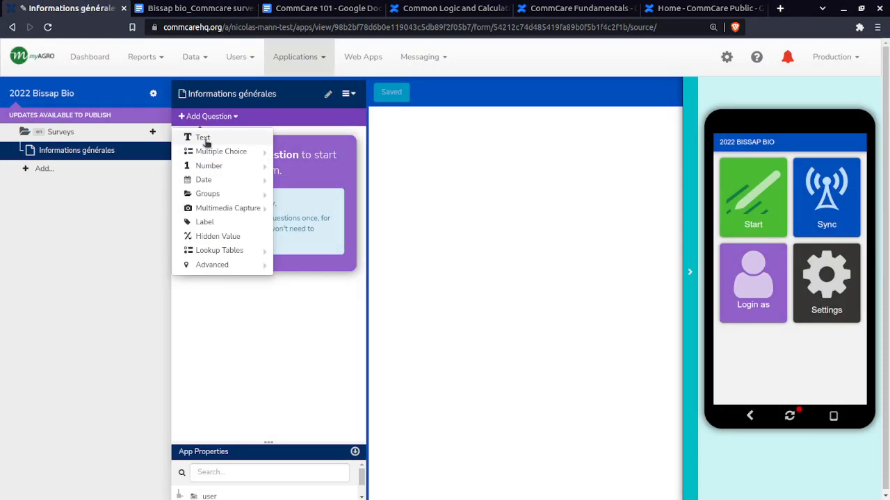
pyautogui.click(203, 138)
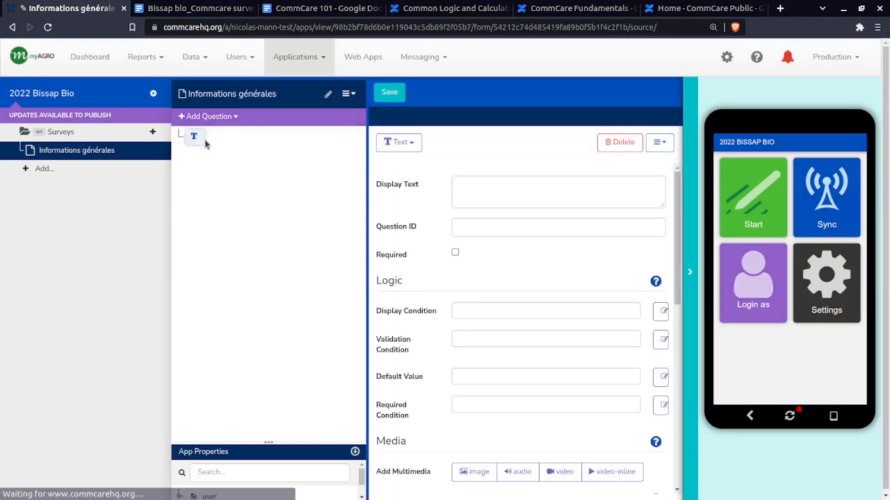
pyautogui.click(409, 144)
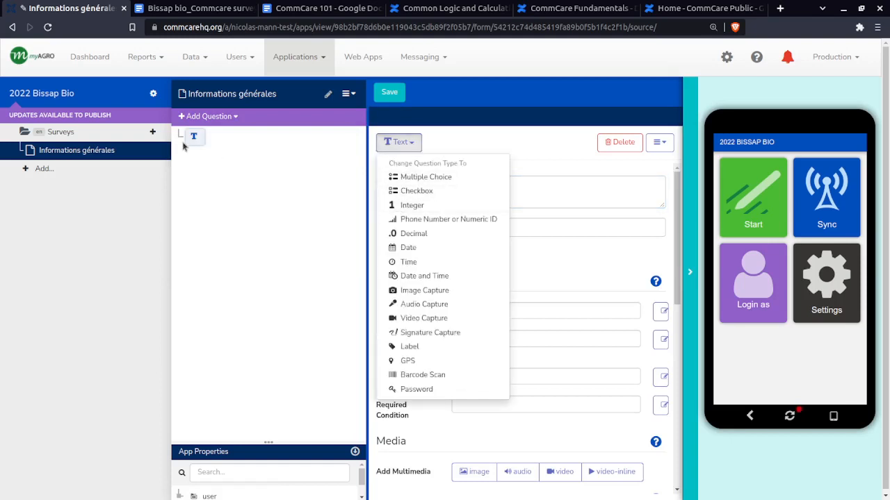
pyautogui.click(180, 136)
pyautogui.click(207, 116)
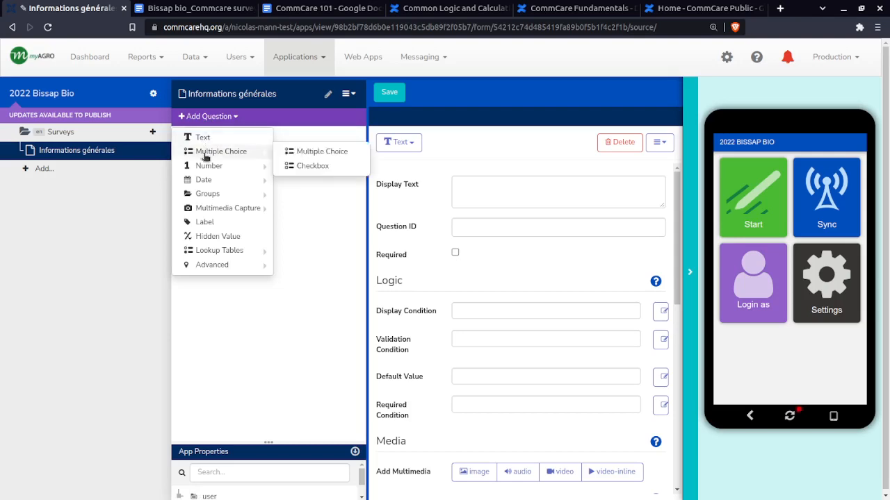
pyautogui.moveTo(251, 154)
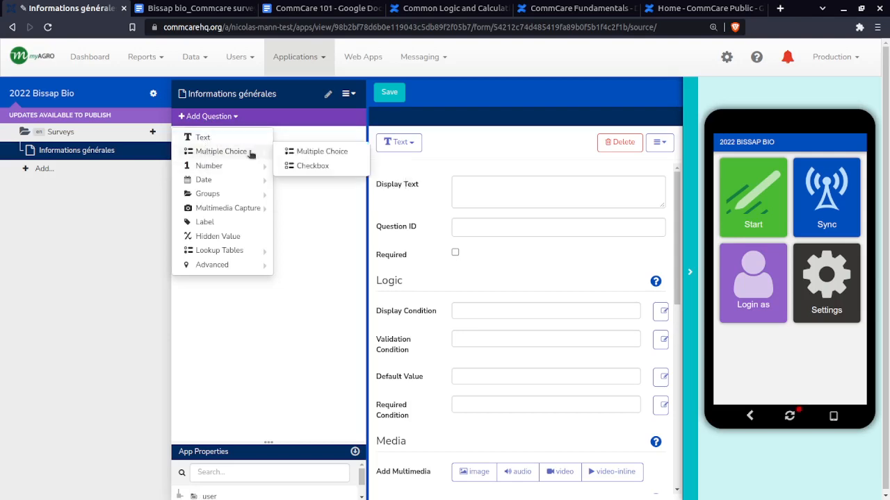
pyautogui.click(263, 330)
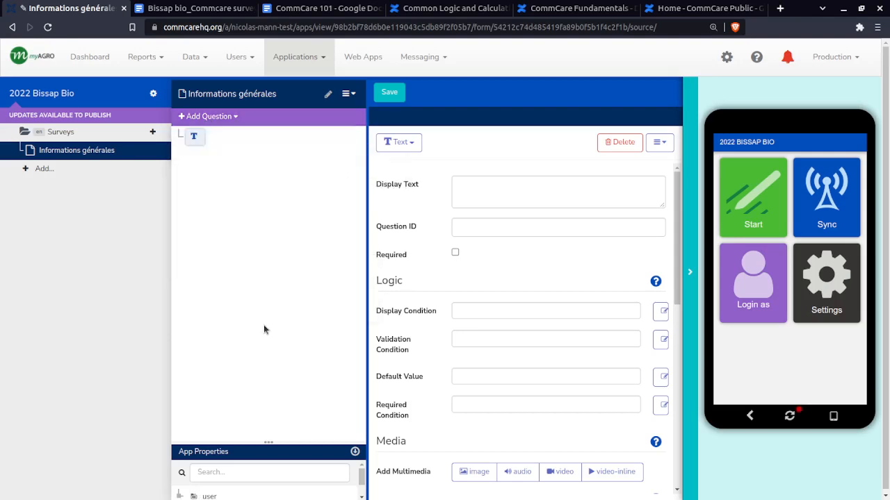
# Copy "Nom de la productrice" from the survey skeleton document and paste it as the new text question's display text
pyautogui.click(196, 8)
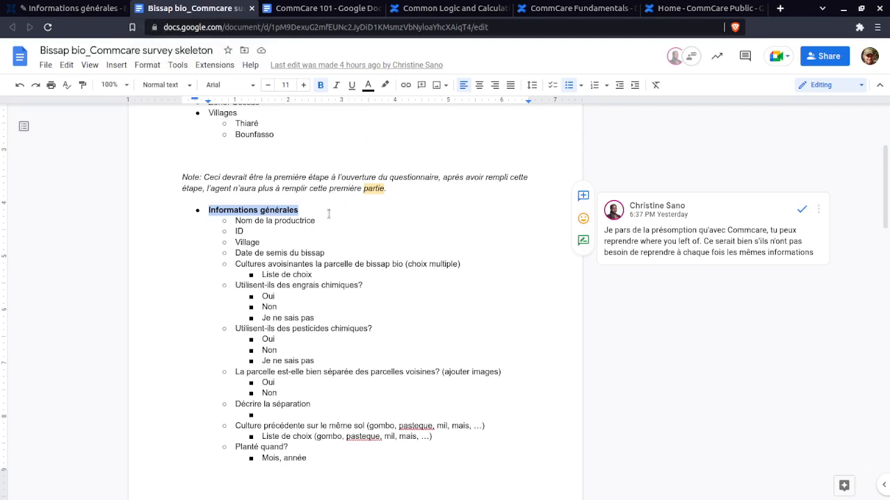
pyautogui.doubleClick(317, 221)
pyautogui.keyDown('shift'); pyautogui.click(236, 221); pyautogui.keyUp('shift')
pyautogui.hotkey('ctrl', 'c')
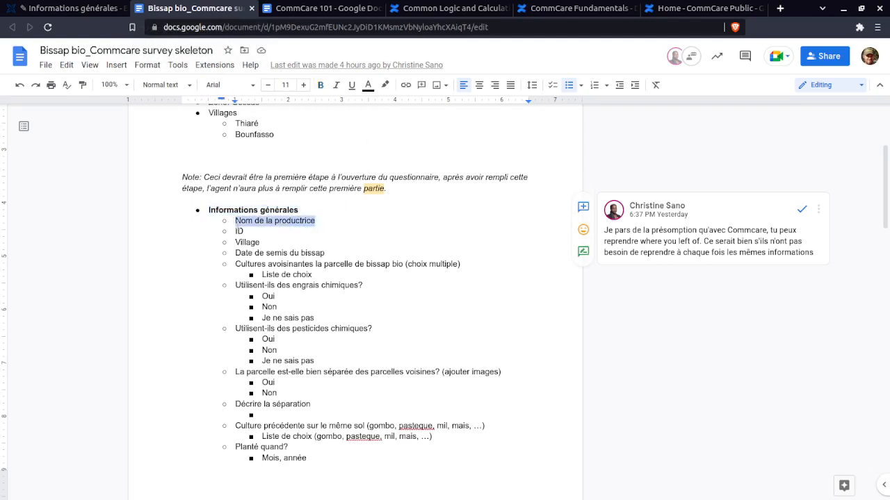
pyautogui.click(69, 8)
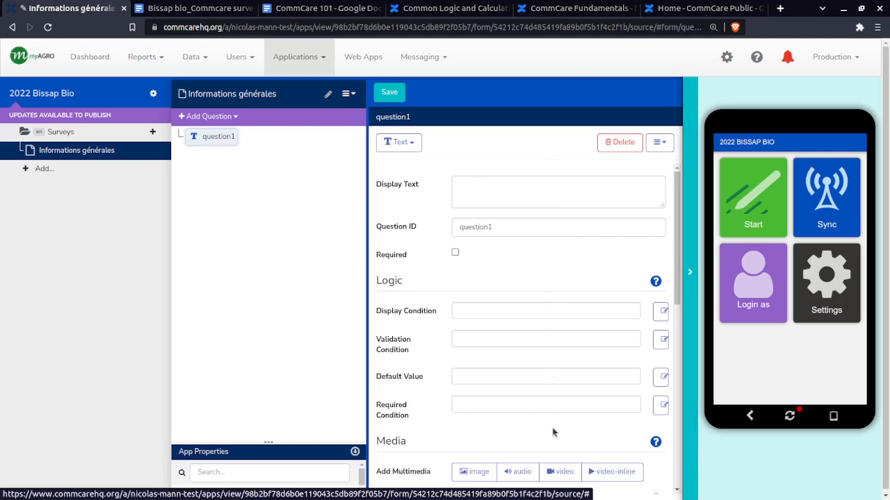
pyautogui.scroll(-10, 553, 433)
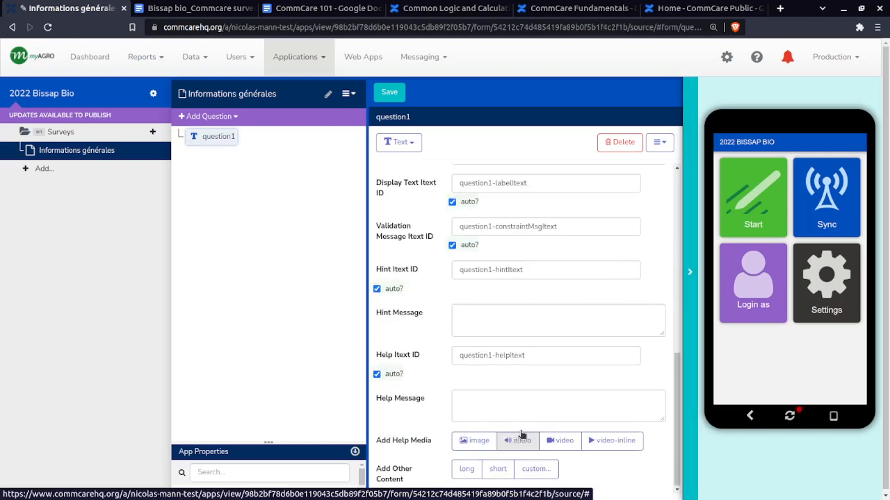
pyautogui.scroll(10, 521, 434)
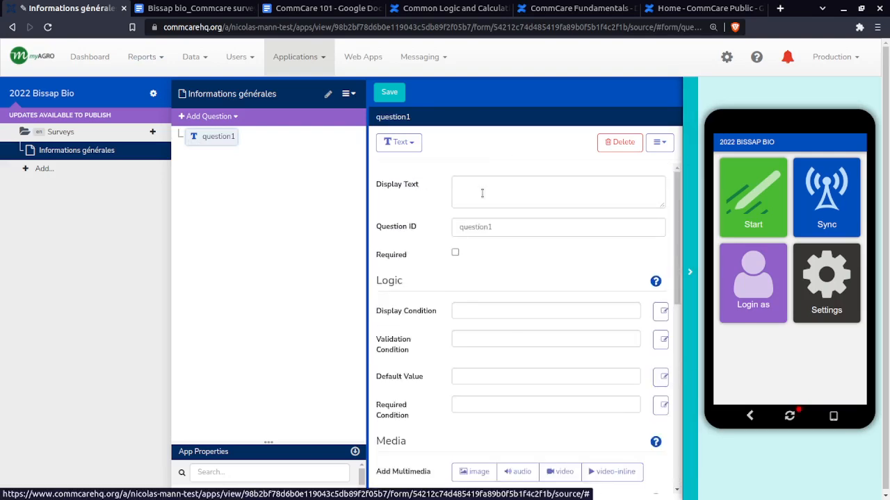
pyautogui.moveTo(376, 184); pyautogui.dragTo(422, 186)
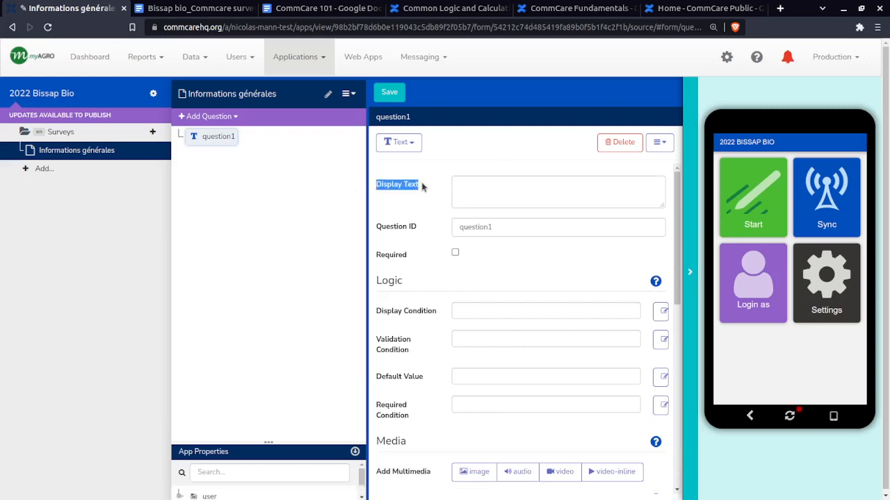
pyautogui.click(554, 190)
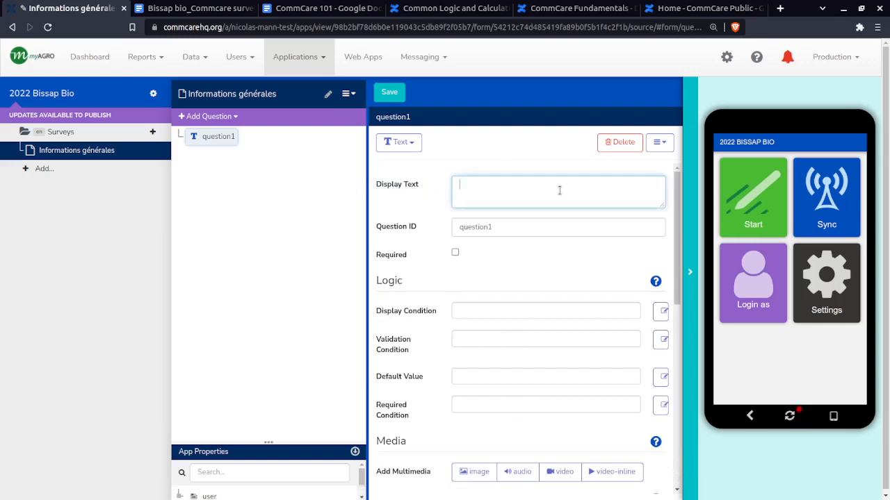
pyautogui.hotkey('ctrl', 'v')
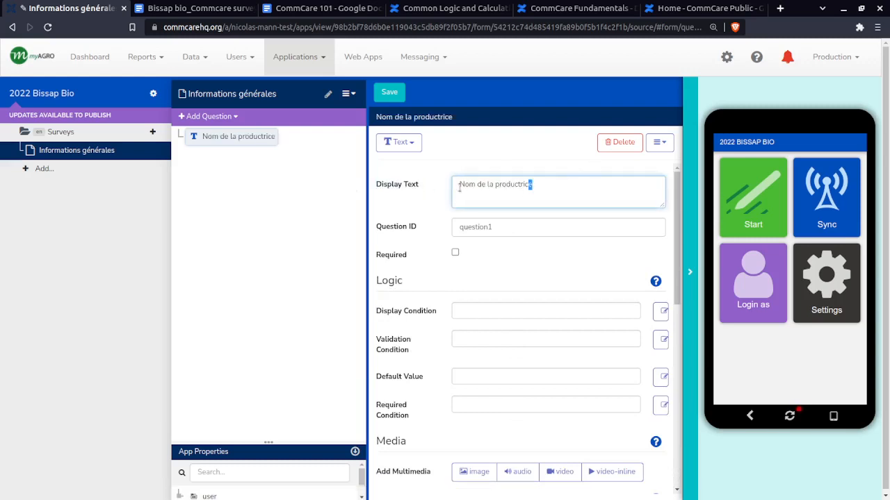
pyautogui.moveTo(532, 185); pyautogui.dragTo(461, 182)
pyautogui.click(461, 182)
# Replace the text question's default question ID with nom_de_la_productrice
pyautogui.doubleClick(514, 227)
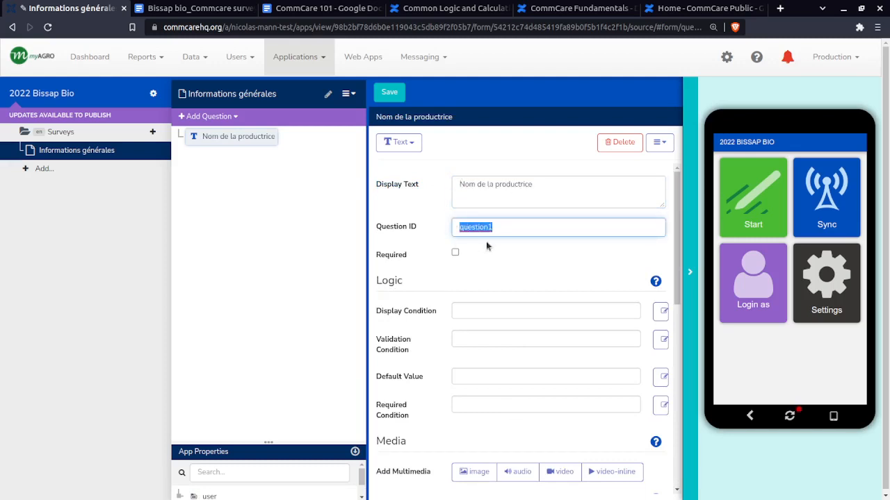
pyautogui.press('BackSpace')
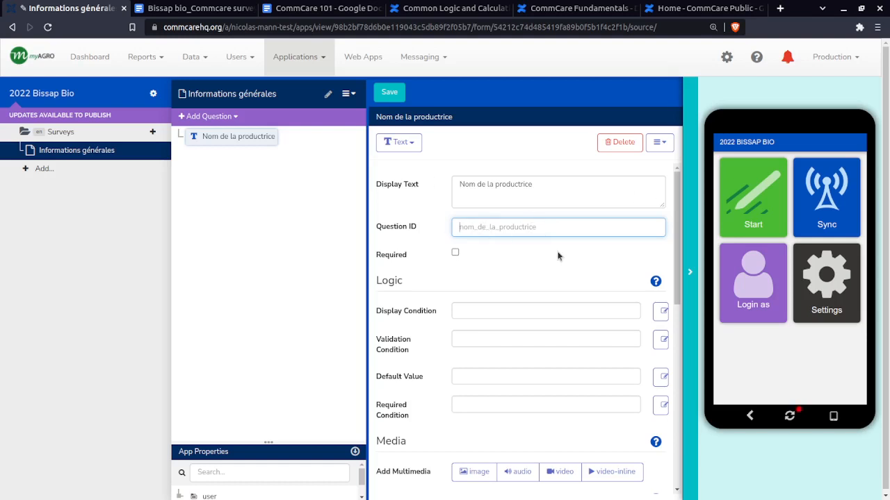
pyautogui.click(252, 162)
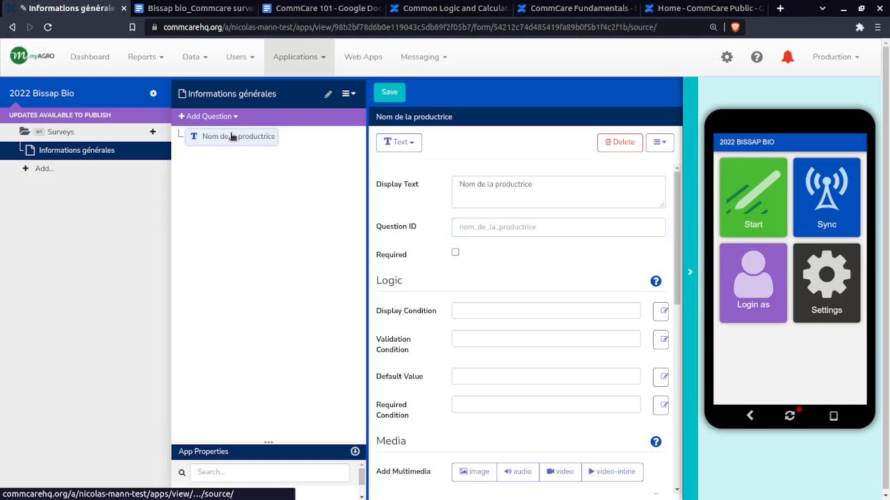
pyautogui.click(232, 135)
# Examine the format of the producer name question's ID and compare it with the display text
pyautogui.moveTo(540, 226); pyautogui.dragTo(455, 227)
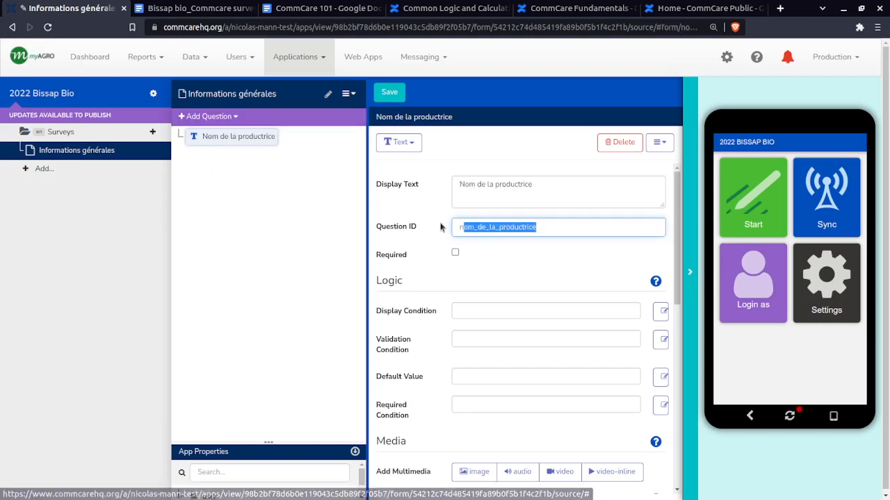
pyautogui.click(593, 231)
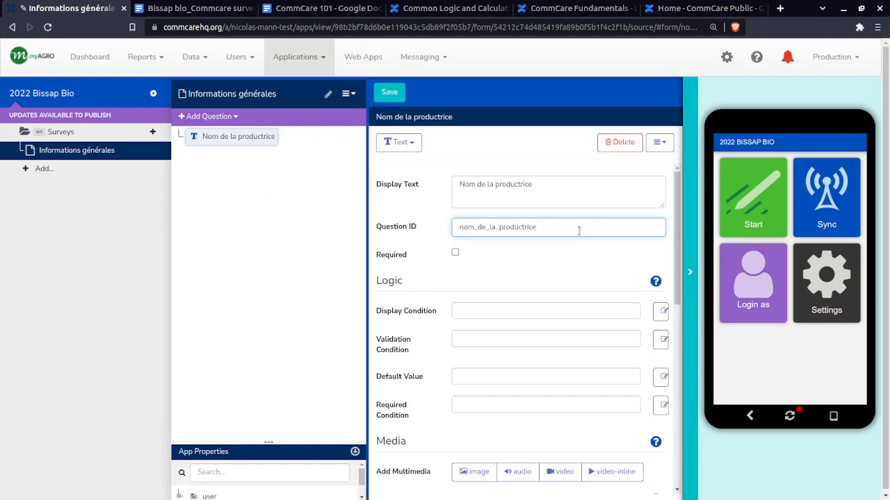
pyautogui.moveTo(590, 226); pyautogui.dragTo(426, 226)
pyautogui.click(523, 226)
pyautogui.click(551, 189)
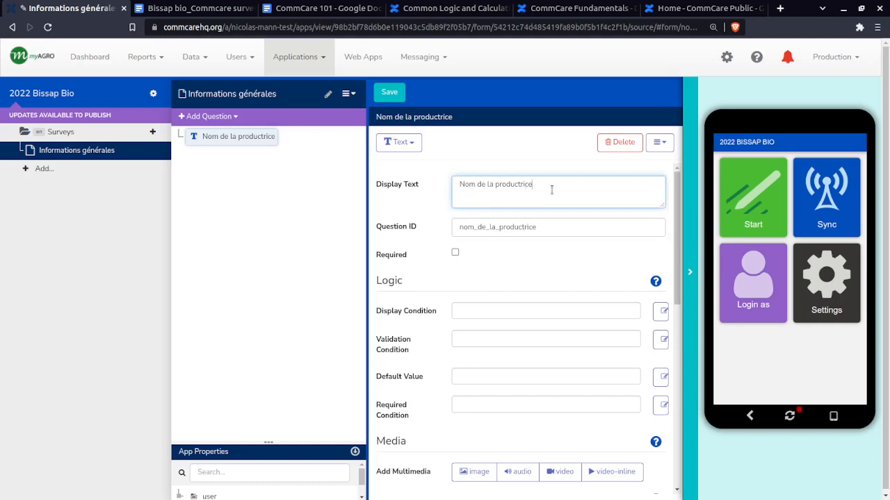
pyautogui.moveTo(551, 189); pyautogui.dragTo(453, 187)
pyautogui.click(453, 189)
pyautogui.moveTo(539, 227); pyautogui.dragTo(398, 228)
pyautogui.click(390, 228)
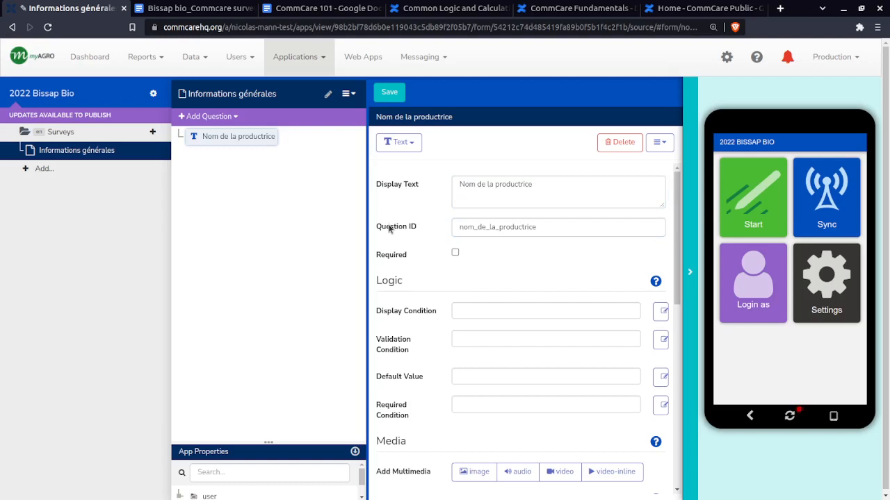
pyautogui.moveTo(550, 229); pyautogui.dragTo(436, 228)
pyautogui.click(489, 228)
pyautogui.doubleClick(491, 228)
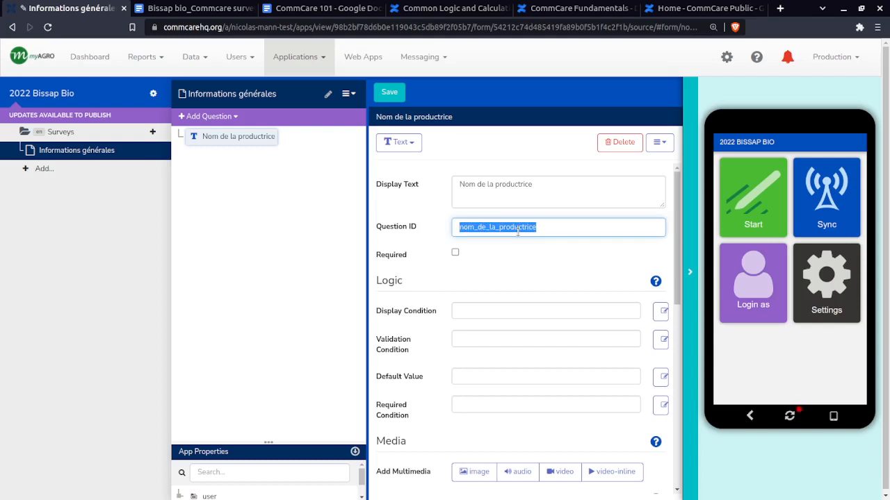
# Make the Nom de la productrice question required
pyautogui.press('Right')
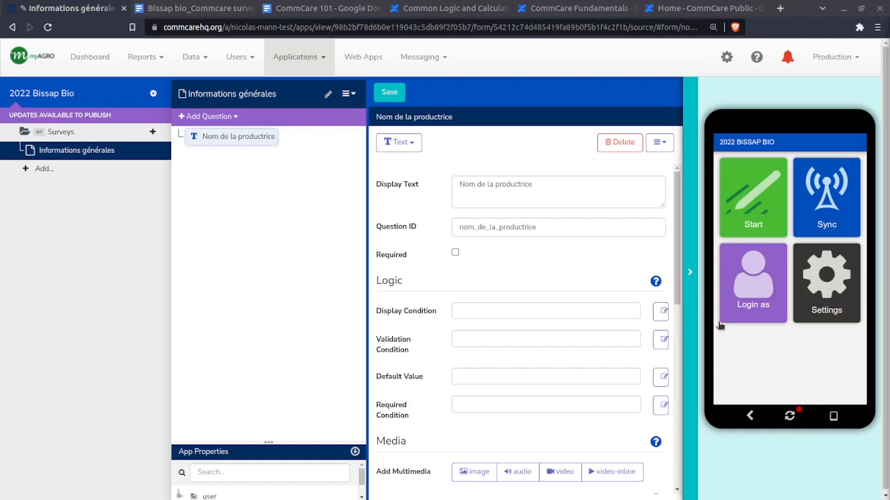
pyautogui.click(455, 253)
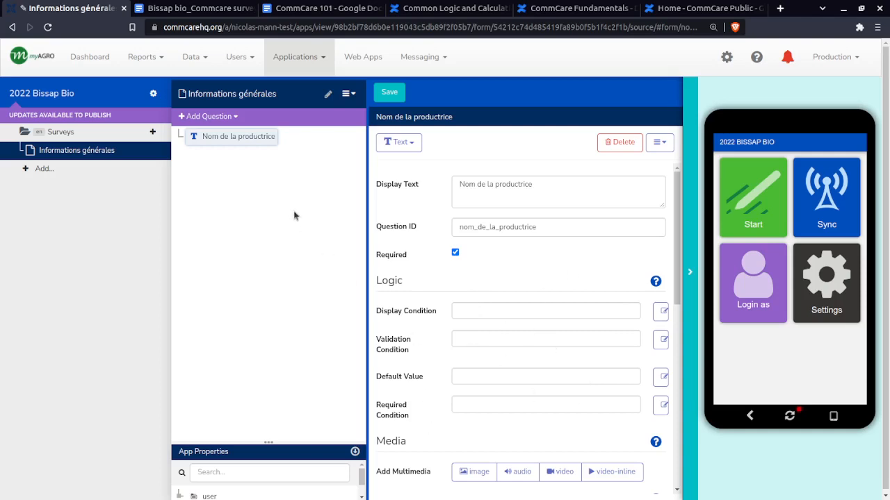
# Add a required integer question with the display text ID, following the survey skeleton, and keep its default question ID
pyautogui.click(202, 117)
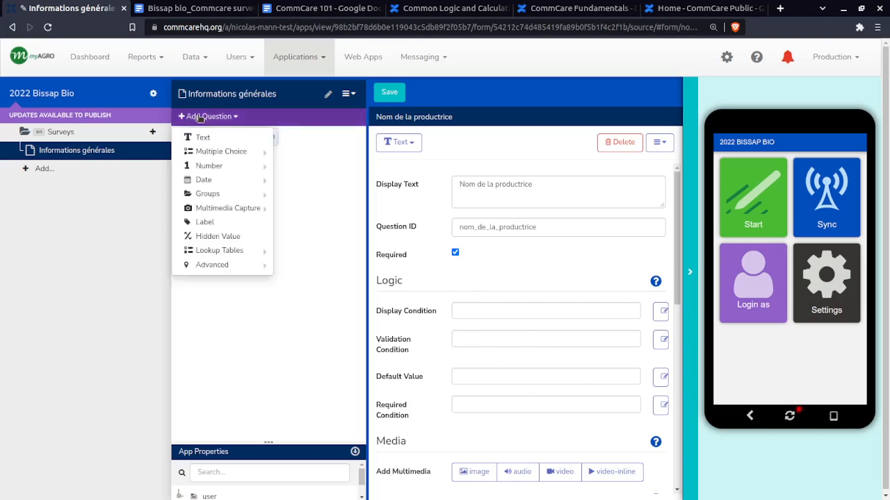
pyautogui.click(207, 13)
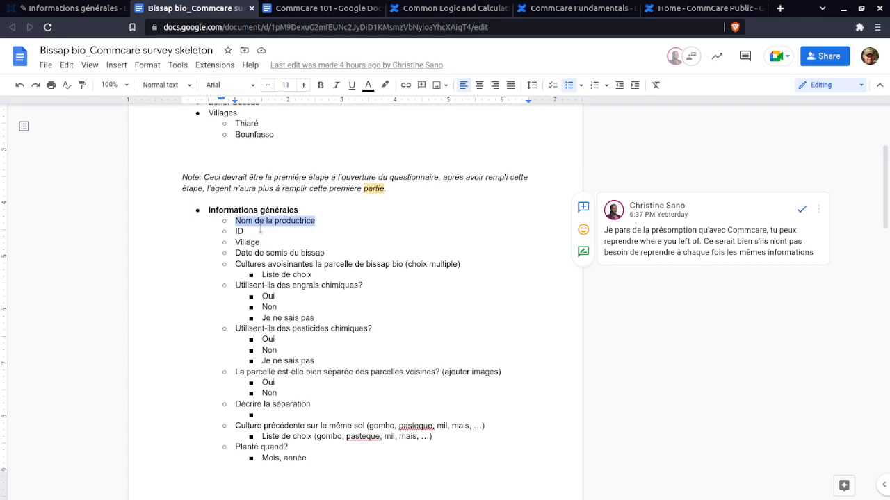
pyautogui.click(91, 7)
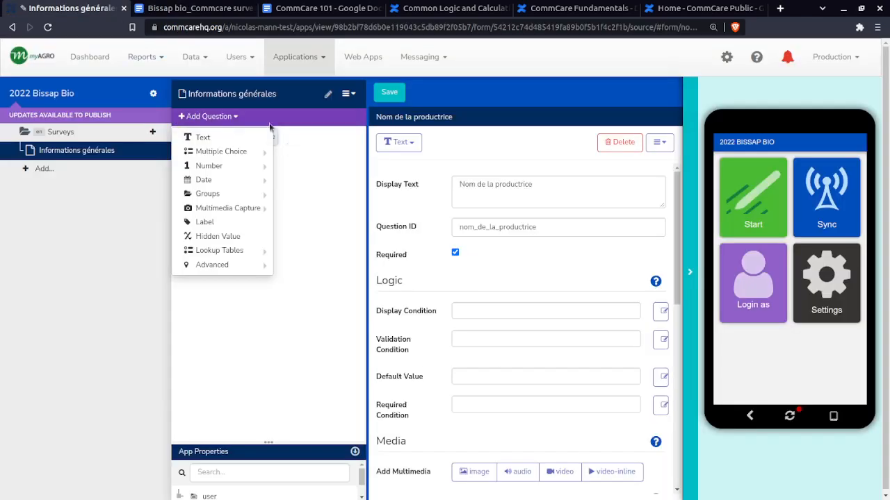
pyautogui.moveTo(205, 169)
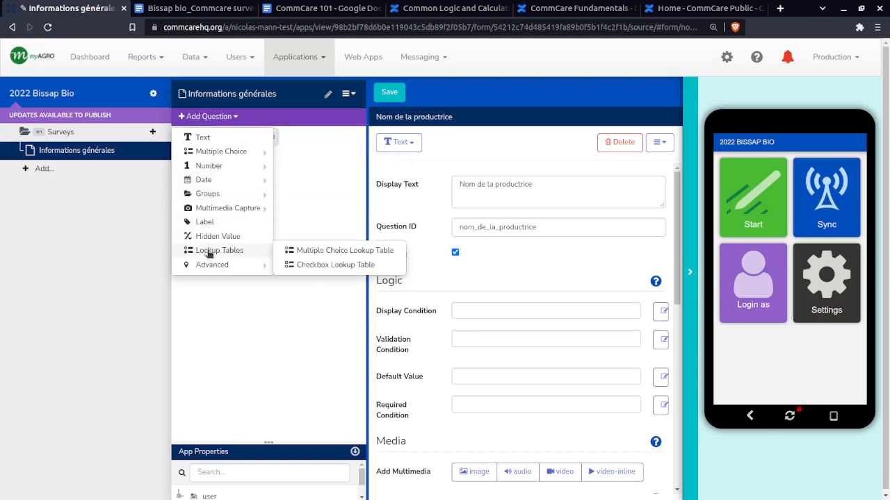
pyautogui.moveTo(226, 166)
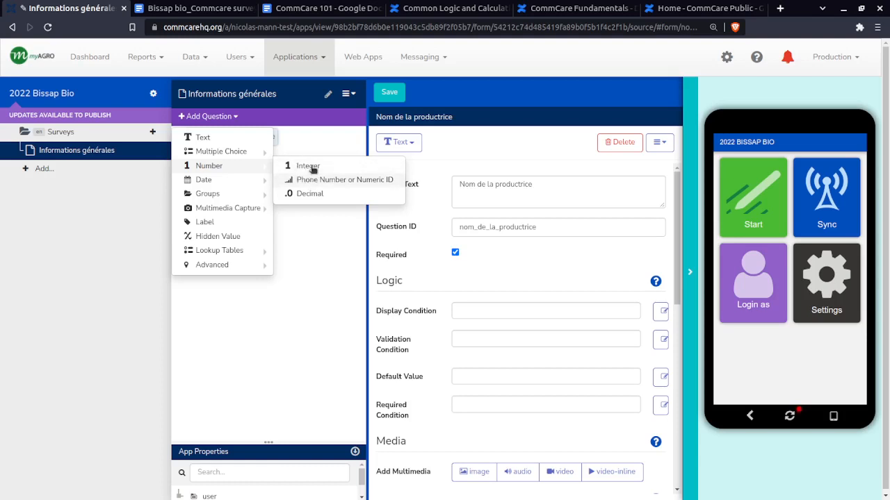
pyautogui.click(306, 167)
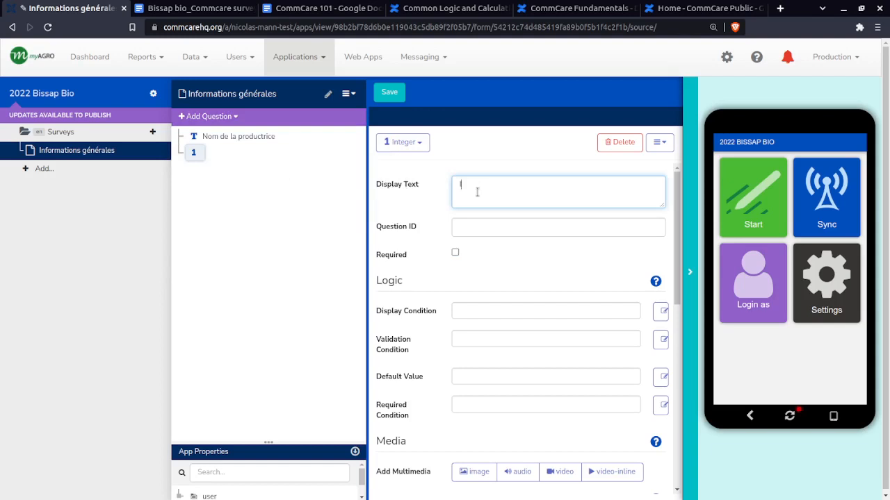
pyautogui.write('ID')
pyautogui.click(479, 234)
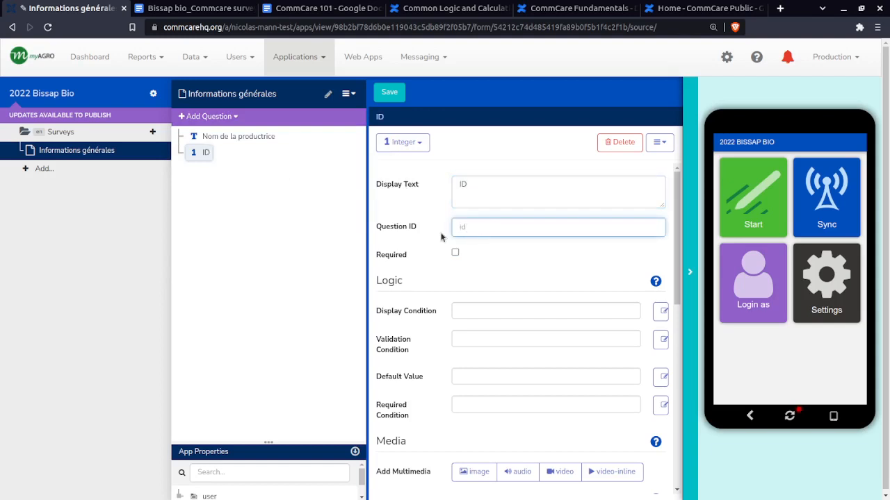
pyautogui.click(454, 252)
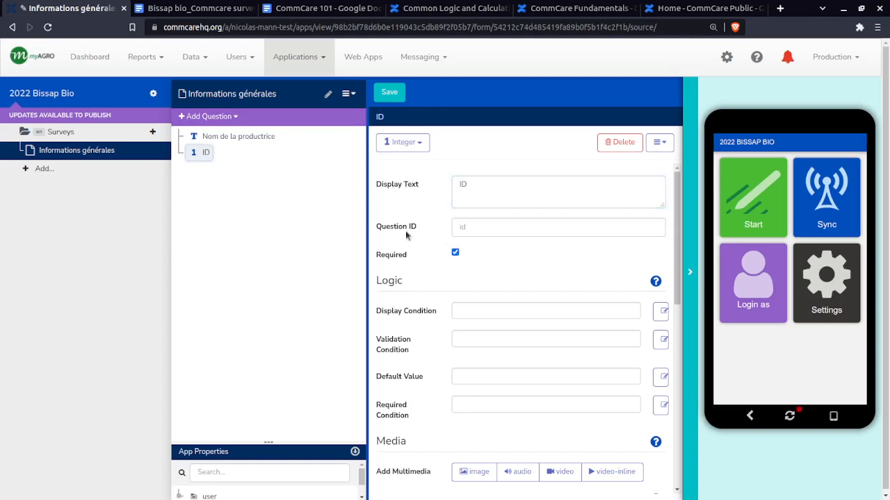
# Add a required single-answer multiple choice question with the display text Village, taken from the survey skeleton document
pyautogui.click(229, 117)
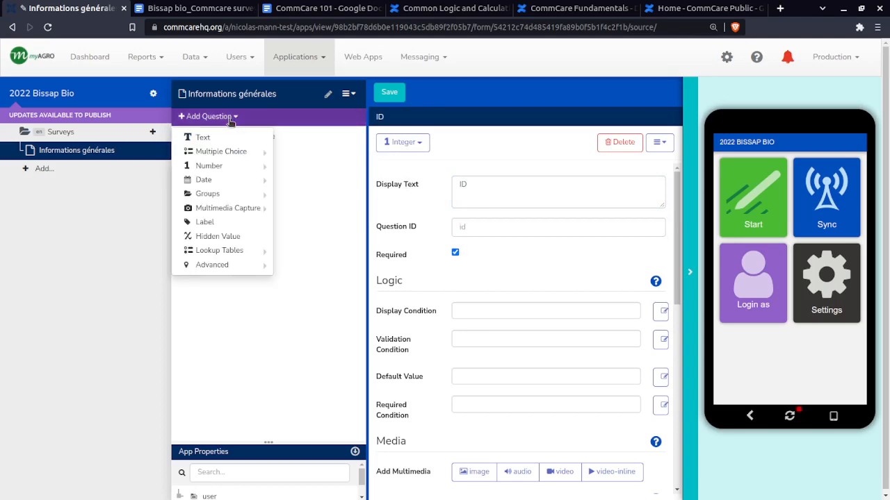
pyautogui.click(195, 9)
pyautogui.moveTo(259, 242); pyautogui.dragTo(234, 243)
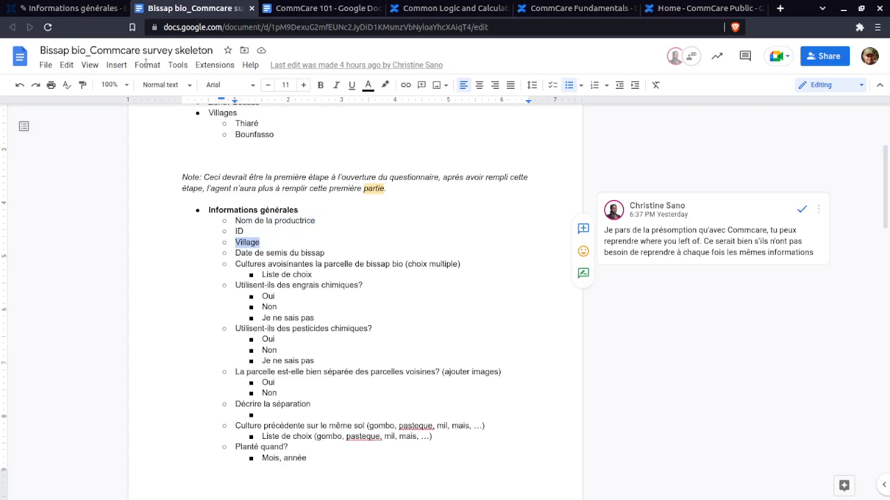
pyautogui.click(104, 9)
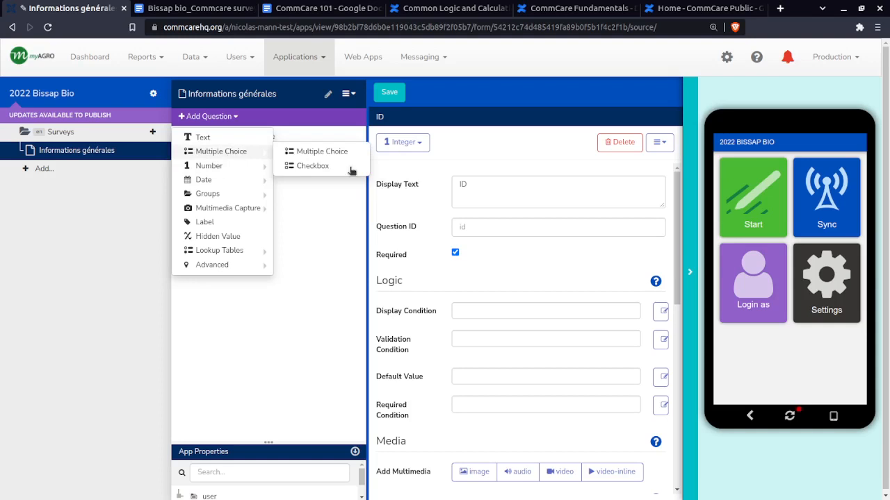
pyautogui.click(315, 152)
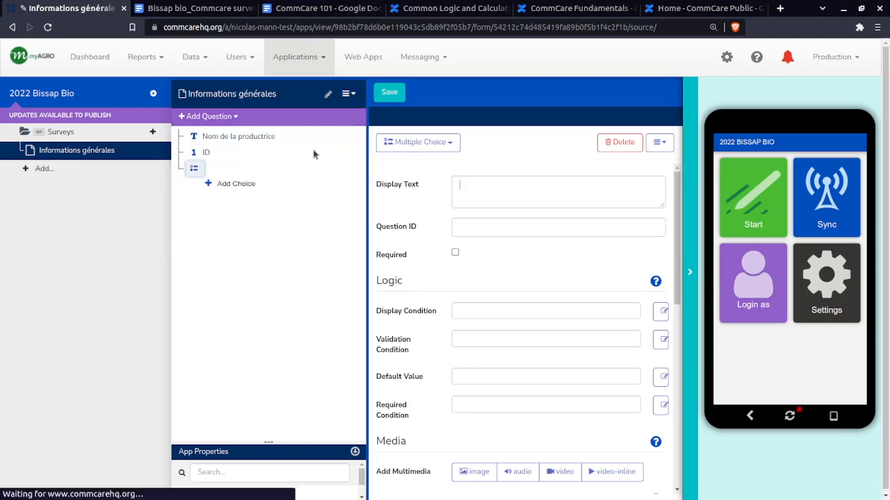
pyautogui.write('Village')
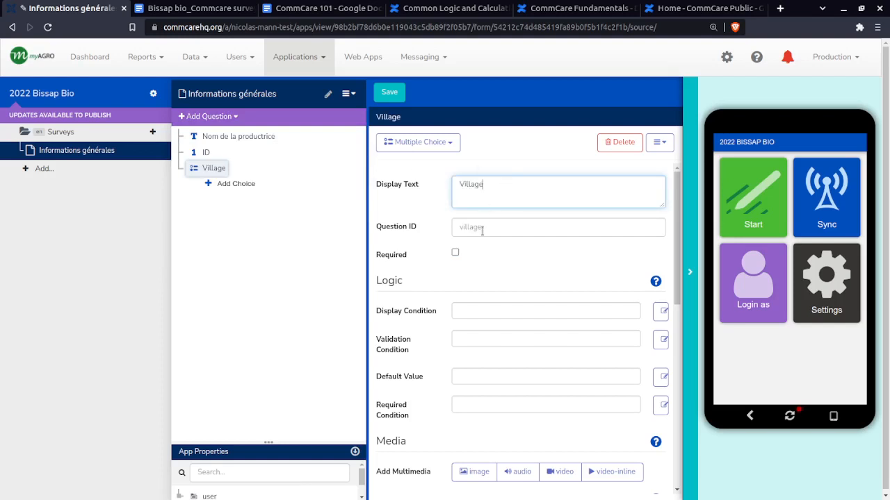
pyautogui.click(481, 231)
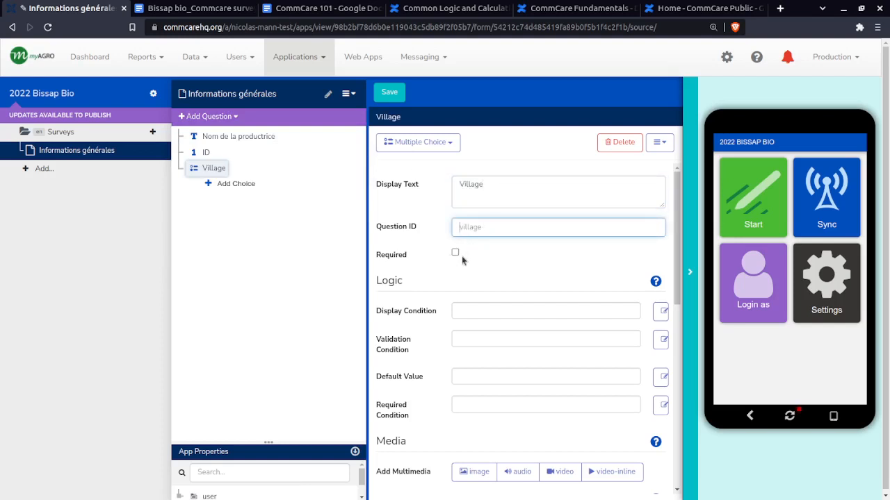
pyautogui.click(455, 255)
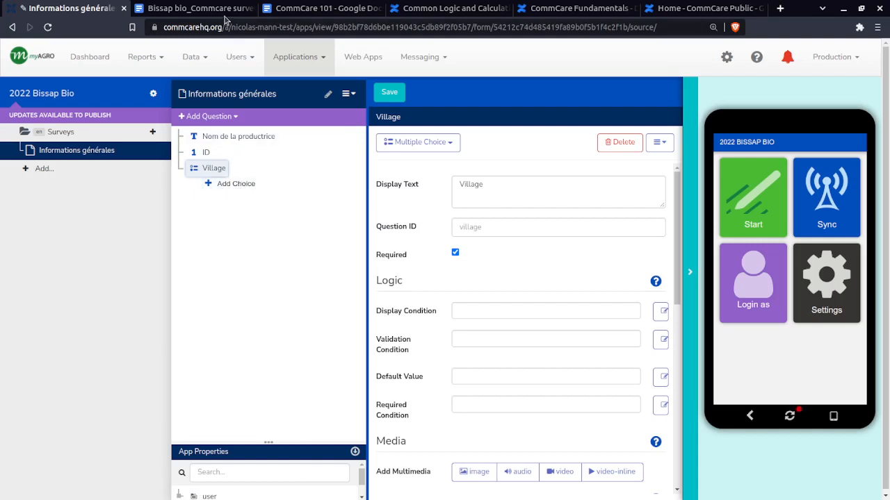
# Add a choice to the Village question and paste Thiaré from the survey skeleton's village list as its display text
pyautogui.click(236, 183)
pyautogui.click(217, 10)
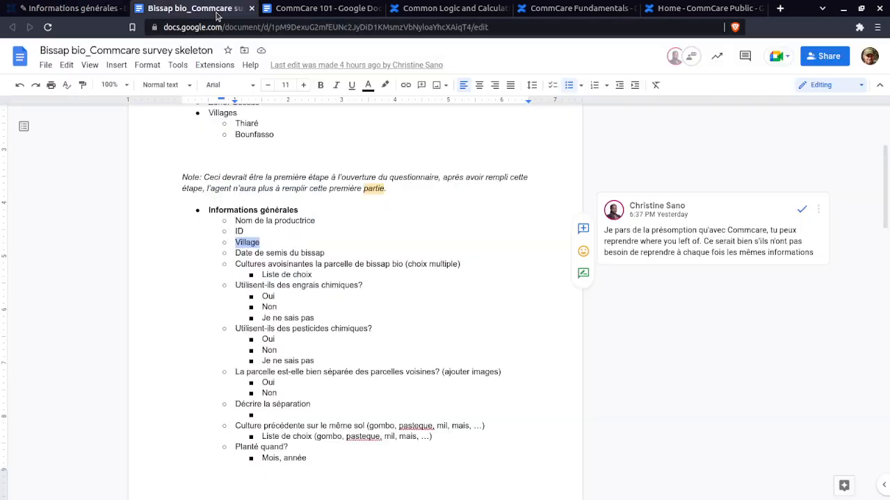
pyautogui.scroll(1, 278, 204)
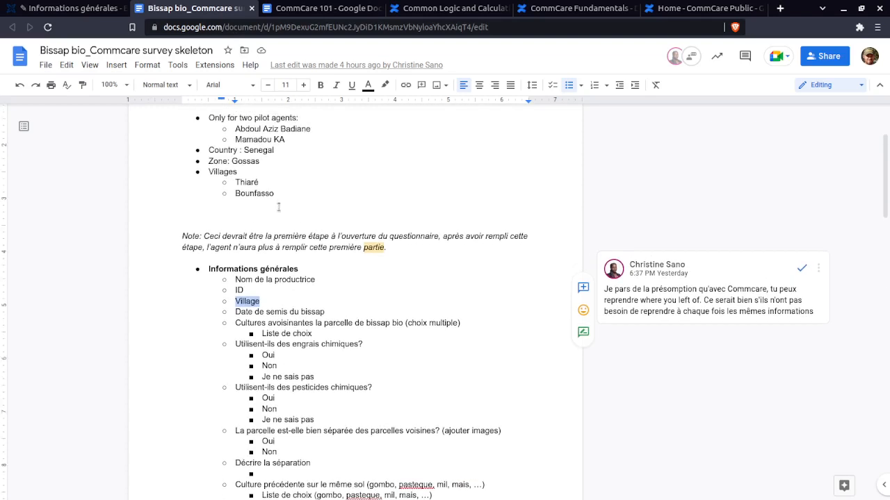
pyautogui.moveTo(267, 186); pyautogui.dragTo(223, 182)
pyautogui.hotkey('ctrl', 'c')
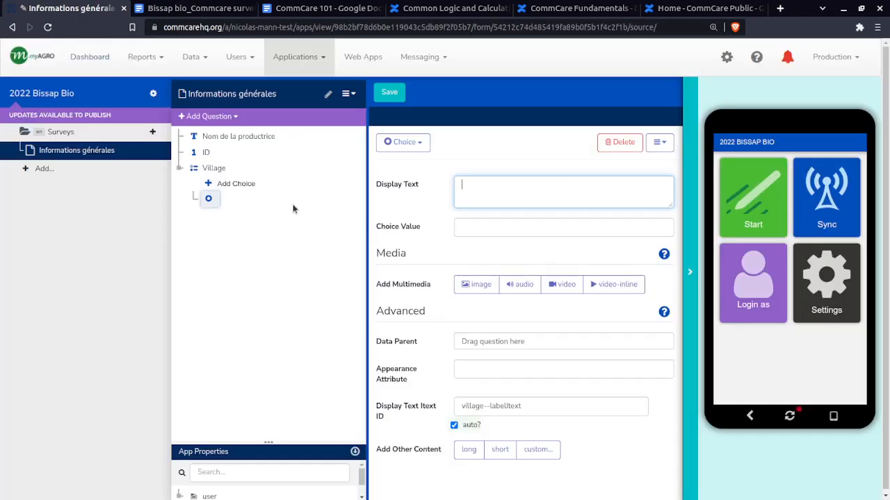
pyautogui.click(69, 9)
pyautogui.hotkey('ctrl', 'v')
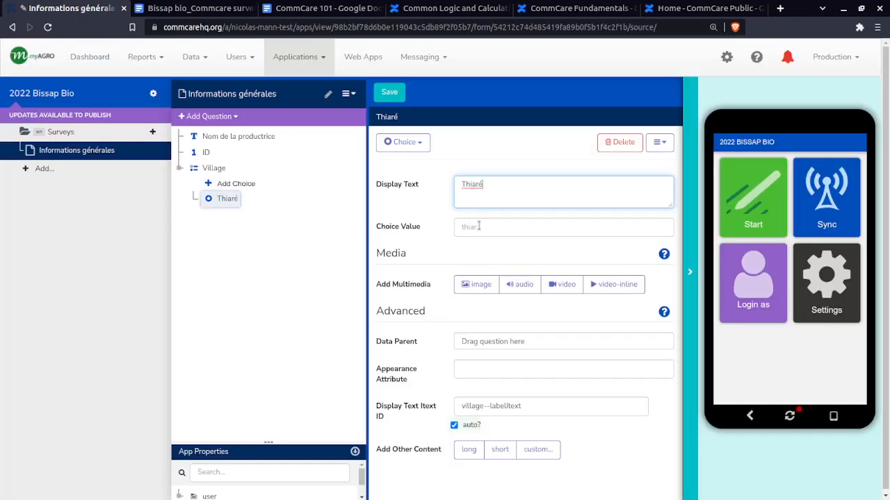
# Add a second choice to the Village question with the display text Bounfasso from the survey skeleton's village list
pyautogui.click(198, 12)
pyautogui.moveTo(278, 193); pyautogui.dragTo(235, 193)
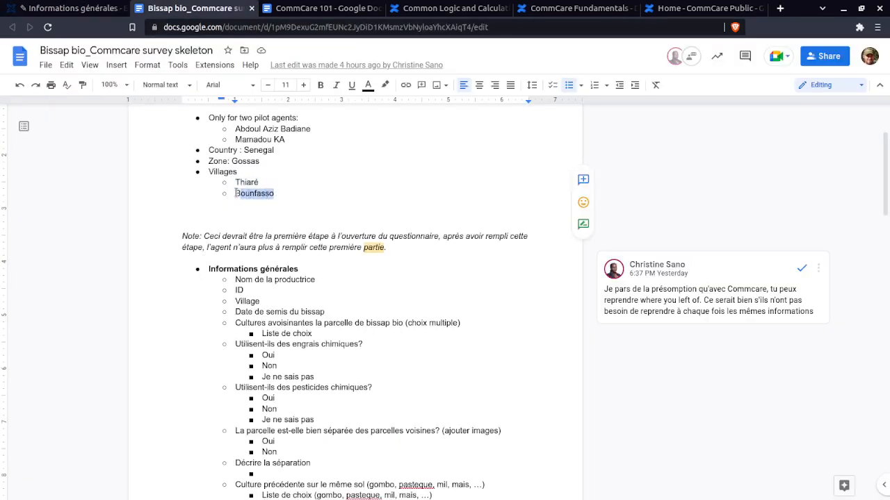
pyautogui.click(70, 8)
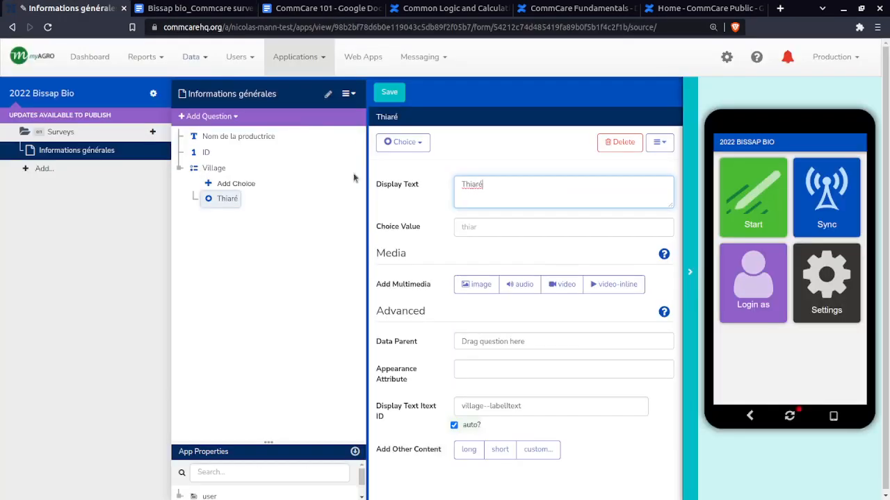
pyautogui.click(235, 183)
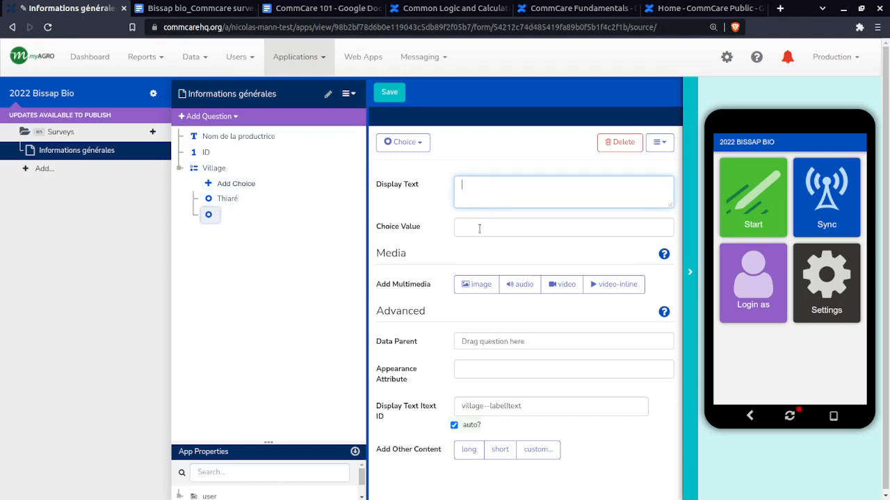
pyautogui.click(197, 8)
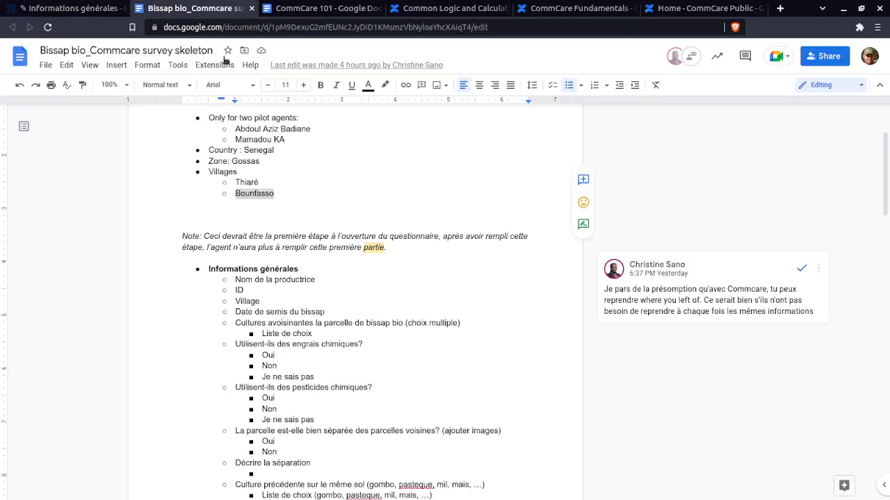
pyautogui.click(70, 8)
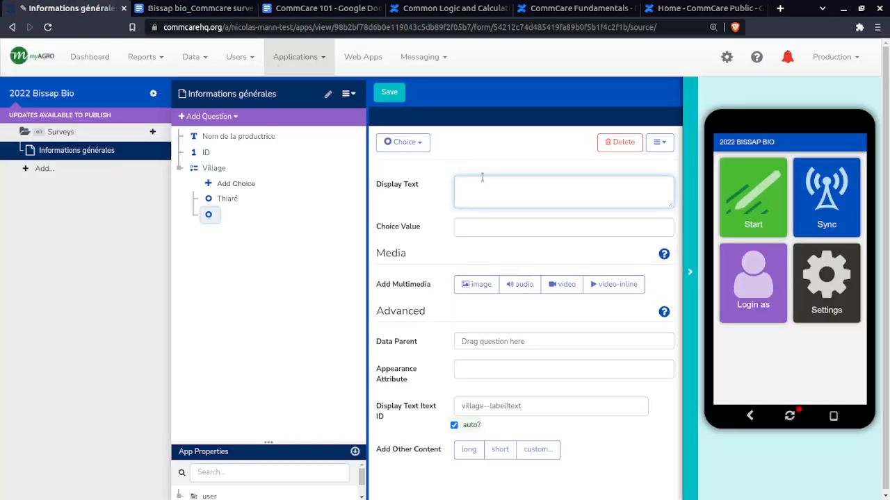
pyautogui.click(200, 9)
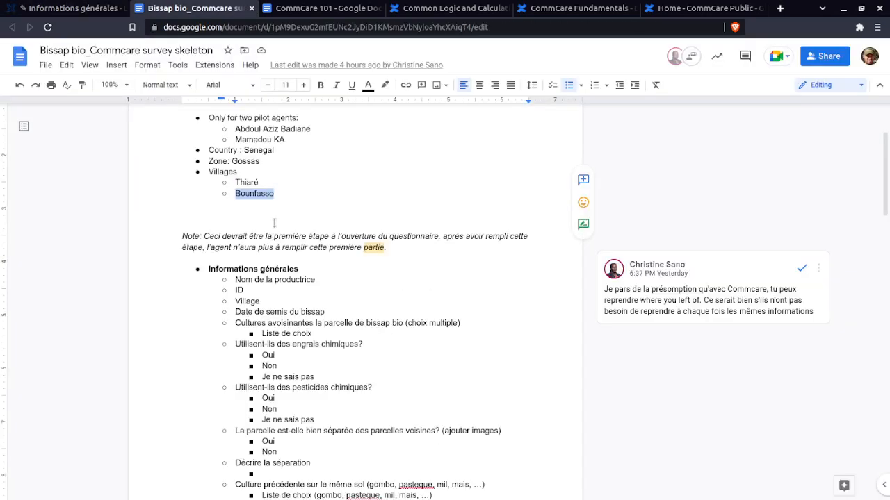
pyautogui.click(69, 8)
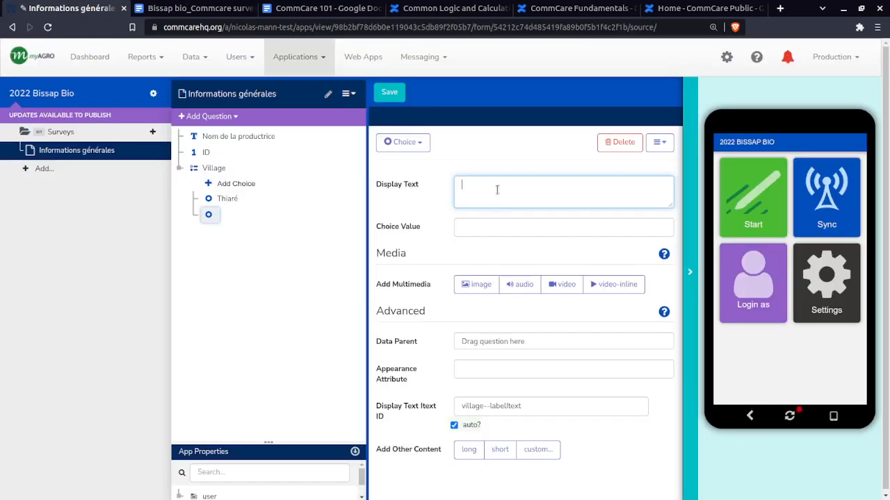
pyautogui.write('Bounfasso')
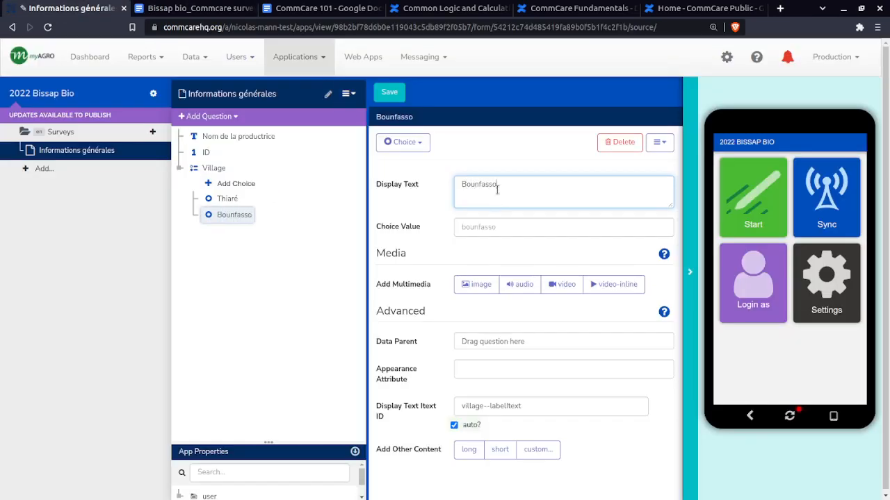
pyautogui.click(506, 239)
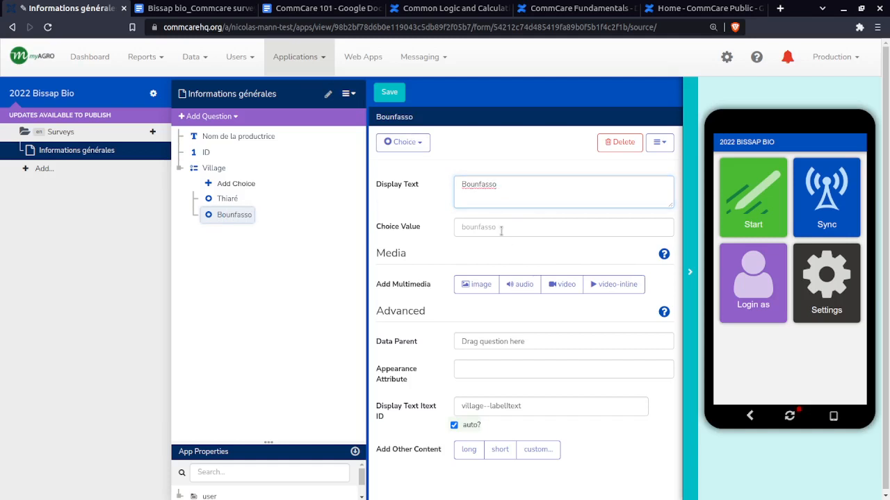
# Compare the Village question's two choices and change the Thiaré choice's value to thiaré, with the accent
pyautogui.click(233, 201)
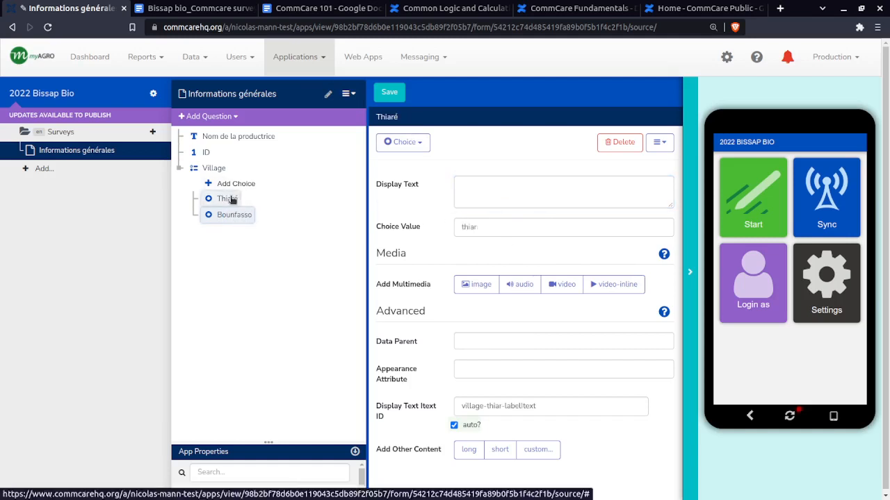
pyautogui.click(234, 212)
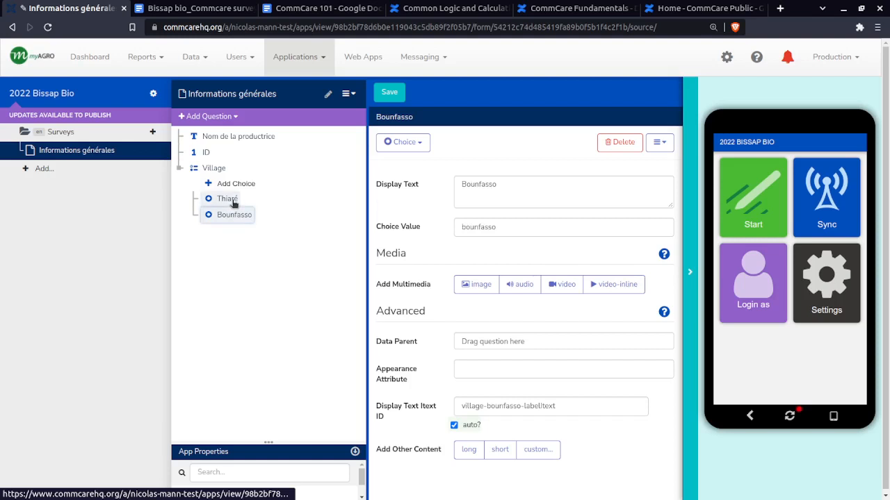
pyautogui.click(234, 203)
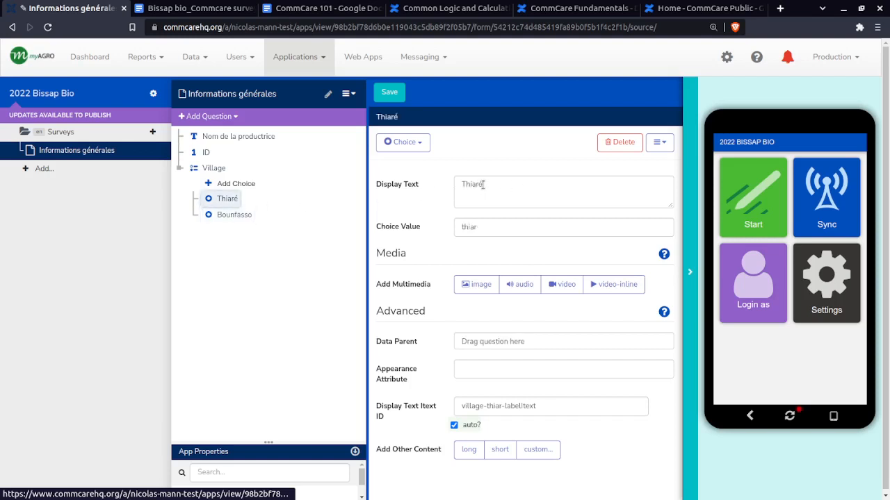
pyautogui.click(486, 229)
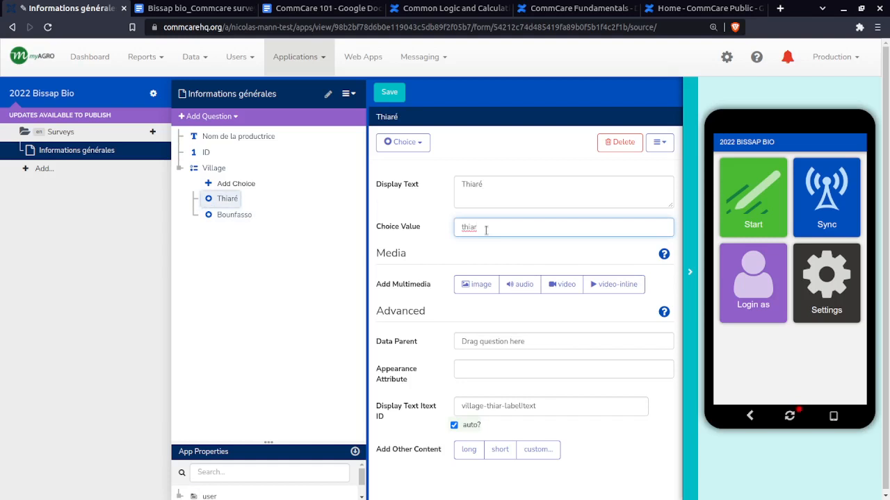
pyautogui.doubleClick(486, 230)
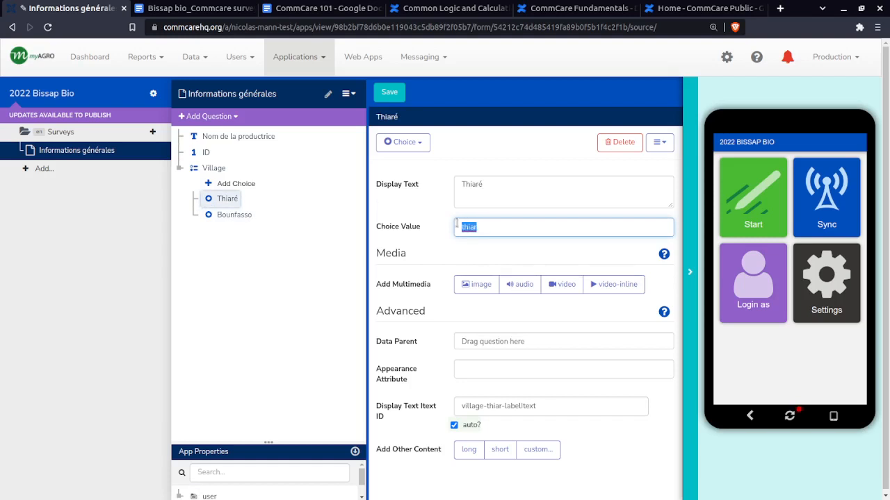
pyautogui.click(499, 226)
pyautogui.hotkey('alt', 'Tab')
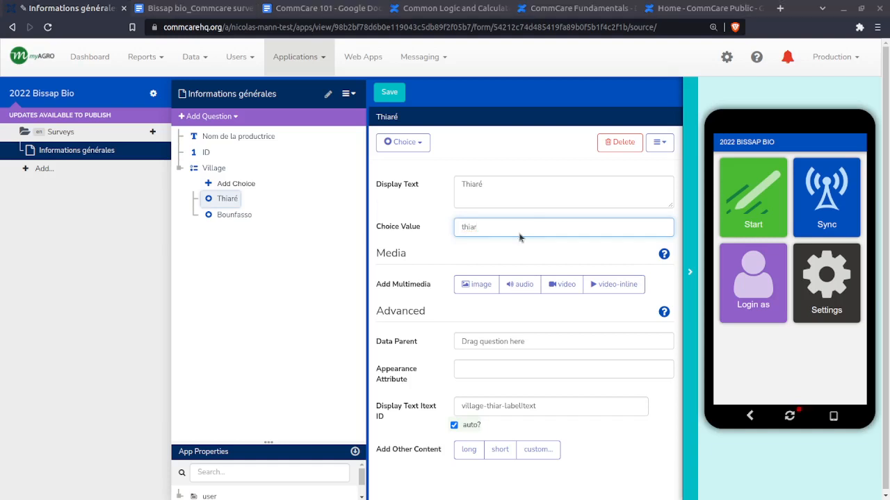
pyautogui.click(524, 227)
pyautogui.write('é')
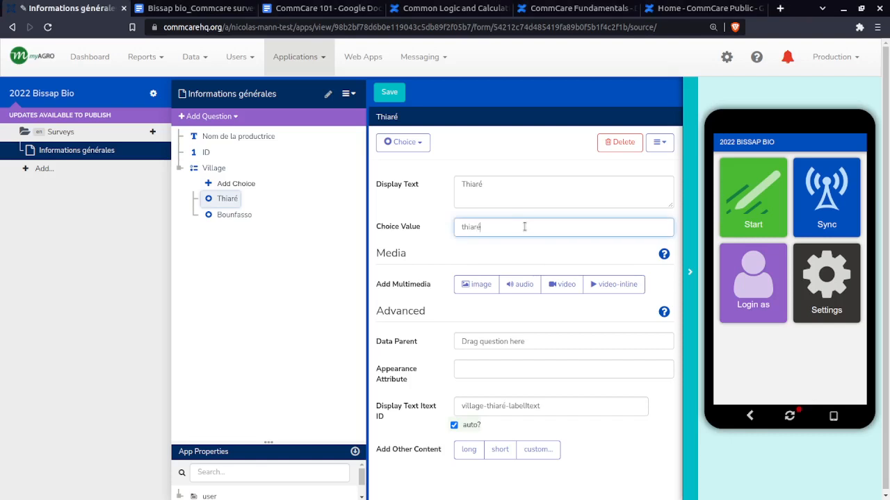
pyautogui.click(558, 255)
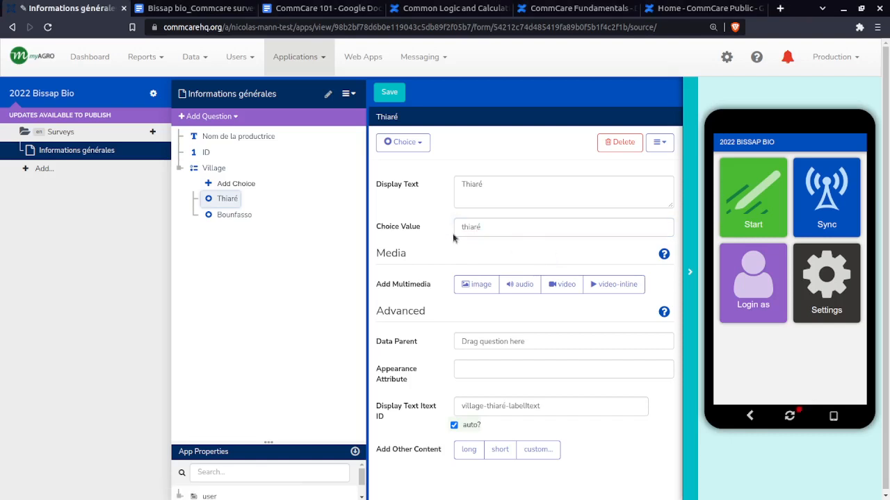
# Set the choice value of the Thiaré choice to thiare, without accent or trailing underscore
pyautogui.click(500, 195)
pyautogui.click(500, 230)
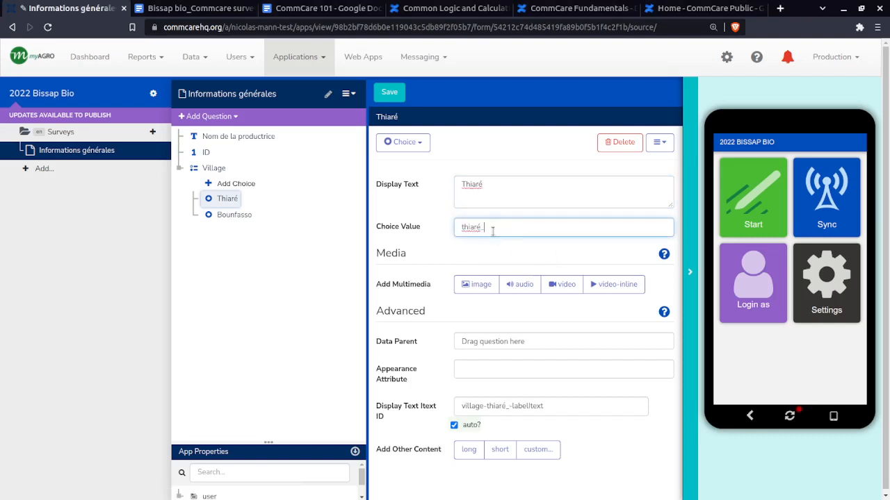
pyautogui.press('BackSpace')
pyautogui.press('BackSpace')
pyautogui.write('e')
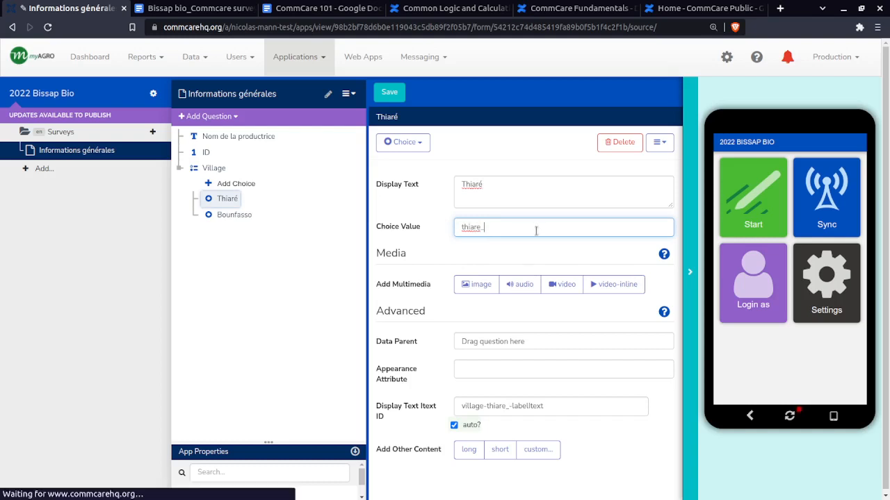
pyautogui.write('_')
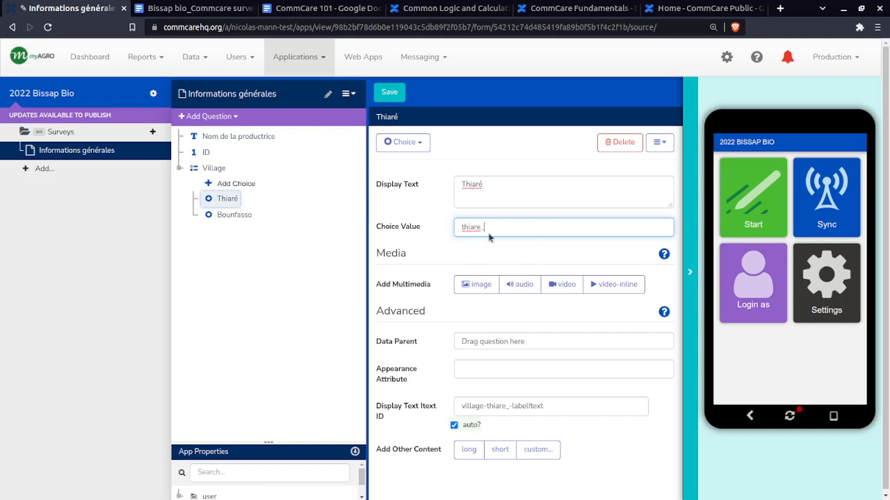
pyautogui.press('BackSpace')
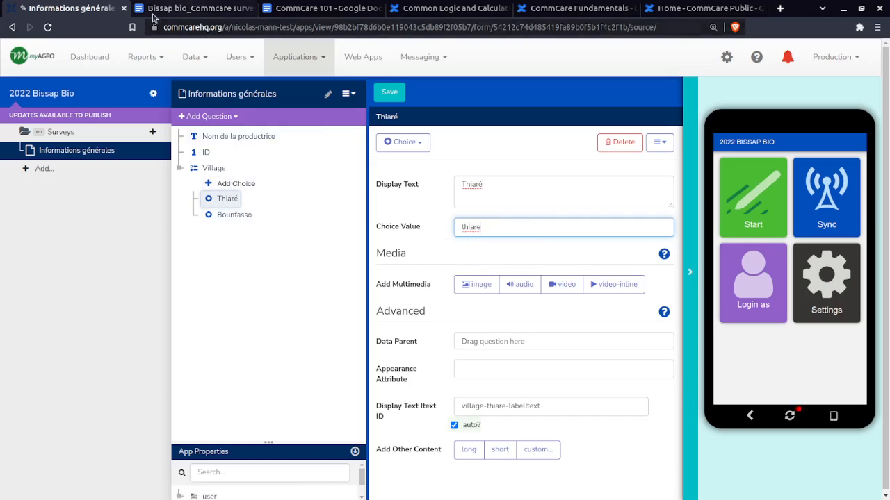
# Copy the question text Date de semis du bissap from the survey skeleton document, and select the Village question in the form
pyautogui.click(201, 8)
pyautogui.click(276, 193)
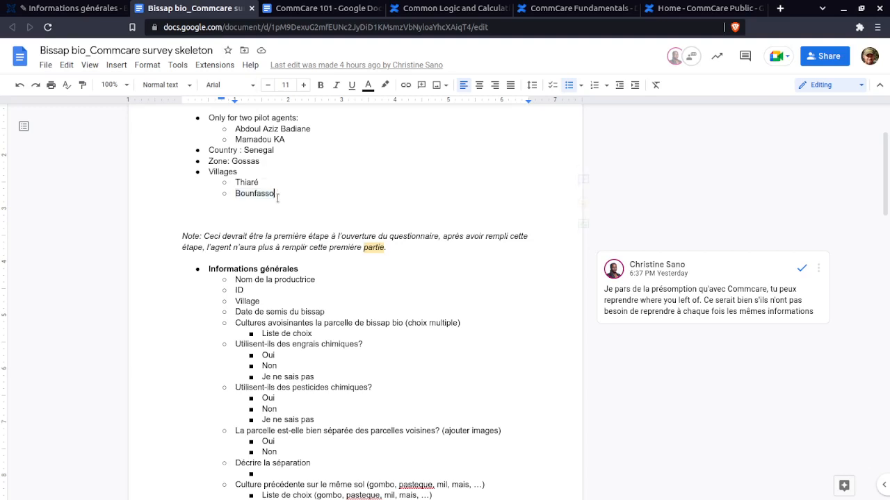
pyautogui.scroll(-2, 269, 272)
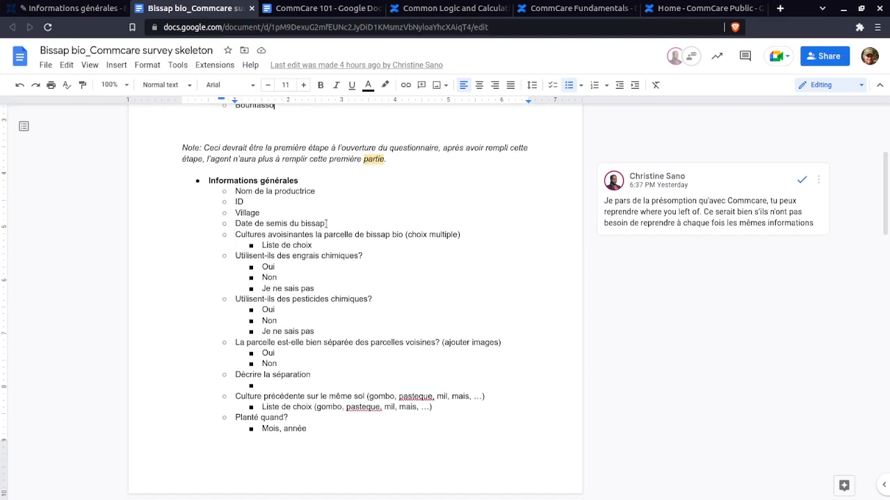
pyautogui.moveTo(325, 223); pyautogui.dragTo(237, 223)
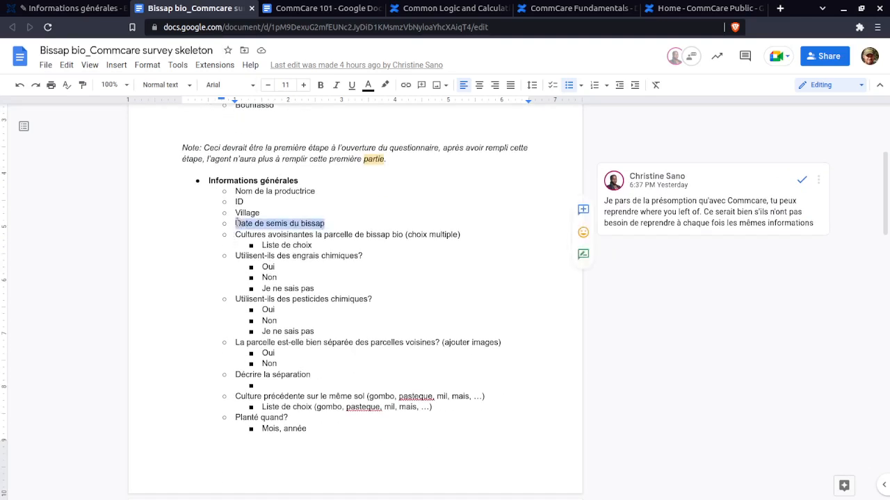
pyautogui.hotkey('ctrl', 'shift', 'Tab')
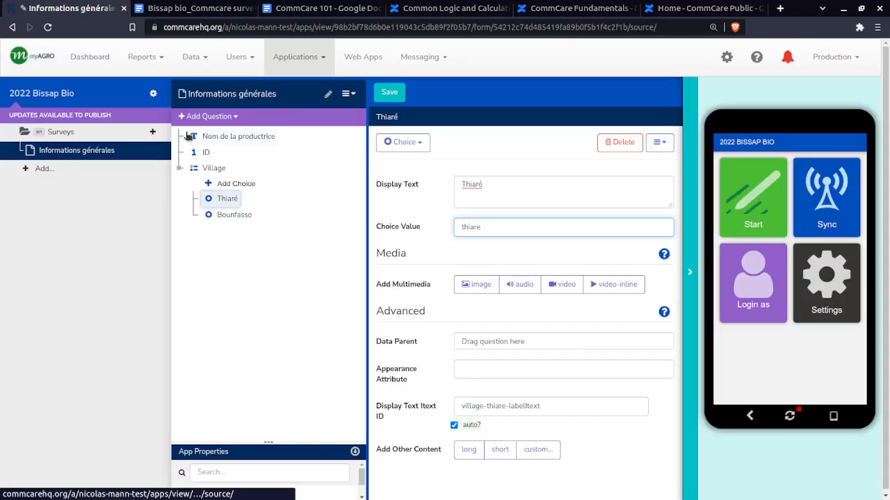
pyautogui.click(206, 168)
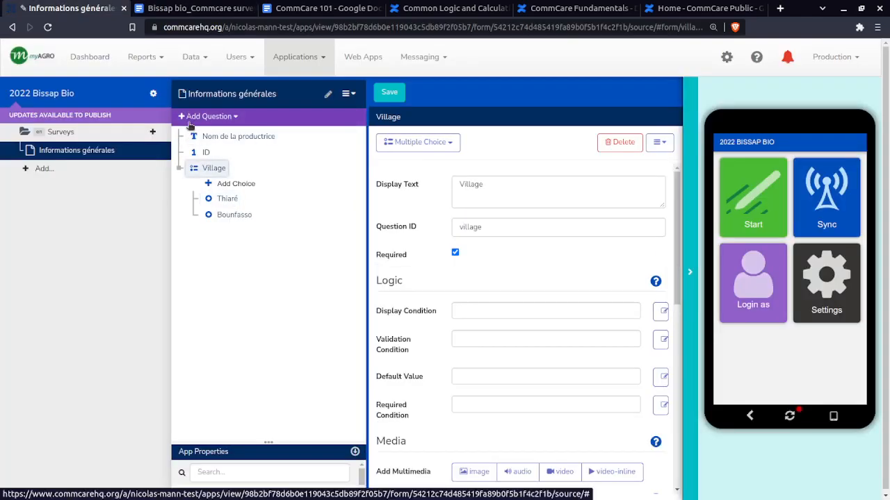
# Examine the skeleton's Culture précédente and Cultures avoisinantes questions and their choice lists against the available question types
pyautogui.click(189, 118)
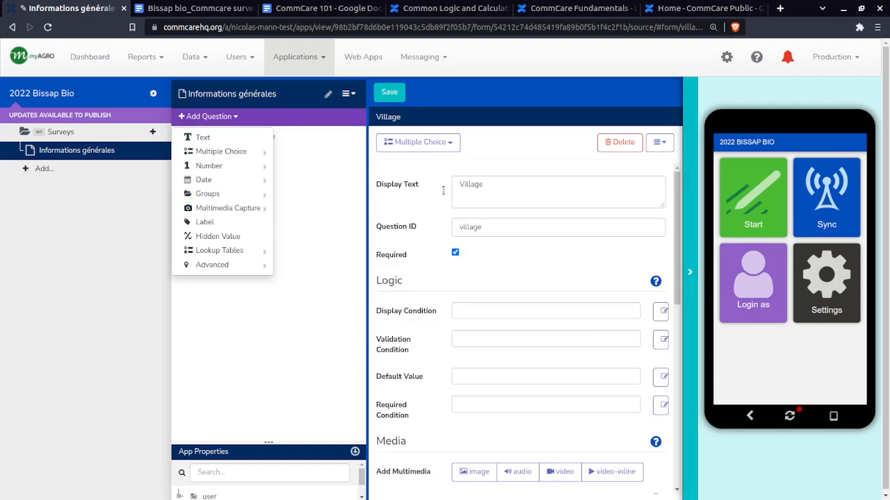
pyautogui.click(317, 287)
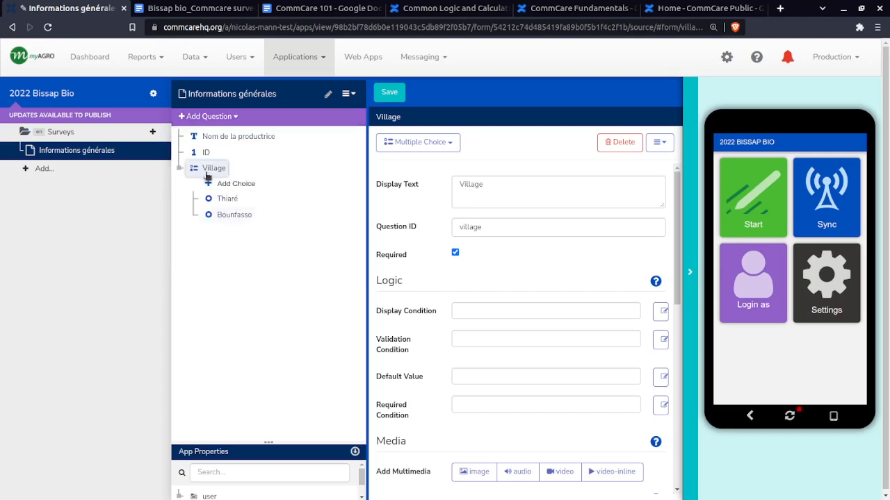
pyautogui.click(195, 8)
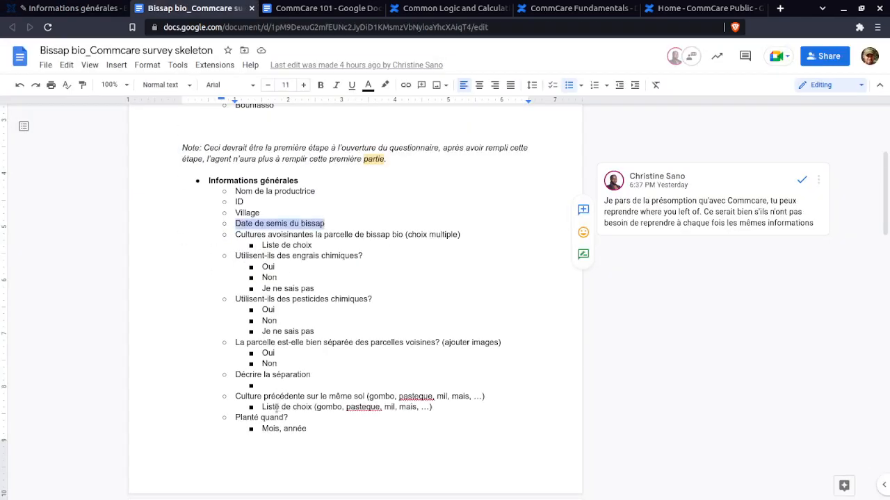
pyautogui.scroll(-2, 235, 334)
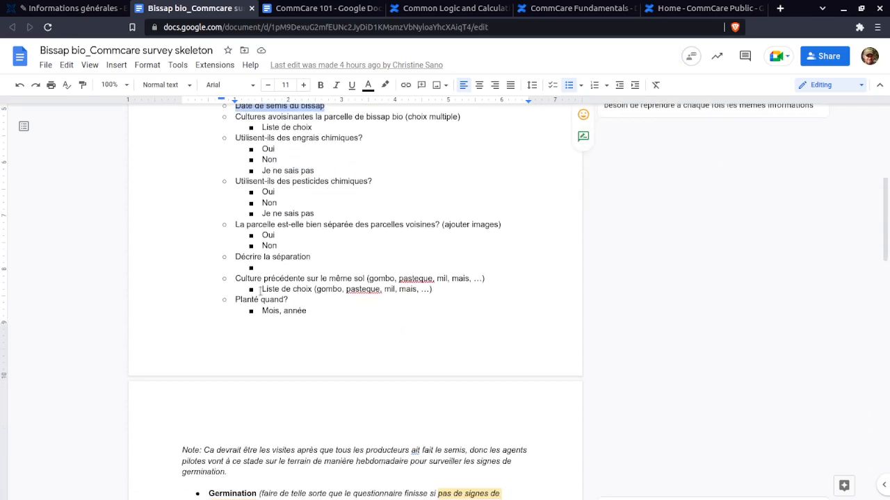
pyautogui.moveTo(233, 278); pyautogui.dragTo(447, 292)
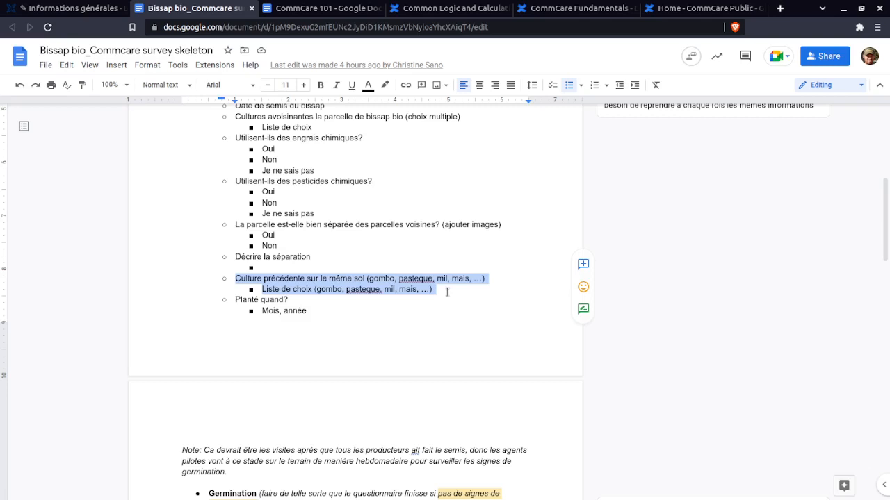
pyautogui.click(447, 292)
pyautogui.moveTo(432, 289); pyautogui.dragTo(224, 278)
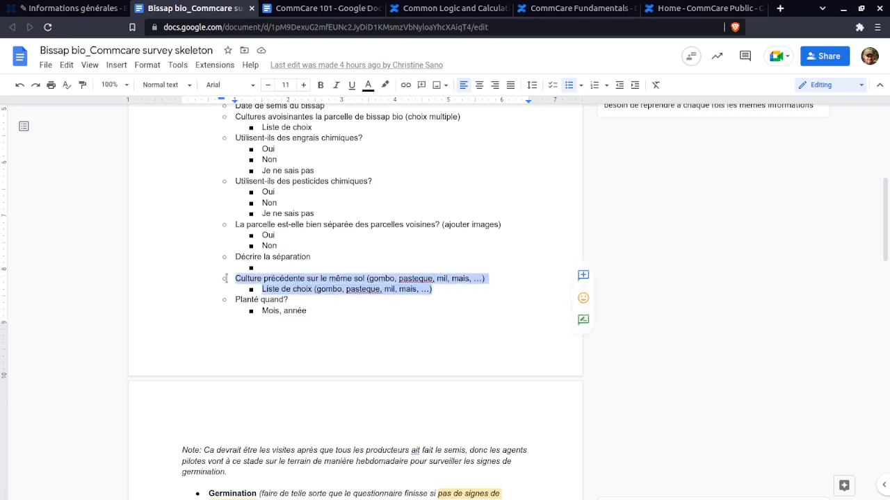
pyautogui.click(232, 281)
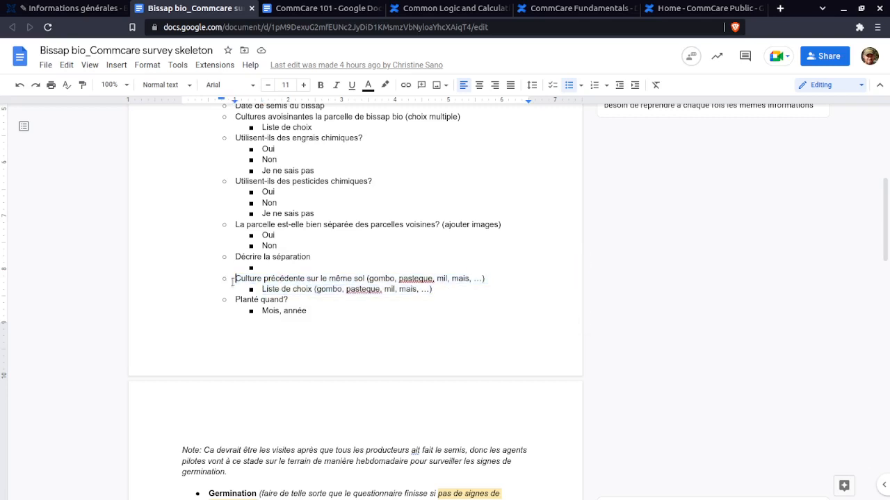
pyautogui.tripleClick(382, 278)
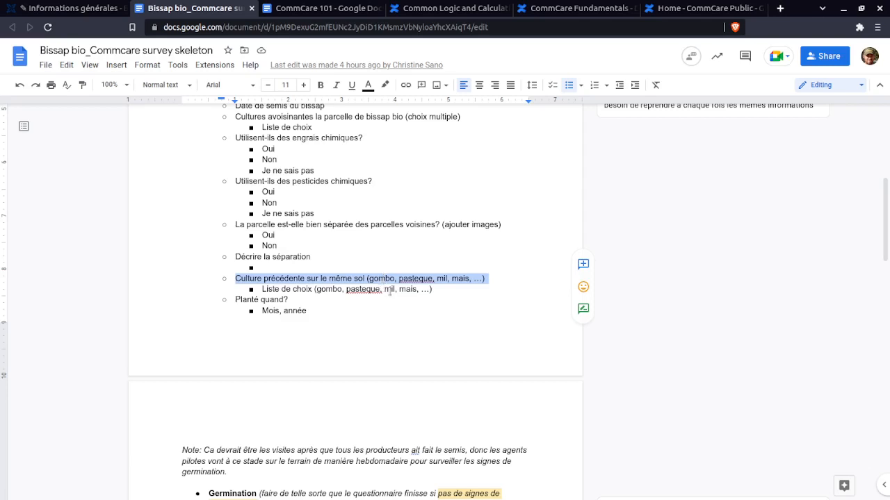
pyautogui.click(440, 289)
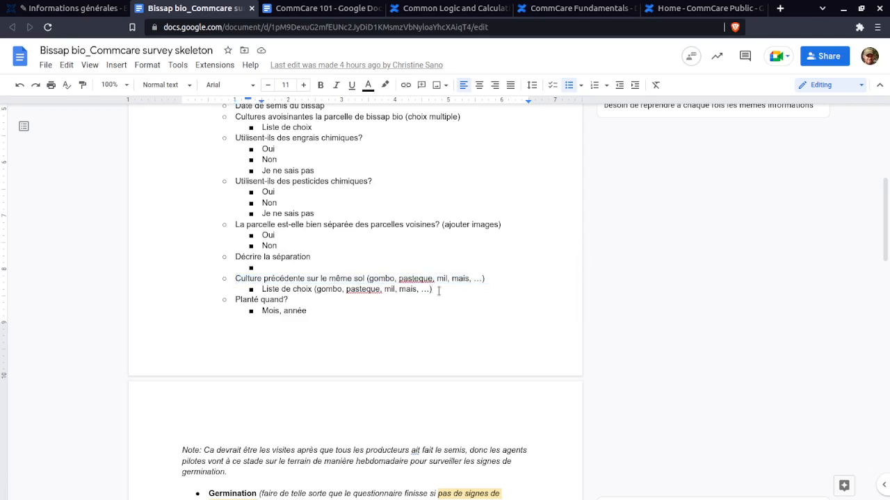
pyautogui.scroll(2, 360, 268)
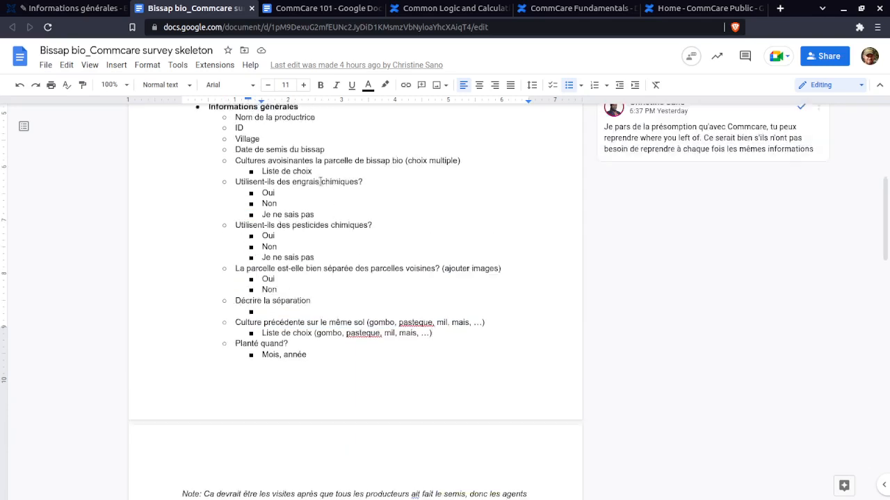
pyautogui.moveTo(314, 186); pyautogui.dragTo(236, 176)
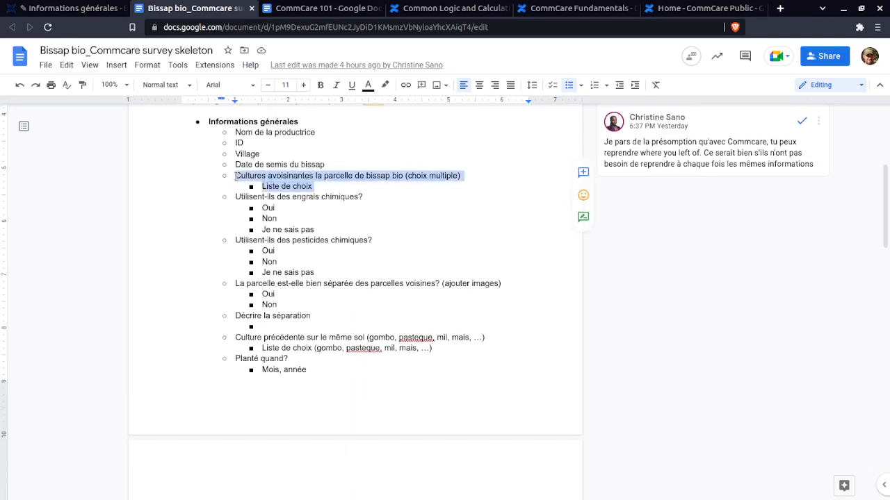
pyautogui.click(234, 175)
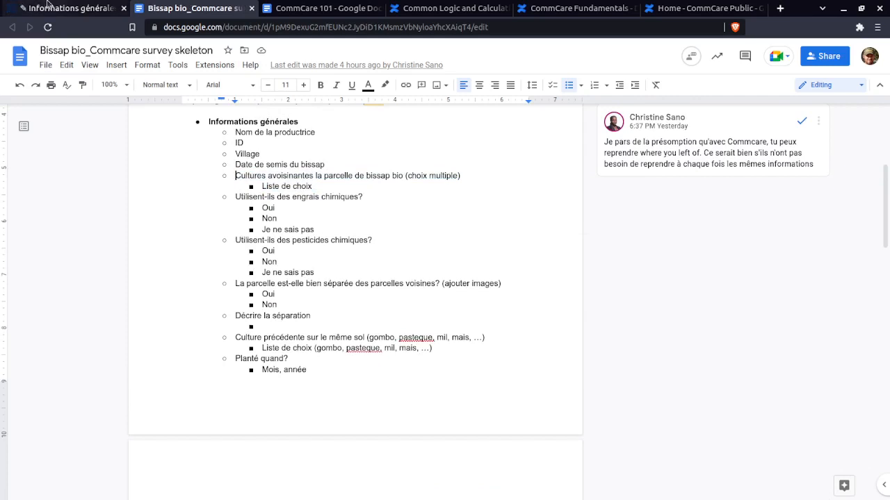
# Add a Date question after Village in the Informations générales form, with the copied display text Date de semis du bissap
pyautogui.click(21, 7)
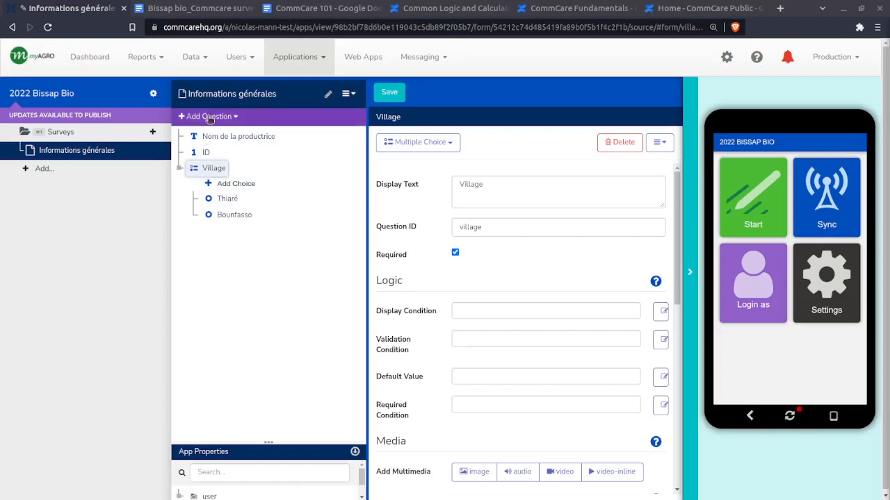
pyautogui.click(191, 8)
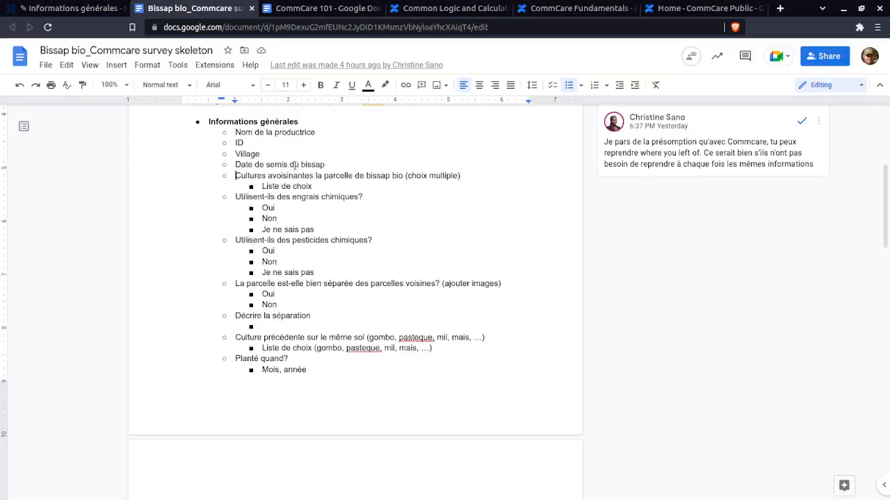
pyautogui.click(69, 7)
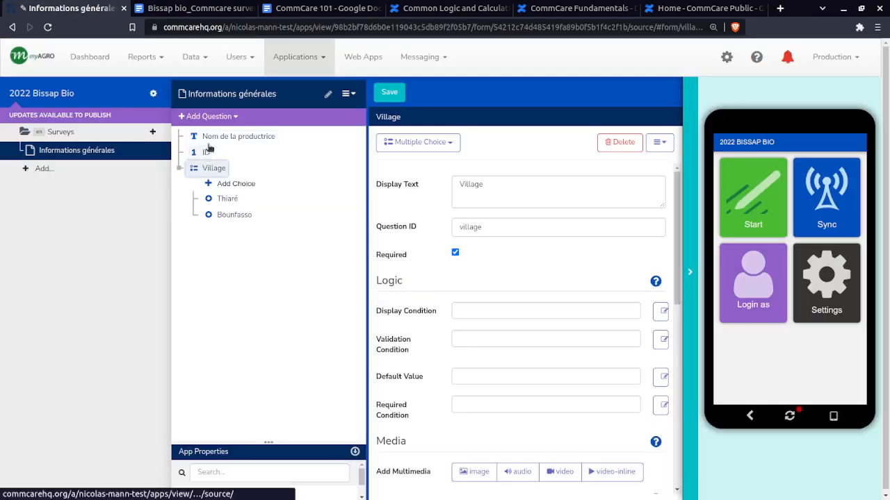
pyautogui.click(215, 115)
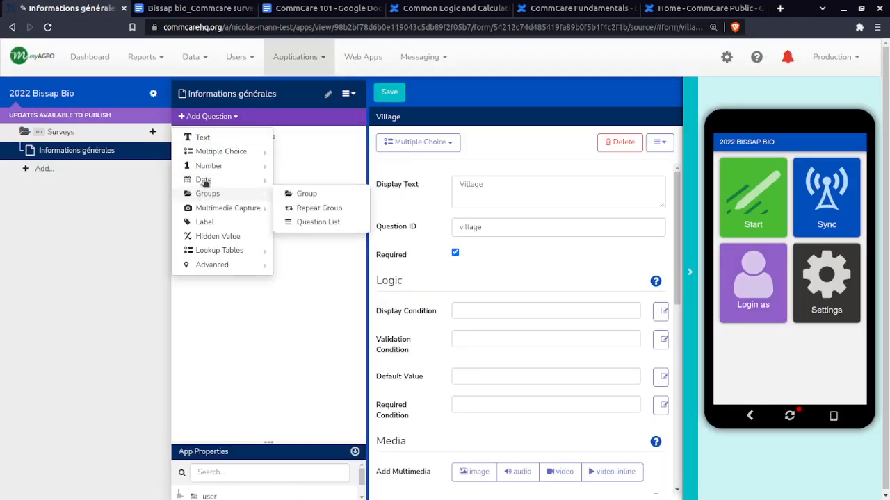
pyautogui.moveTo(219, 185)
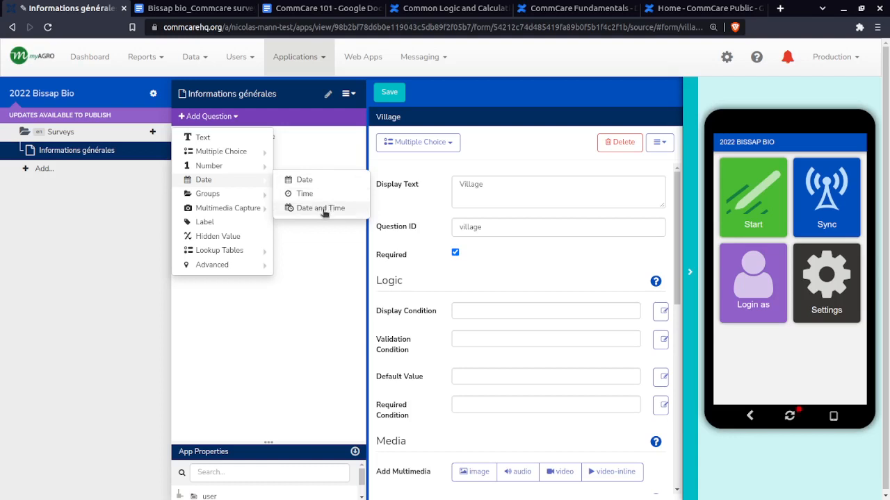
pyautogui.click(309, 181)
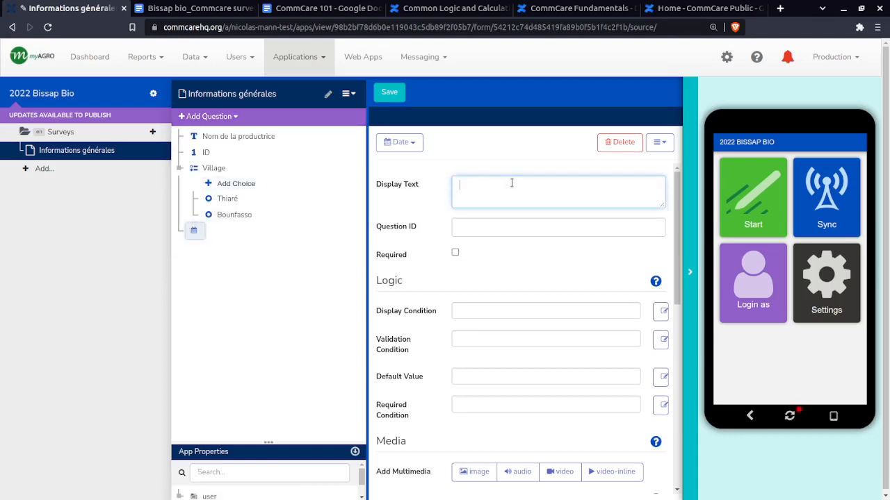
pyautogui.write('Date de semis du bissap')
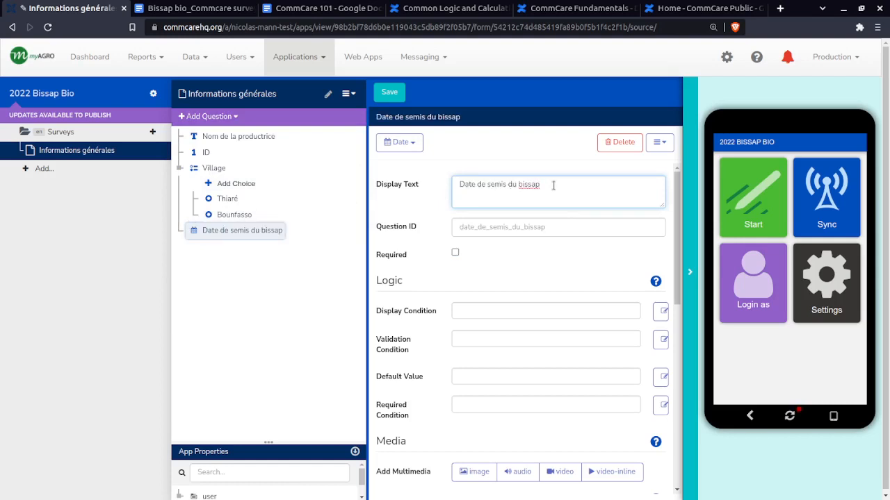
# Set the Date de semis du bissap question's ID to date_de_semis and mark the question as required
pyautogui.click(561, 227)
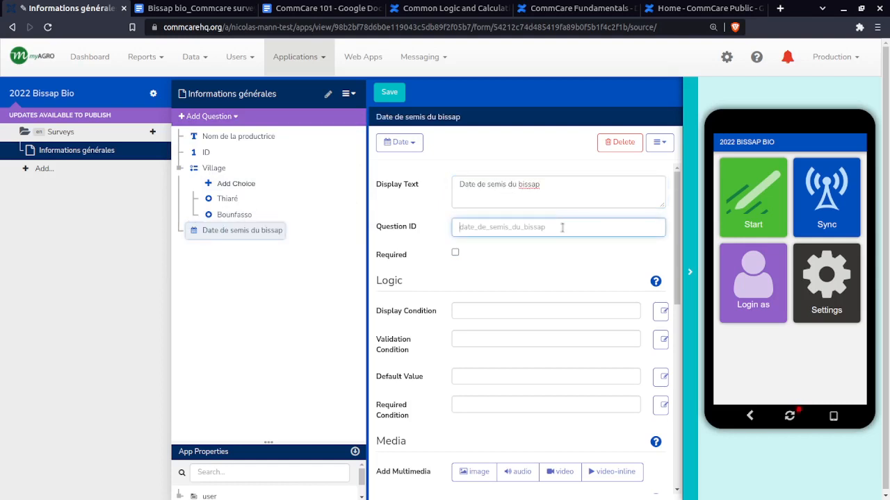
pyautogui.click(214, 169)
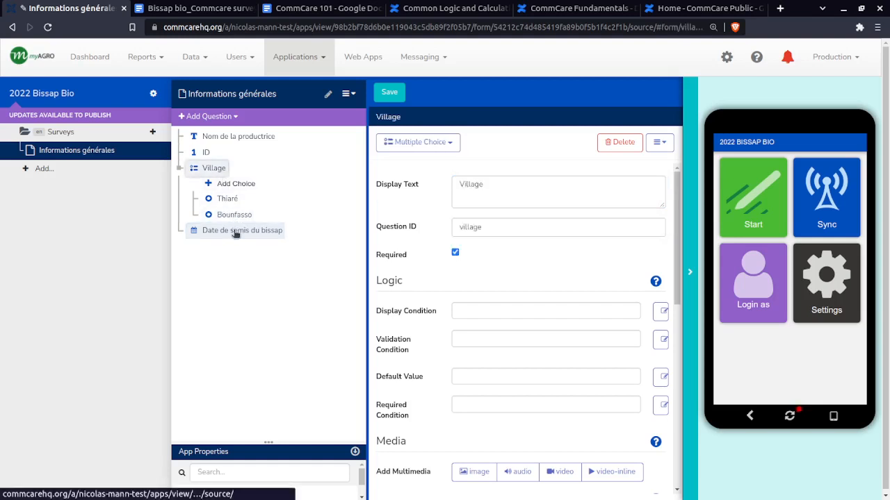
pyautogui.click(560, 228)
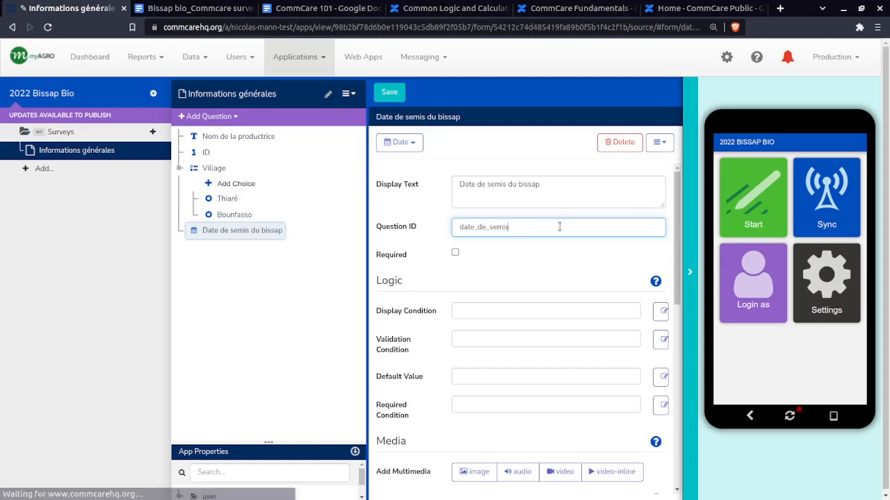
pyautogui.click(455, 253)
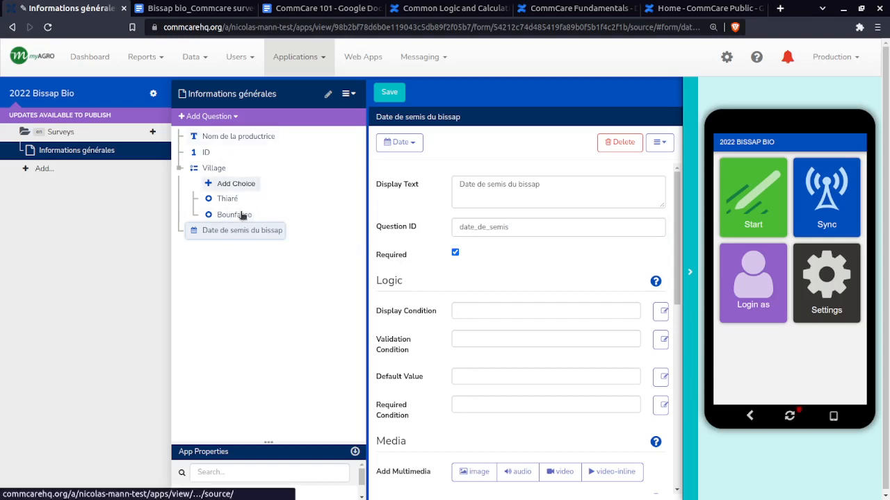
# Copy the question text Cultures avoisinantes la parcelle de bissap bio from the survey skeleton document, without the choix multiple note, and return to the form
pyautogui.click(196, 120)
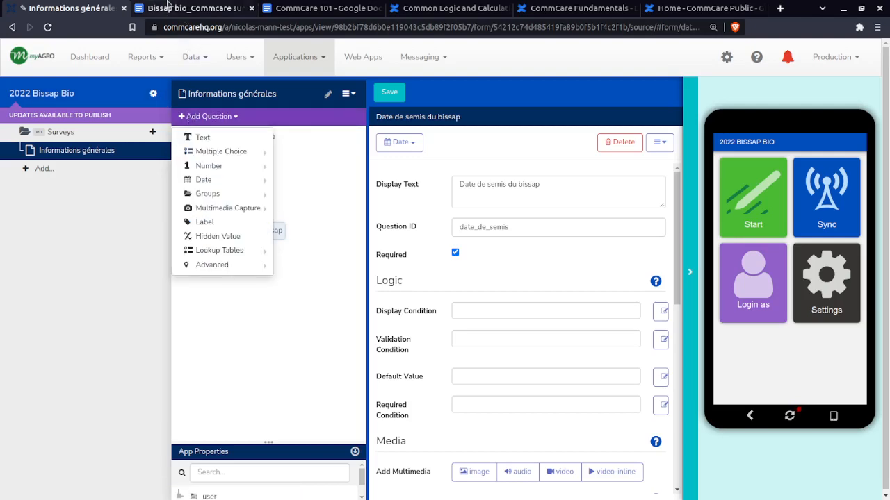
pyautogui.click(171, 8)
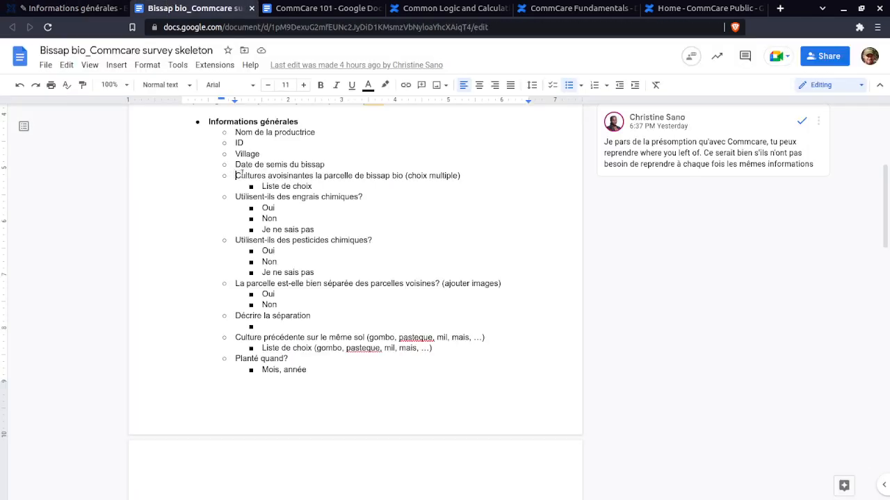
pyautogui.moveTo(235, 176); pyautogui.dragTo(402, 177)
pyautogui.hotkey('ctrl', 'c')
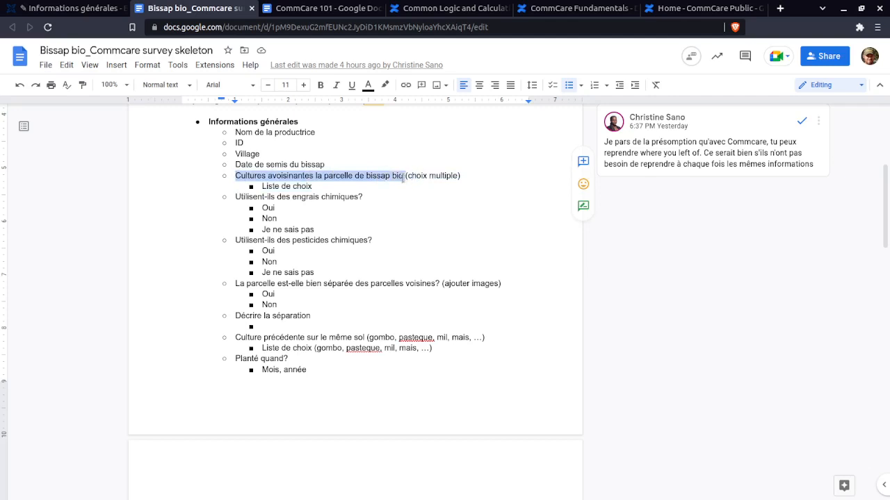
pyautogui.click(101, 5)
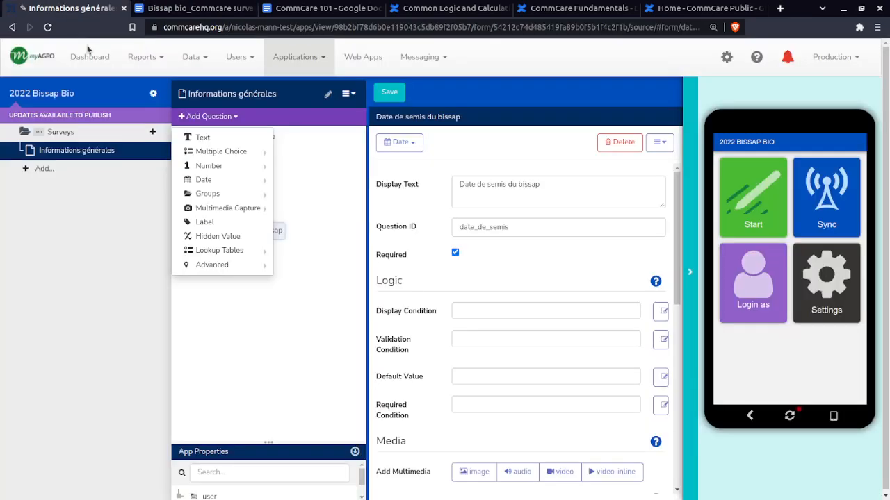
# Add a Multiple Choice question after Date de semis du bissap and change its question type to Checkbox
pyautogui.moveTo(233, 193)
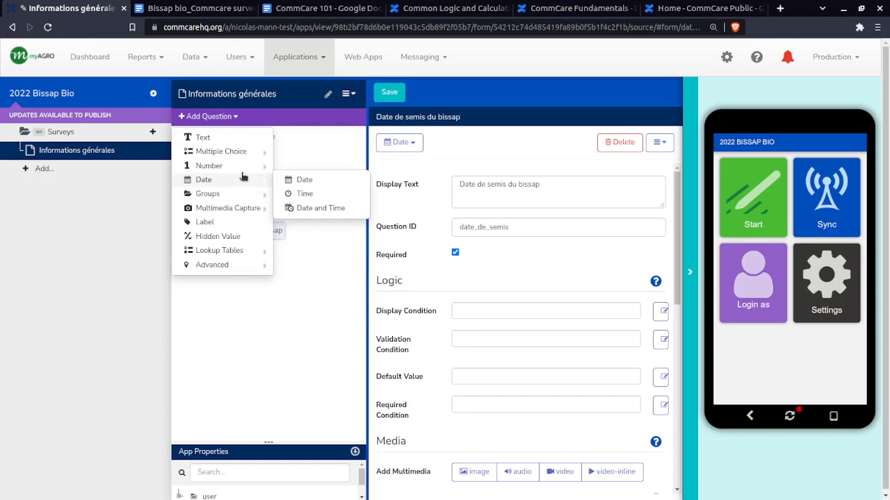
pyautogui.moveTo(248, 153)
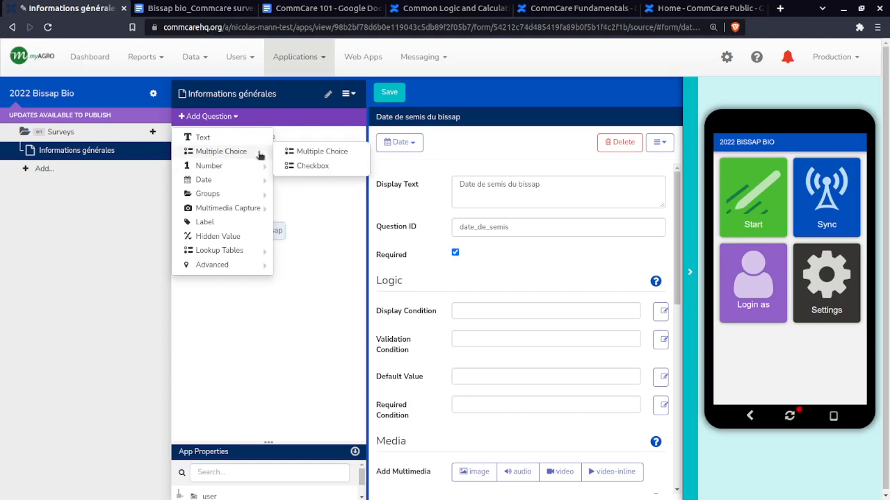
pyautogui.click(306, 155)
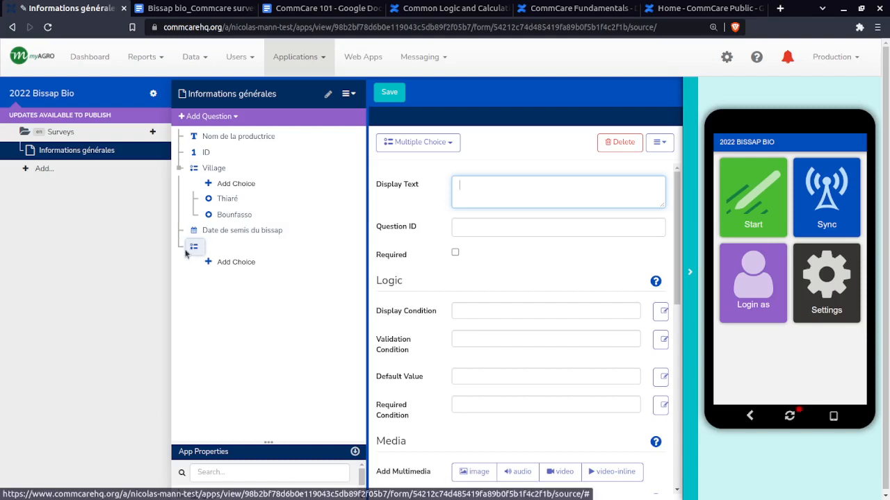
pyautogui.click(415, 141)
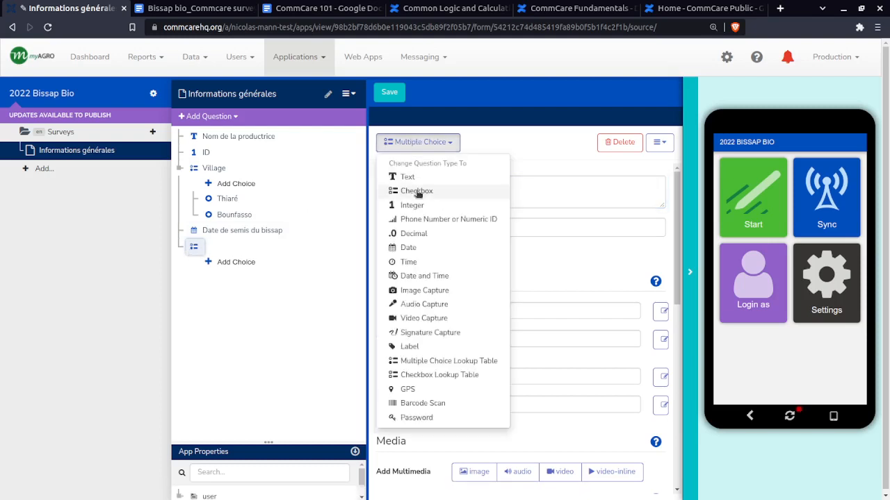
pyautogui.click(489, 137)
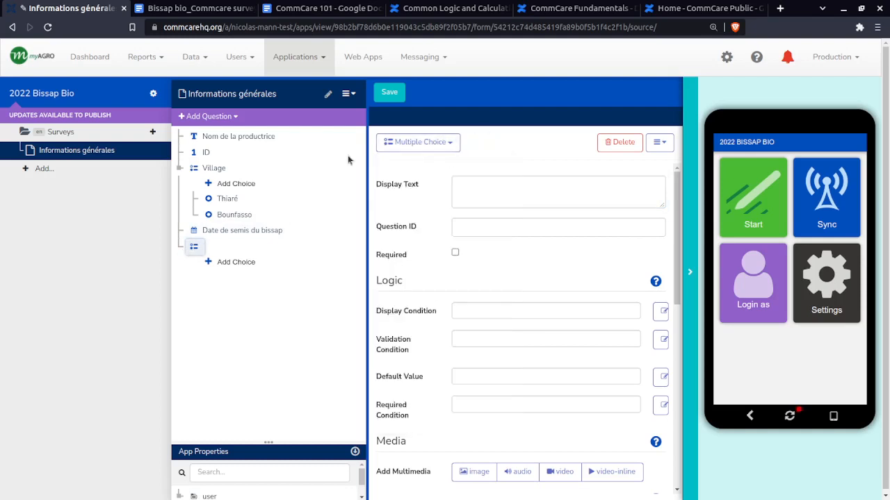
pyautogui.click(188, 117)
pyautogui.moveTo(208, 151)
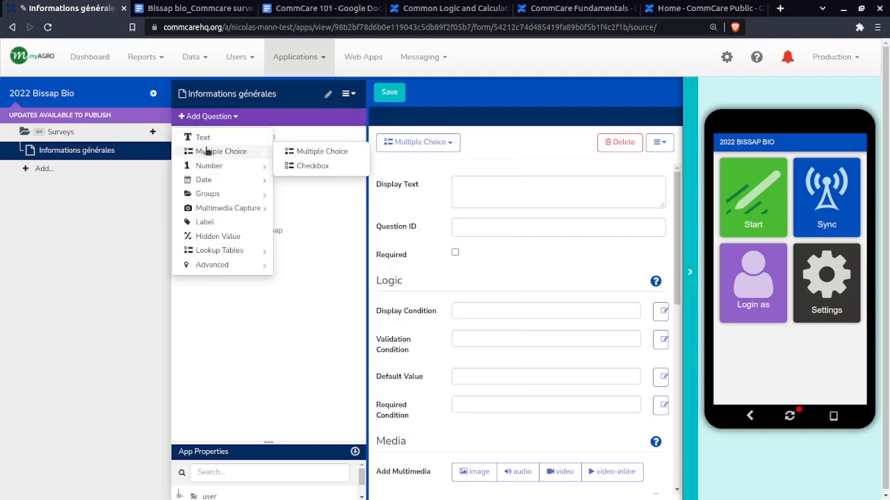
pyautogui.click(307, 169)
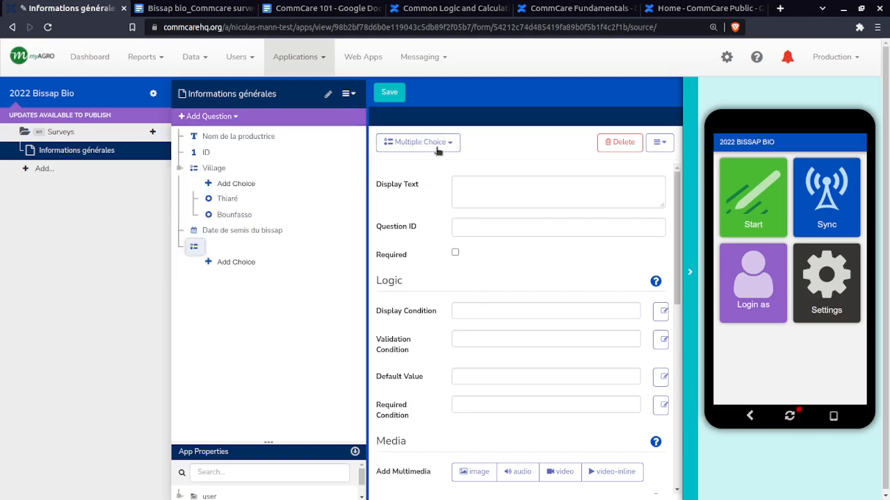
pyautogui.click(436, 147)
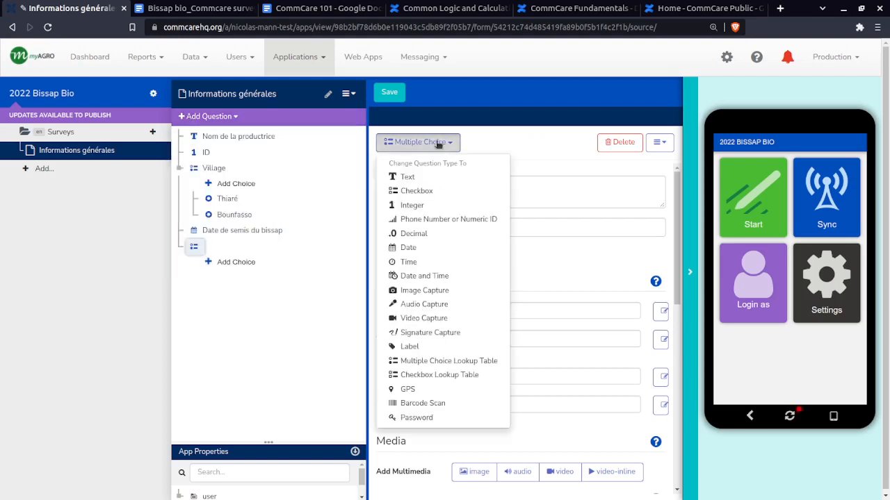
pyautogui.click(421, 192)
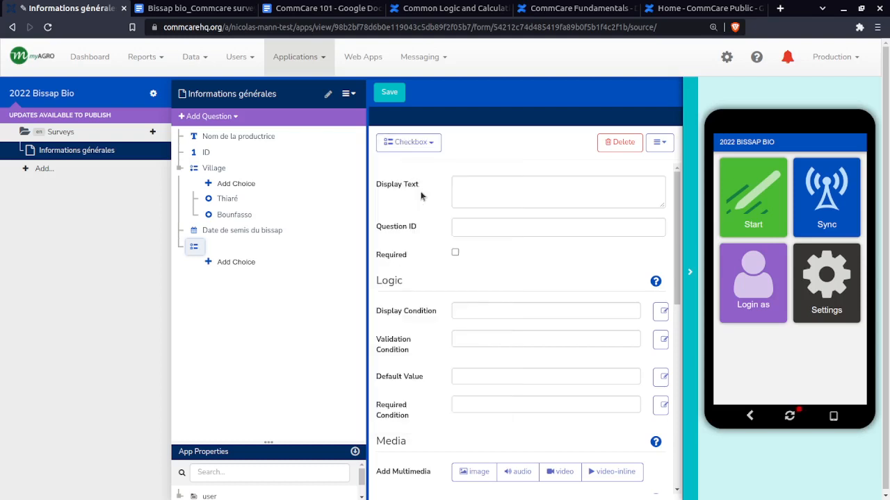
# Set the new question's display text to Cultures avoisinantes de la parcelle de bissap bio and mark it as required
pyautogui.click(515, 196)
pyautogui.hotkey('ctrl', 'v')
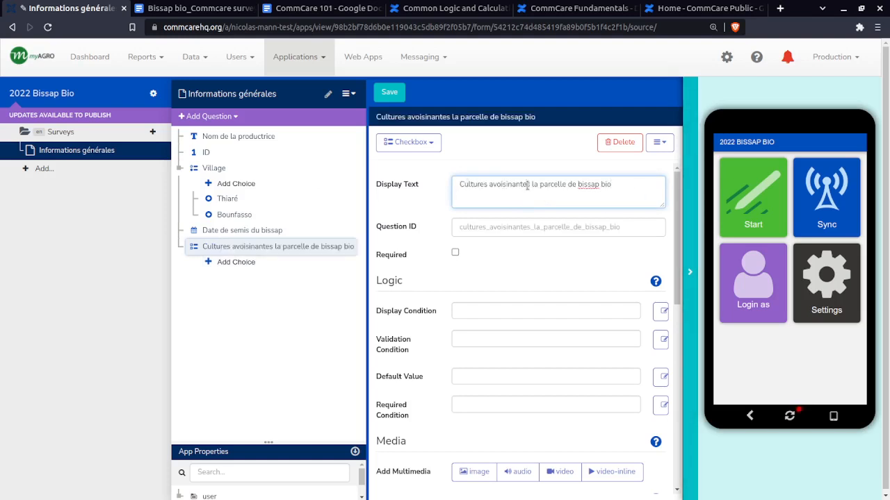
pyautogui.write('de')
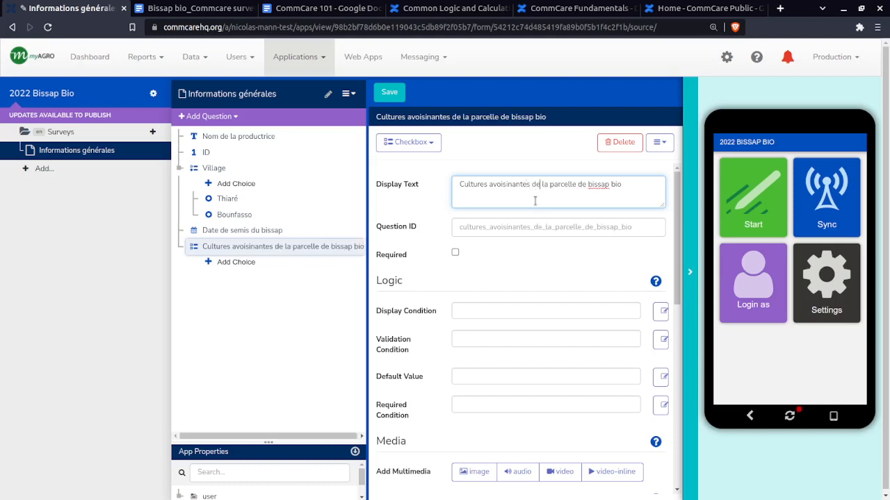
pyautogui.click(455, 253)
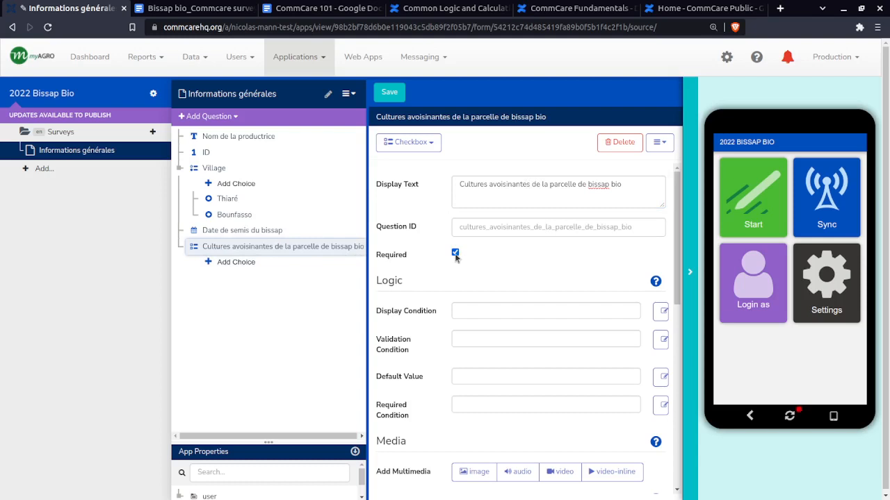
# Shorten the question ID of the Cultures avoisinantes question to cultures_avoisinantes
pyautogui.click(208, 230)
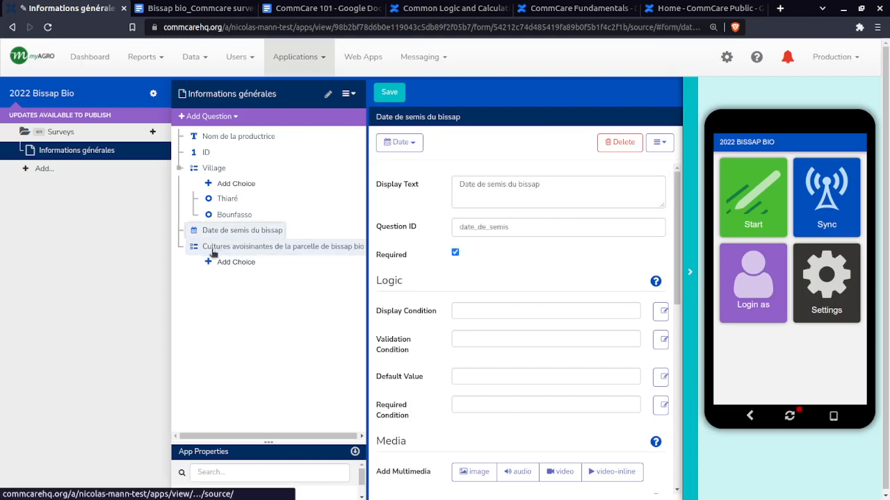
pyautogui.click(212, 249)
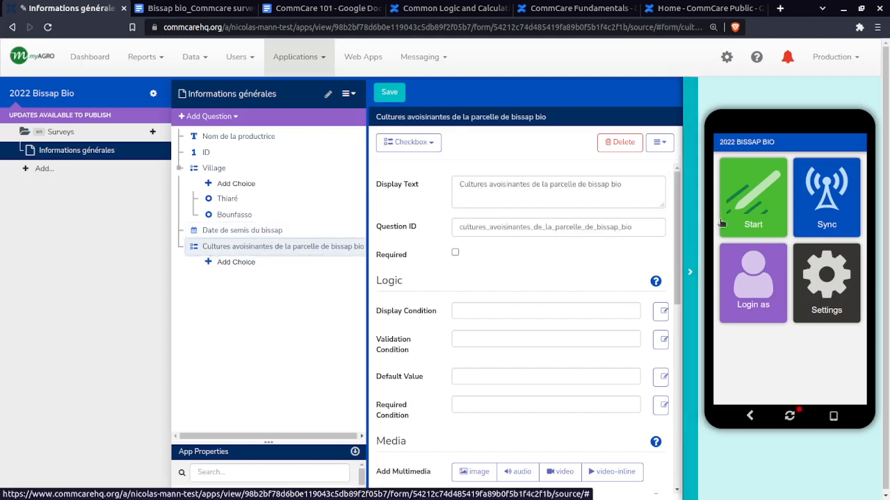
pyautogui.moveTo(644, 228); pyautogui.dragTo(532, 228)
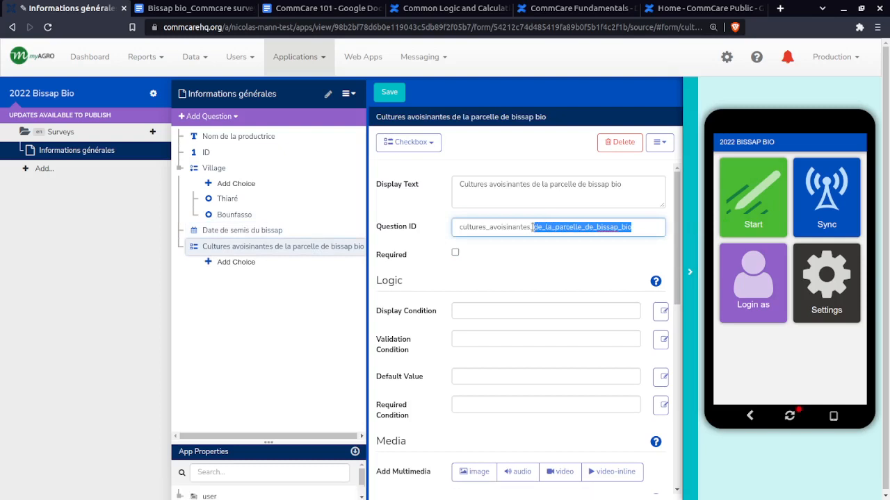
pyautogui.press('BackSpace')
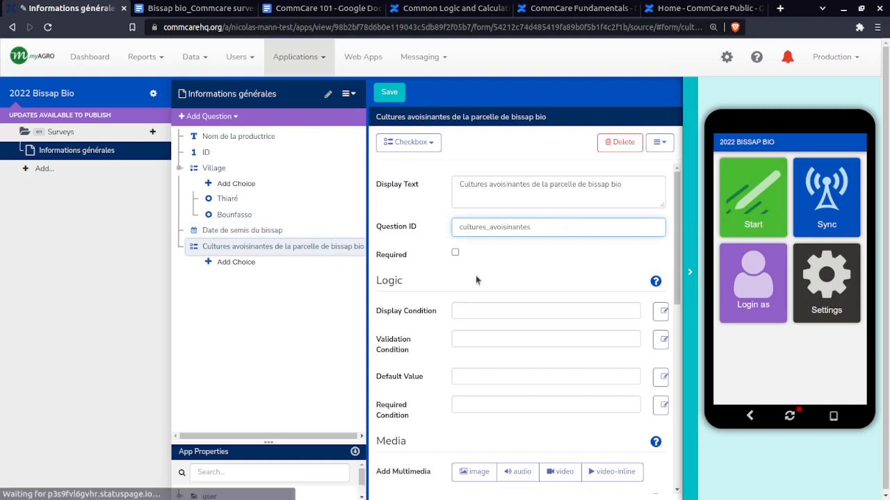
pyautogui.doubleClick(500, 230)
pyautogui.click(449, 229)
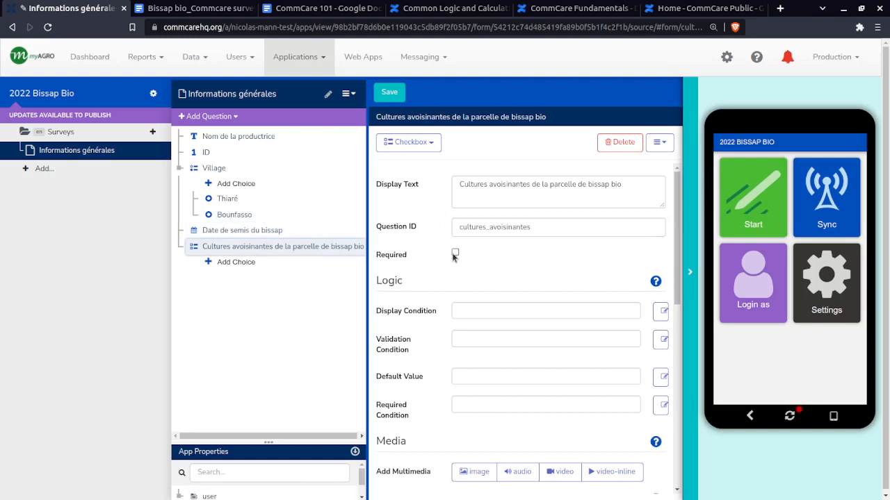
# Add a choice to the Cultures avoisinantes question with display text Maïs and choice value mais, without the diaeresis
pyautogui.click(234, 264)
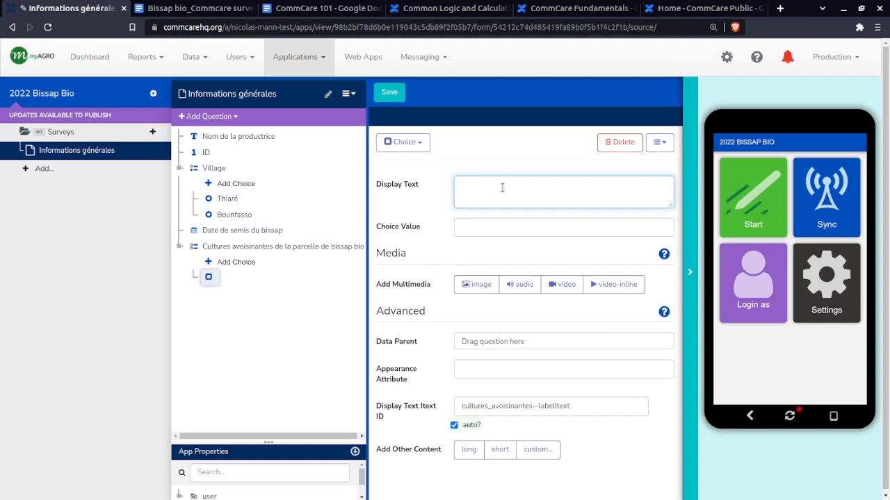
pyautogui.write('Mais')
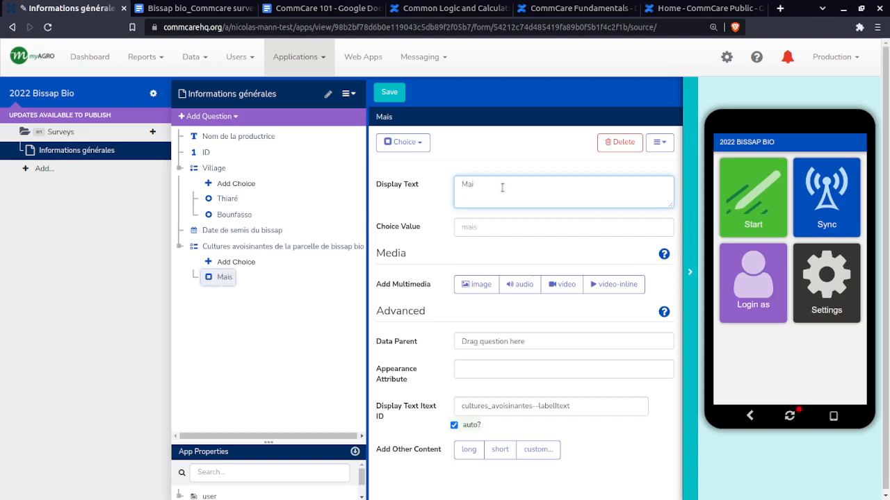
pyautogui.press('super+space')
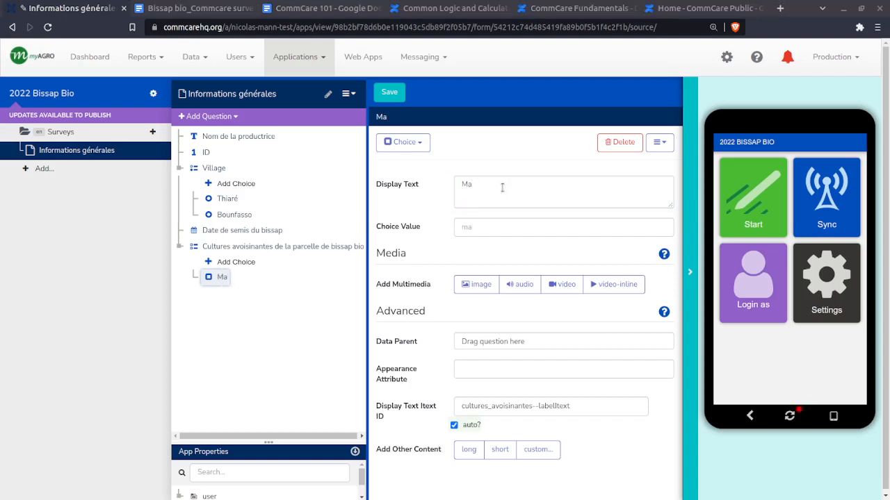
pyautogui.click(502, 187)
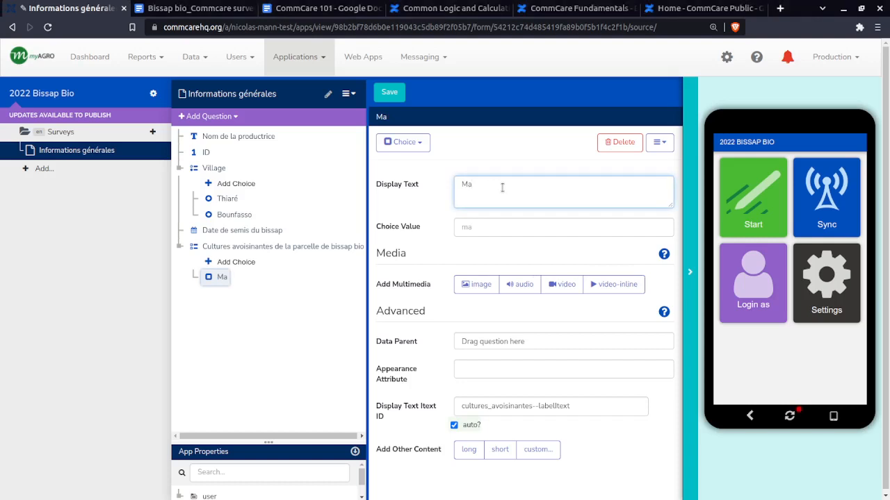
pyautogui.write('ï')
pyautogui.press('super+space')
pyautogui.press('super+space')
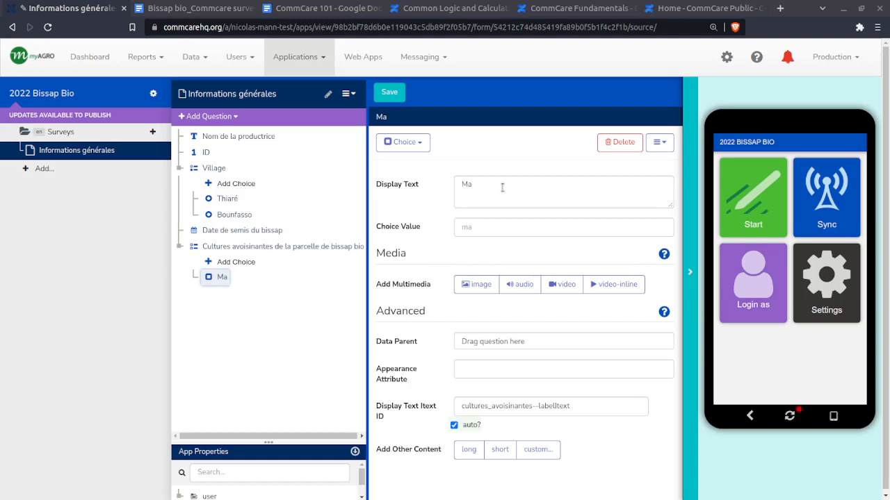
pyautogui.click(495, 192)
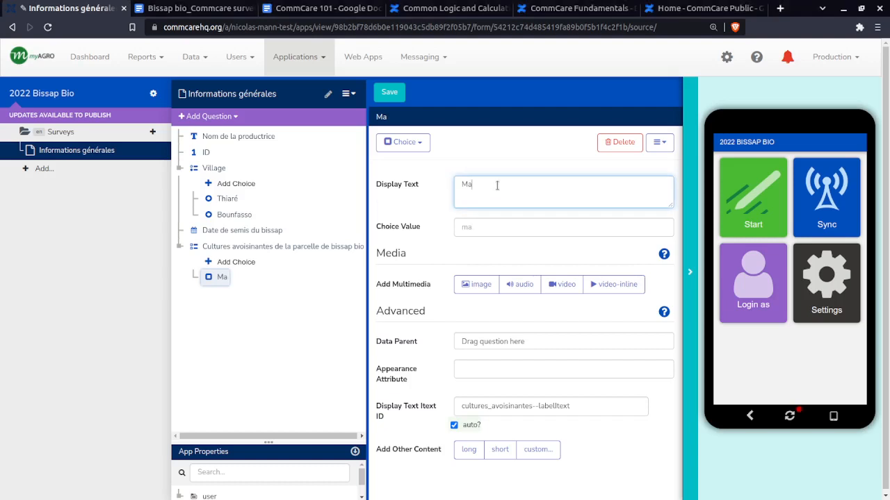
pyautogui.write('ïs')
pyautogui.click(553, 229)
pyautogui.write('mais')
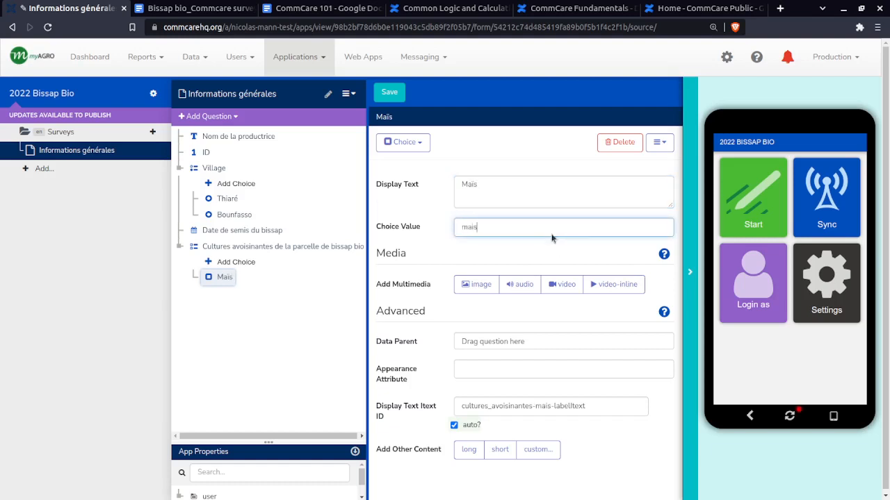
# Add the choices Arachide, Mil, Sorgho and Gombo to the Cultures avoisinantes question, deleting the extra blank choice
pyautogui.click(253, 262)
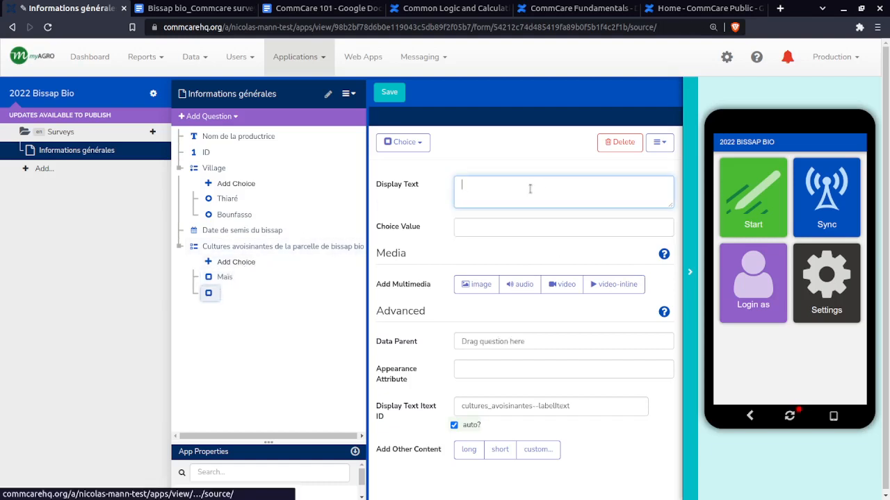
pyautogui.write('Arachide')
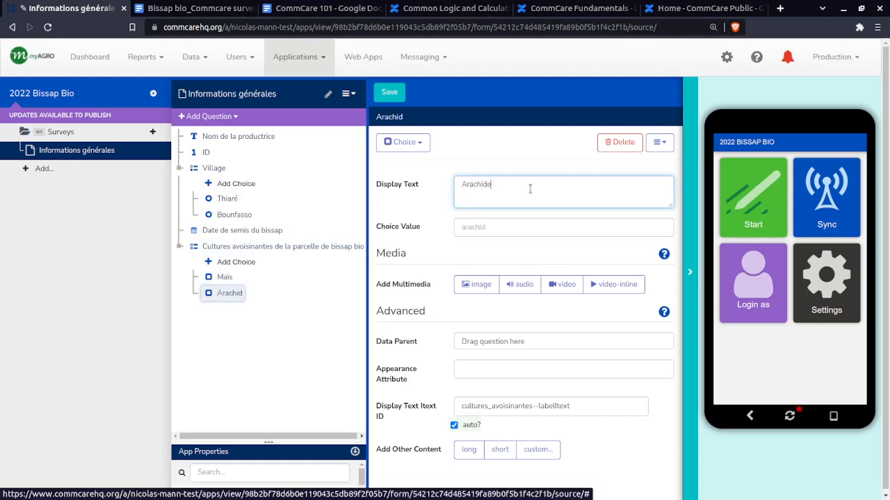
pyautogui.click(236, 262)
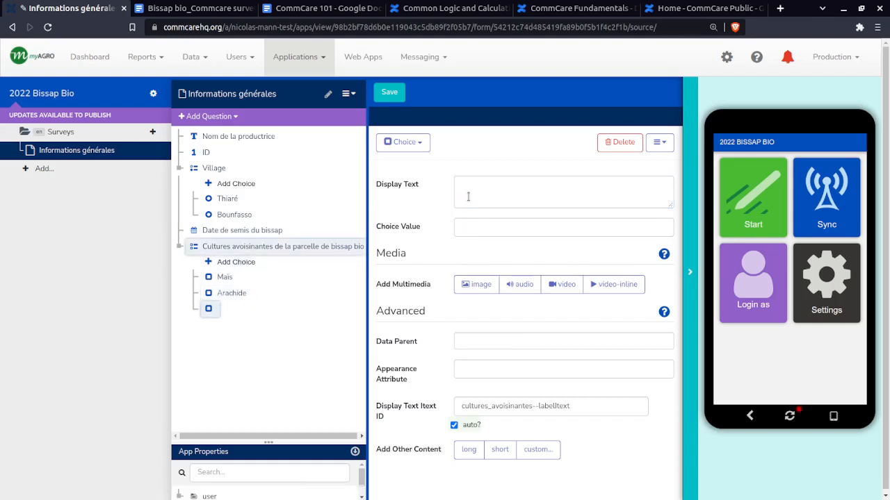
pyautogui.write('Mil')
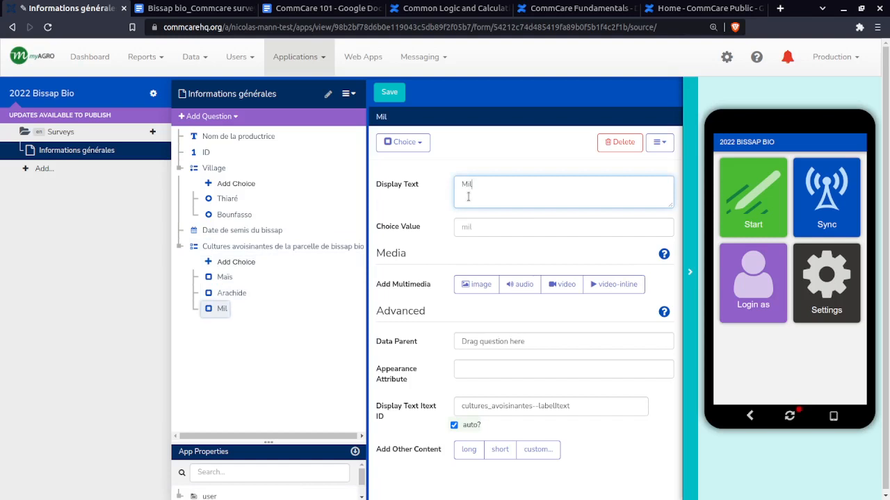
pyautogui.click(235, 262)
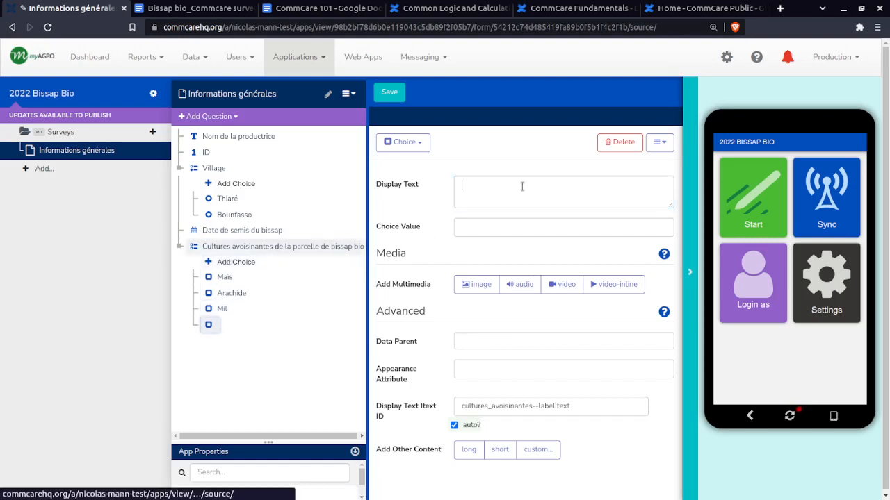
pyautogui.write('Sorgho')
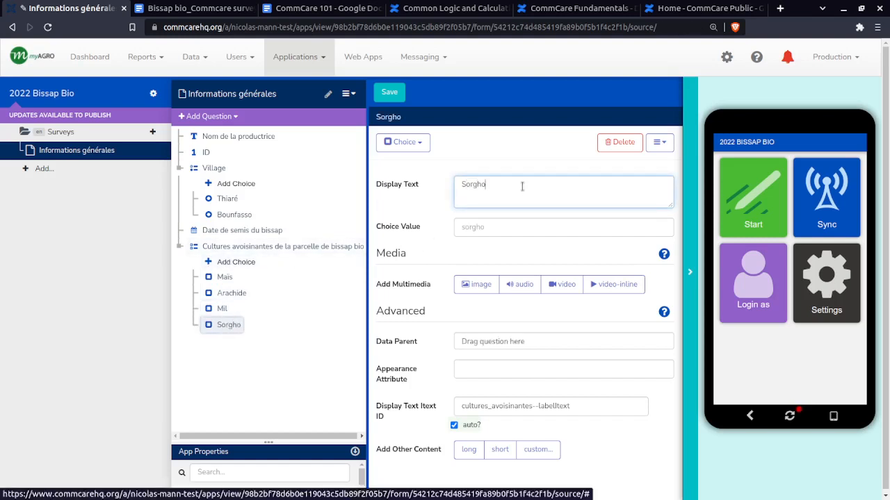
pyautogui.click(236, 262)
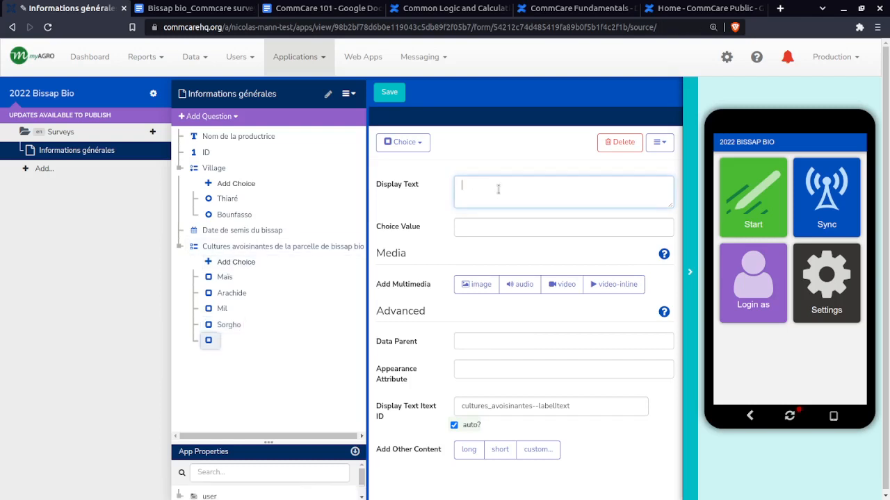
pyautogui.write('Gombo')
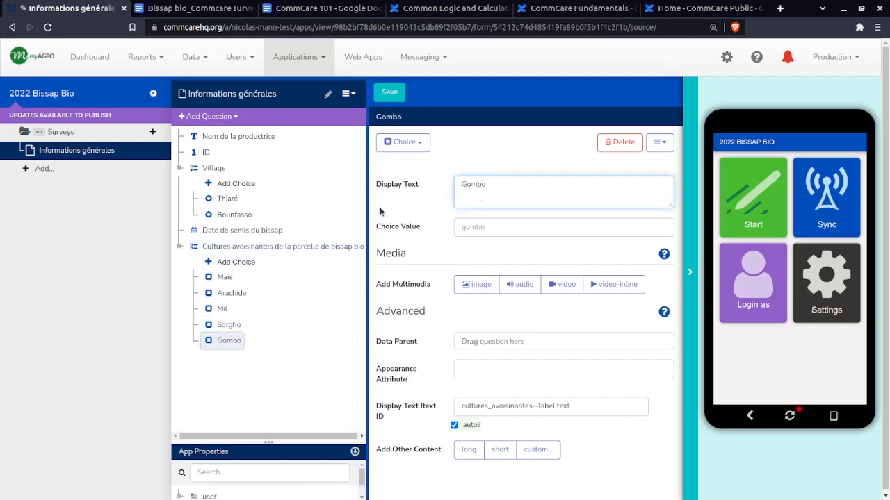
pyautogui.click(250, 263)
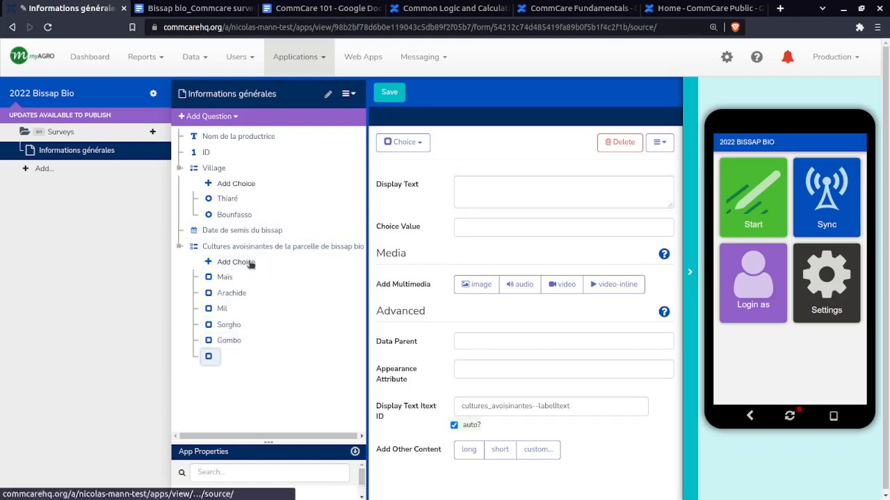
pyautogui.click(621, 142)
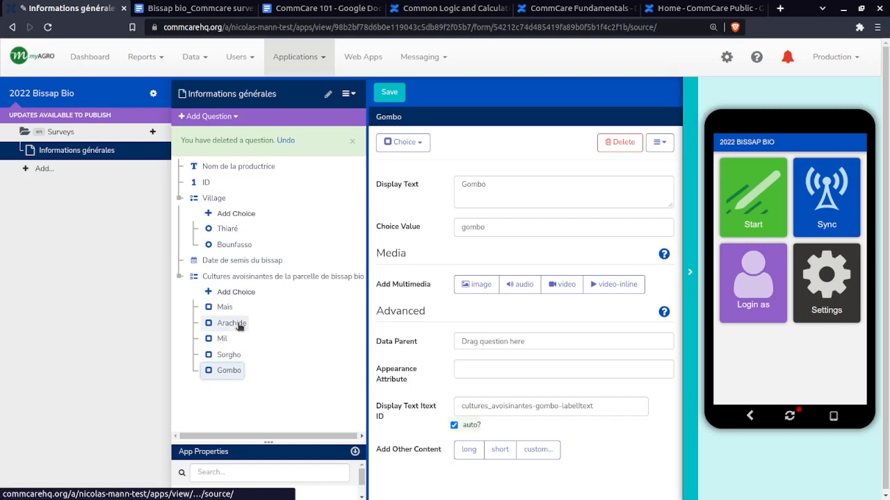
# Examine the Cultures avoisinantes question's logic settings, including its display condition, and the question types available for adding
pyautogui.click(234, 276)
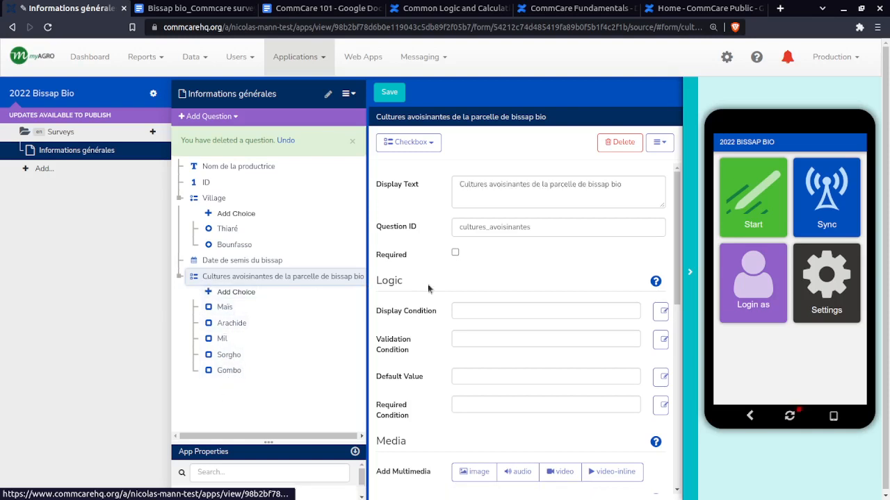
pyautogui.click(480, 311)
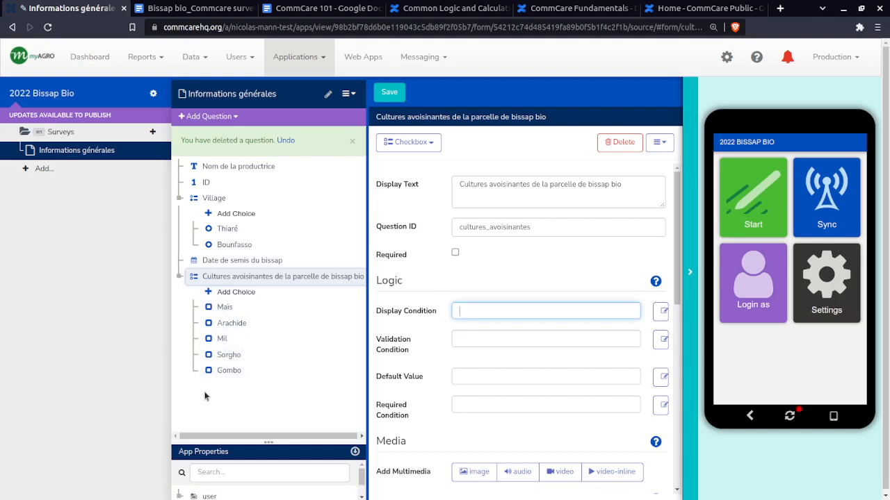
pyautogui.click(214, 278)
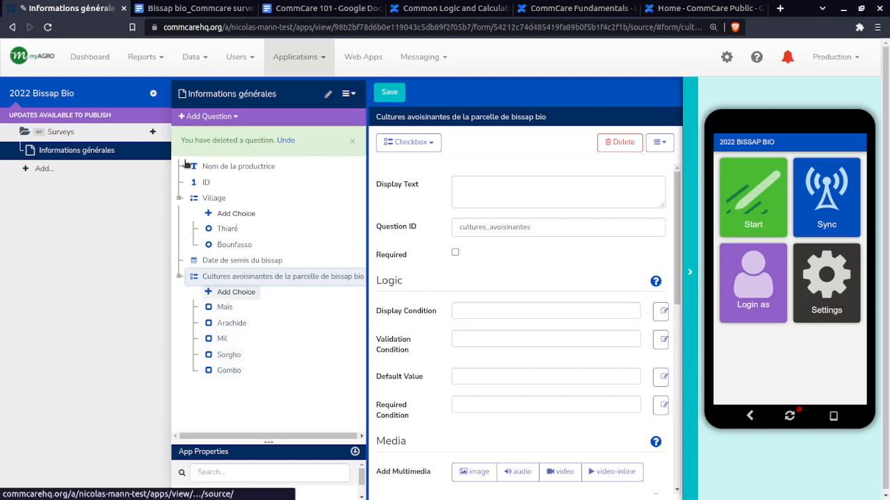
pyautogui.click(486, 312)
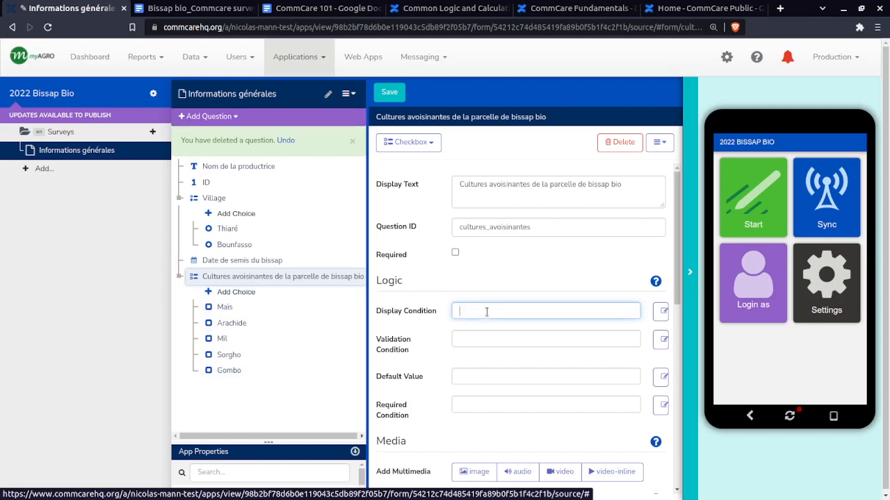
pyautogui.click(194, 116)
pyautogui.moveTo(215, 183)
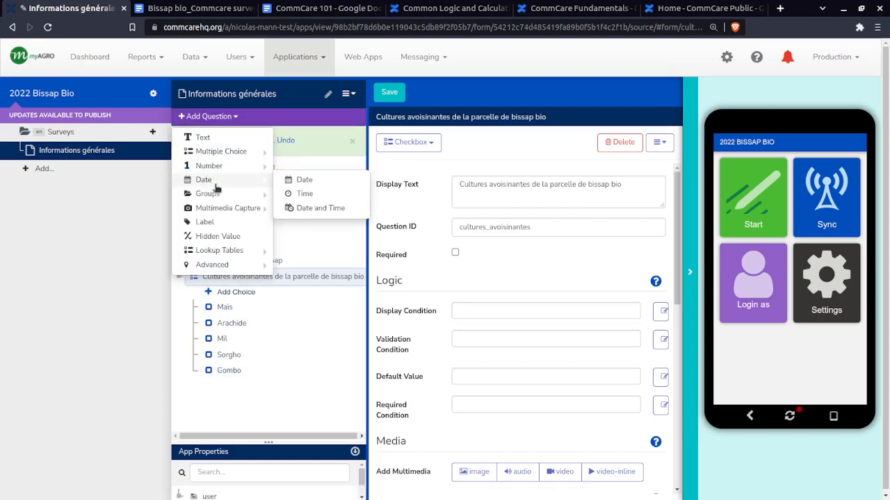
pyautogui.click(153, 319)
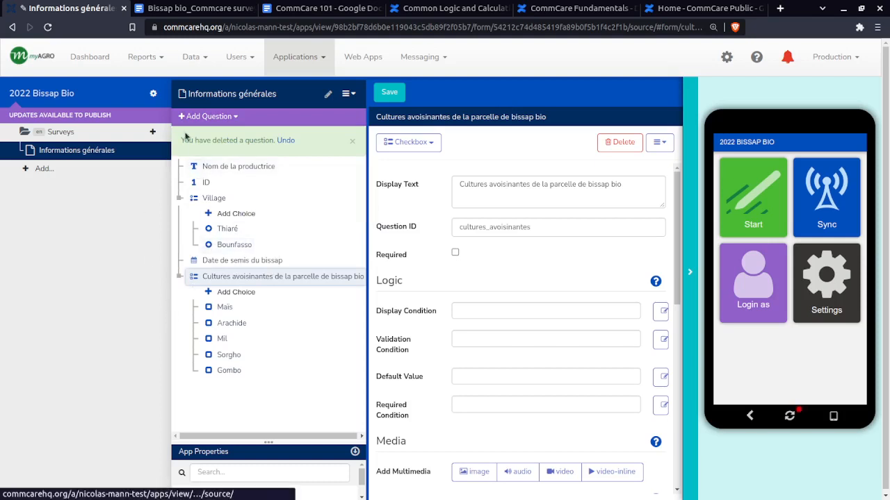
pyautogui.click(206, 118)
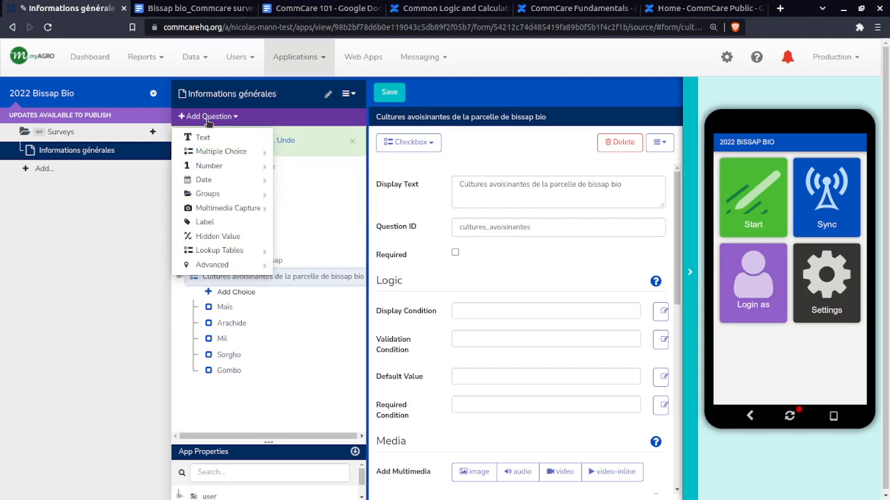
pyautogui.click(581, 111)
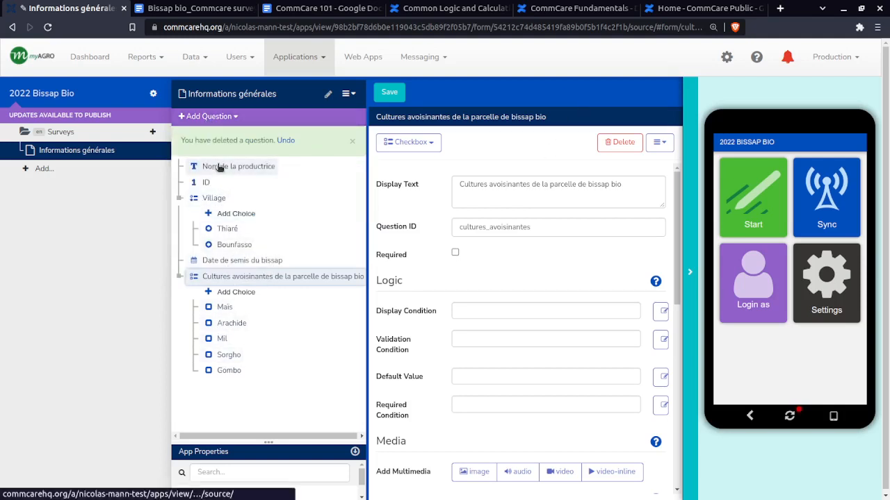
# Try to refresh the app preview to a new version and sync its user data, staying on the unsaved form
pyautogui.click(790, 417)
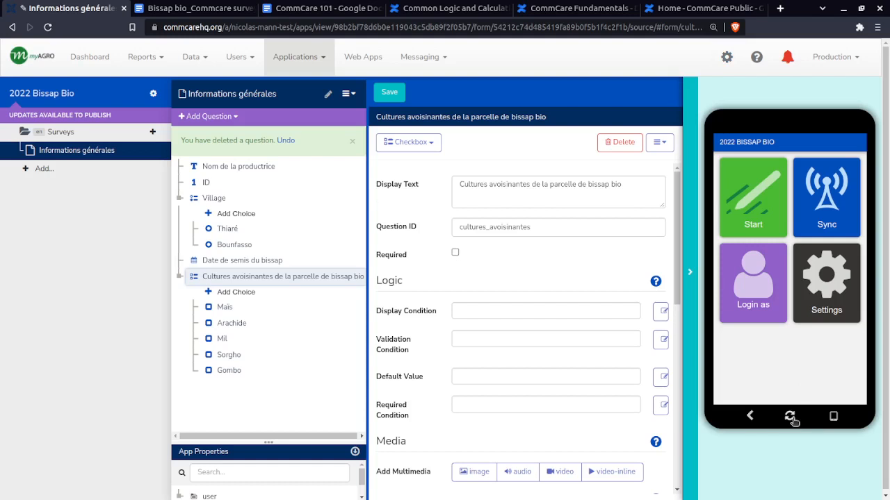
pyautogui.click(790, 417)
pyautogui.click(764, 201)
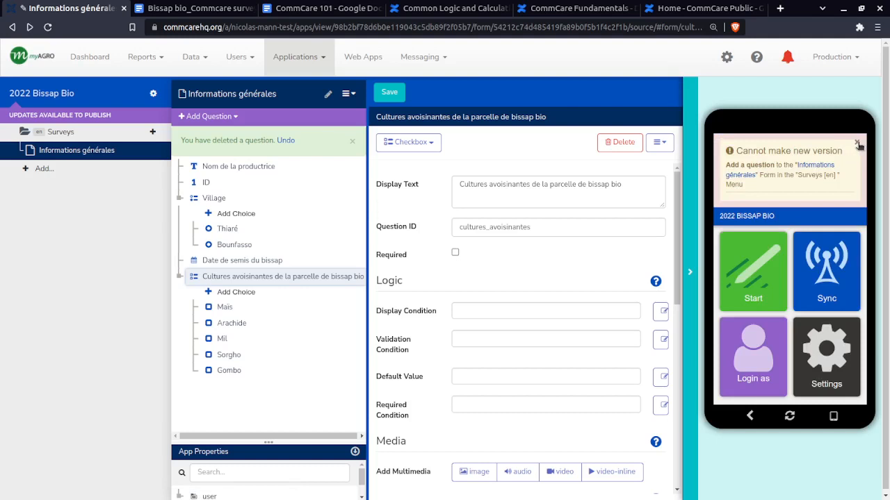
pyautogui.click(857, 143)
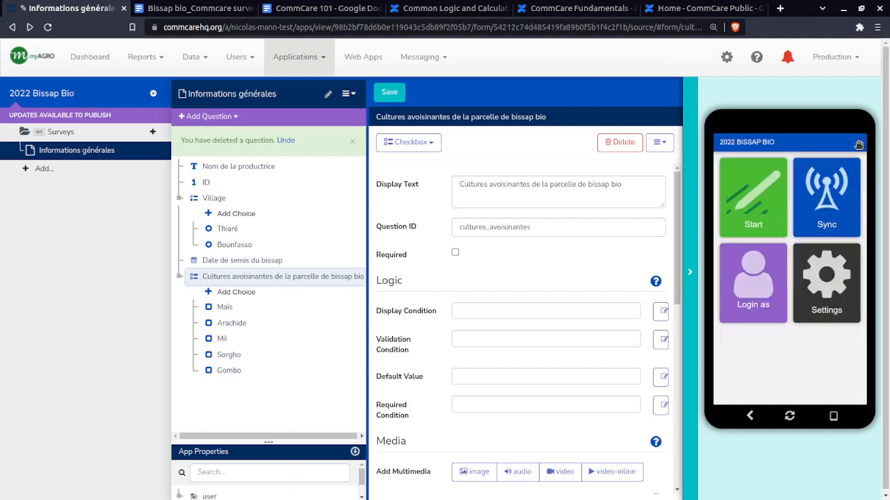
pyautogui.click(827, 215)
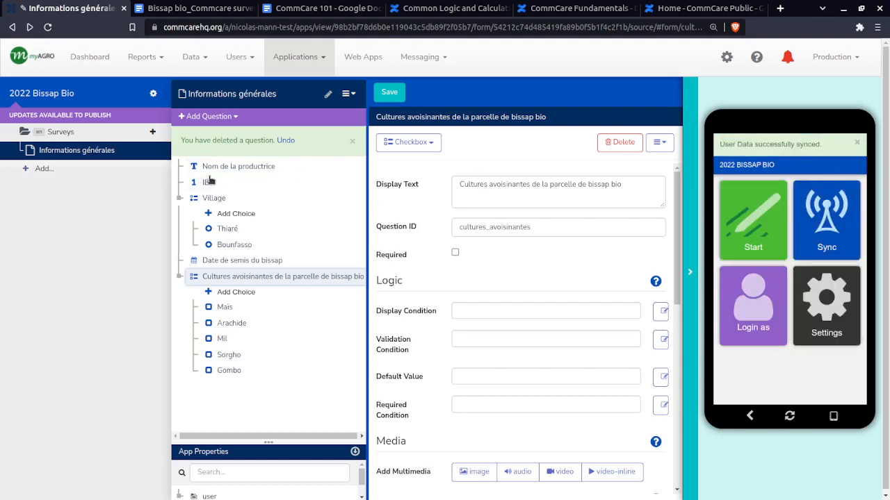
pyautogui.click(759, 233)
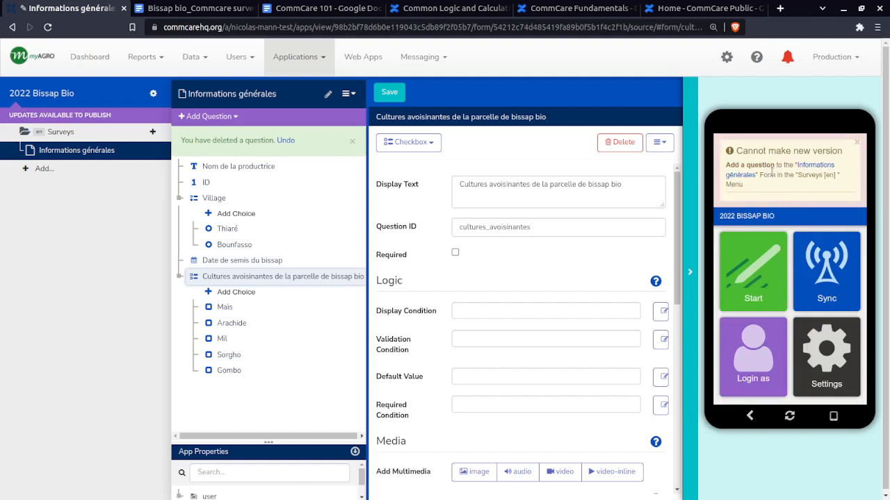
pyautogui.moveTo(770, 179); pyautogui.dragTo(780, 179)
pyautogui.click(71, 133)
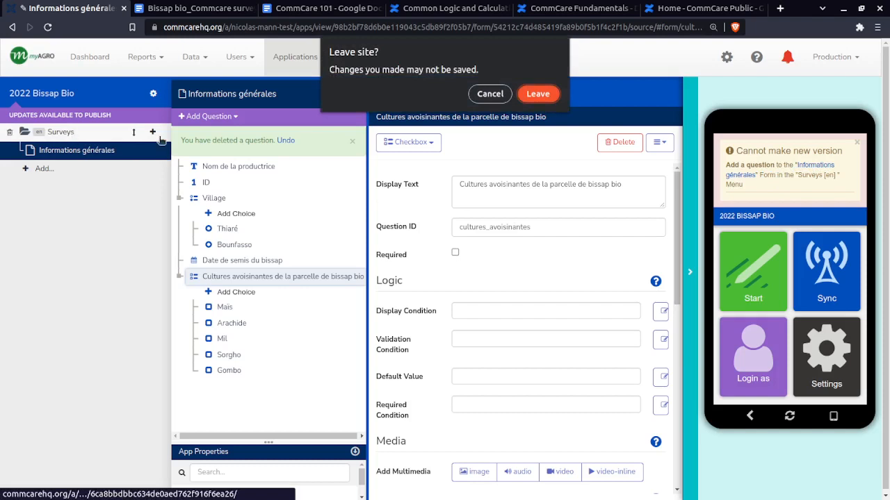
pyautogui.click(489, 95)
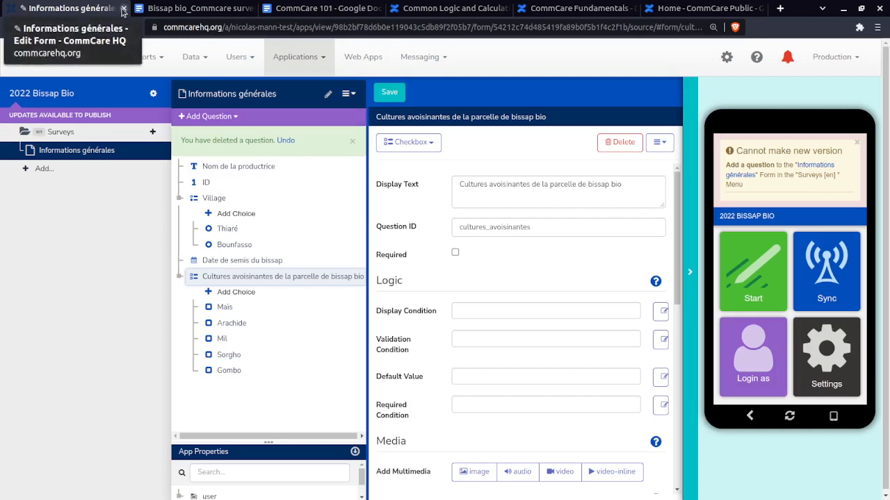
# Save the Informations générales form, overwriting the conflicting version, and dismiss the notice in the app preview
pyautogui.click(391, 94)
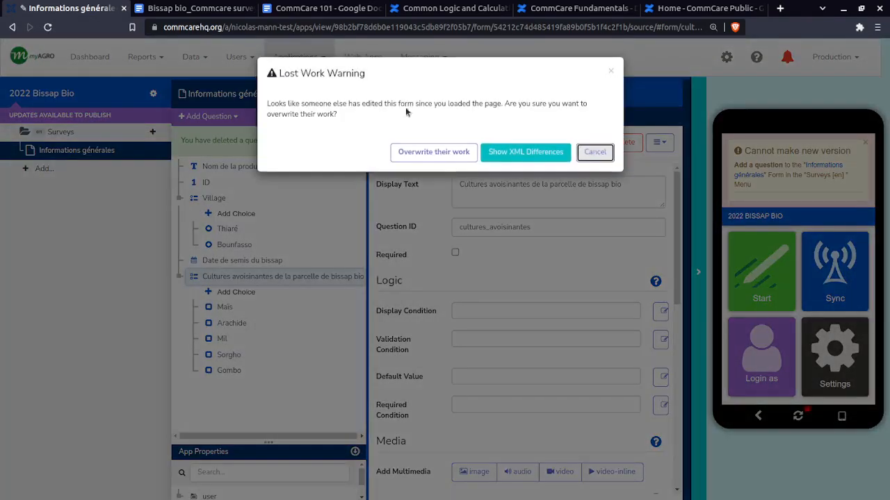
pyautogui.click(448, 158)
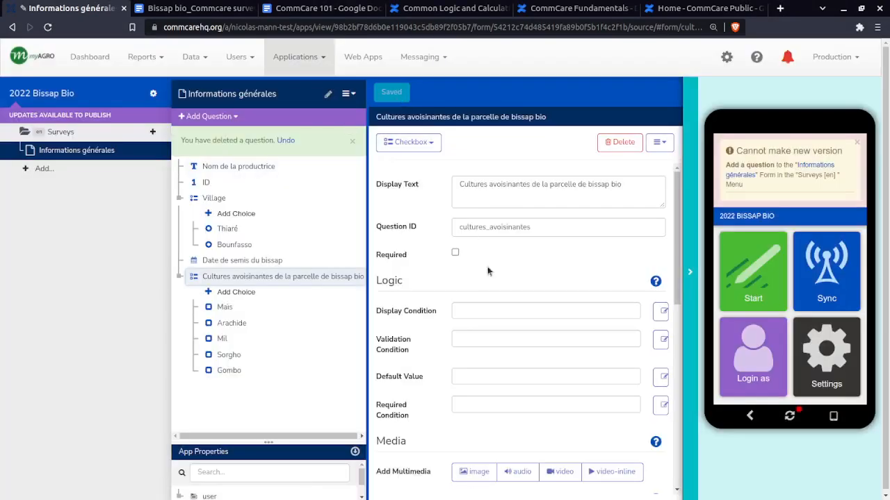
pyautogui.click(856, 143)
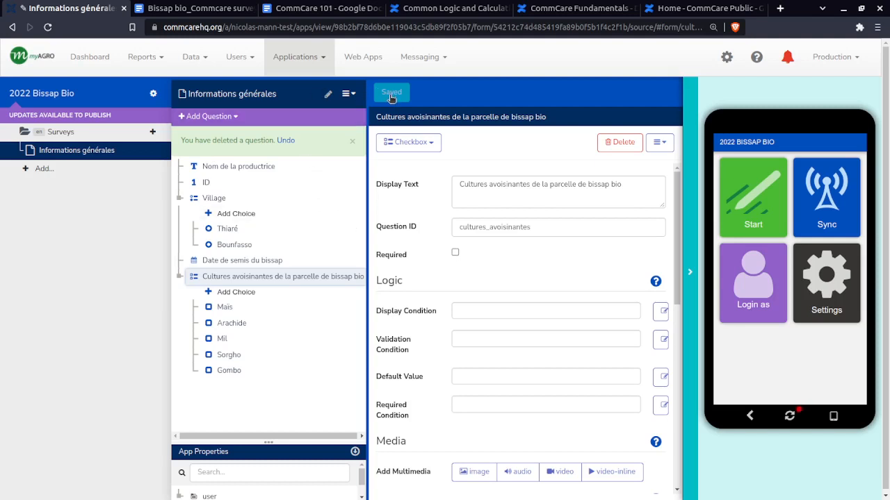
# Refresh the app preview, start the application and open the Informations générales form from Surveys
pyautogui.click(789, 417)
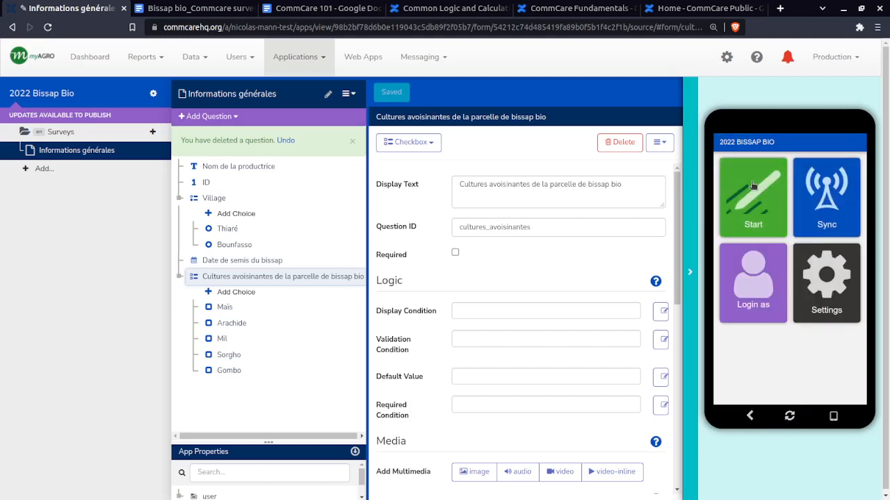
pyautogui.click(753, 185)
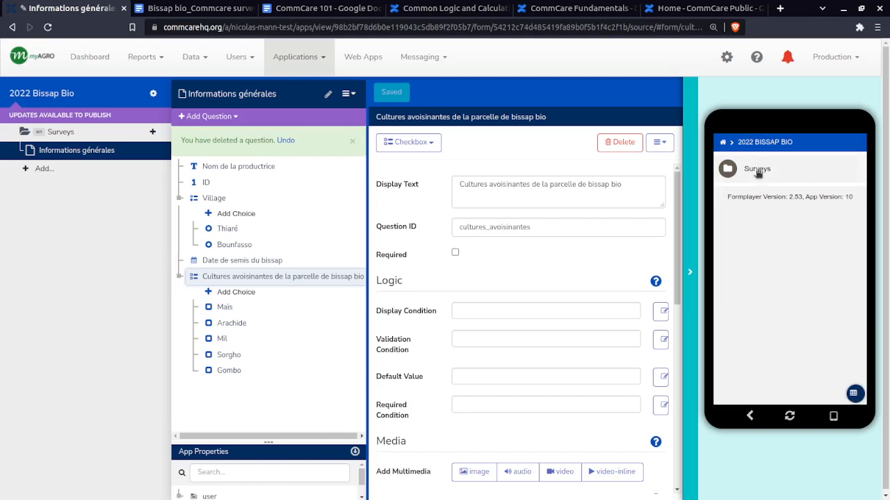
pyautogui.click(758, 171)
pyautogui.click(779, 174)
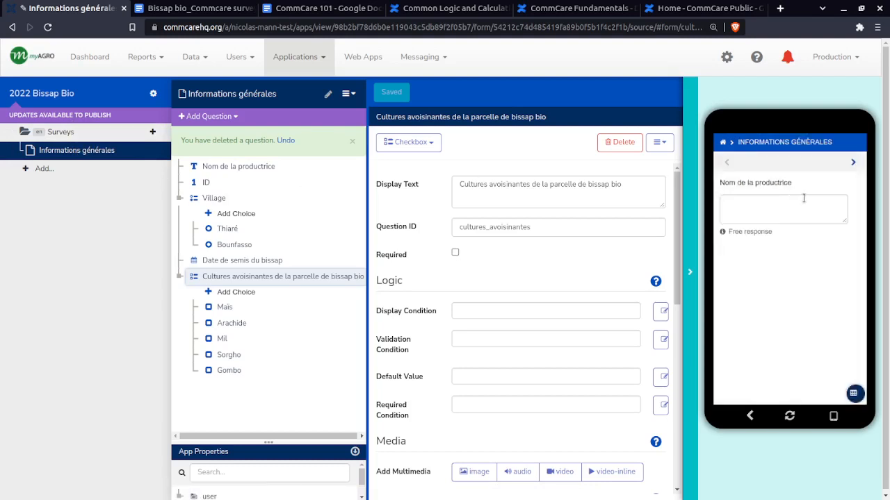
# Test the form in the preview by moving past Nom de la productrice, answering the ID question with a number and advancing
pyautogui.click(793, 223)
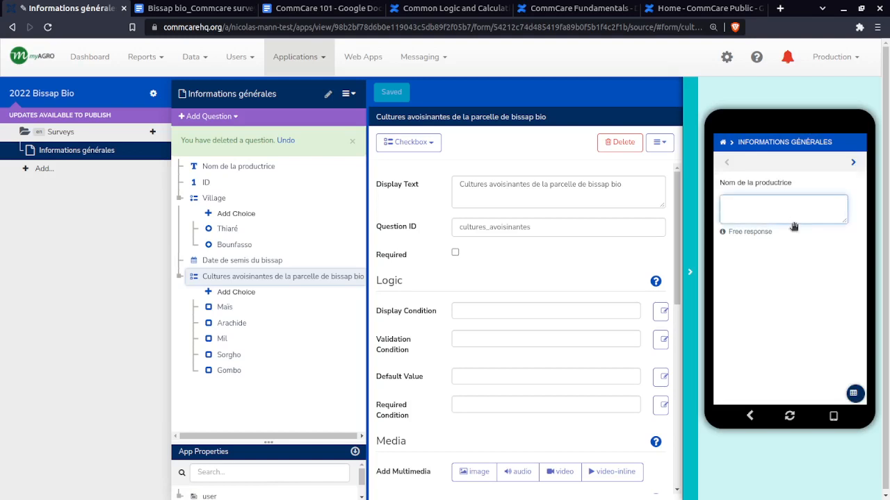
pyautogui.click(852, 164)
pyautogui.write('r')
pyautogui.press('Delete')
pyautogui.press('Delete')
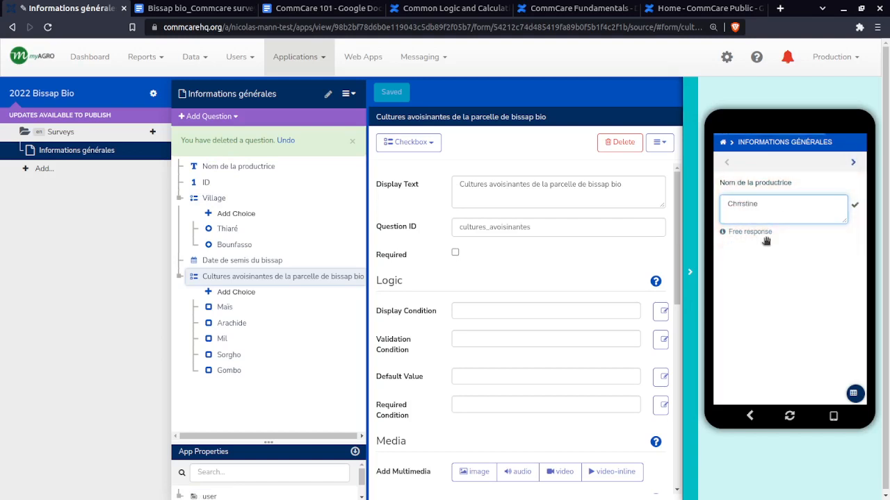
pyautogui.click(854, 163)
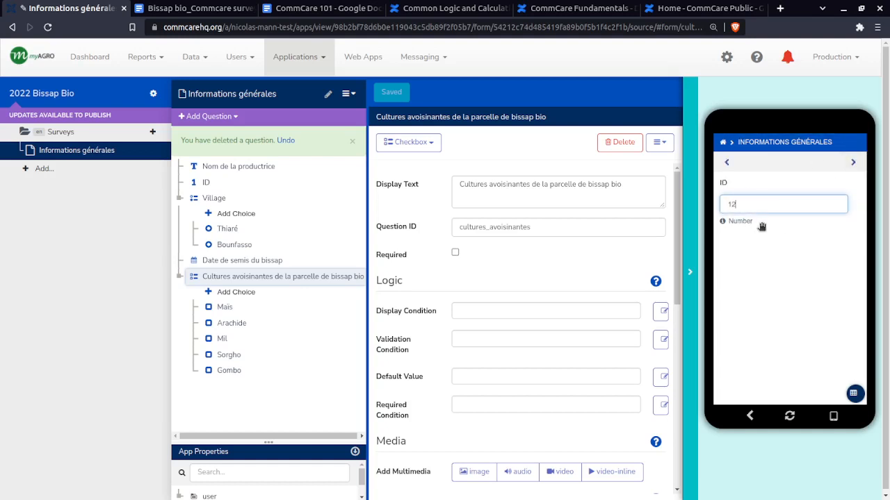
pyautogui.write('123qq')
pyautogui.write('ze')
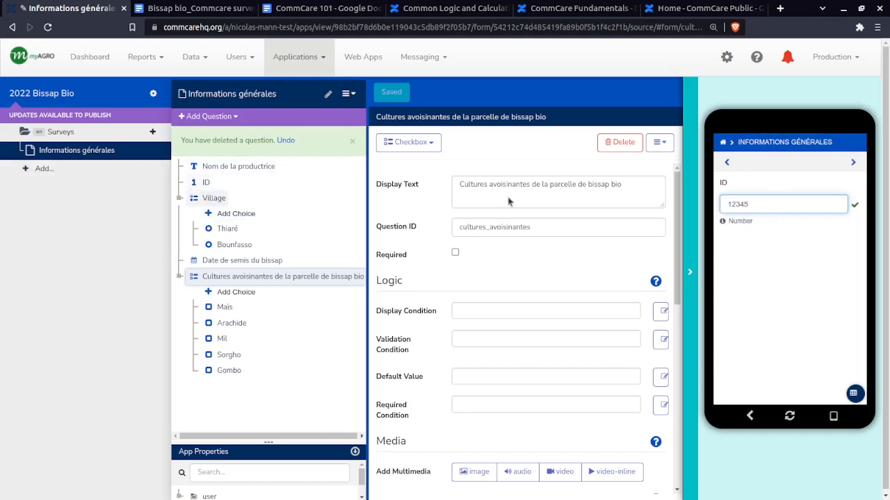
pyautogui.click(853, 162)
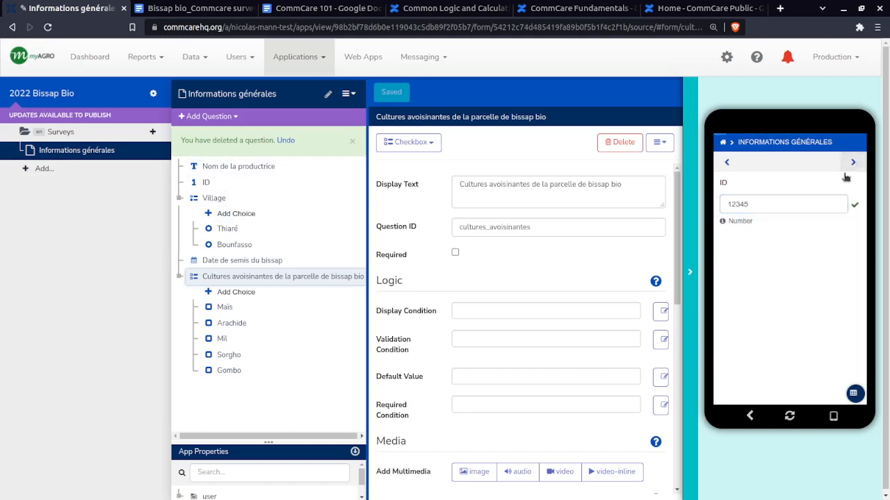
# Test the form in the preview by choosing Thiaré for Village, setting Date de semis du bissap to 08/17/2022 and advancing past the cultures question unanswered
pyautogui.click(739, 209)
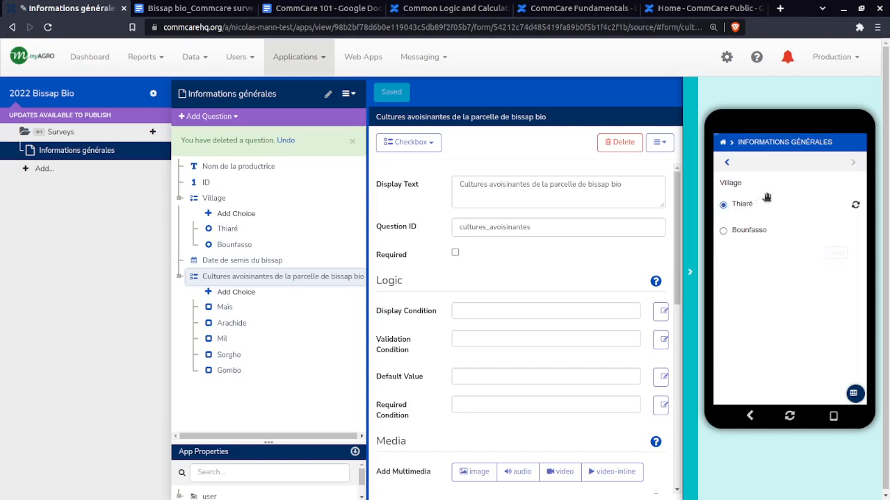
pyautogui.click(852, 162)
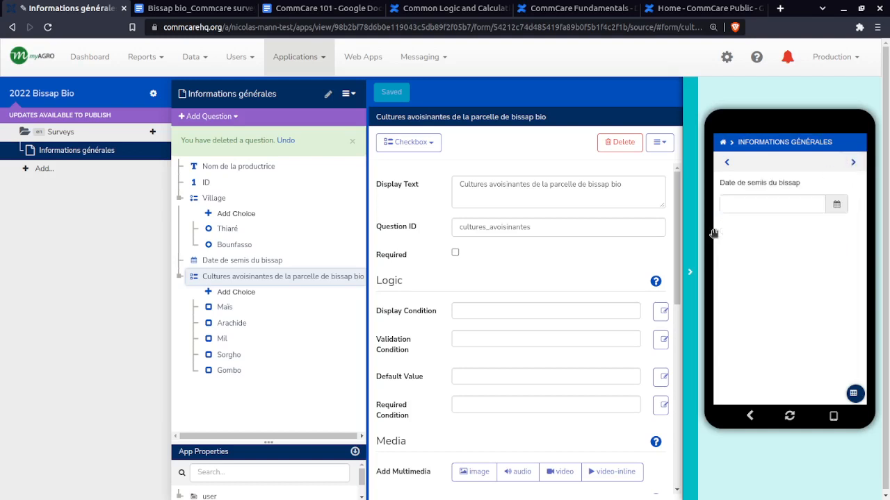
pyautogui.click(752, 201)
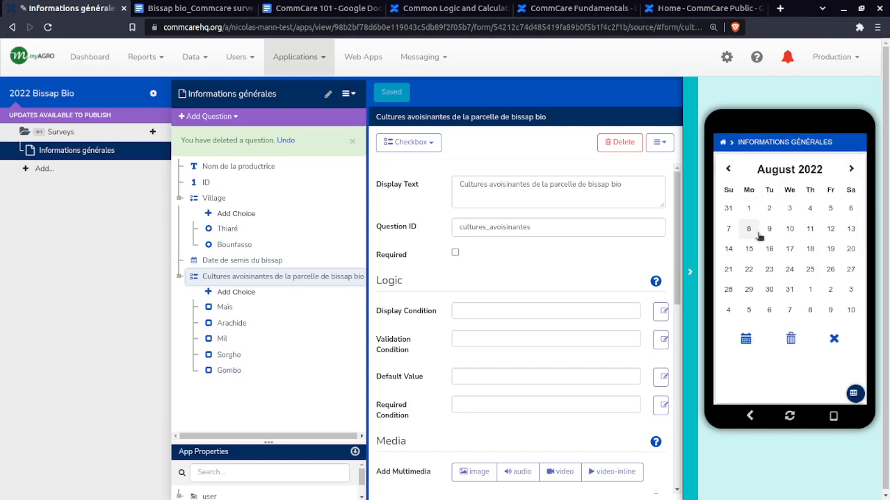
pyautogui.click(795, 254)
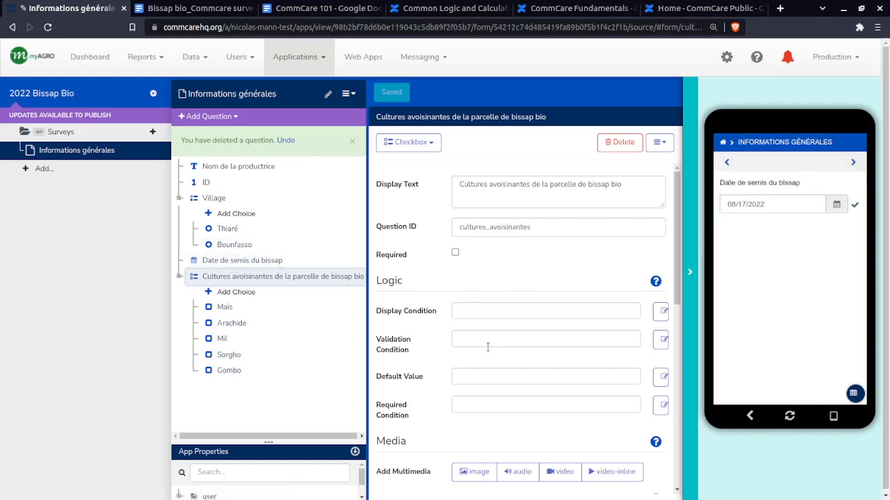
pyautogui.click(853, 164)
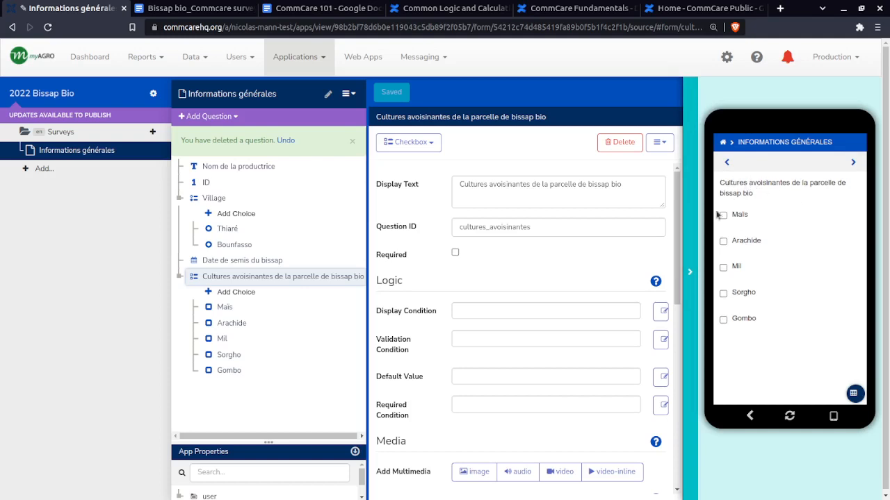
pyautogui.click(854, 164)
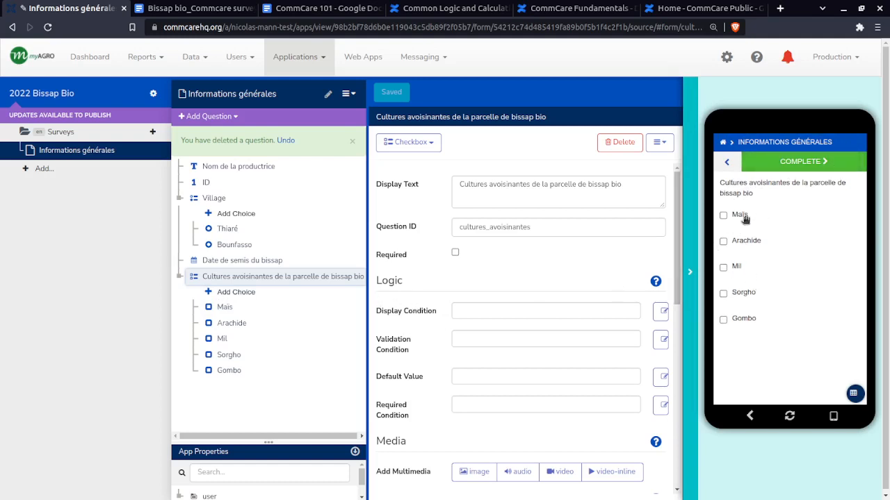
# Go back through the previewed questions one by one to Nom de la productrice
pyautogui.click(727, 163)
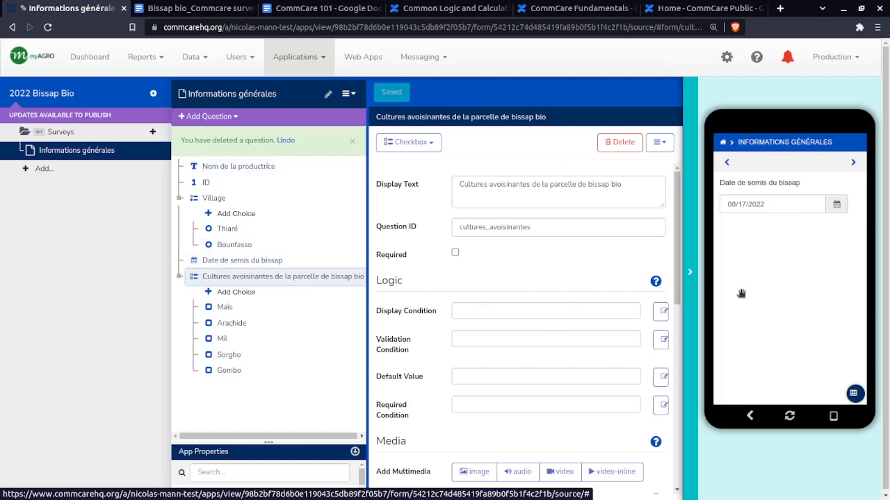
pyautogui.click(728, 163)
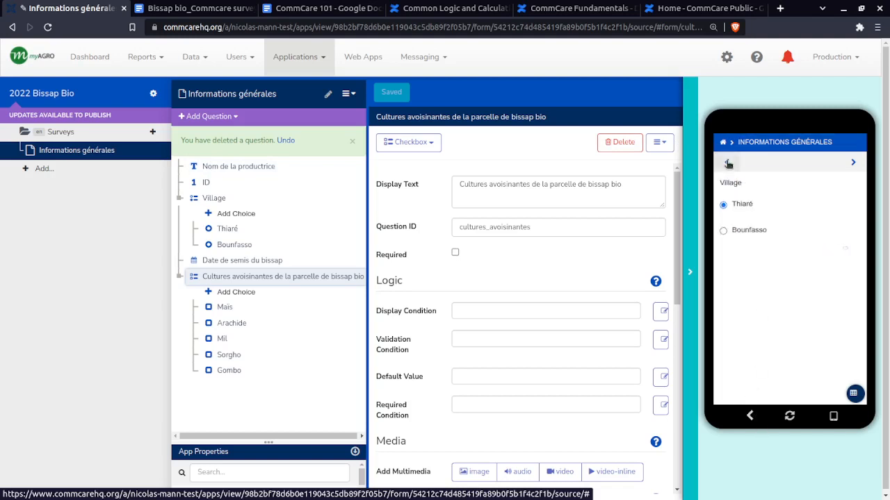
pyautogui.click(727, 164)
pyautogui.click(727, 163)
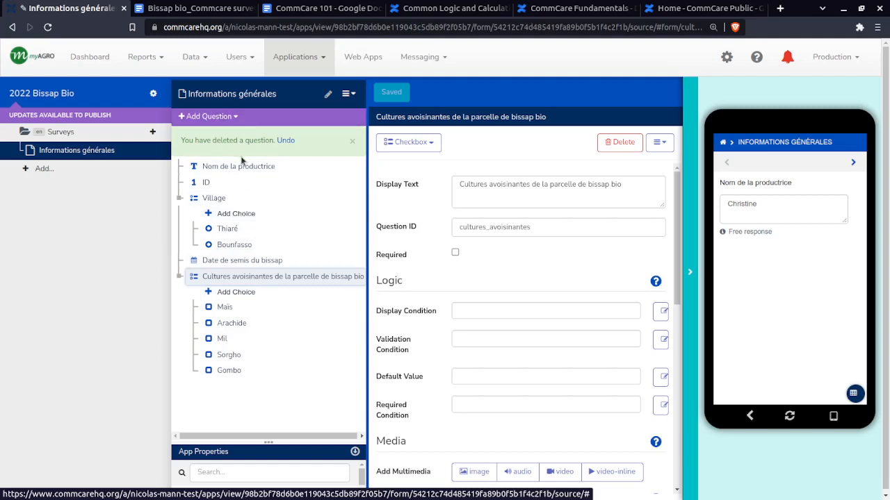
# Add a Question List group to the Informations générales form
pyautogui.click(198, 119)
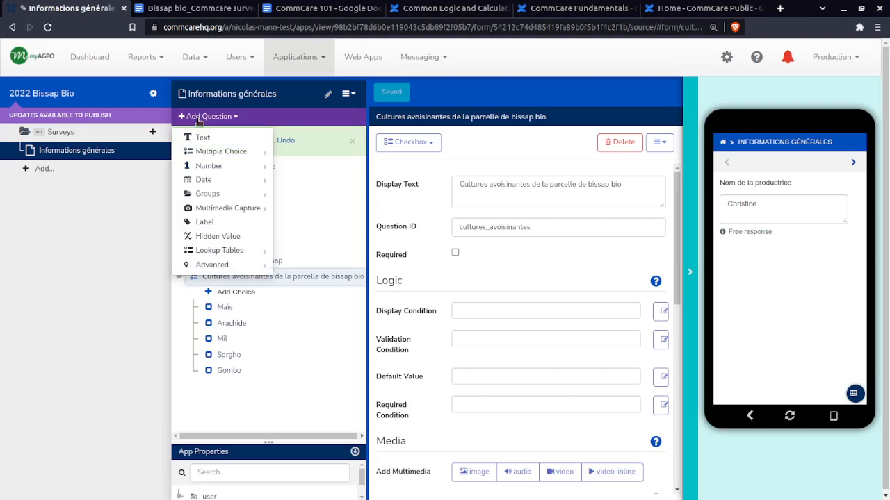
pyautogui.moveTo(200, 194)
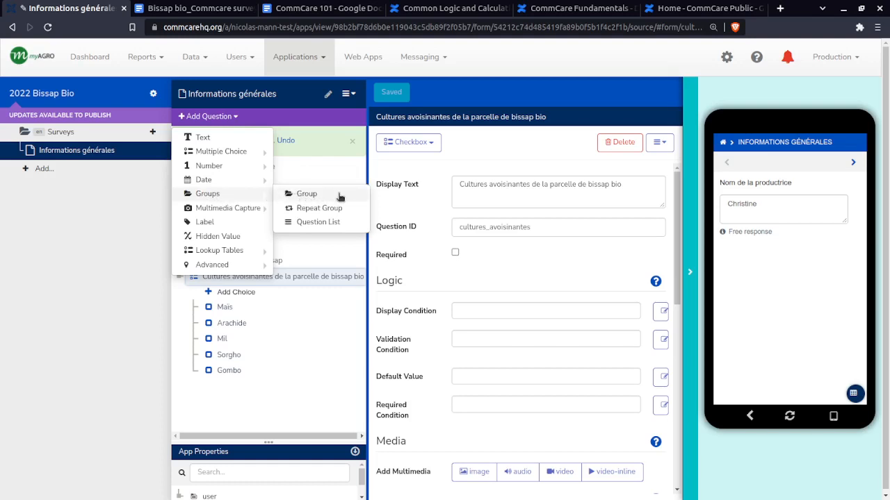
pyautogui.click(314, 222)
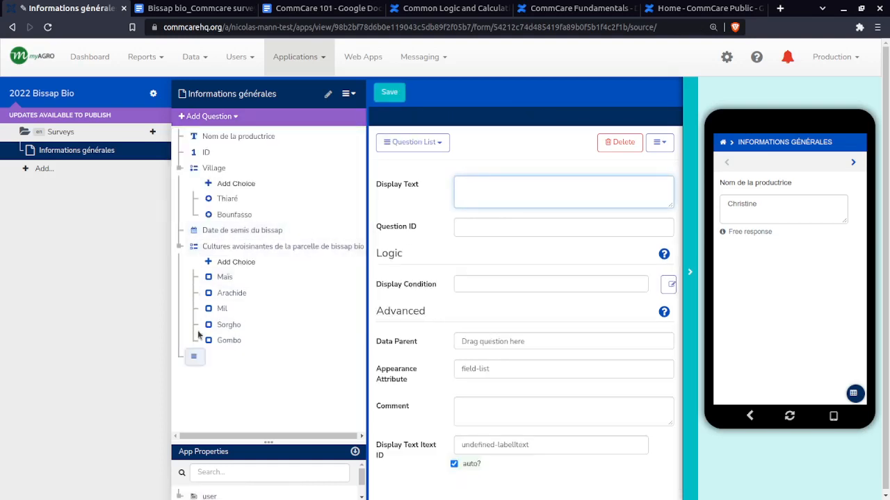
# Move the Nom de la productrice, ID and Village questions together into the new question list and place the list first in the form
pyautogui.click(217, 139)
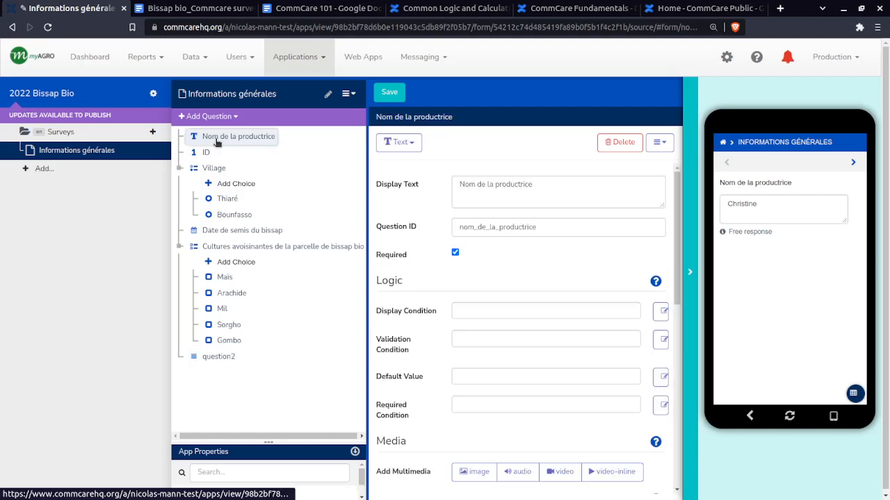
pyautogui.keyDown('ctrl'); pyautogui.click(205, 154); pyautogui.keyUp('ctrl')
pyautogui.keyDown('ctrl'); pyautogui.click(215, 169); pyautogui.keyUp('ctrl')
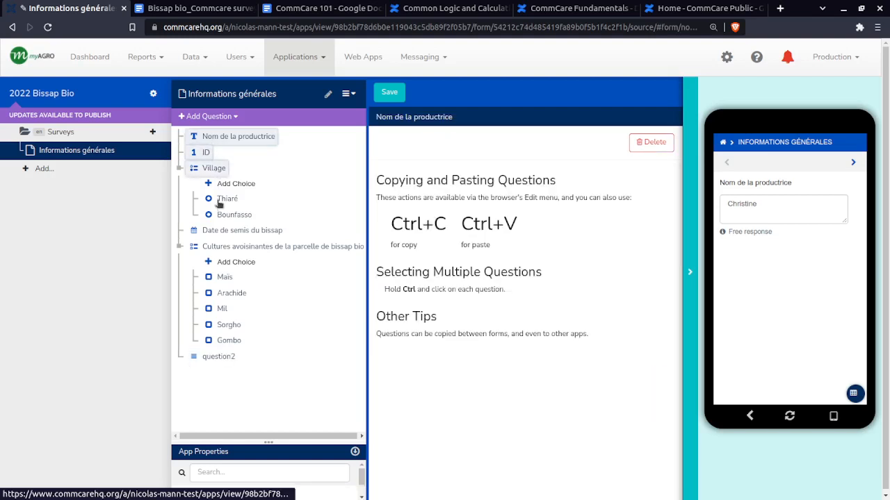
pyautogui.keyDown('ctrl'); pyautogui.click(218, 232); pyautogui.keyUp('ctrl')
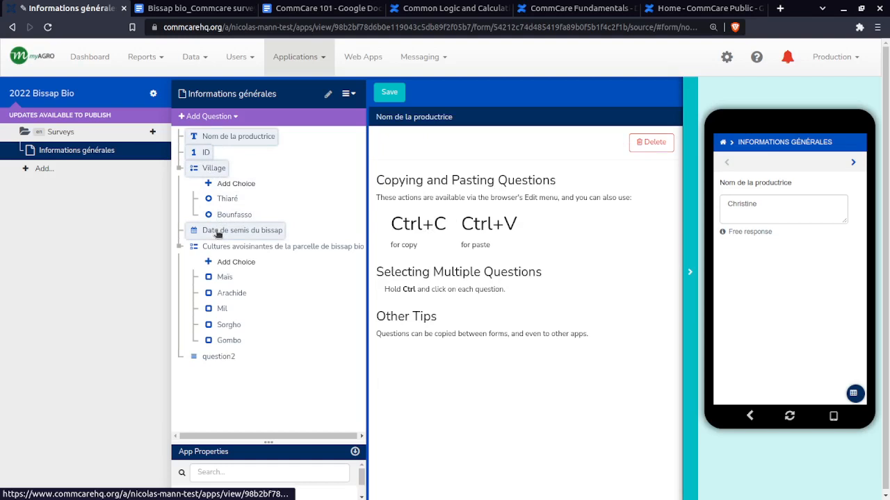
pyautogui.keyDown('ctrl'); pyautogui.click(224, 248); pyautogui.keyUp('ctrl')
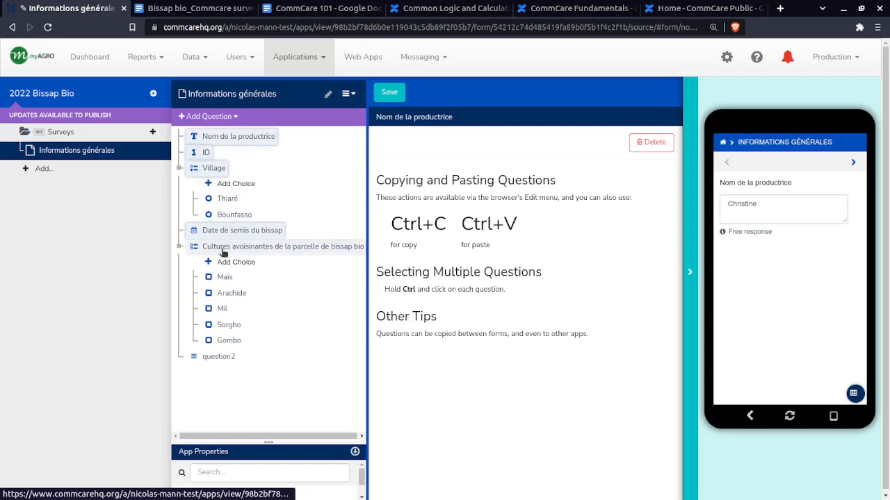
pyautogui.keyDown('ctrl'); pyautogui.click(223, 250); pyautogui.keyUp('ctrl')
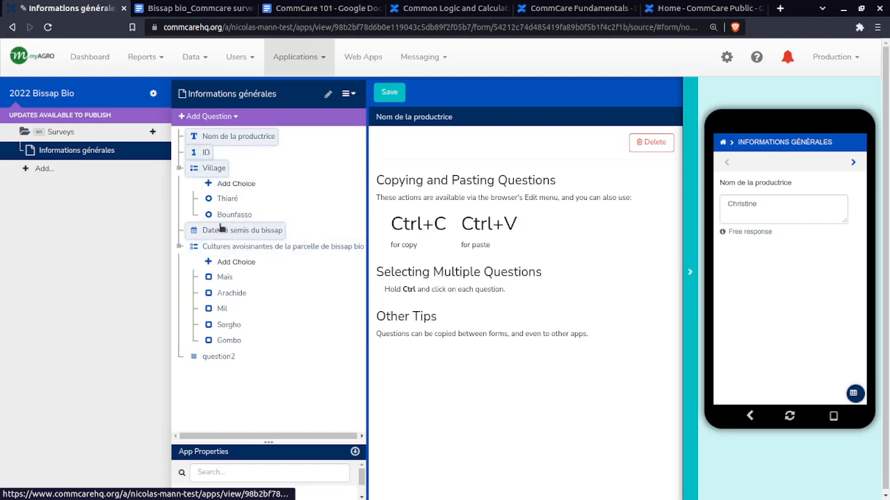
pyautogui.keyDown('ctrl'); pyautogui.click(218, 232); pyautogui.keyUp('ctrl')
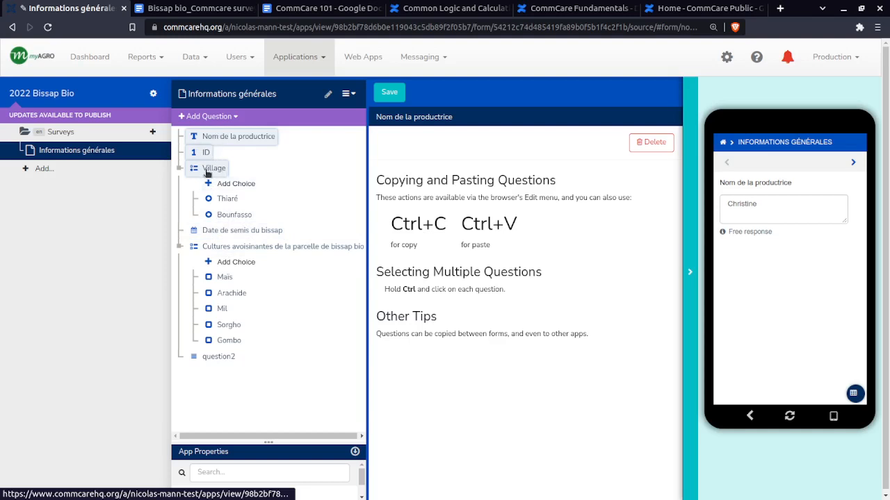
pyautogui.moveTo(203, 154); pyautogui.dragTo(203, 366)
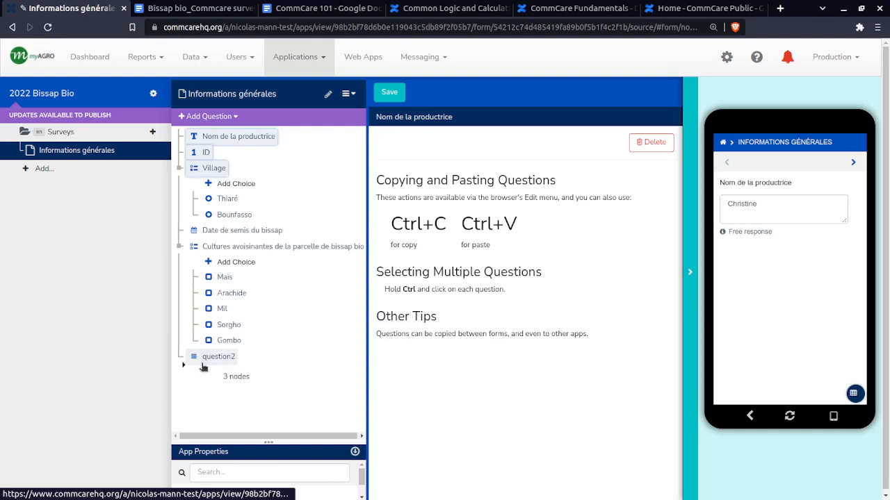
pyautogui.moveTo(203, 367); pyautogui.dragTo(209, 362)
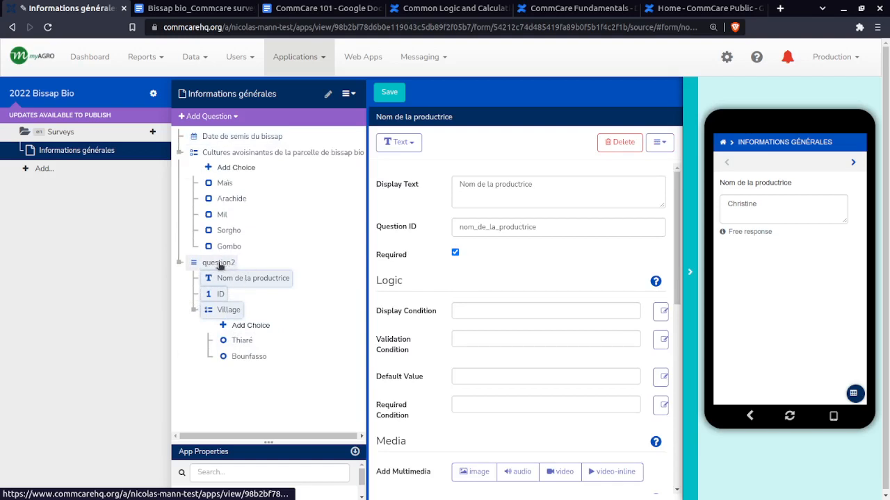
pyautogui.click(214, 265)
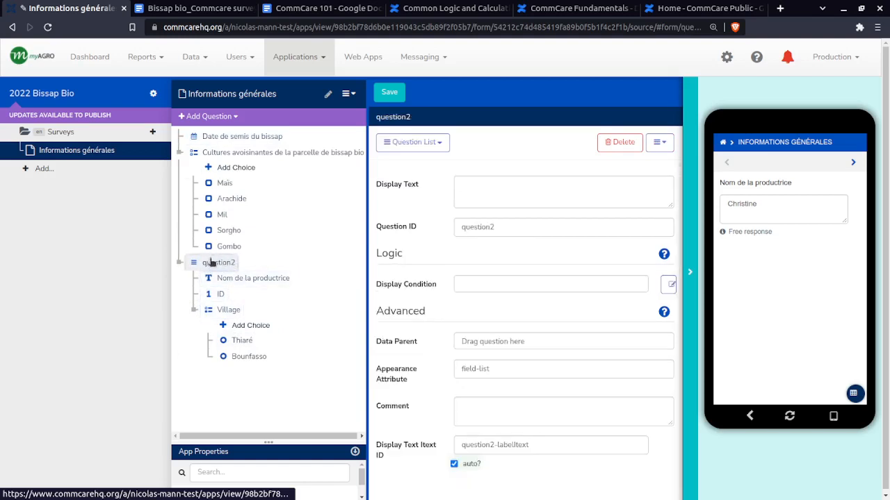
pyautogui.moveTo(214, 264); pyautogui.dragTo(198, 136)
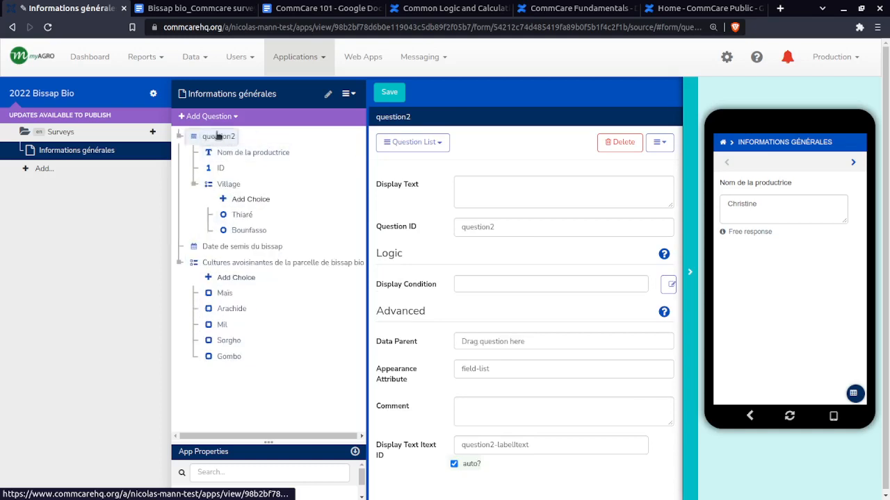
# Set the question list's Question ID to info_generale and its display text to Info
pyautogui.click(509, 230)
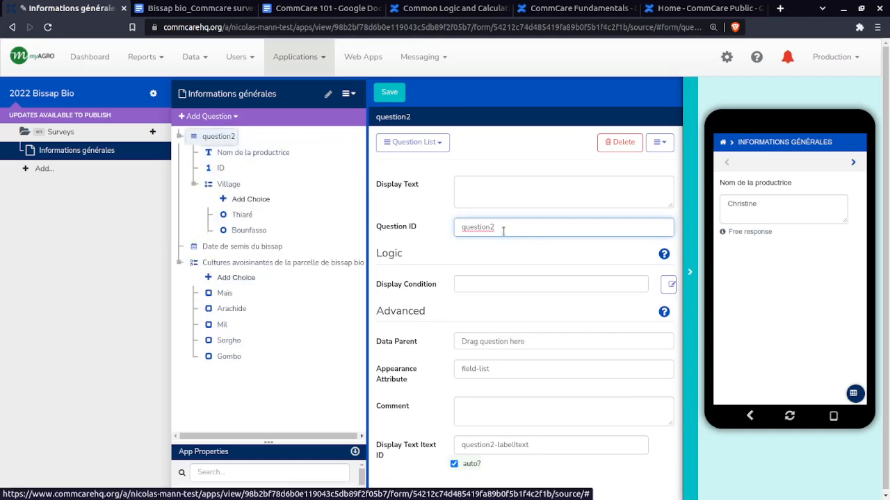
pyautogui.moveTo(516, 227); pyautogui.dragTo(445, 232)
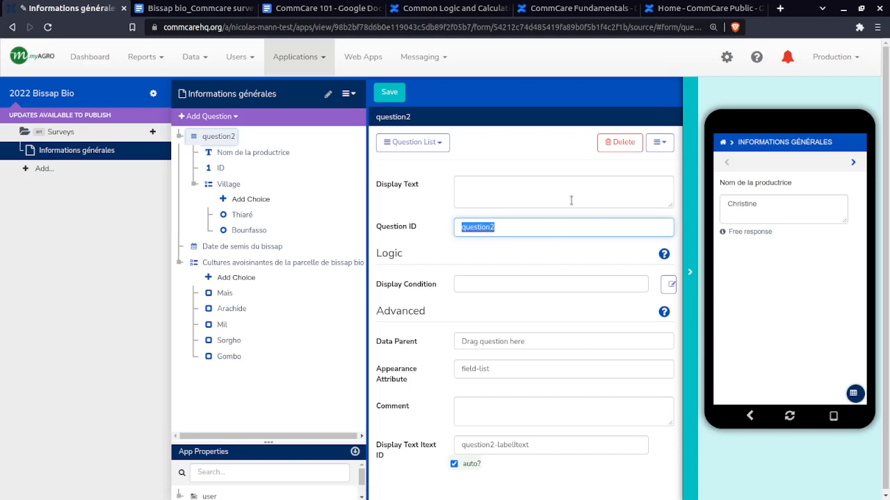
pyautogui.write('ino_gen')
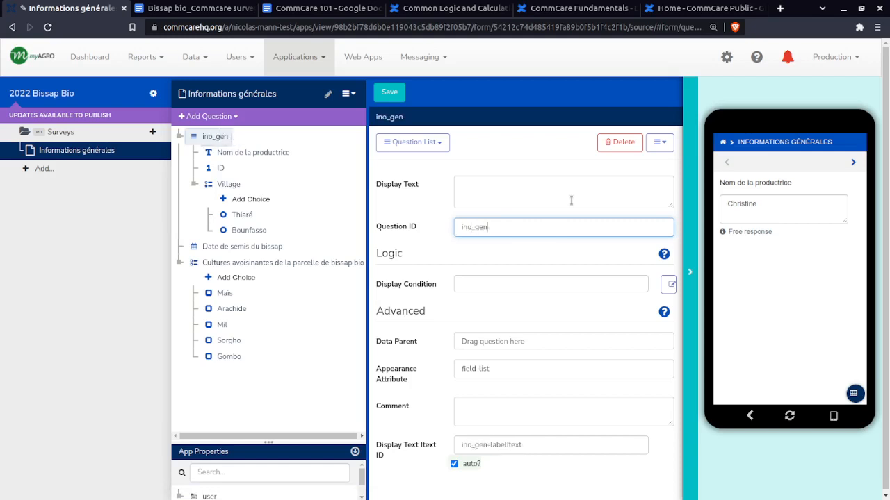
pyautogui.press('BackSpace')
pyautogui.press('BackSpace')
pyautogui.press('BackSpace')
pyautogui.press('BackSpace')
pyautogui.press('BackSpace')
pyautogui.write('fo_')
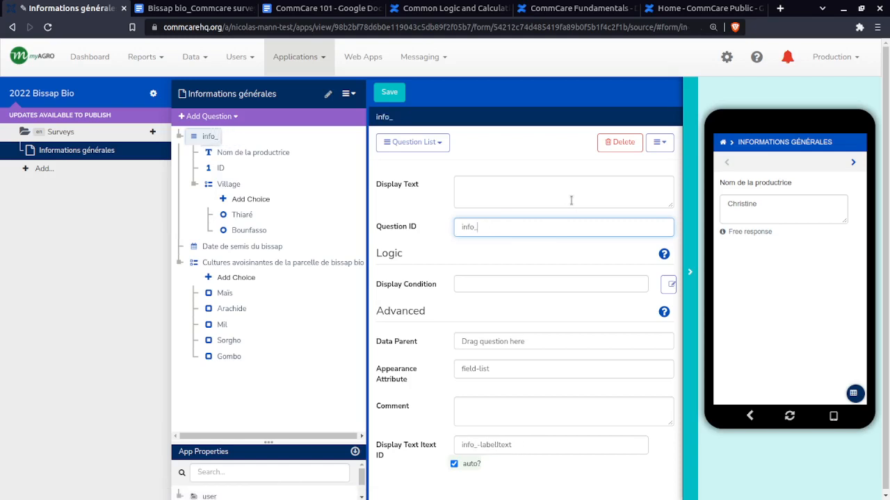
pyautogui.write('generqle')
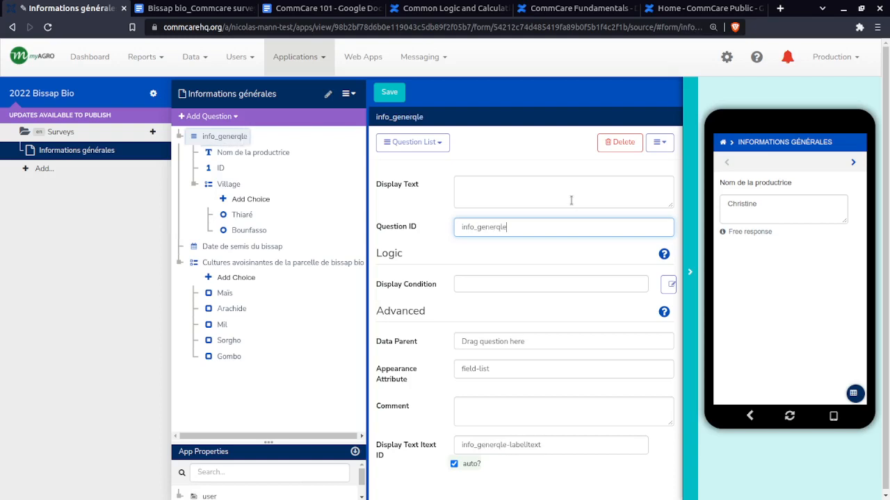
pyautogui.press('BackSpace')
pyautogui.press('BackSpace')
pyautogui.press('BackSpace')
pyautogui.write('ale')
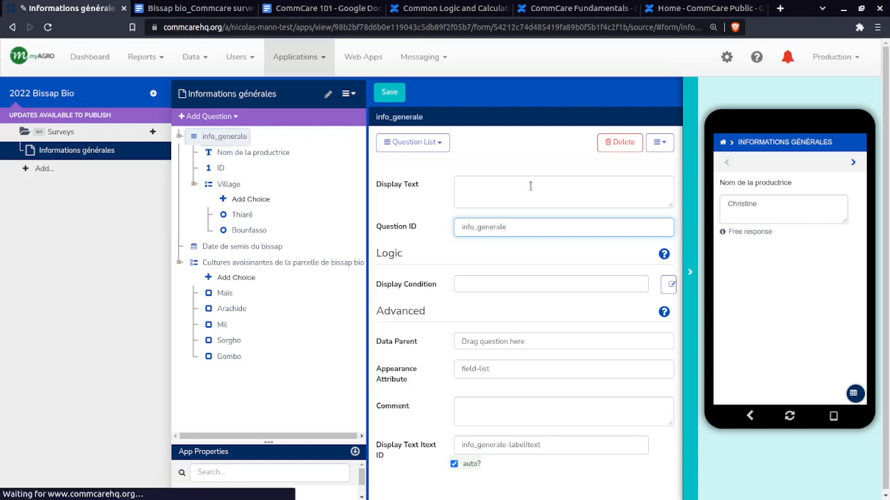
pyautogui.click(530, 186)
pyautogui.write('Info')
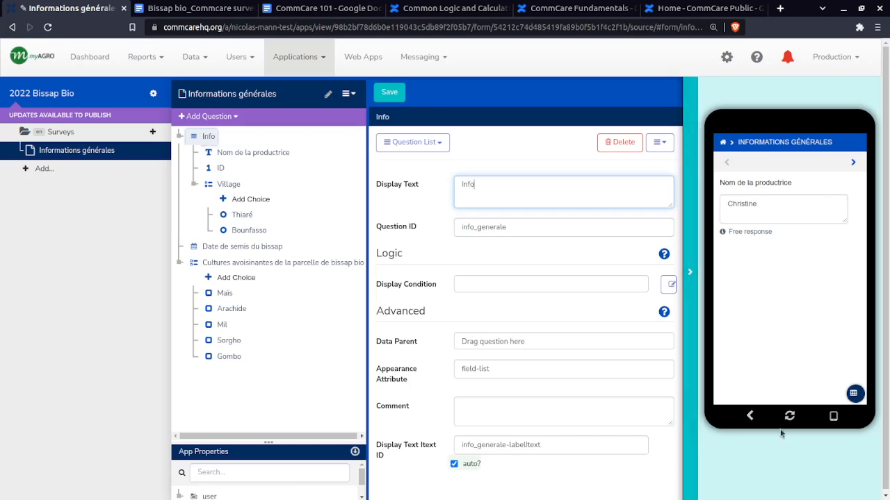
# Save the form, refresh the app preview, start the application and open Informations générales from Surveys
pyautogui.click(799, 416)
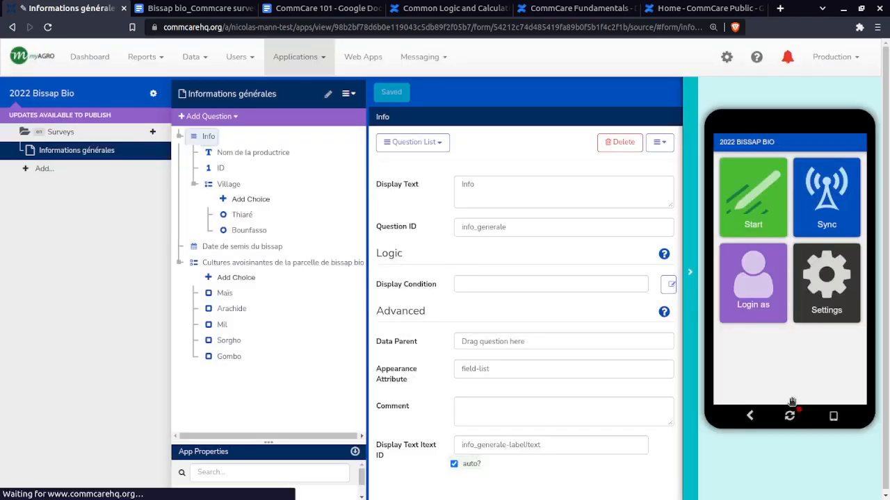
pyautogui.click(790, 416)
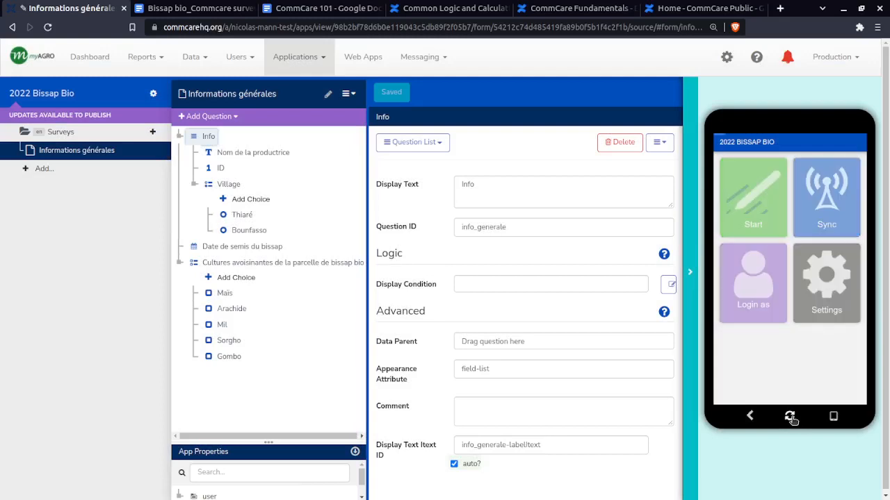
pyautogui.click(744, 188)
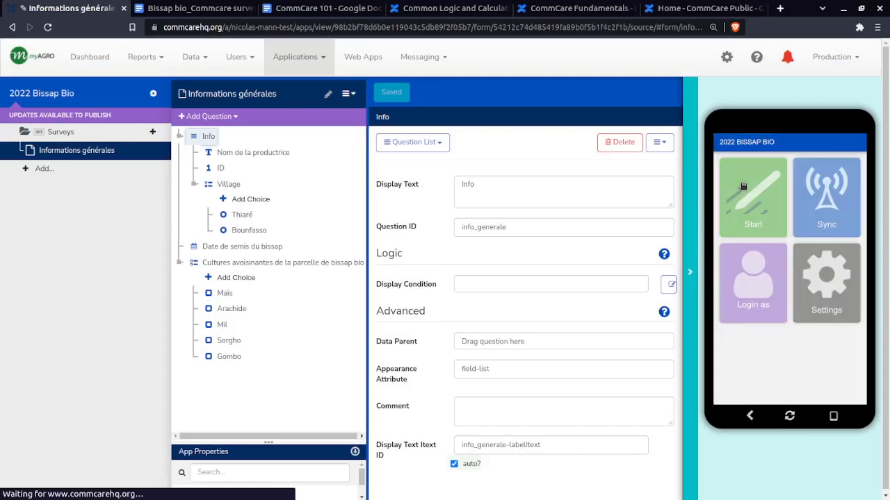
pyautogui.click(784, 177)
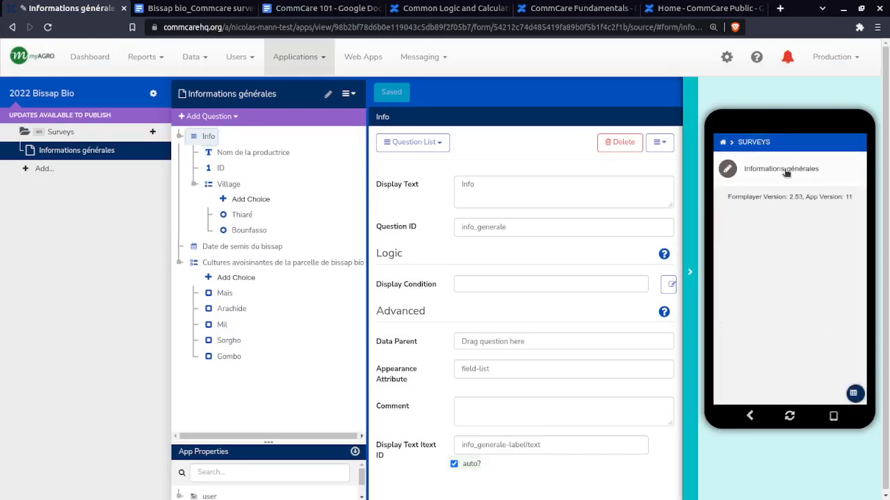
pyautogui.click(783, 173)
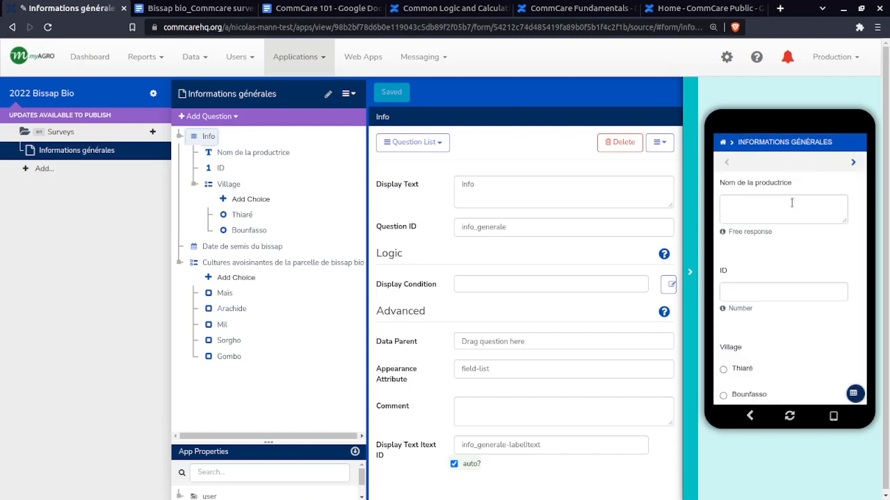
# Fill in the producer's name and ID in the app preview and choose Thiaré as the village
pyautogui.click(776, 203)
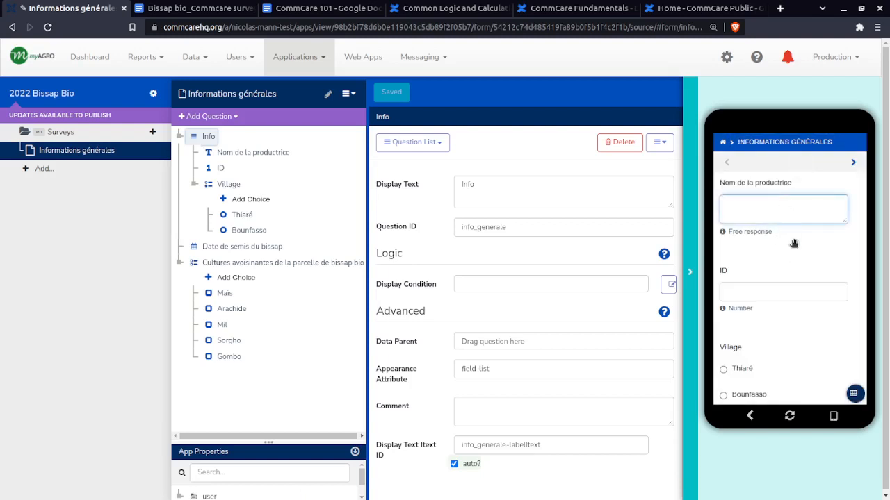
pyautogui.write('Christine')
pyautogui.click(826, 290)
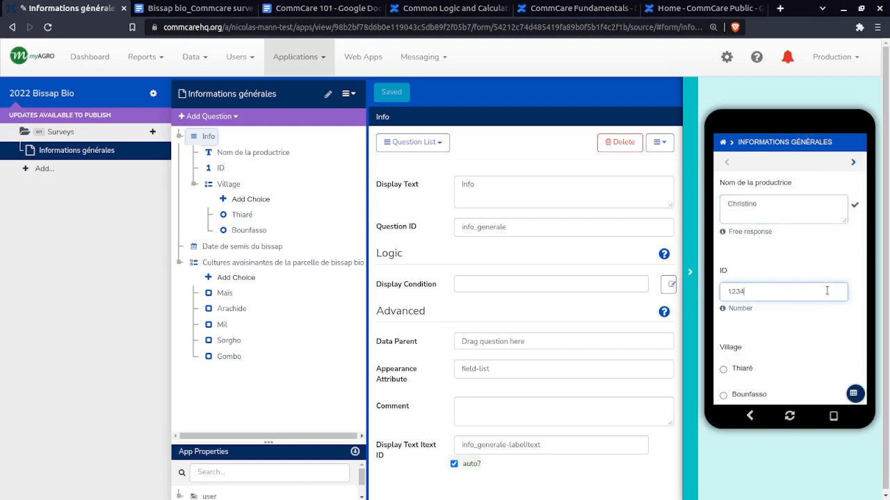
pyautogui.scroll(-2, 733, 312)
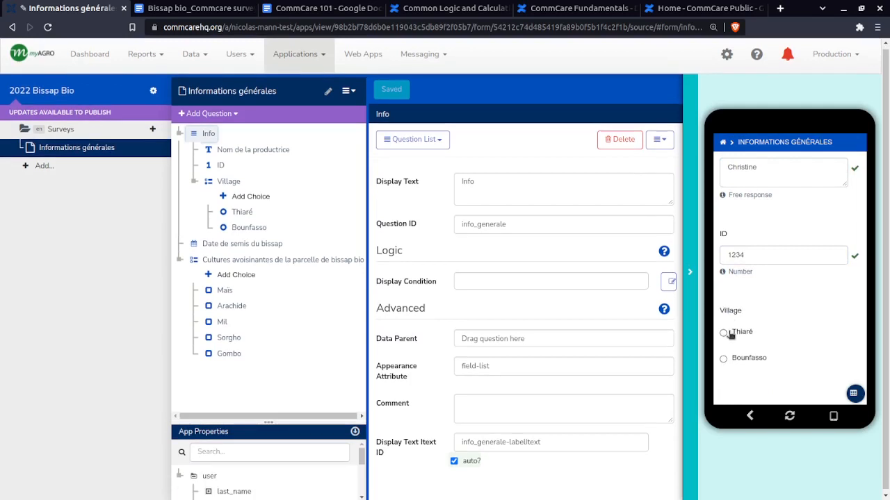
pyautogui.click(723, 332)
pyautogui.scroll(2, 807, 300)
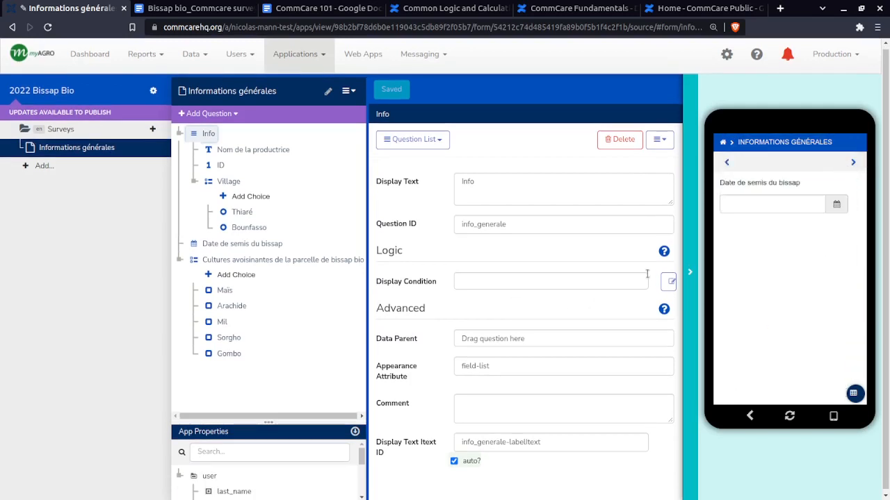
# Pick a Date de semis du bissap in the preview and advance to the Cultures avoisinantes question
pyautogui.click(790, 203)
pyautogui.click(787, 252)
pyautogui.click(852, 165)
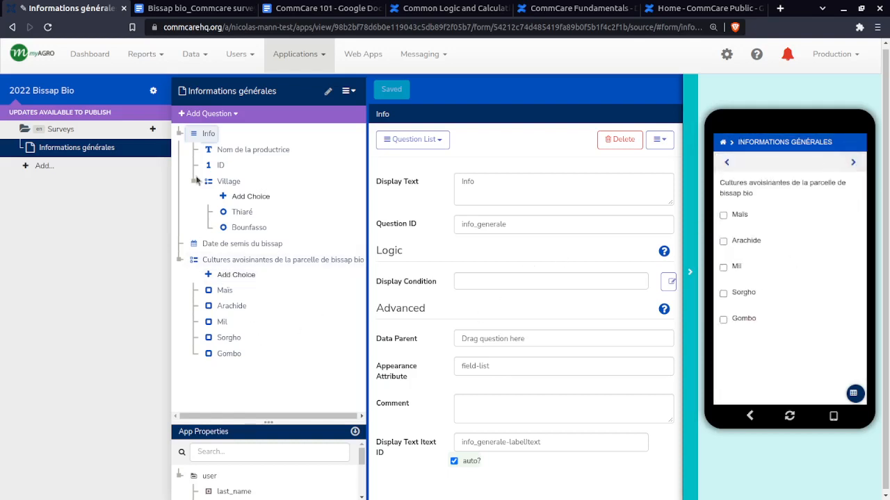
# Add a second Question List to the form and move the Cultures avoisinantes de la parcelle de bissap bio question into it
pyautogui.click(216, 263)
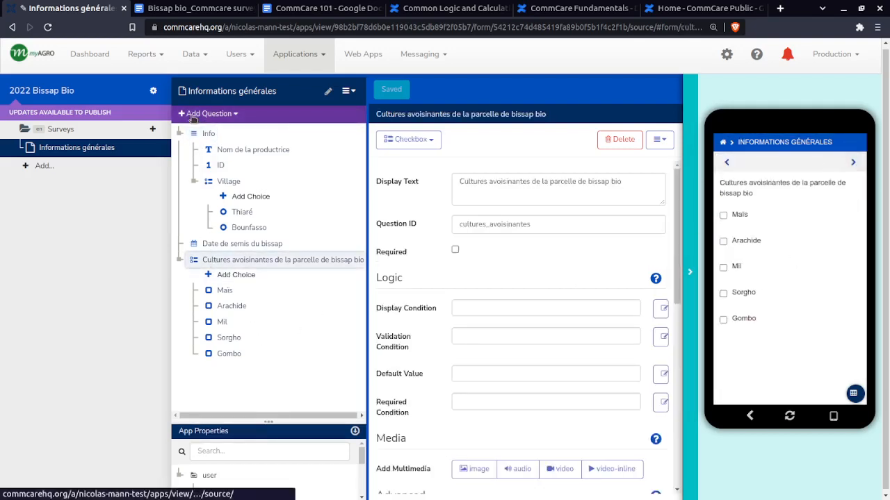
pyautogui.click(208, 114)
pyautogui.moveTo(222, 192)
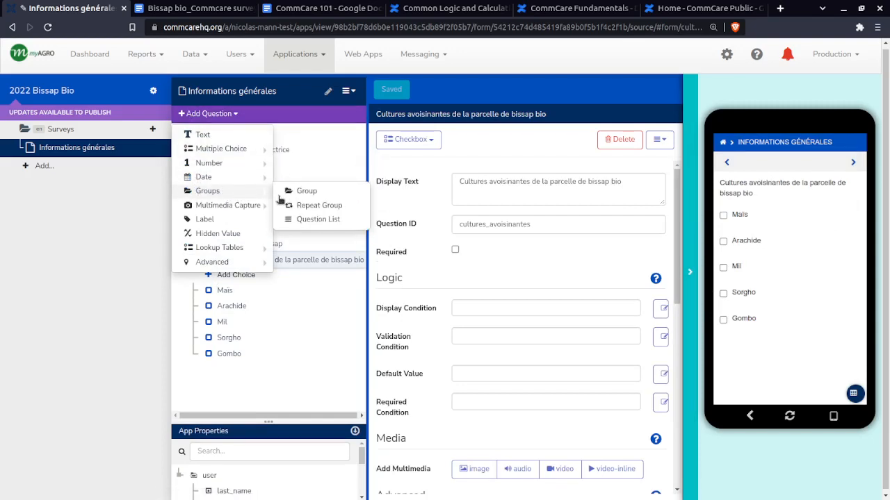
pyautogui.click(290, 221)
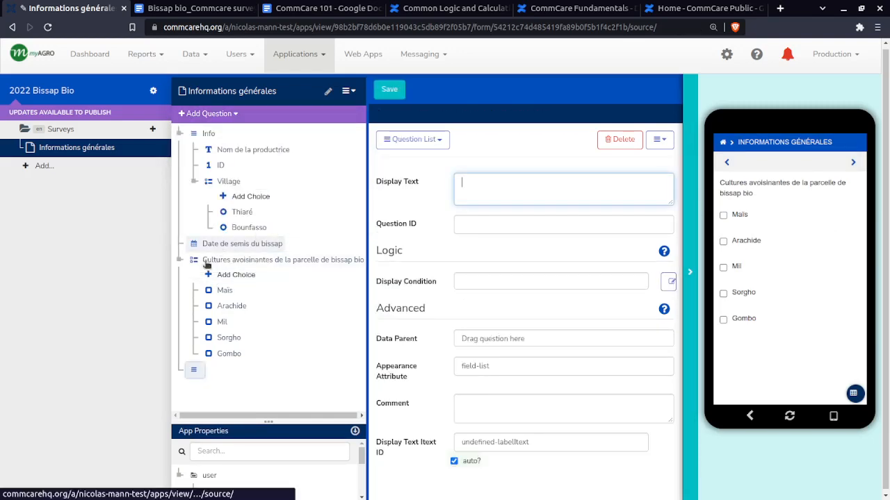
pyautogui.moveTo(221, 262); pyautogui.dragTo(191, 371)
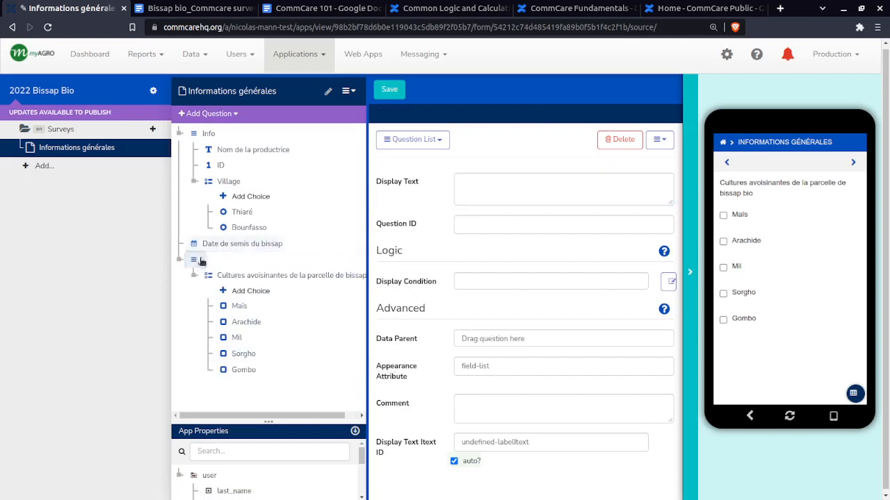
# Set the new question list's display text to Cultures avoisinantes and keep the matching default Question ID
pyautogui.click(505, 189)
pyautogui.write('Cul')
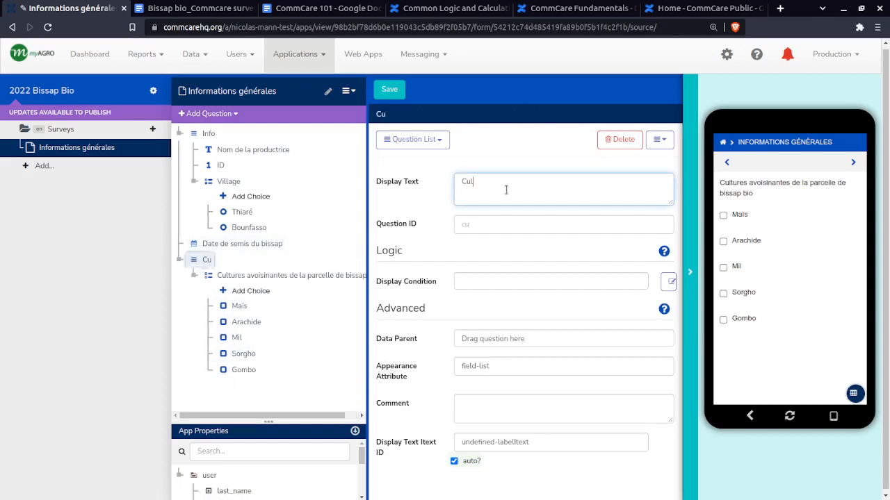
pyautogui.write('tures avoisinates')
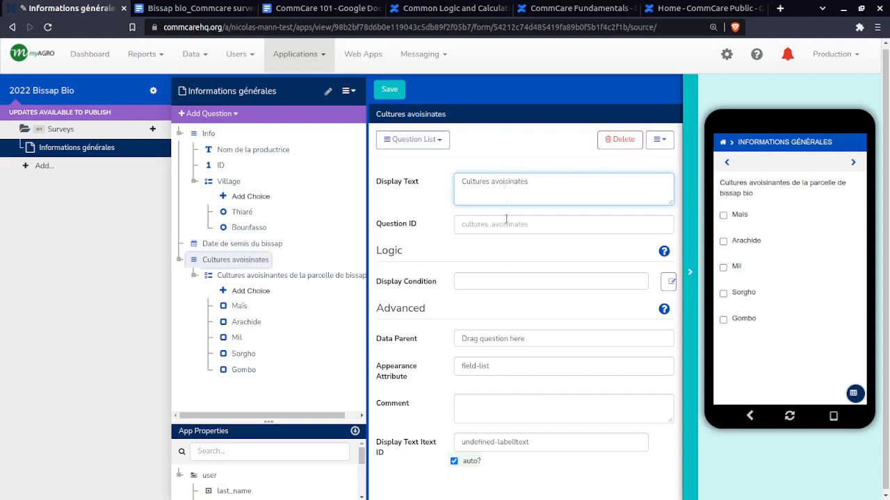
pyautogui.press('Tab')
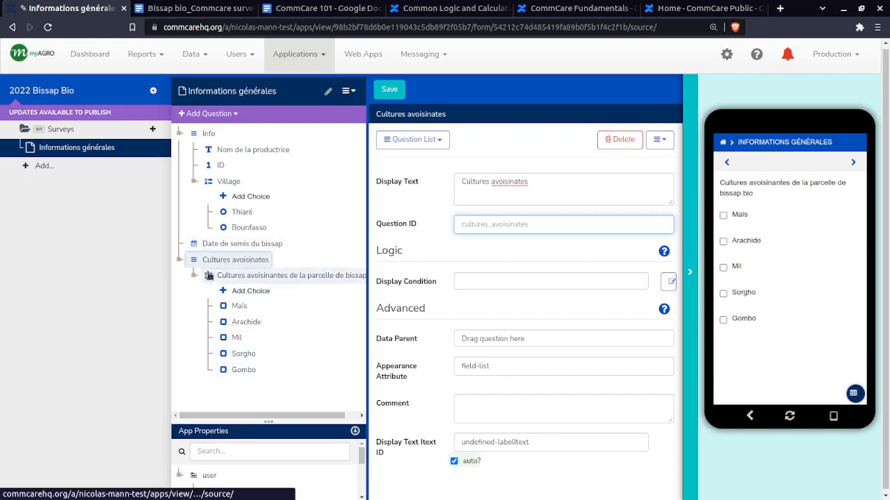
pyautogui.click(514, 181)
pyautogui.write('n')
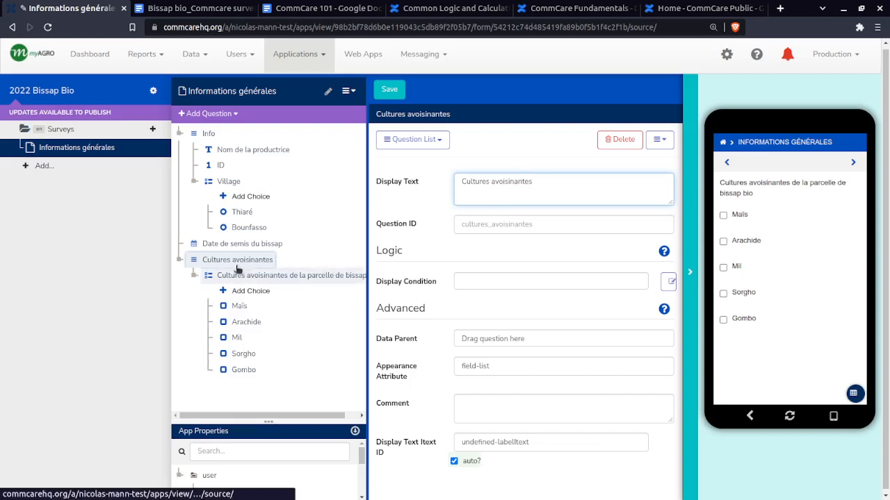
pyautogui.click(210, 263)
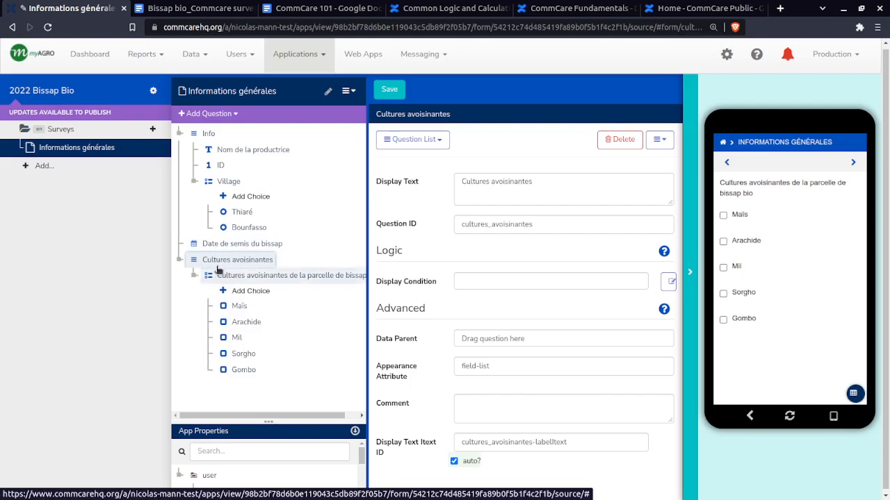
# Add a Multiple Choice question below the neighbouring-crops checkbox question, inside its list, with the display text Pas d'autres cultures
pyautogui.click(219, 275)
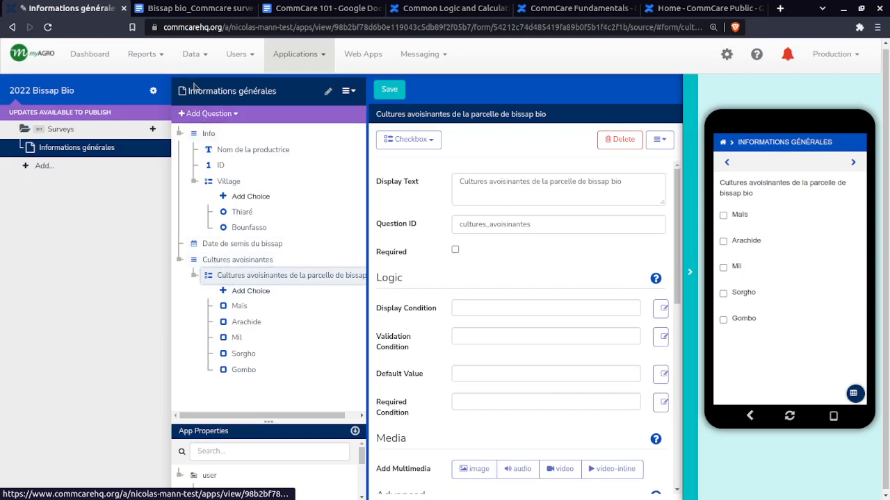
pyautogui.click(208, 113)
pyautogui.moveTo(233, 148)
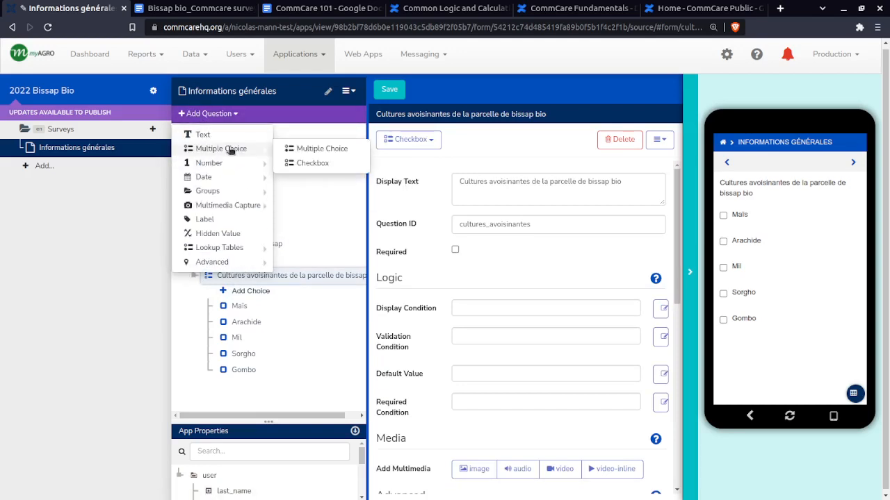
pyautogui.click(306, 150)
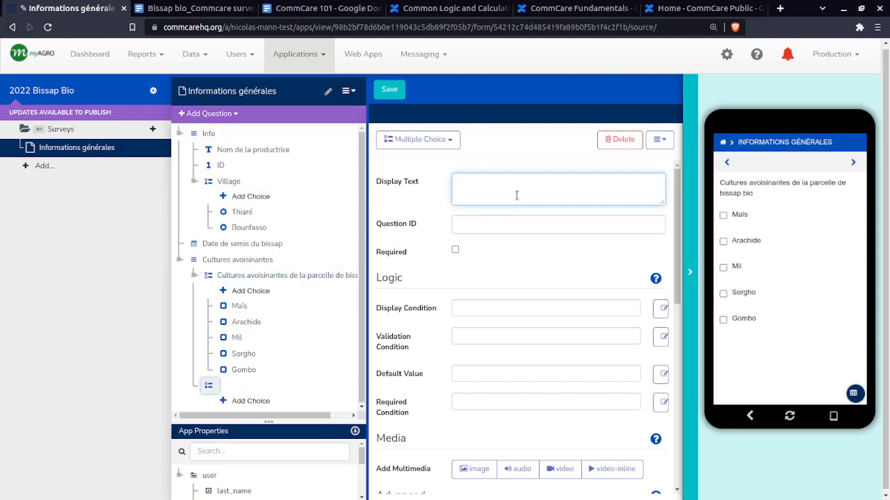
pyautogui.write("Pas d'aut")
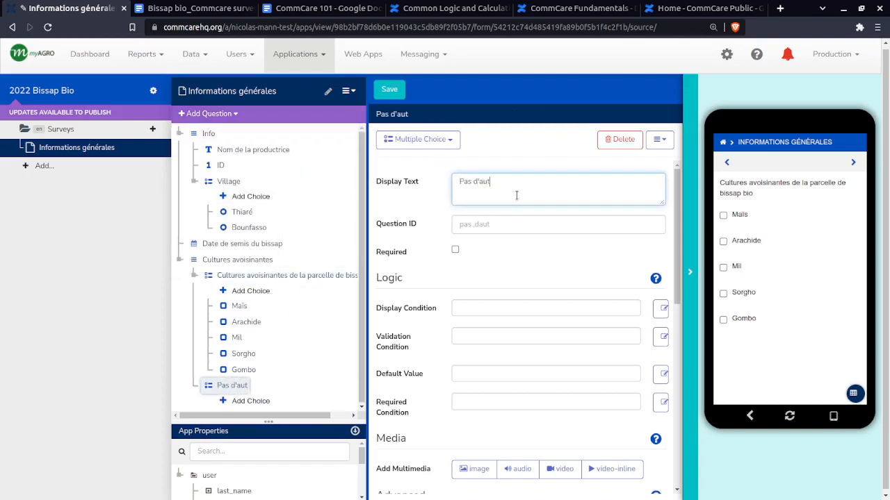
pyautogui.write('res cultures')
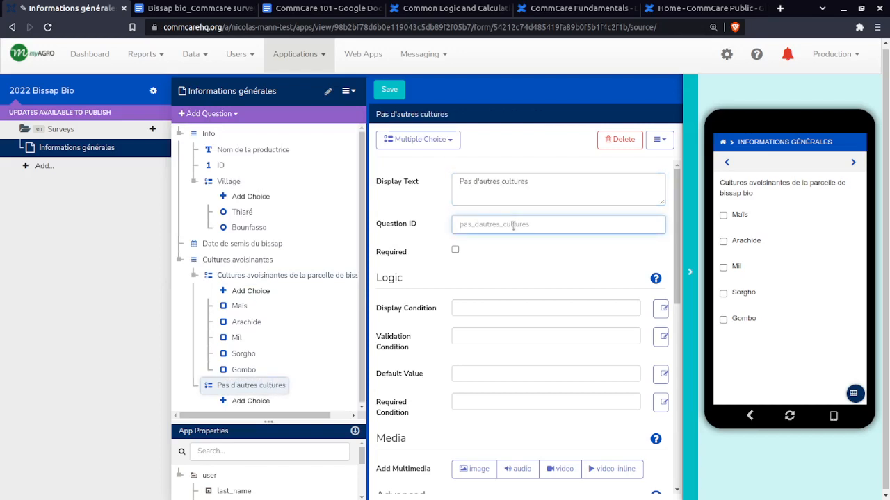
# Set the Pas d'autres cultures question's ID to pas_de_voisin and mark the question as required
pyautogui.write('pas_de_voisin')
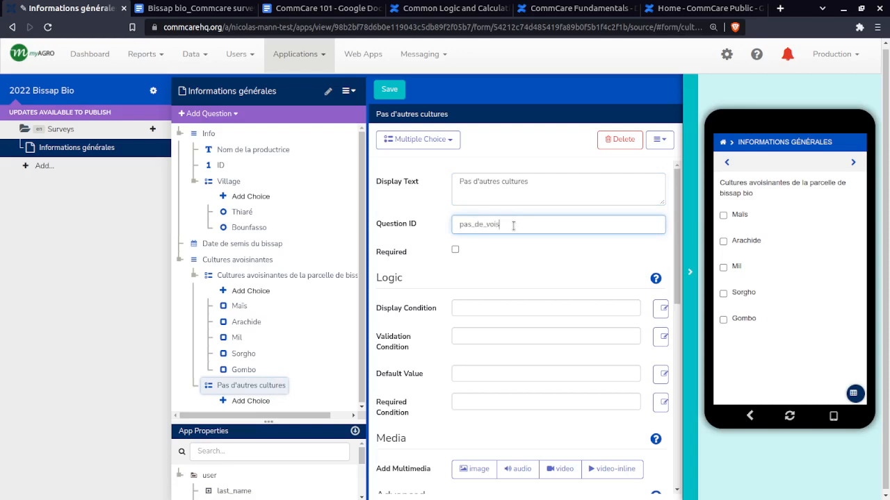
pyautogui.click(537, 267)
pyautogui.moveTo(512, 225); pyautogui.dragTo(453, 240)
pyautogui.hotkey('ctrl', 'c')
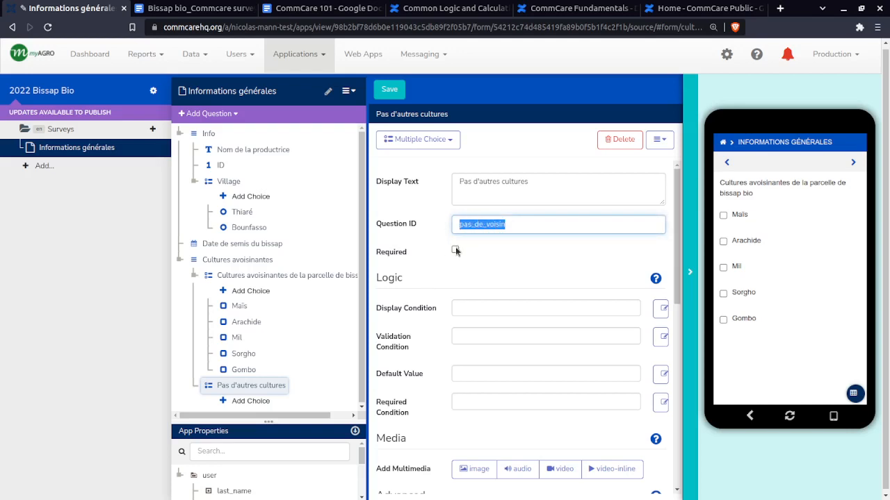
pyautogui.click(455, 250)
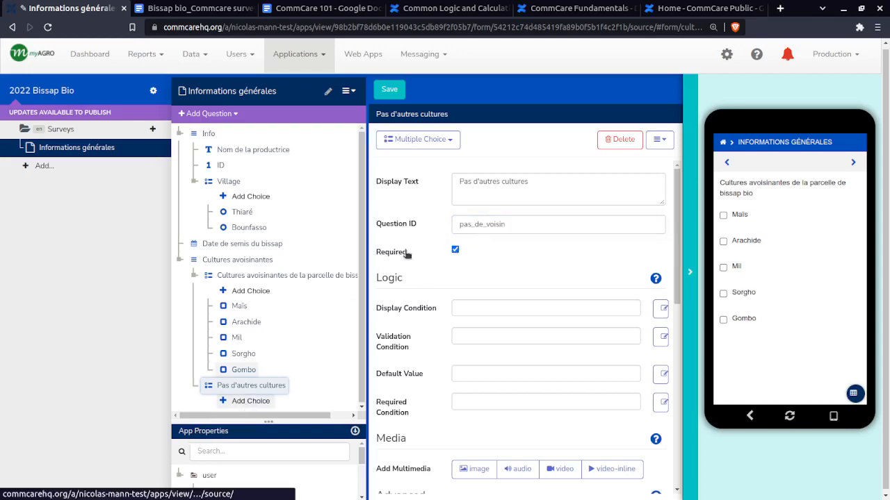
# Add a choice to Pas d'autres cultures with the display text Pas de voisin and the choice value pas_de_voisin
pyautogui.click(520, 192)
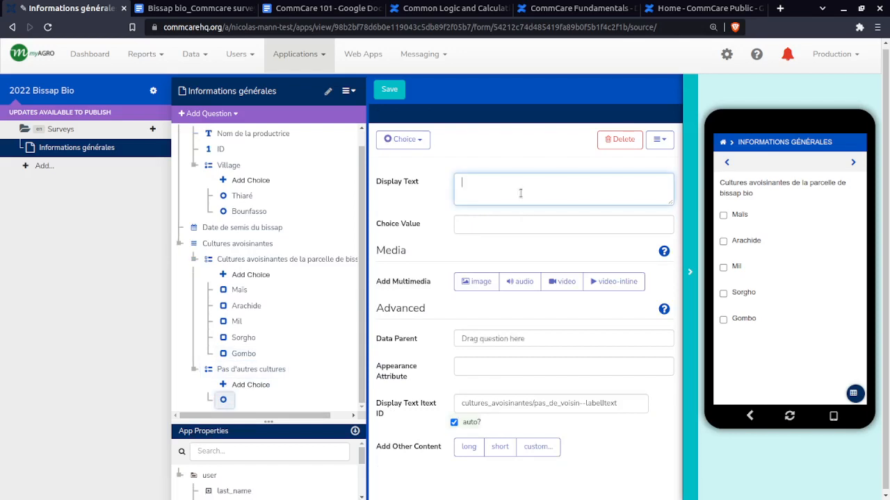
pyautogui.hotkey('ctrl', 'v')
pyautogui.click(504, 217)
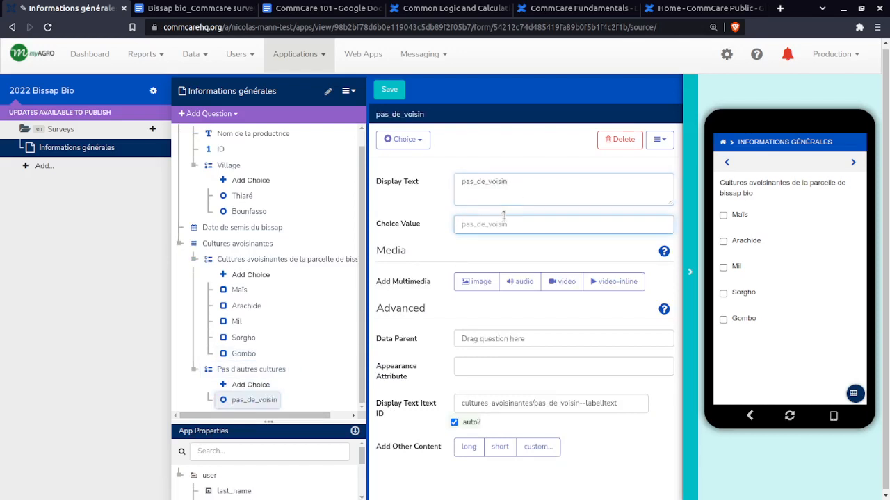
pyautogui.doubleClick(501, 182)
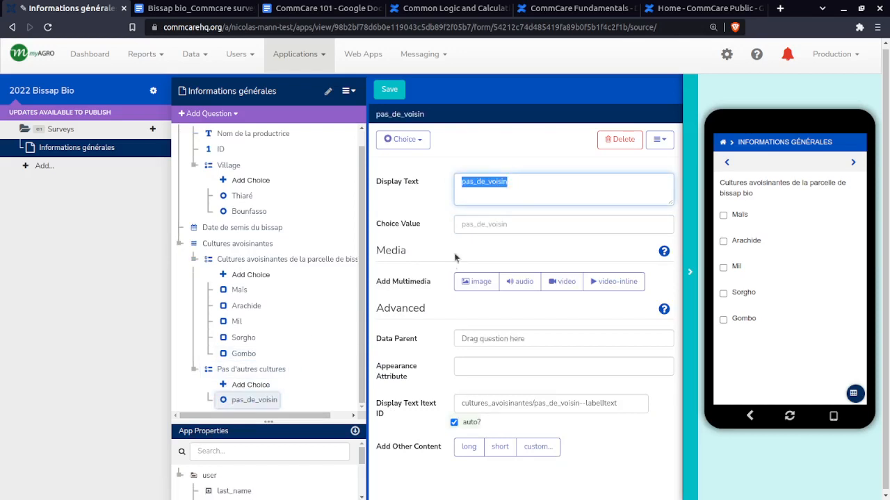
pyautogui.hotkey('ctrl', 'x')
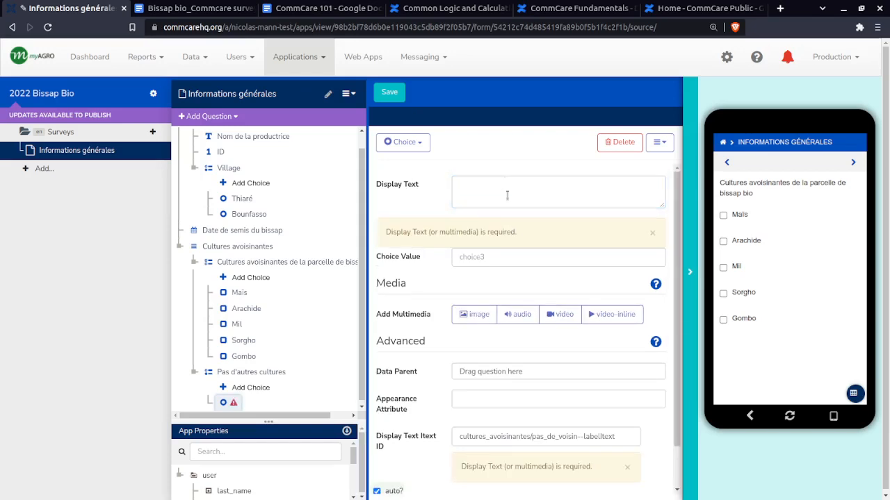
pyautogui.click(504, 223)
pyautogui.hotkey('ctrl', 'v')
pyautogui.click(507, 190)
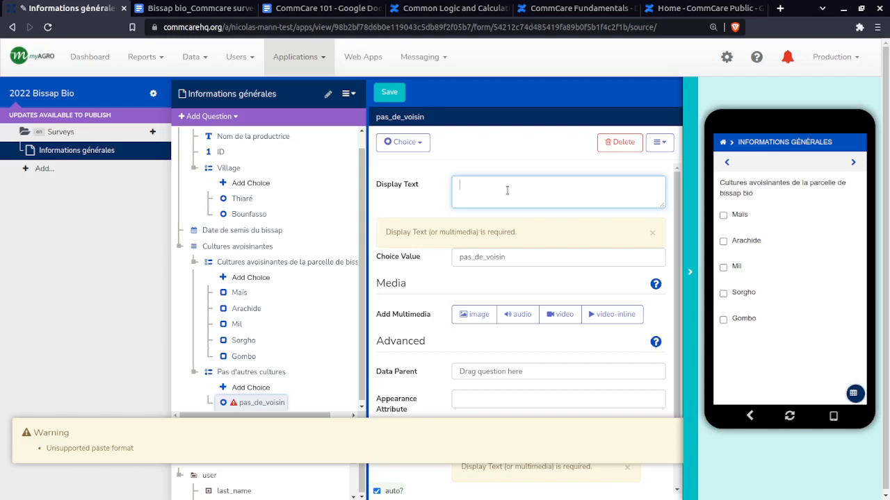
pyautogui.write('Pas')
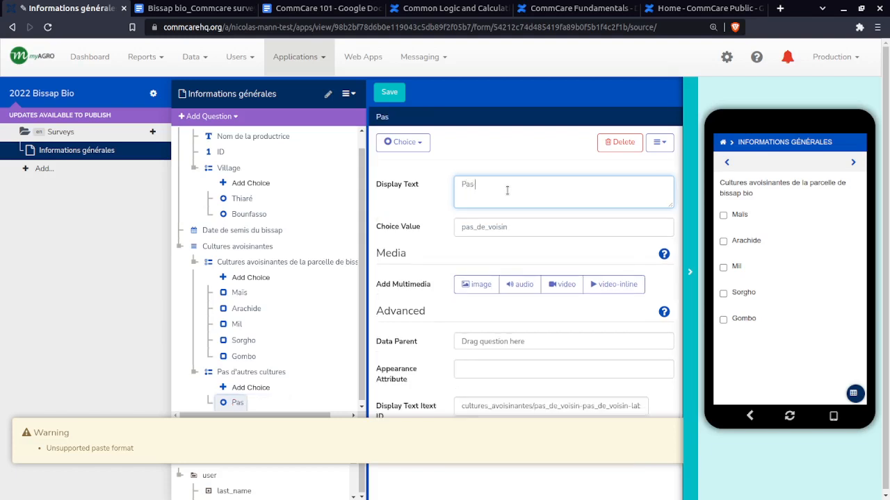
pyautogui.write(' de voisin')
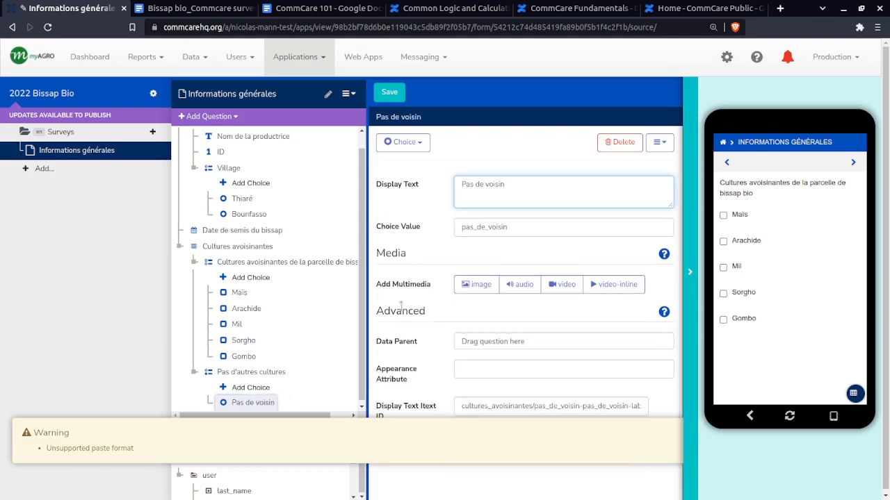
# Return to the Pas d'autres cultures question, dismiss the paste warning and examine the question's Logic settings
pyautogui.click(254, 374)
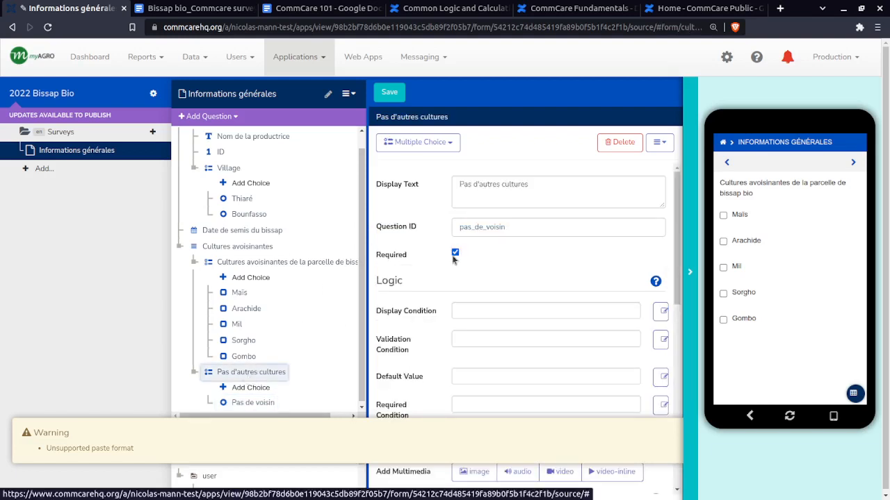
pyautogui.click(478, 310)
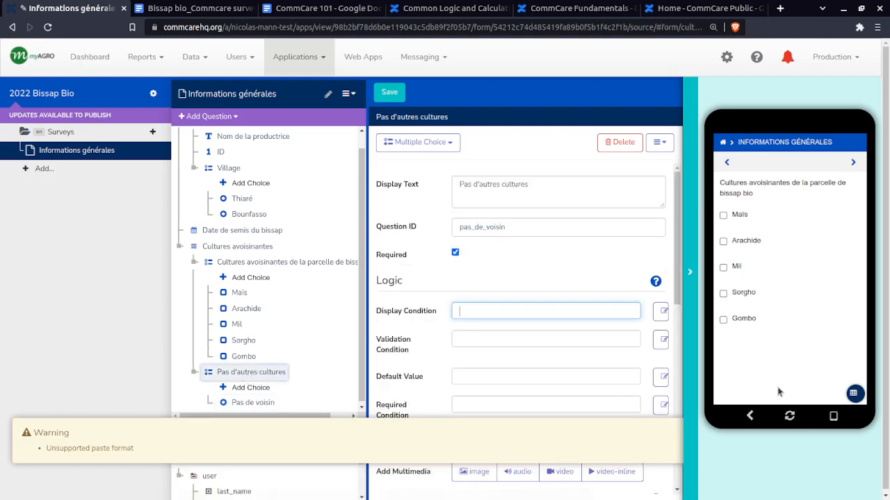
pyautogui.click(695, 405)
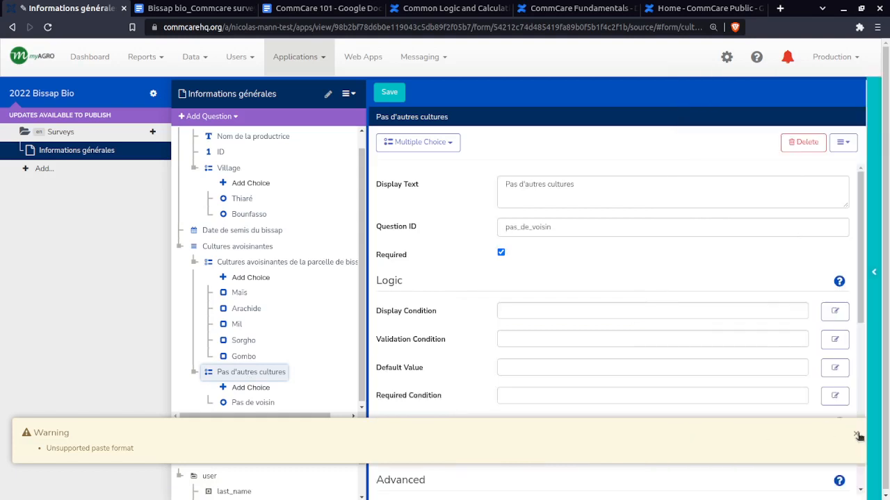
pyautogui.click(855, 435)
pyautogui.click(873, 346)
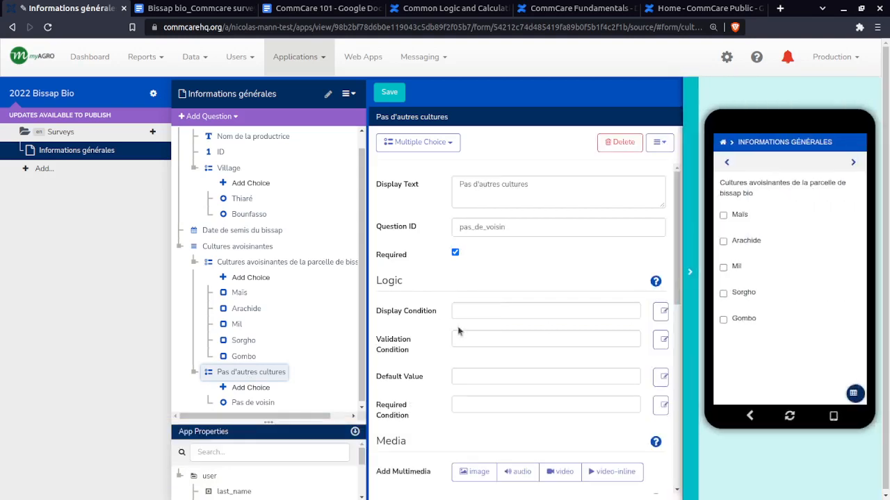
pyautogui.moveTo(376, 280); pyautogui.dragTo(421, 284)
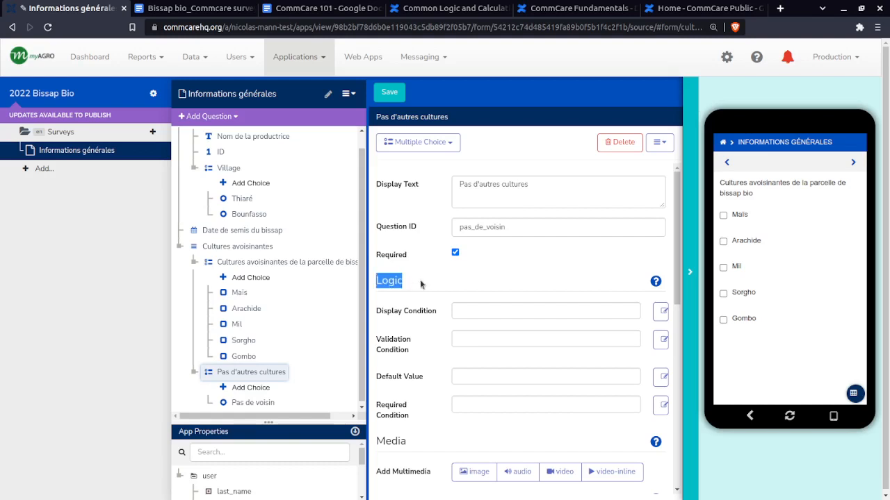
pyautogui.click(422, 284)
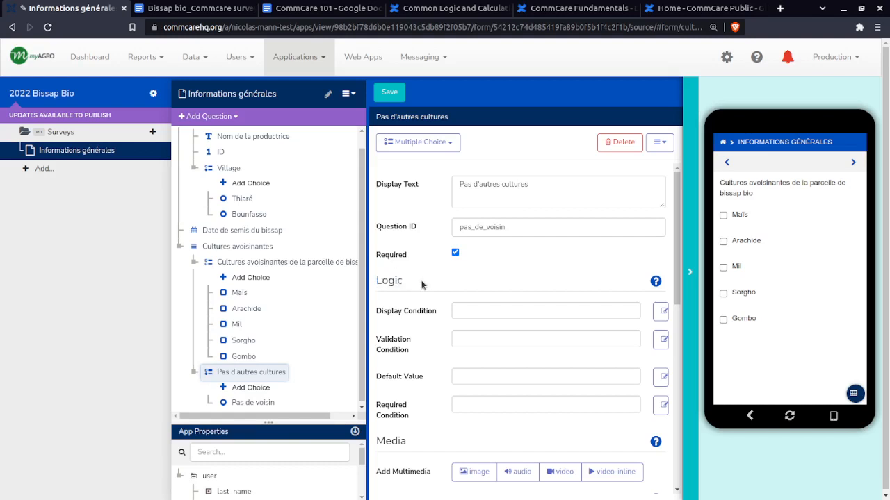
# Narrow the question tree and hide the app preview to widen the settings area of Pas d'autres cultures
pyautogui.click(467, 311)
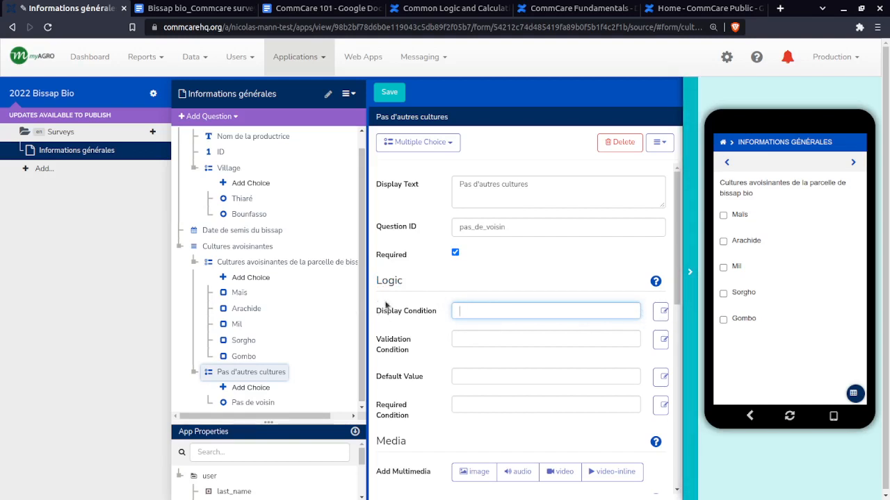
pyautogui.moveTo(362, 310); pyautogui.dragTo(334, 310)
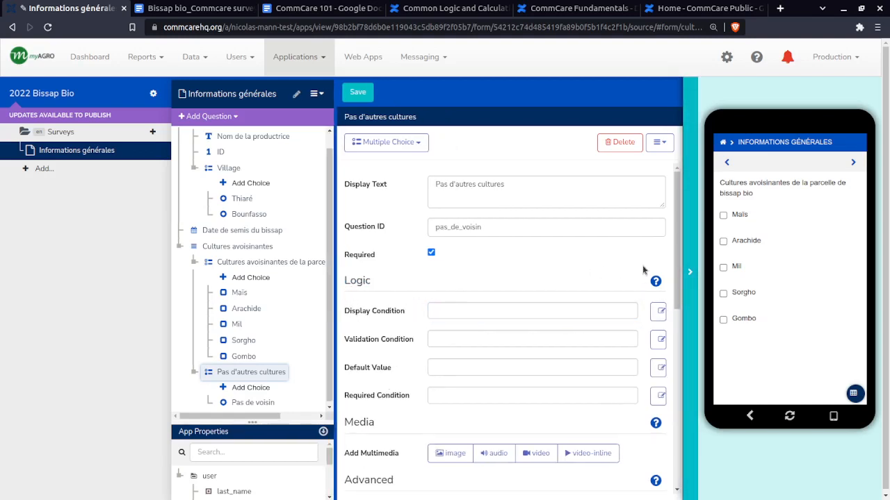
pyautogui.click(689, 272)
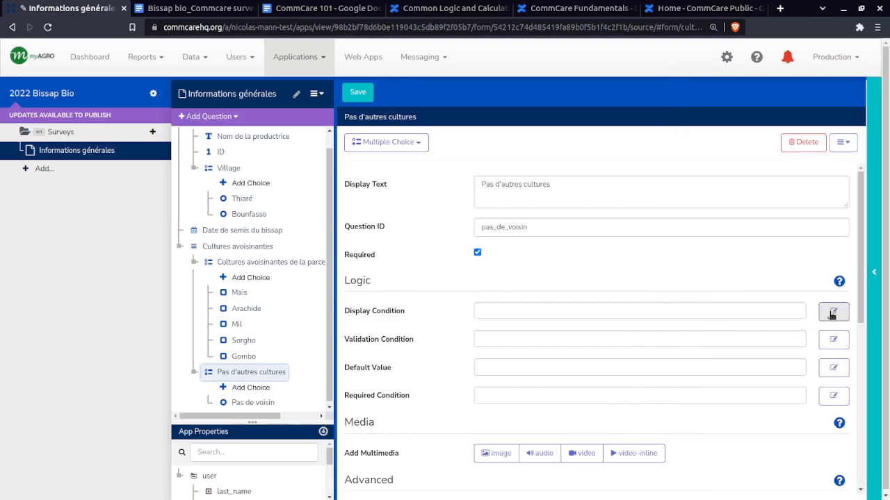
# Open the expression editor for the Display Condition of Pas d'autres cultures and examine its ALL/ANY result options and comparison operators
pyautogui.click(620, 312)
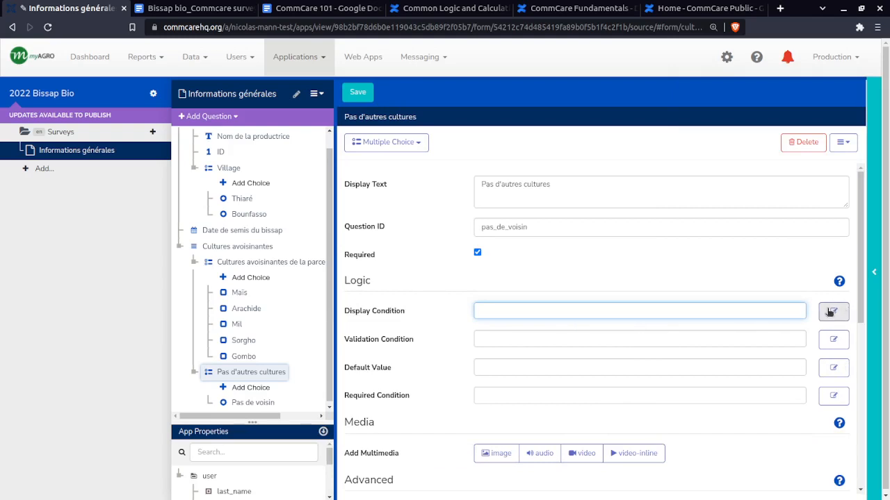
pyautogui.click(834, 311)
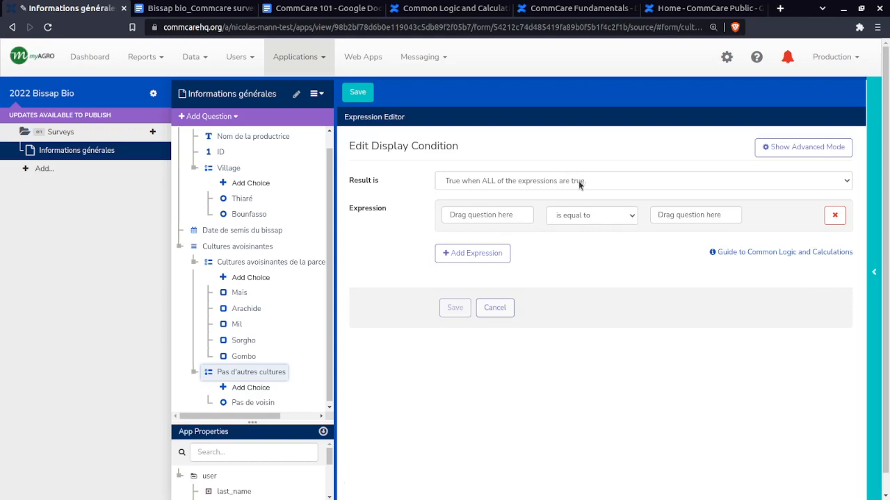
pyautogui.click(580, 182)
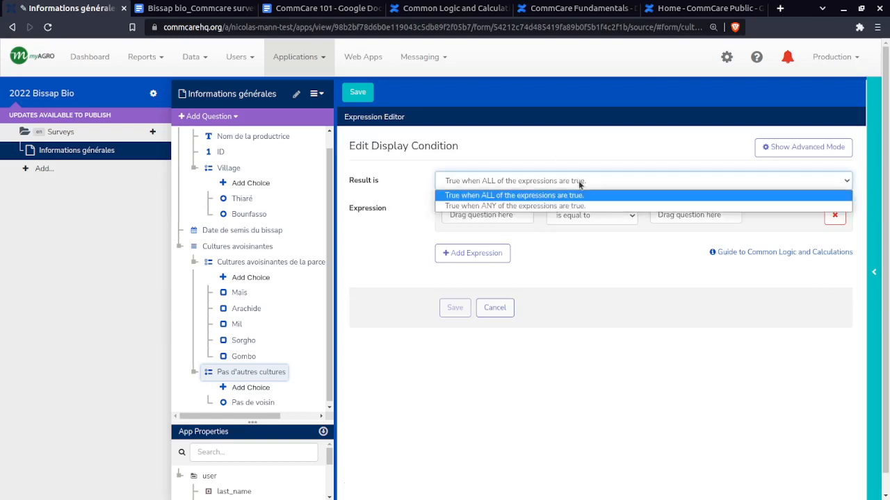
pyautogui.click(578, 180)
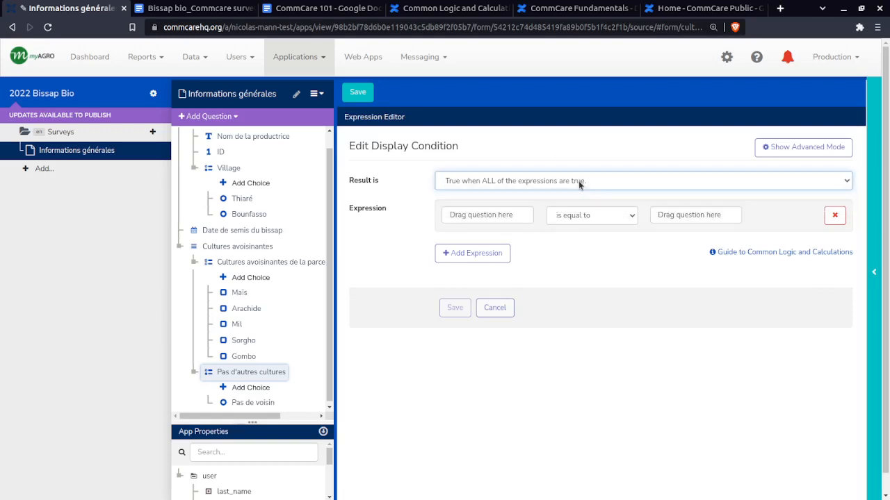
pyautogui.click(577, 181)
pyautogui.click(580, 182)
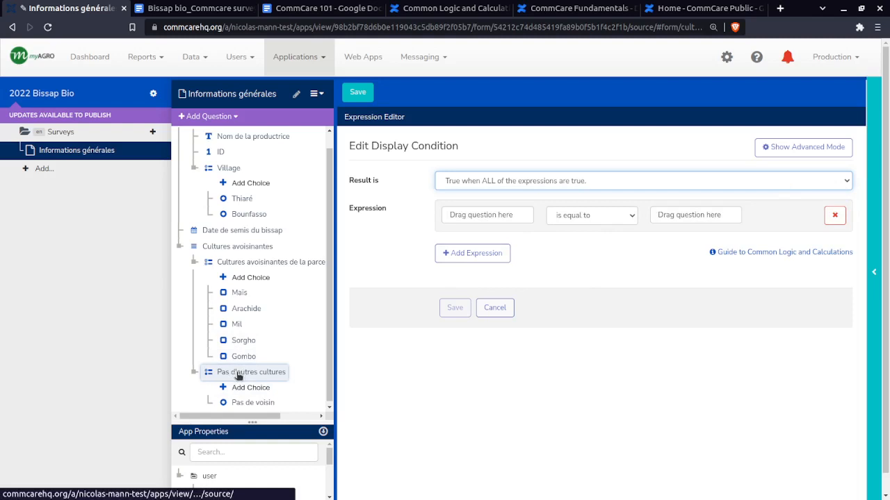
pyautogui.click(564, 181)
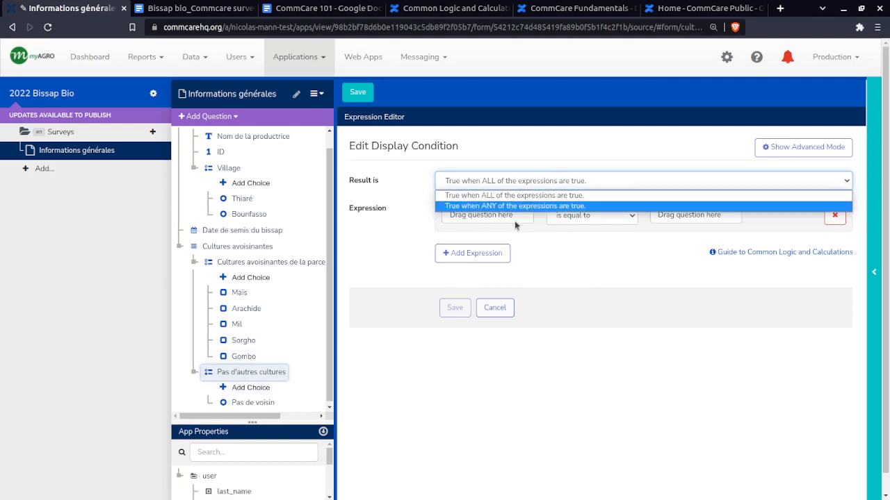
pyautogui.click(639, 255)
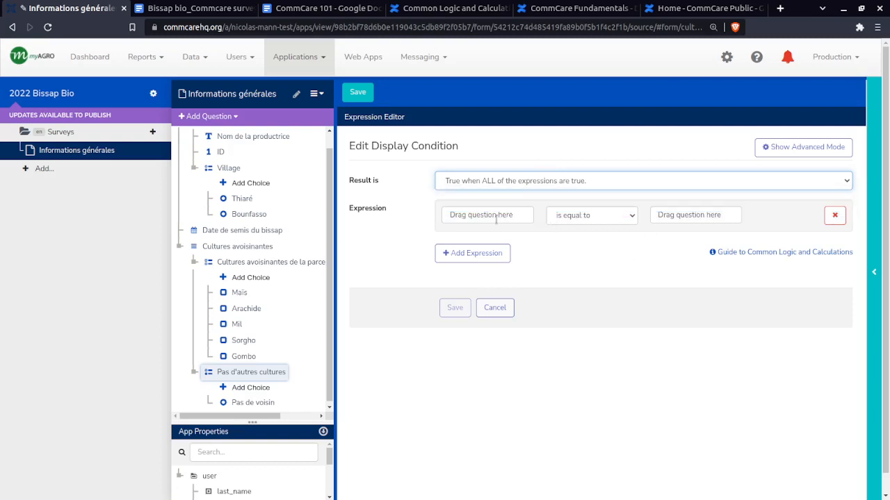
pyautogui.click(619, 215)
pyautogui.click(505, 212)
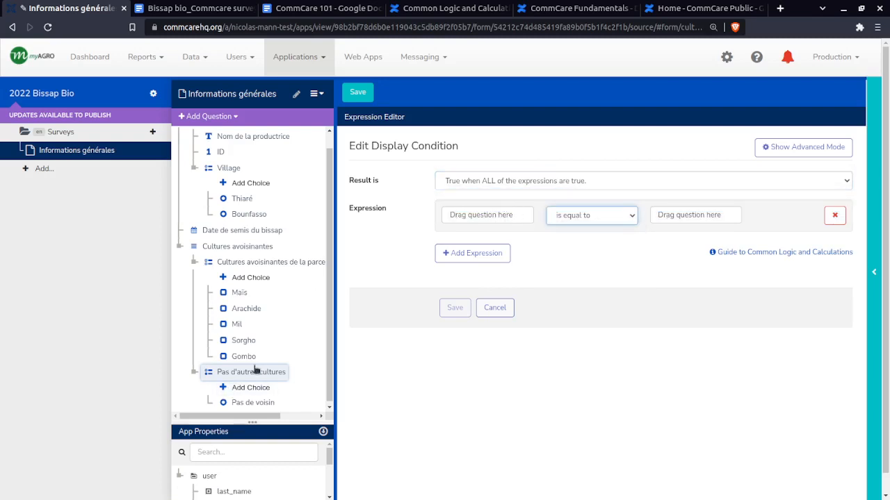
pyautogui.click(522, 180)
pyautogui.click(522, 180)
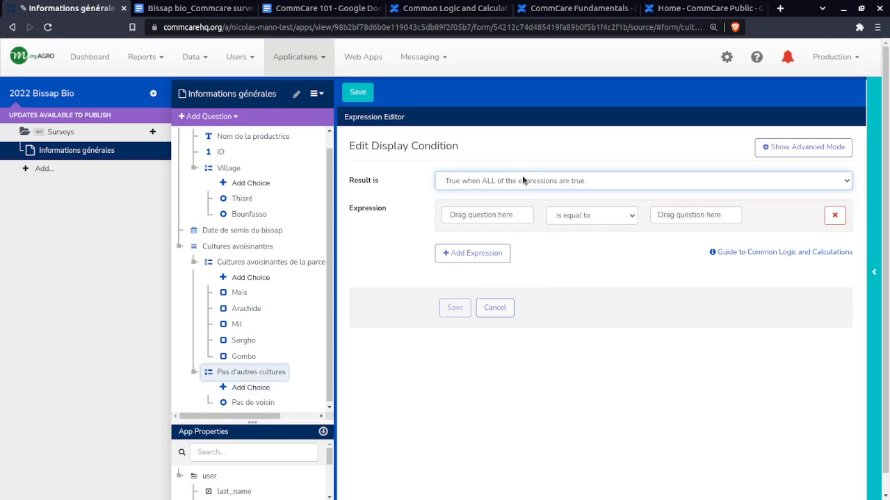
pyautogui.click(523, 180)
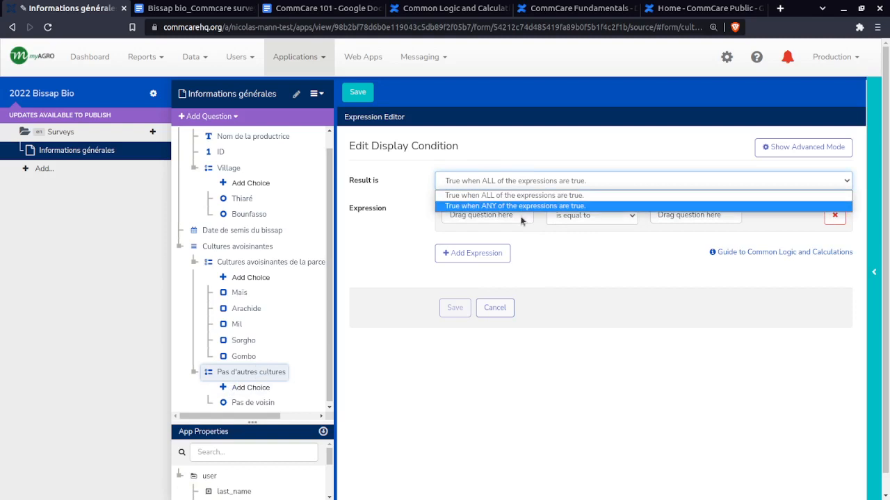
pyautogui.click(557, 236)
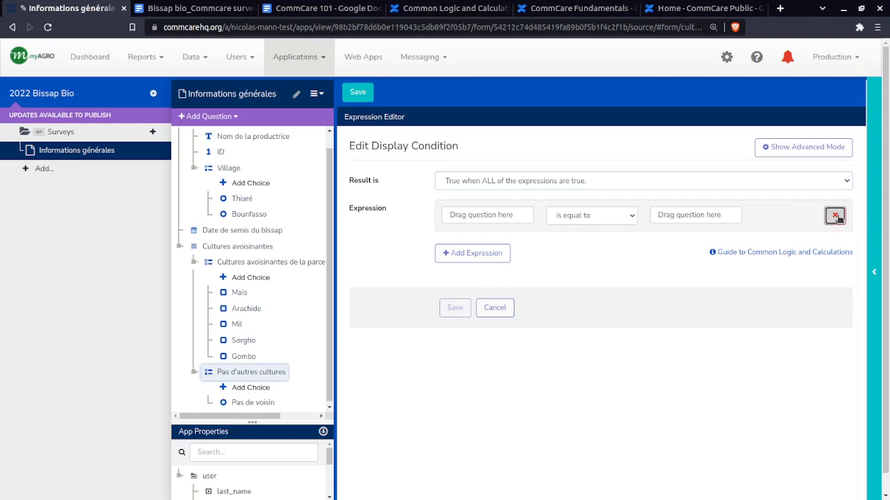
# Remove the empty expression from the display condition editor and cancel the edit
pyautogui.click(835, 216)
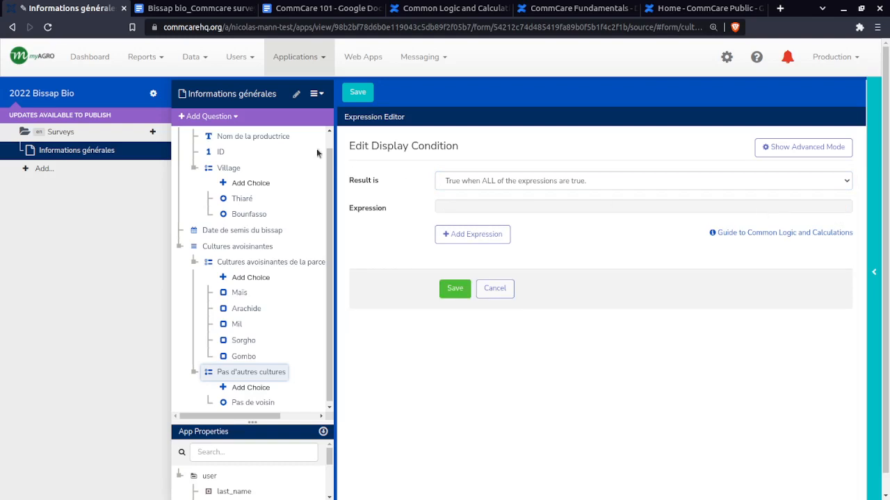
pyautogui.click(278, 373)
pyautogui.click(600, 142)
pyautogui.click(491, 289)
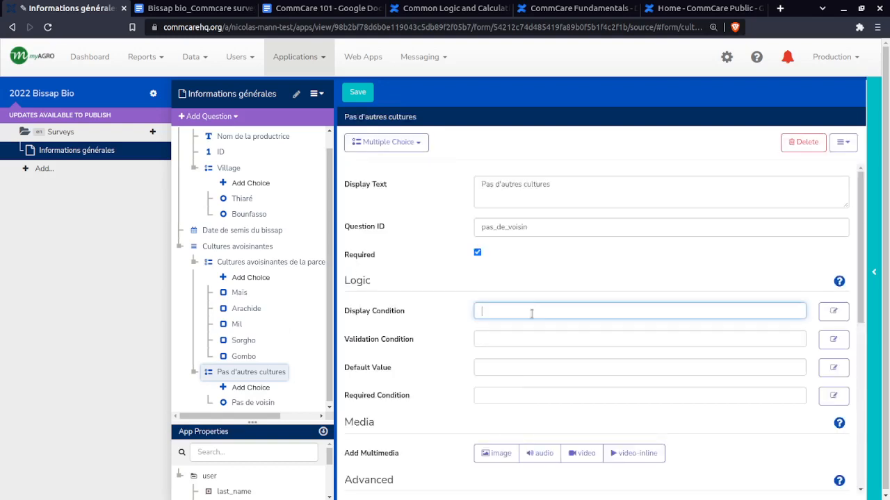
# Switch to the CommCare 101 document and open its linked CommCare Functions help page
pyautogui.click(467, 7)
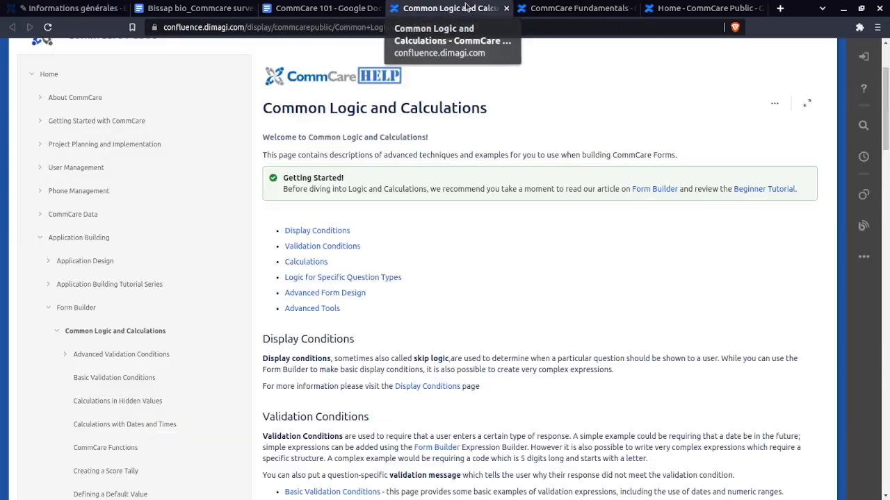
pyautogui.click(294, 8)
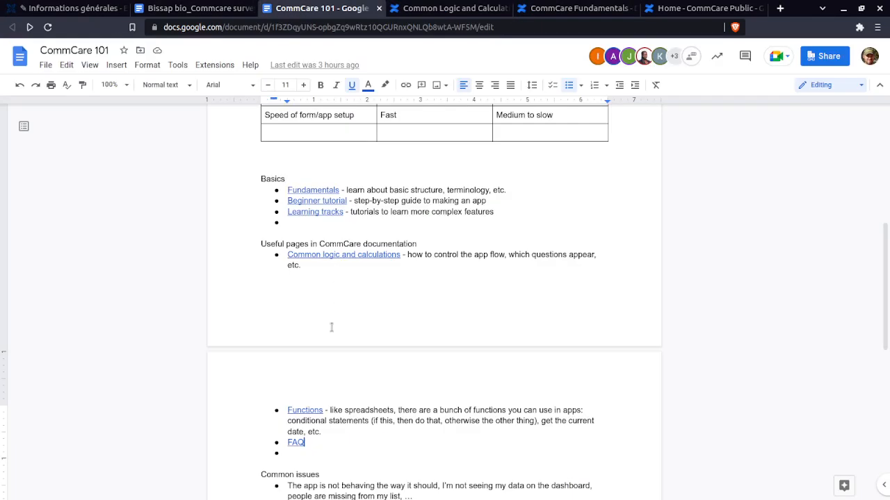
pyautogui.click(306, 410)
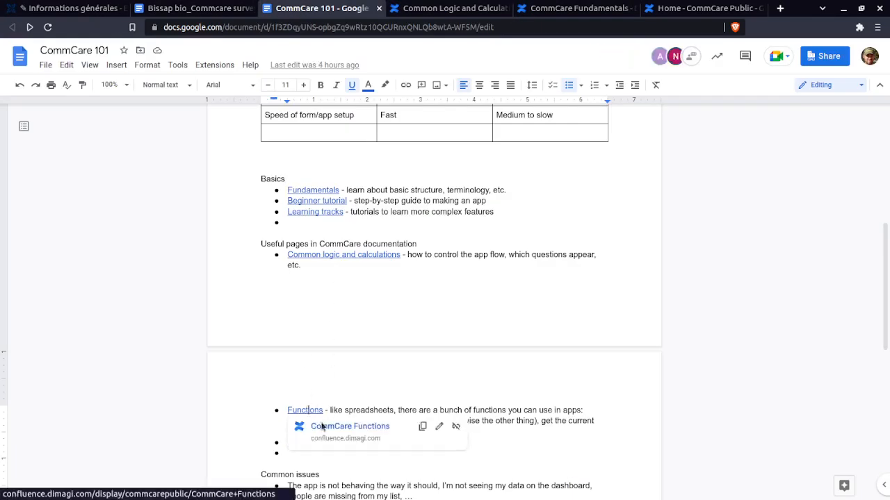
pyautogui.click(321, 425)
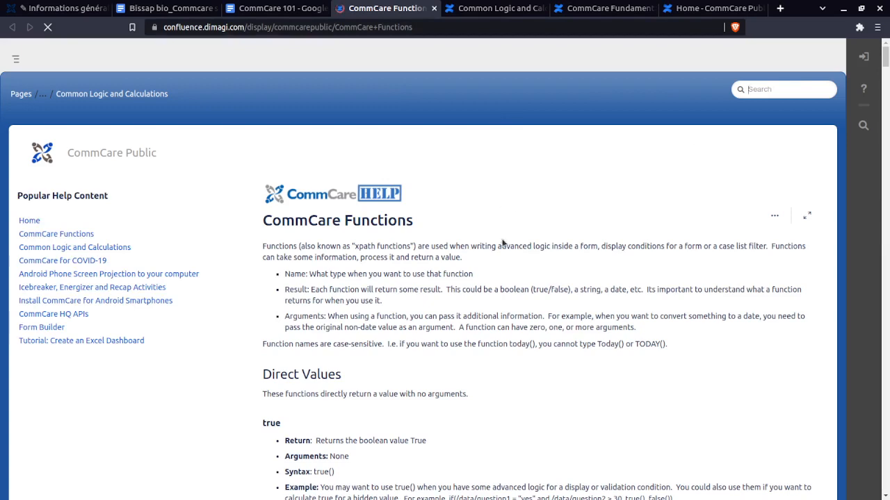
# Search the CommCare Functions page for count-se and go to the count-selected entry under Multi-Select Helper Functions
pyautogui.hotkey('ctrl', 'f')
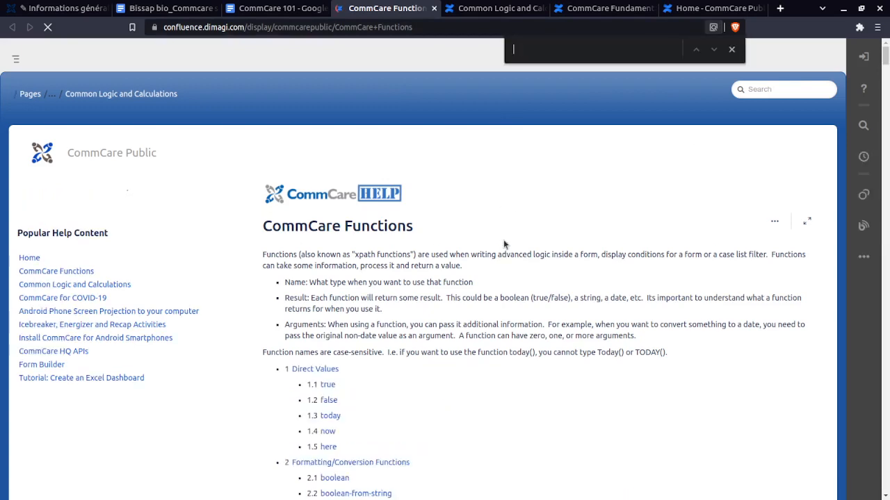
pyautogui.write('count"')
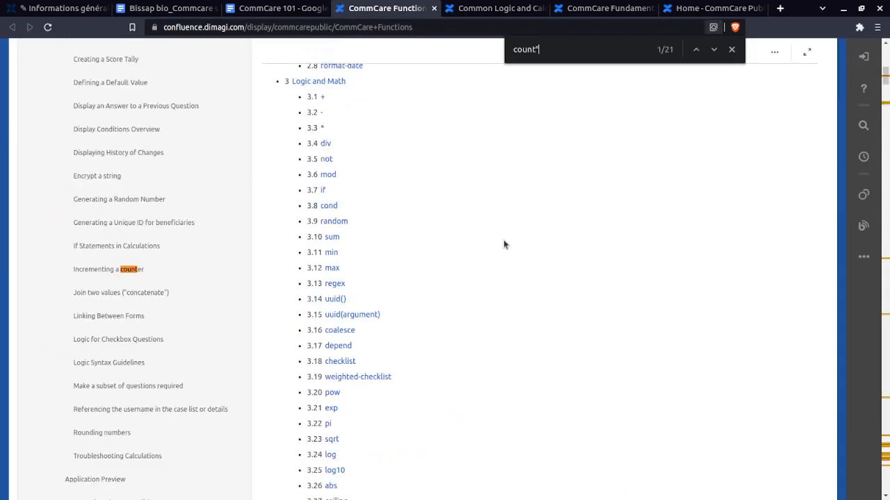
pyautogui.write('sel')
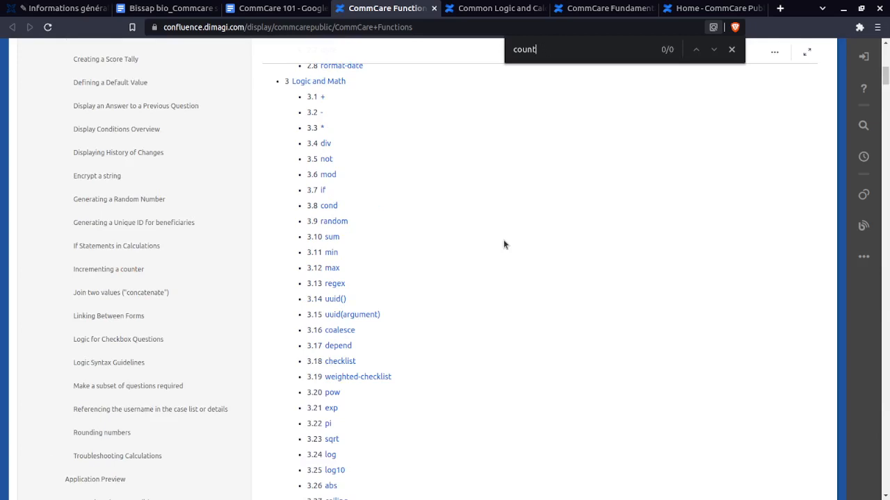
pyautogui.write('_select')
pyautogui.moveTo(590, 50); pyautogui.dragTo(511, 49)
pyautogui.click(590, 49)
pyautogui.press('BackSpace')
pyautogui.write('-se')
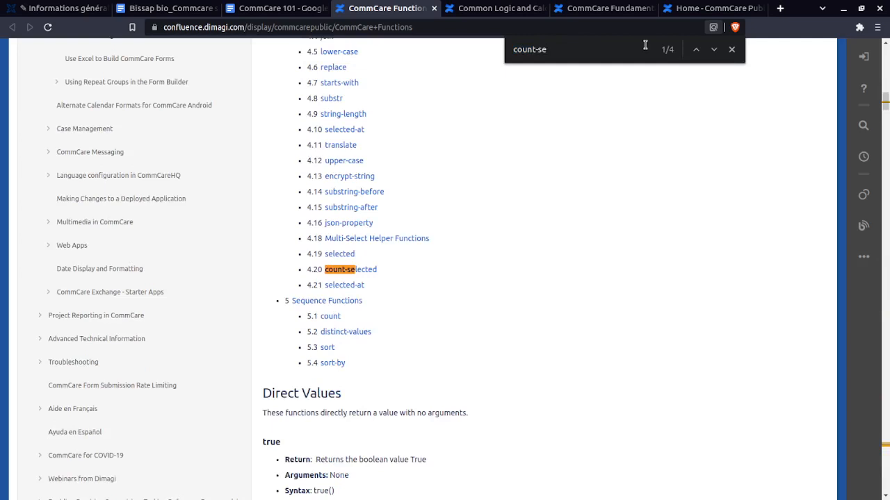
pyautogui.click(714, 50)
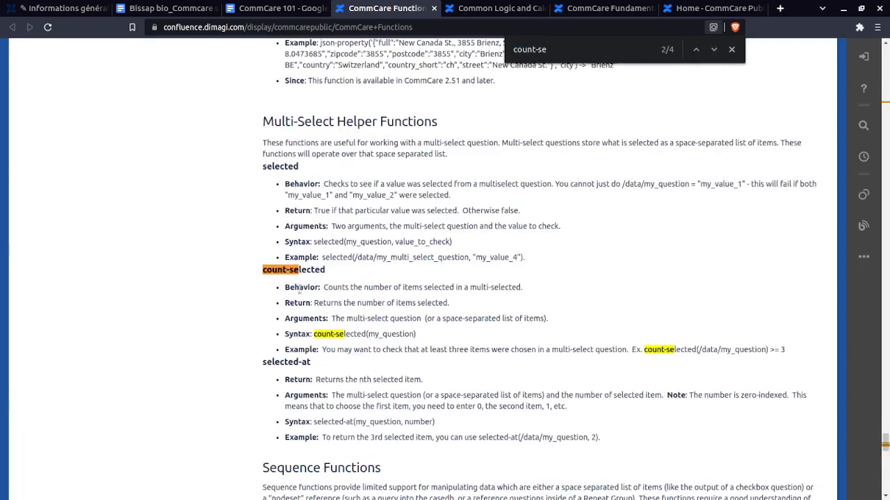
# Copy the syntax count-selected(my_question) from the help page into the Display Condition of Pas d'autres cultures
pyautogui.moveTo(278, 292); pyautogui.dragTo(532, 298)
pyautogui.click(530, 295)
pyautogui.moveTo(314, 334); pyautogui.dragTo(422, 339)
pyautogui.hotkey('ctrl', 'c')
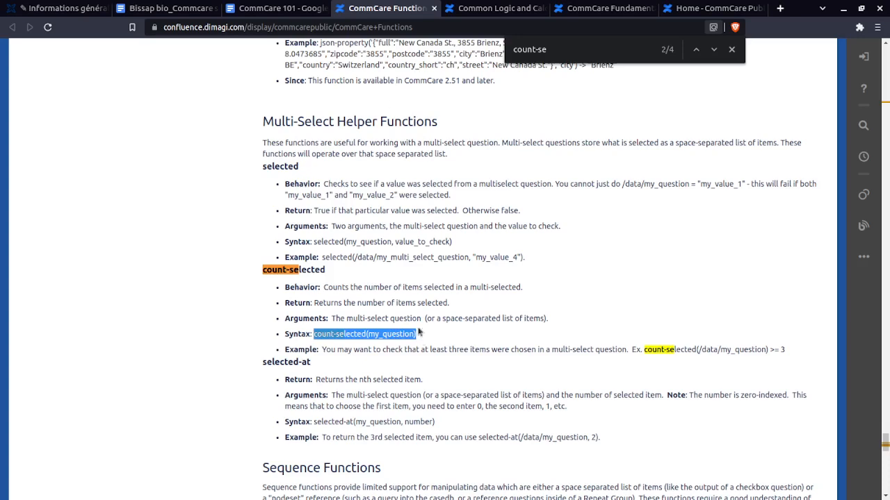
pyautogui.click(89, 12)
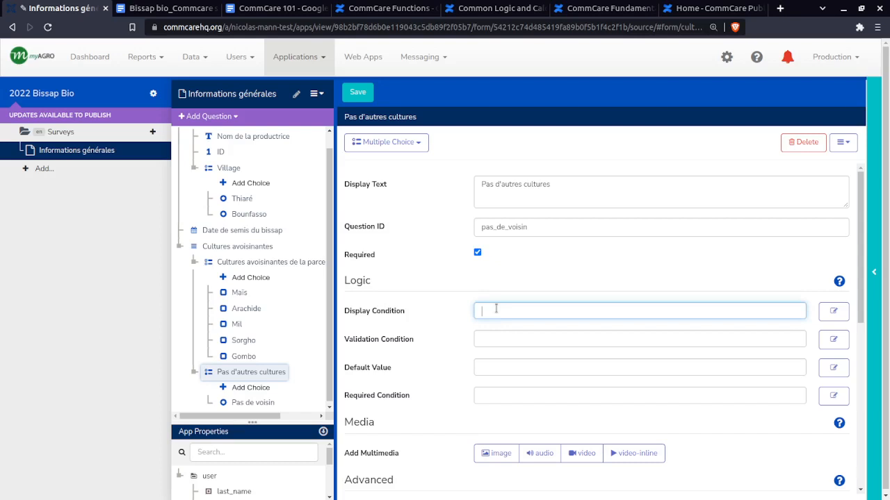
pyautogui.hotkey('ctrl', 'v')
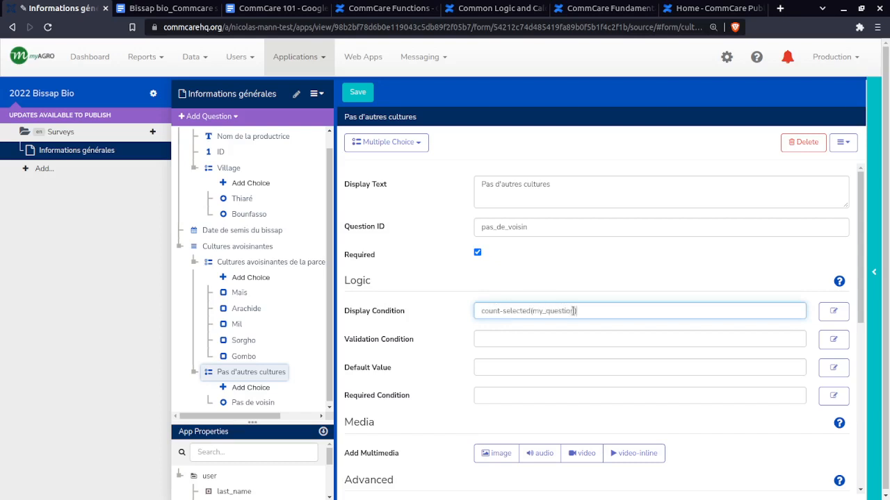
# Replace the my_question placeholder in the Display Condition with a reference to the Cultures avoisinantes de la parcelle de bissap bio question
pyautogui.moveTo(571, 312); pyautogui.dragTo(534, 305)
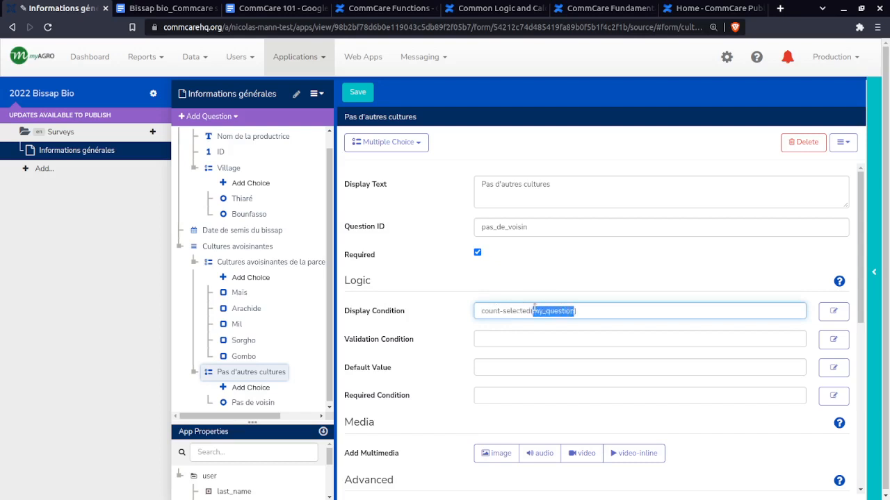
pyautogui.press('BackSpace')
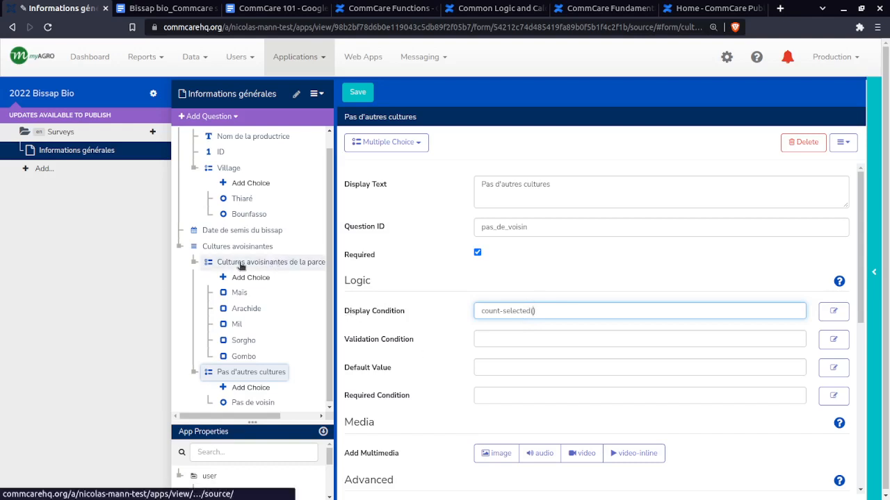
pyautogui.moveTo(241, 264); pyautogui.dragTo(577, 311)
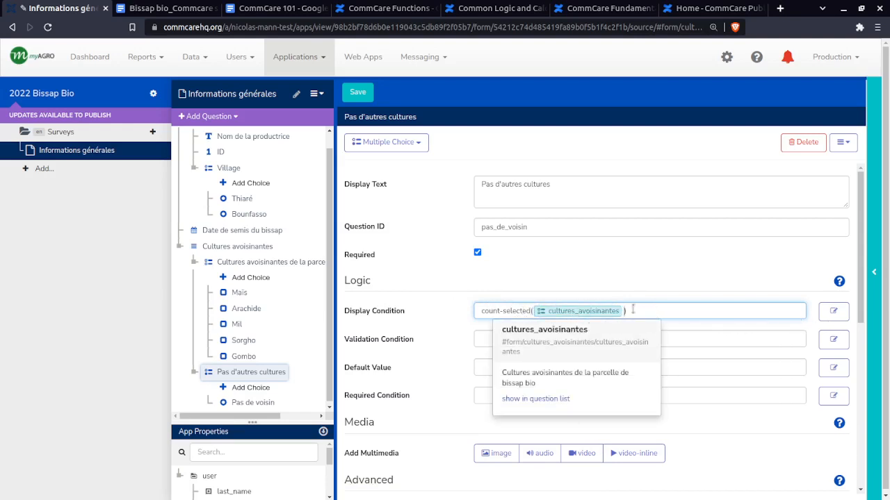
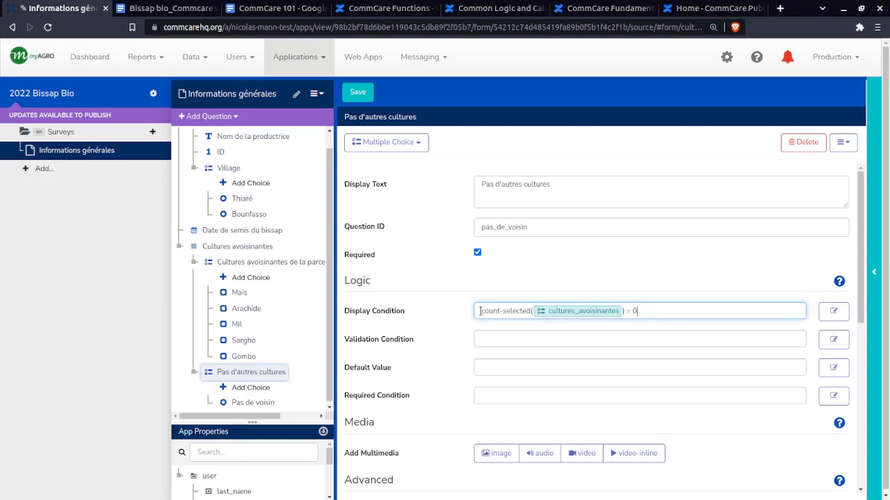
# Review the count-selected expression ending in = 0 in the Display Condition of Pas d'autres cultures and save the form
pyautogui.moveTo(480, 311); pyautogui.dragTo(659, 308)
pyautogui.click(659, 308)
pyautogui.moveTo(668, 309); pyautogui.dragTo(368, 312)
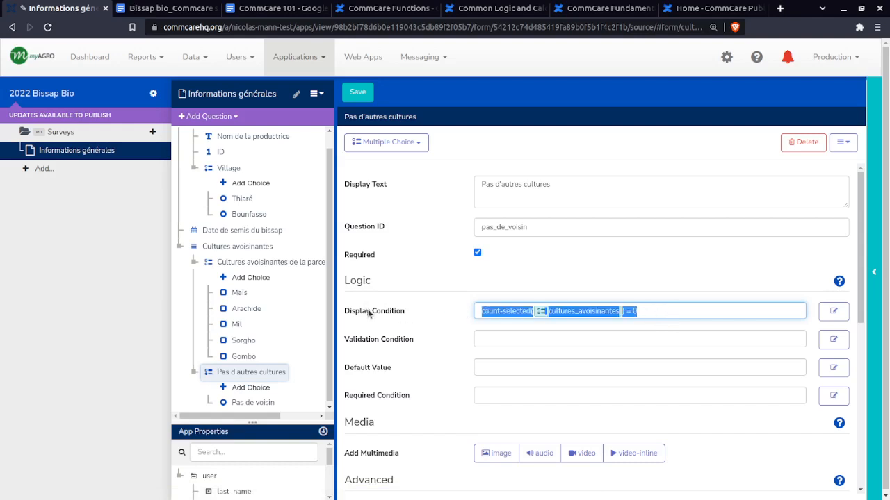
pyautogui.click(408, 309)
pyautogui.moveTo(473, 308); pyautogui.dragTo(690, 306)
pyautogui.click(695, 314)
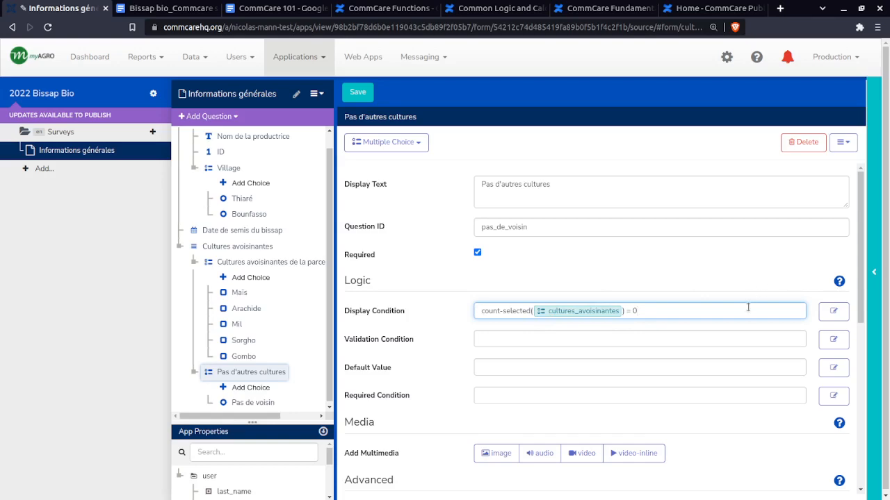
pyautogui.click(365, 96)
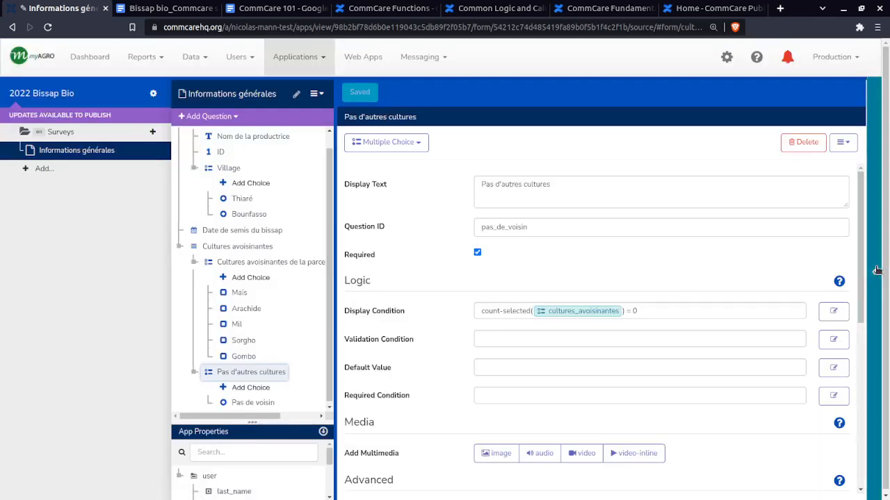
# Open the app preview, refresh it to the saved version and start the Informations générales form under Surveys
pyautogui.moveTo(874, 271); pyautogui.dragTo(775, 238)
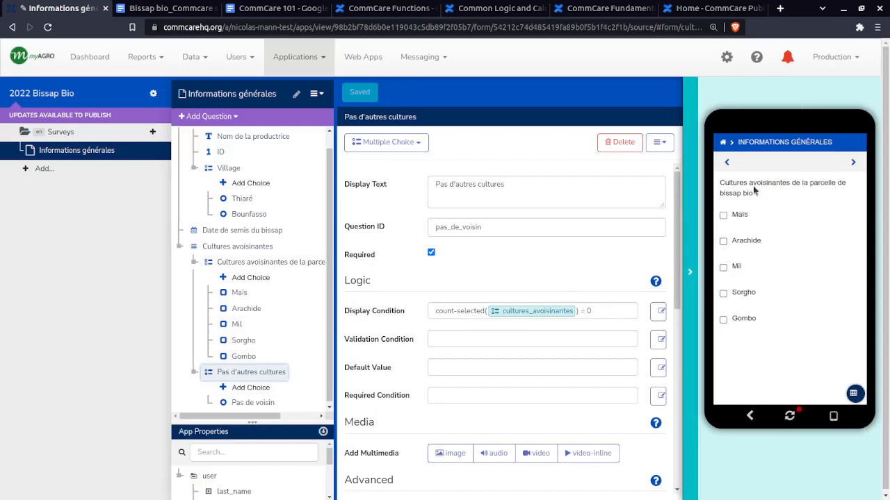
pyautogui.click(789, 415)
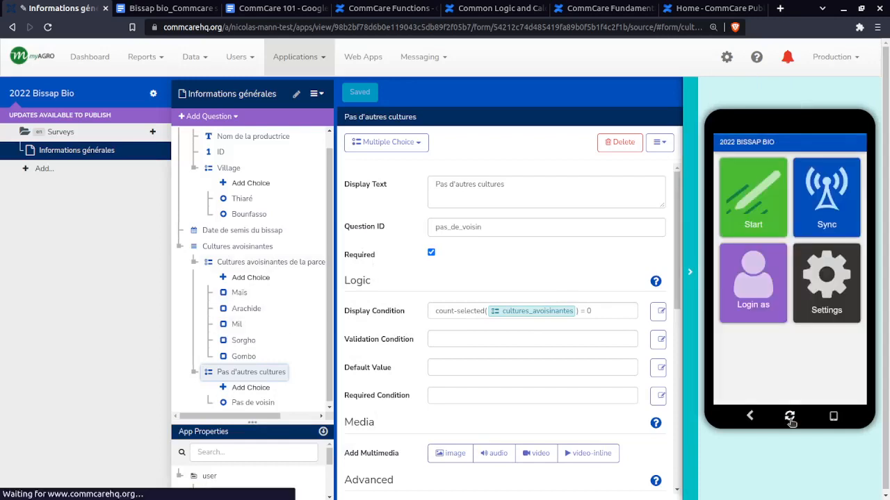
pyautogui.click(760, 211)
pyautogui.click(750, 174)
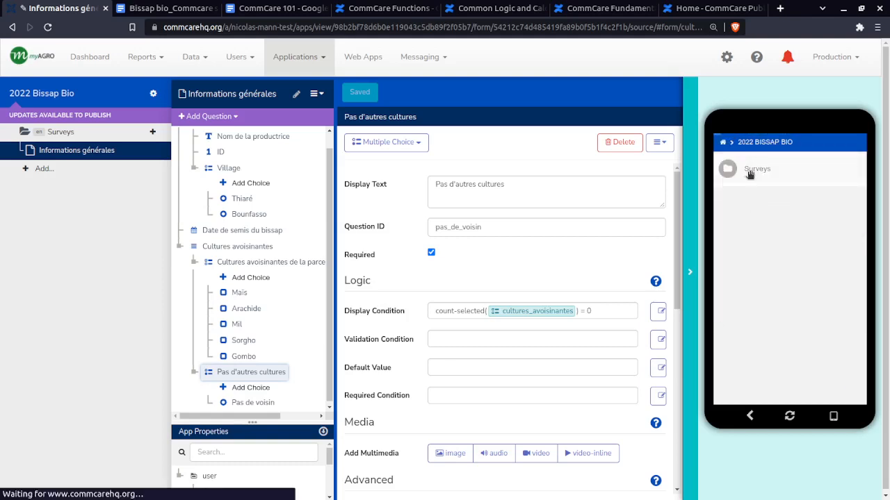
pyautogui.click(796, 172)
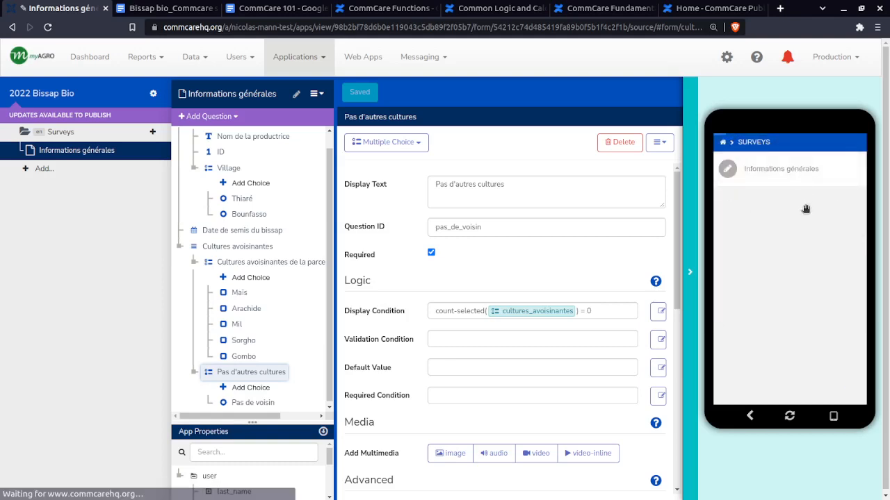
# Fill the preview's first page with placeholder text for Nom de la productrice, a whole-number ID and the village Thiaré
pyautogui.click(728, 206)
pyautogui.write('sdgfsdqf')
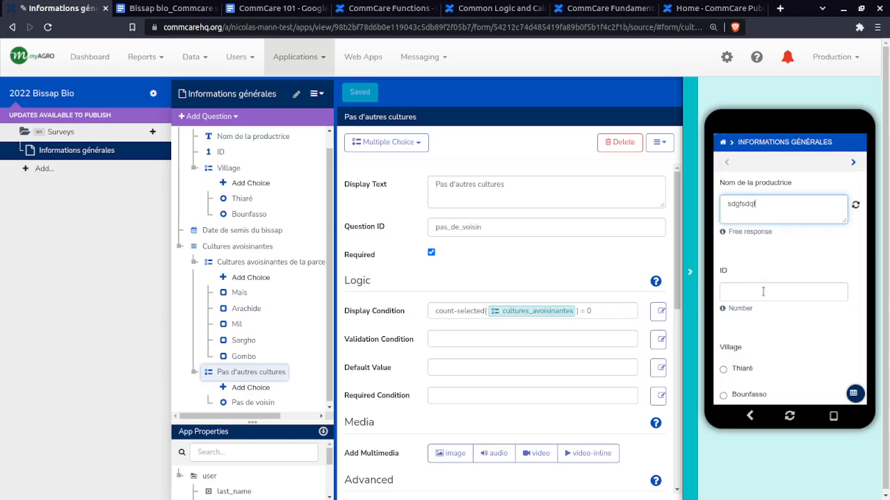
pyautogui.click(764, 291)
pyautogui.write('&é"')
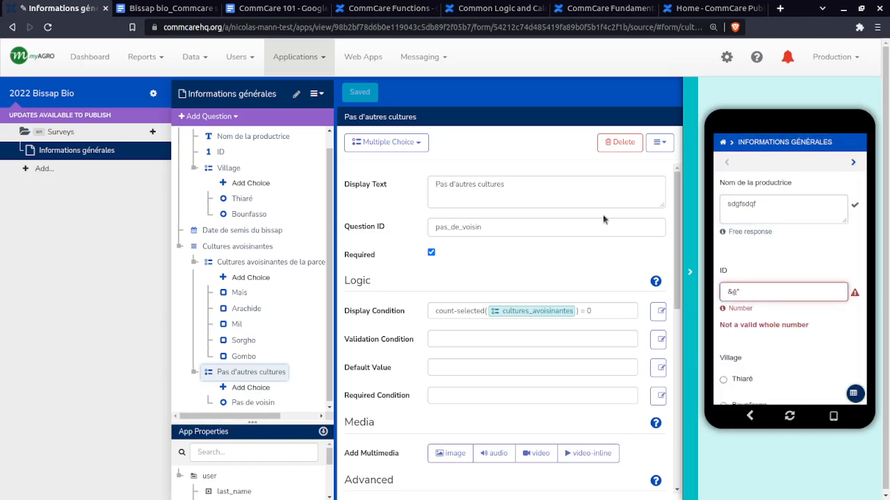
pyautogui.press('BackSpace')
pyautogui.write('123')
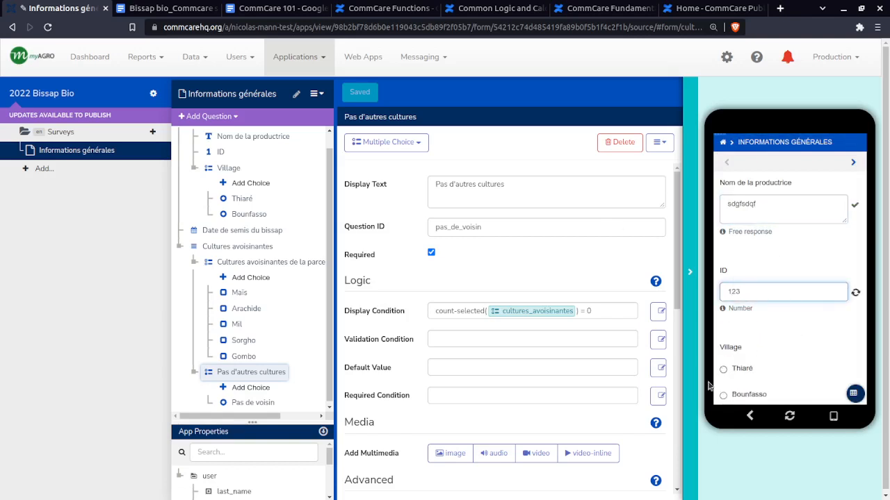
pyautogui.click(723, 369)
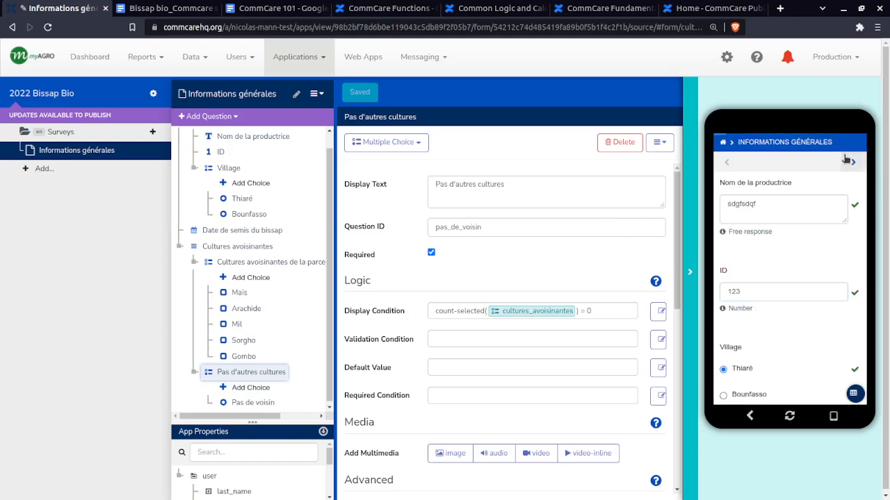
# Set Date de semis du bissap to 08/25/2022 in the preview and advance to the Cultures avoisinantes page
pyautogui.click(847, 160)
pyautogui.click(768, 203)
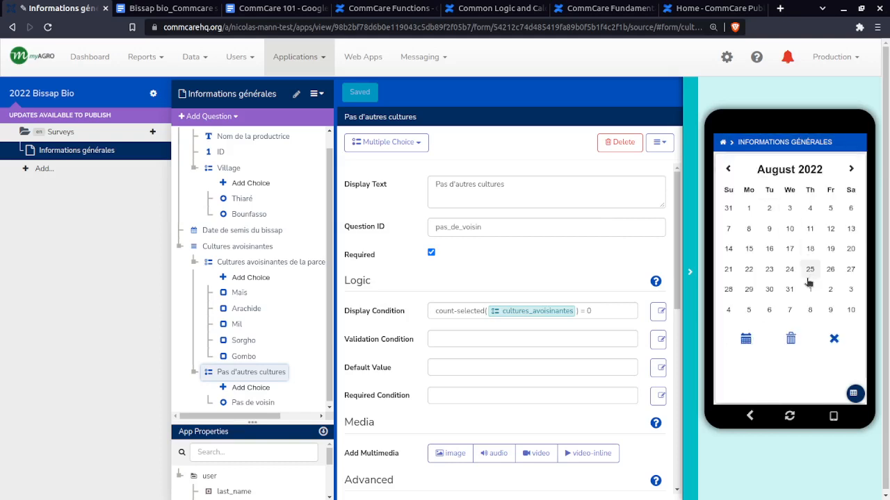
pyautogui.click(808, 270)
pyautogui.click(853, 161)
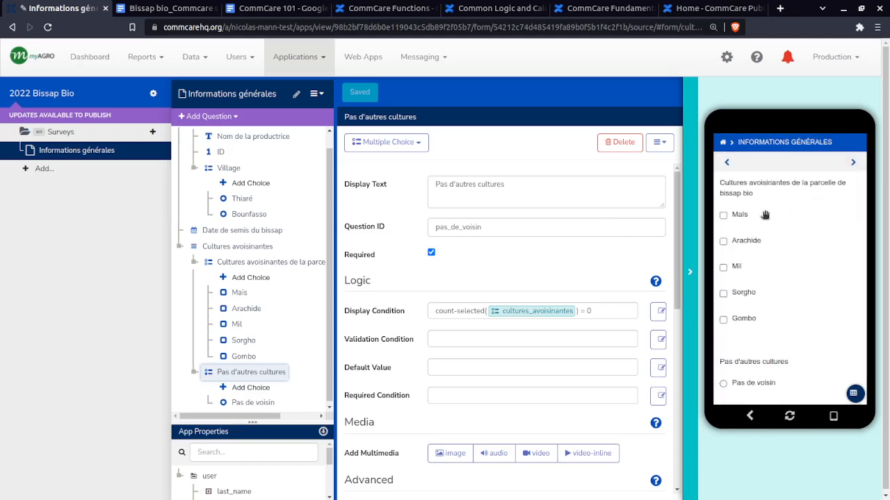
# Test the display condition by selecting Maïs in the preview and compare the page with the count-selected expression
pyautogui.scroll(-1, 755, 320)
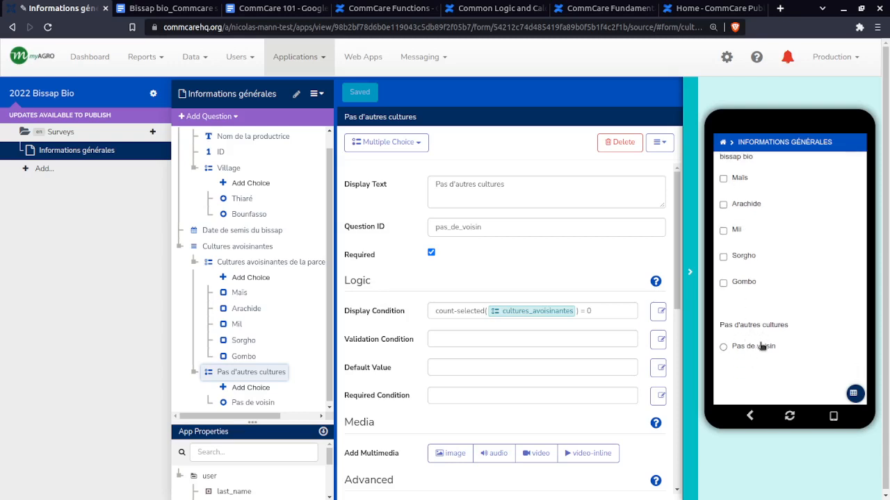
pyautogui.scroll(1, 758, 341)
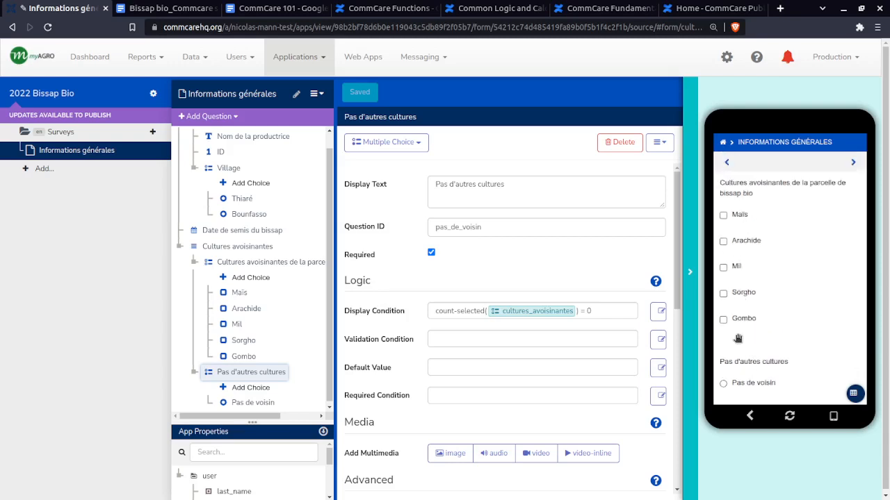
pyautogui.click(738, 216)
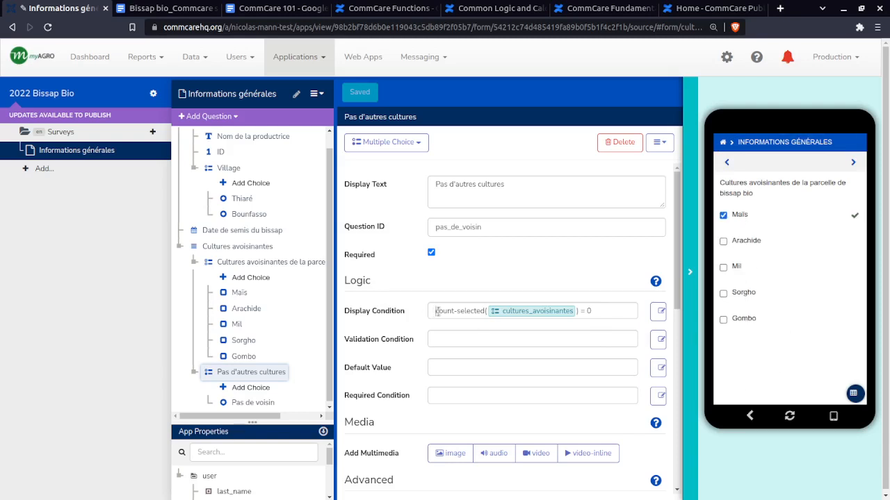
pyautogui.moveTo(436, 312); pyautogui.dragTo(577, 310)
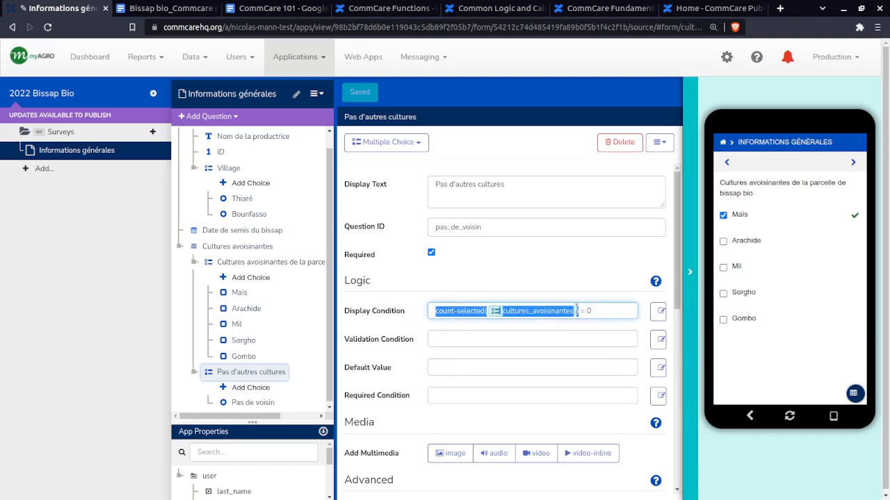
# Select Arachide and Mil as further test answers, then deselect every crop to retest the Pas d'autres cultures condition
pyautogui.click(723, 242)
pyautogui.click(724, 266)
pyautogui.click(724, 267)
pyautogui.click(724, 241)
pyautogui.click(723, 216)
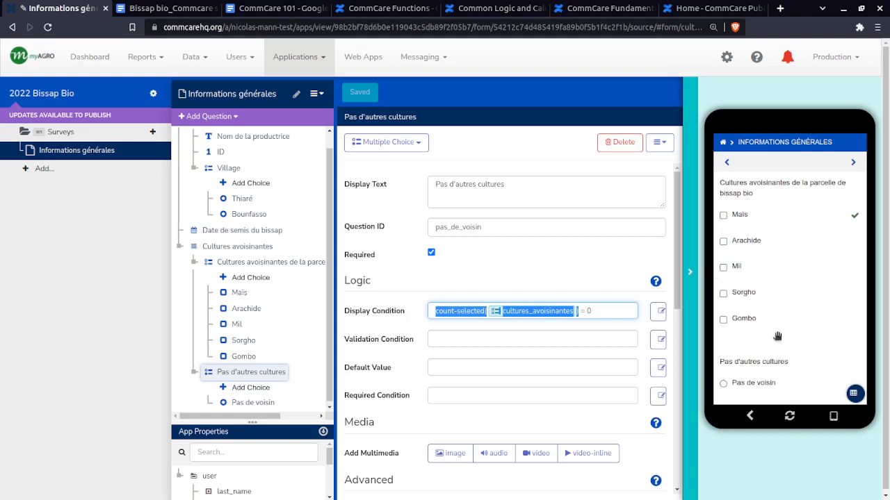
# Answer Pas de voisin and advance the preview, then return through the previous page and clear that answer
pyautogui.click(755, 385)
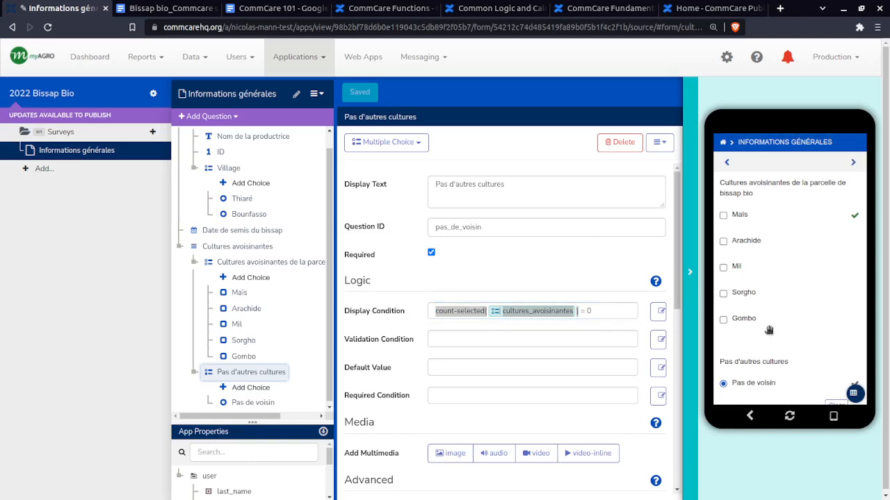
pyautogui.click(854, 161)
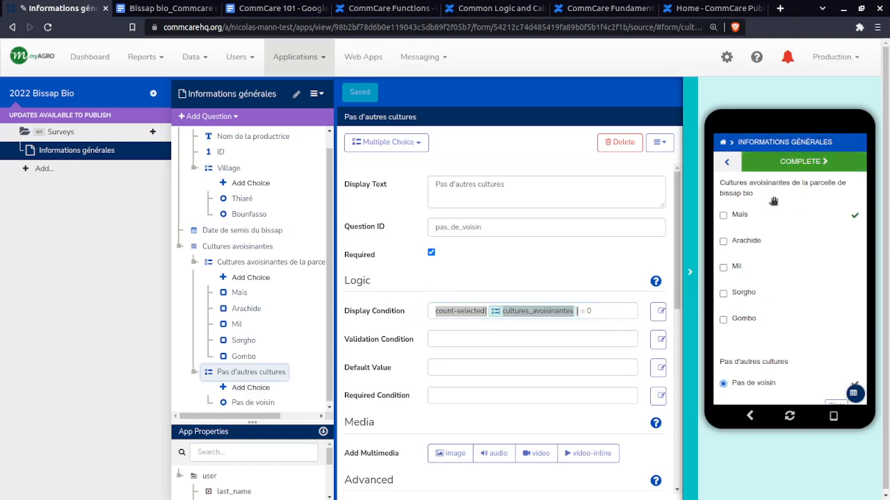
pyautogui.click(724, 163)
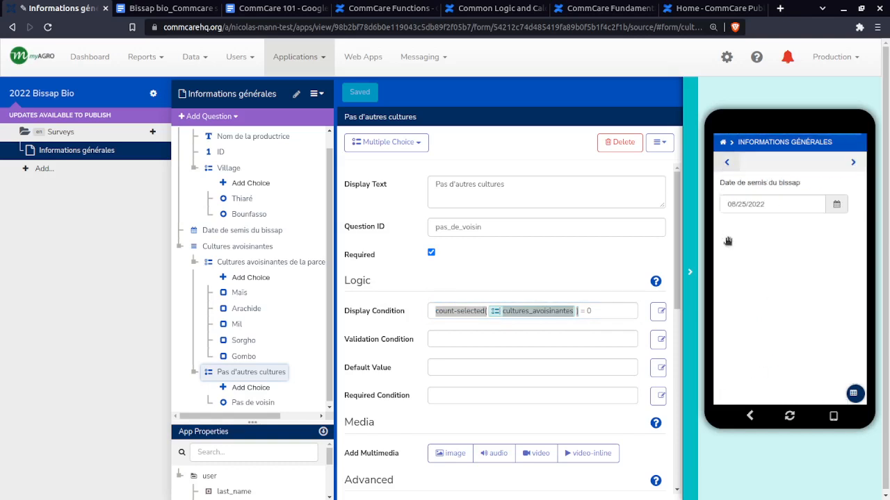
pyautogui.click(854, 162)
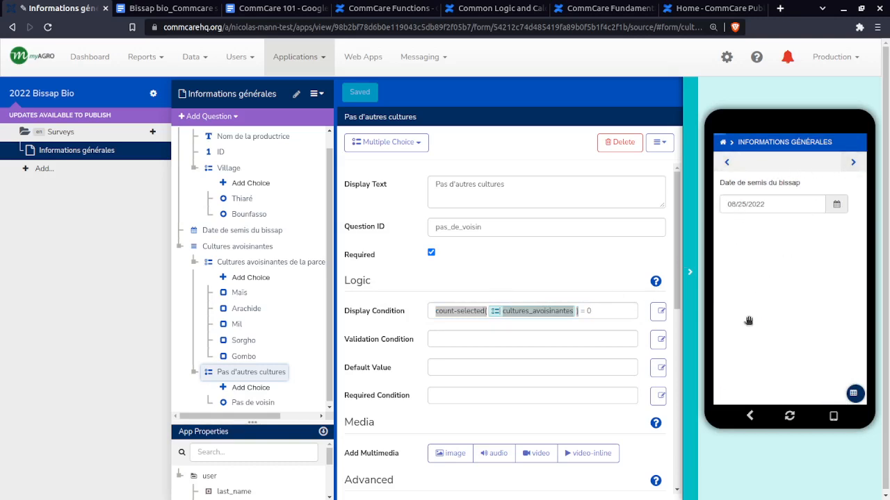
pyautogui.click(834, 404)
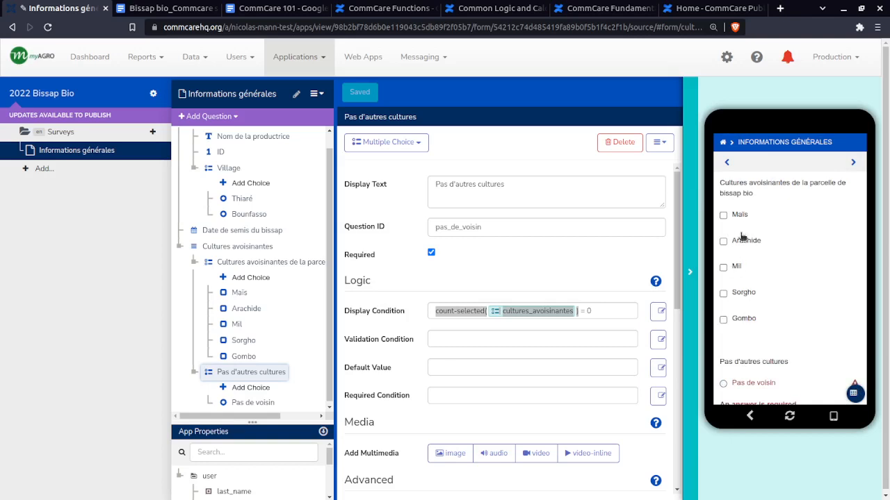
# Try to advance the preview with both crop questions unanswered and examine how the required Pas d'autres cultures question responds
pyautogui.scroll(-1, 756, 306)
pyautogui.scroll(1, 755, 306)
pyautogui.click(854, 163)
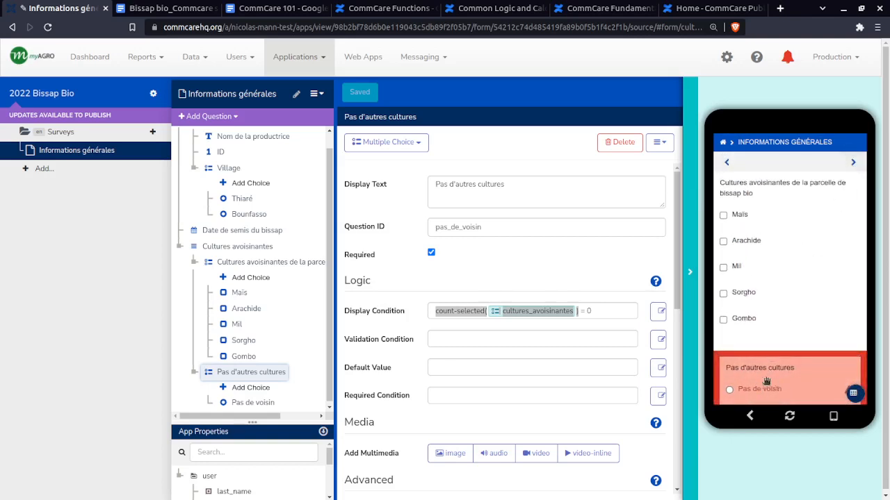
pyautogui.scroll(-1, 768, 370)
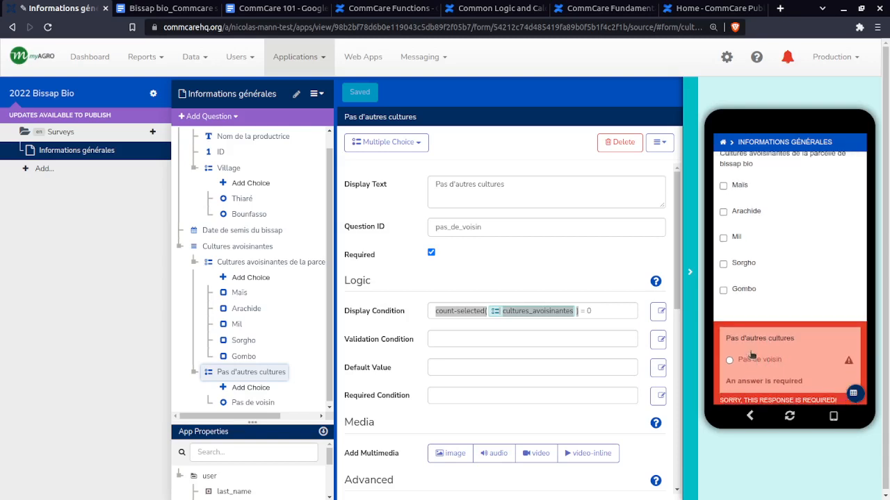
pyautogui.scroll(1, 755, 358)
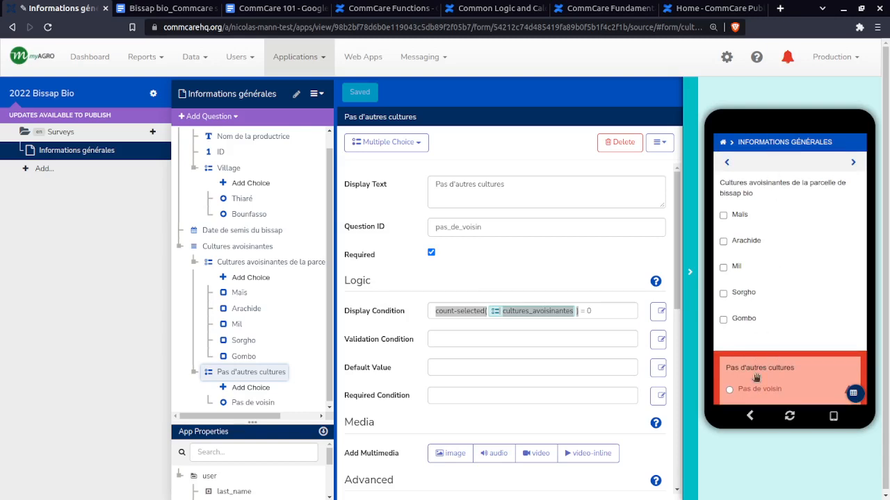
pyautogui.scroll(-1, 778, 383)
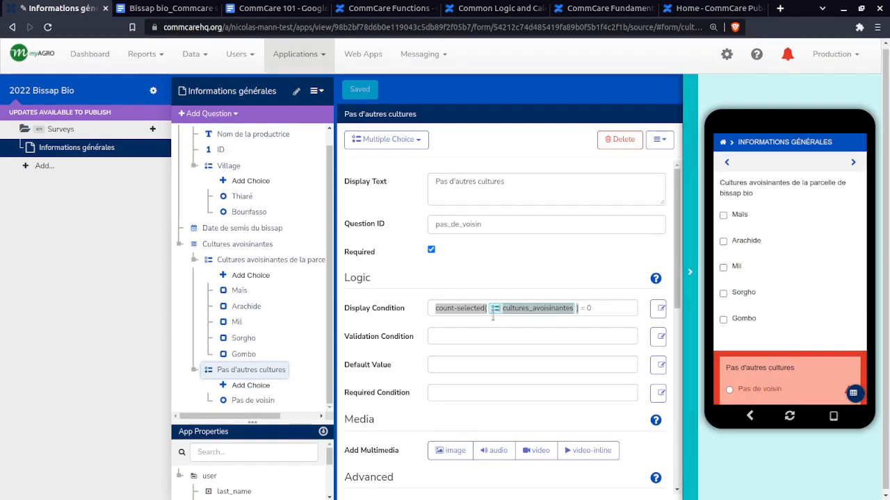
pyautogui.scroll(-1, 779, 304)
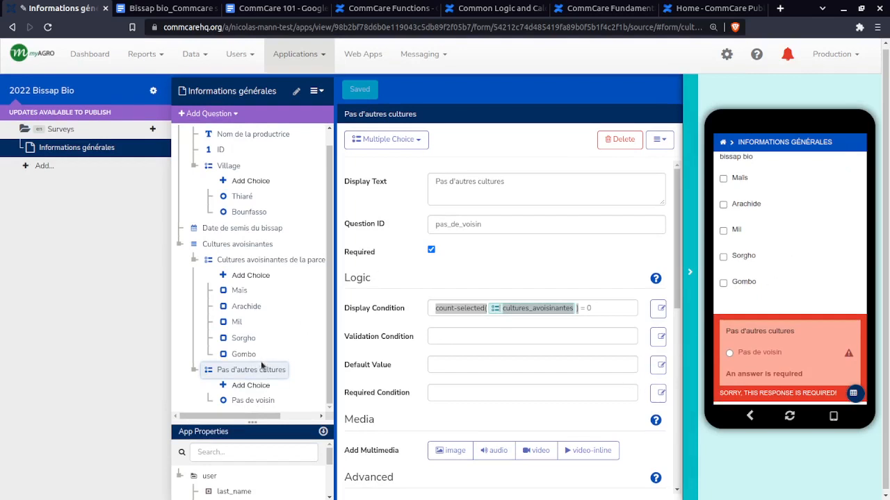
# Highlight Utilisent-ils des engrais chimiques? in the Bissap bio survey skeleton document and return to the Cultures avoisinantes group in CommCare
pyautogui.click(183, 7)
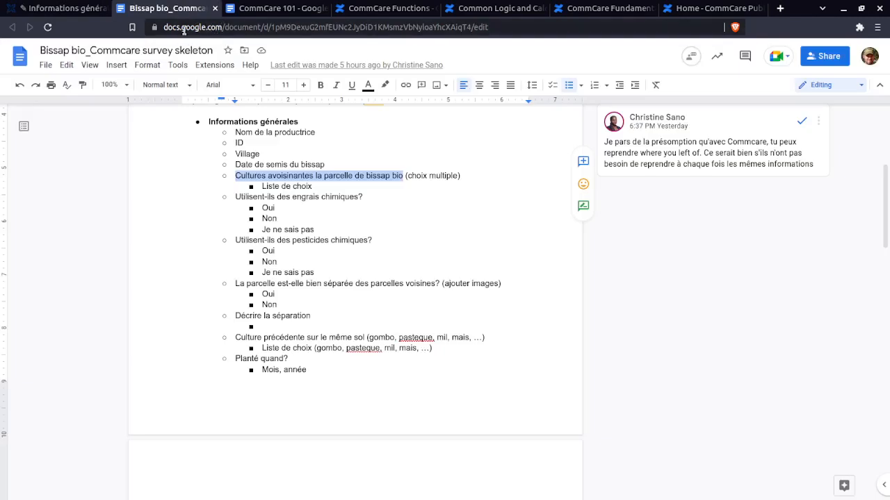
pyautogui.moveTo(235, 196); pyautogui.dragTo(360, 200)
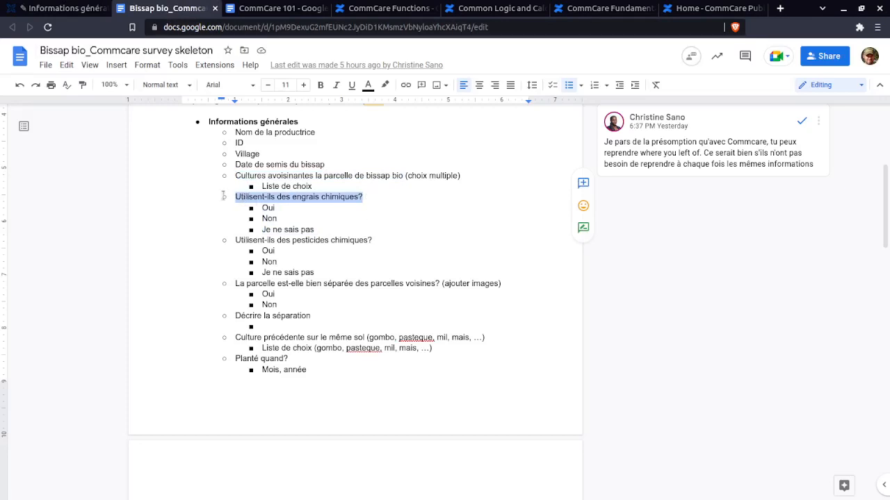
pyautogui.click(44, 15)
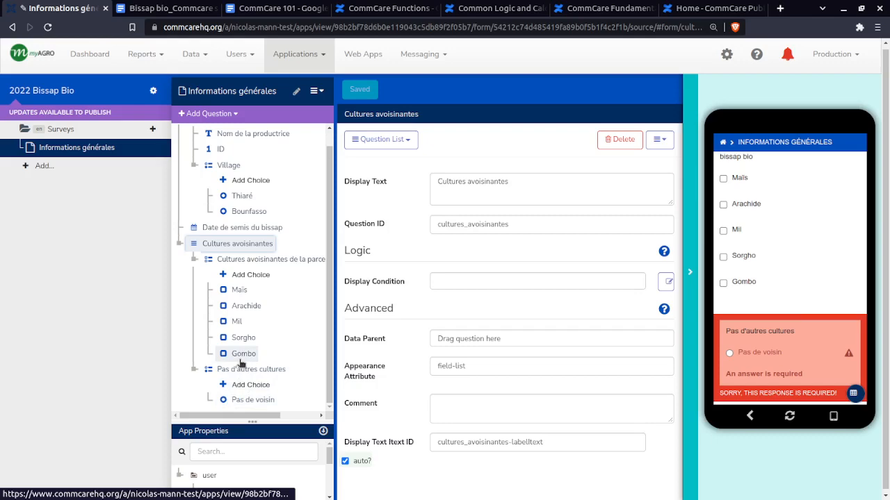
# Return to the survey skeleton document and examine the remaining questions on engrais chimiques, pesticides chimiques and parcel separation
pyautogui.click(163, 9)
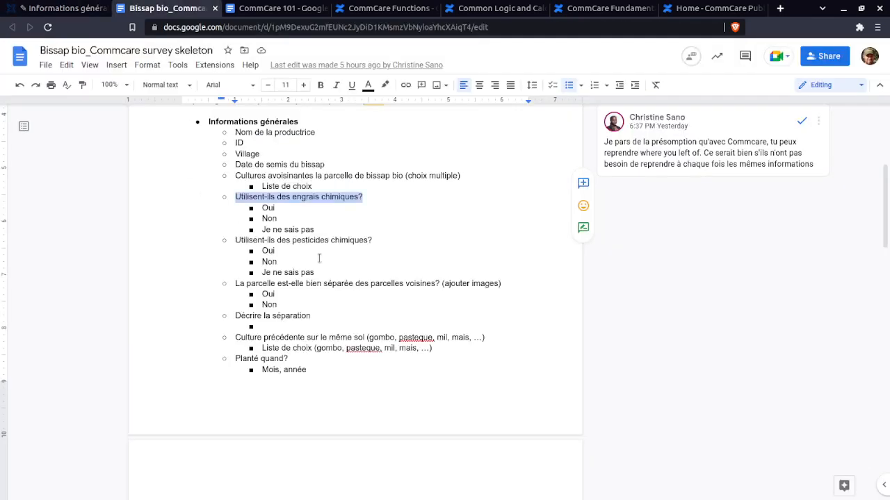
pyautogui.click(236, 198)
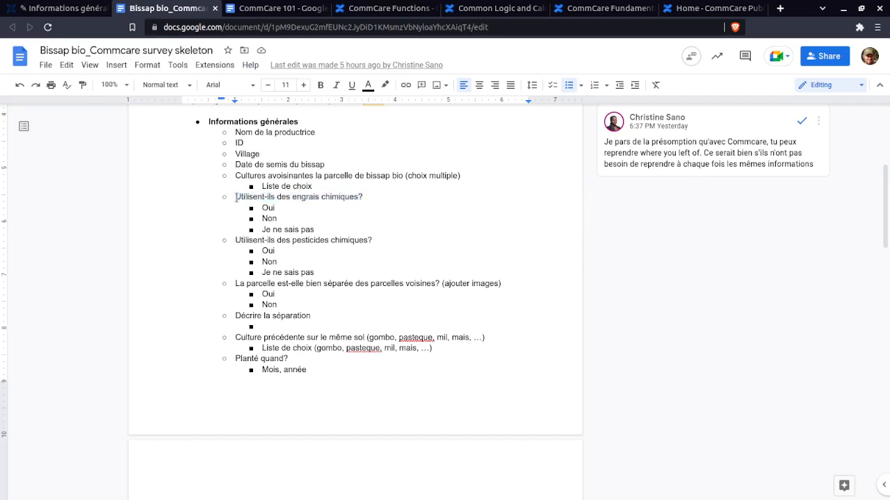
pyautogui.moveTo(237, 197); pyautogui.dragTo(370, 197)
pyautogui.click(367, 196)
pyautogui.moveTo(301, 308); pyautogui.dragTo(239, 278)
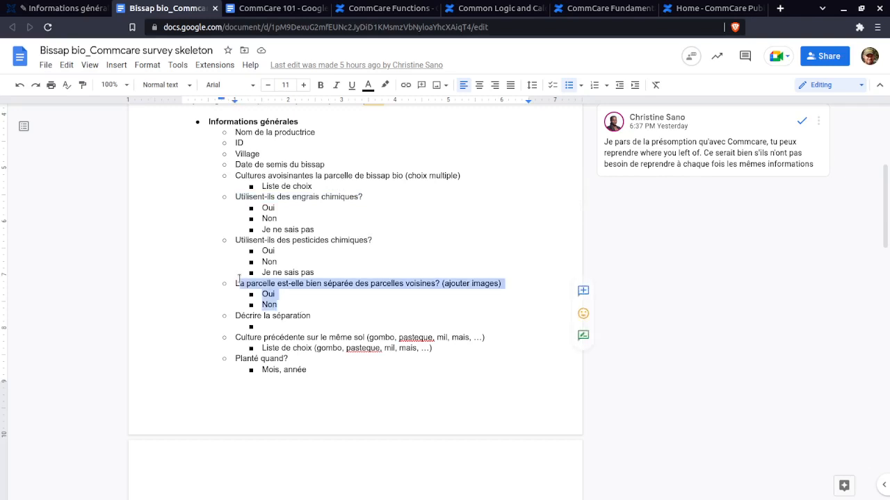
pyautogui.click(236, 280)
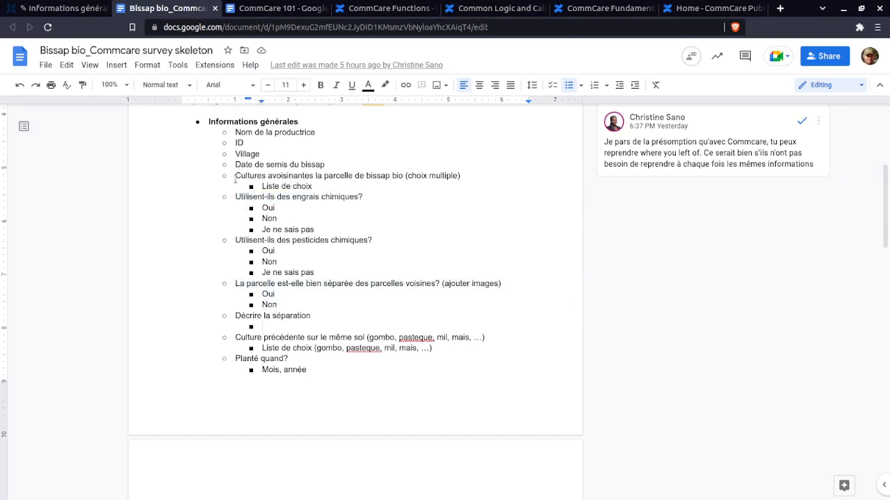
# Copy the question text Utilisent-ils des engrais chimiques? from the survey skeleton and return to the form in CommCare
pyautogui.moveTo(235, 175); pyautogui.dragTo(404, 189)
pyautogui.click(405, 188)
pyautogui.moveTo(235, 197)
pyautogui.mouseDown()
pyautogui.moveTo(273, 235)
pyautogui.moveTo(321, 207)
pyautogui.moveTo(225, 188)
pyautogui.moveTo(226, 197)
pyautogui.mouseUp()
pyautogui.click(361, 197)
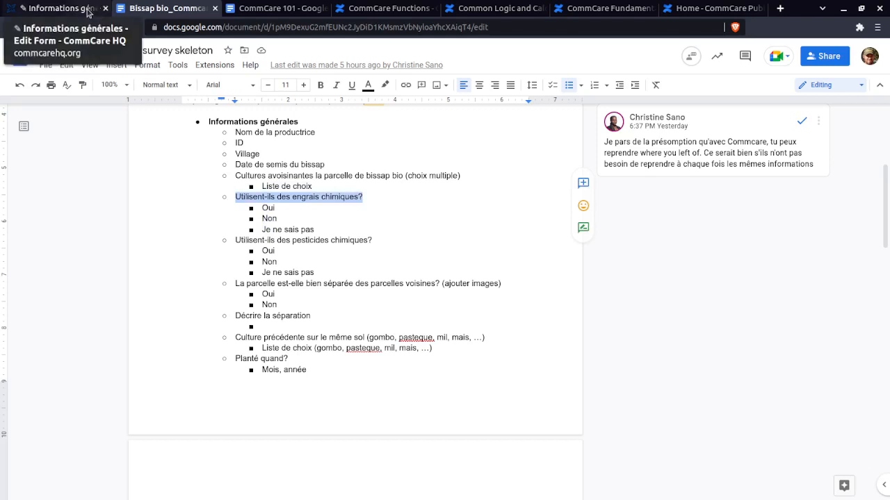
pyautogui.click(59, 8)
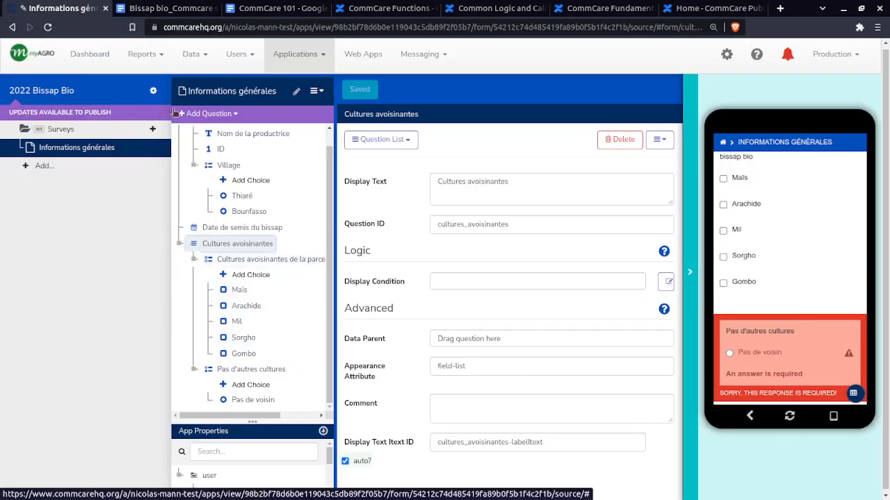
# Collapse the Cultures avoisinantes group and add a new Question List after it
pyautogui.click(196, 114)
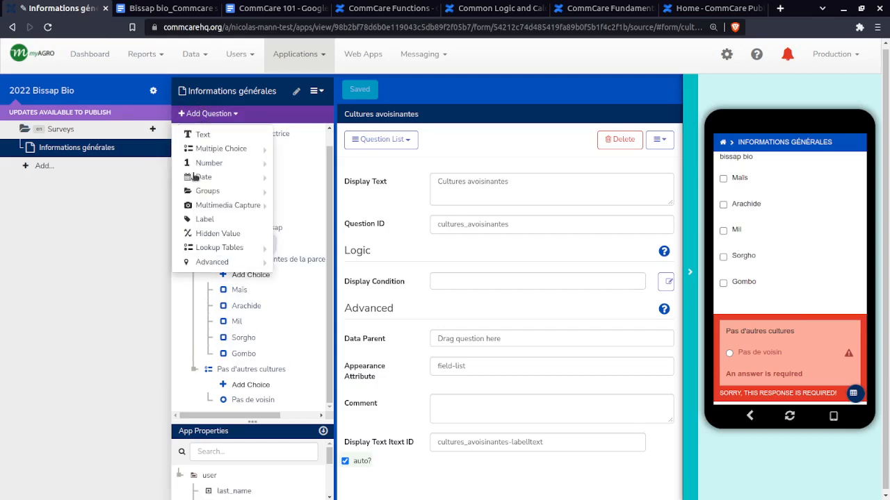
pyautogui.click(205, 115)
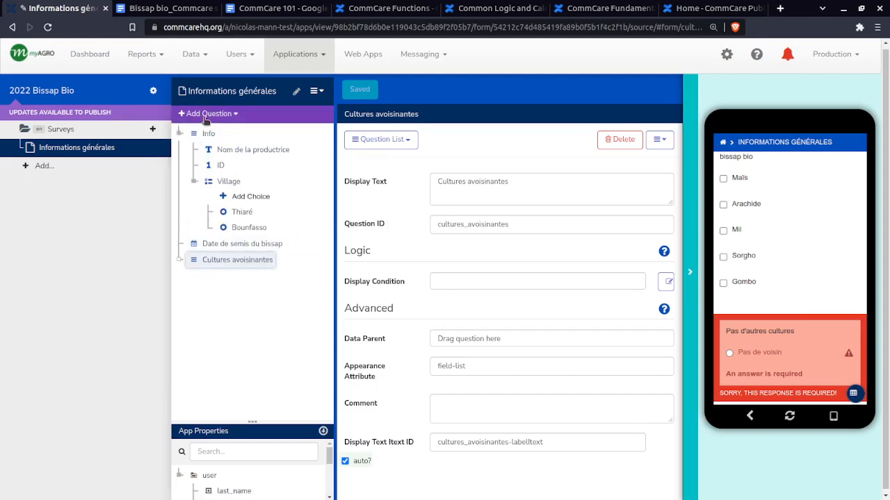
pyautogui.click(205, 113)
pyautogui.moveTo(210, 193)
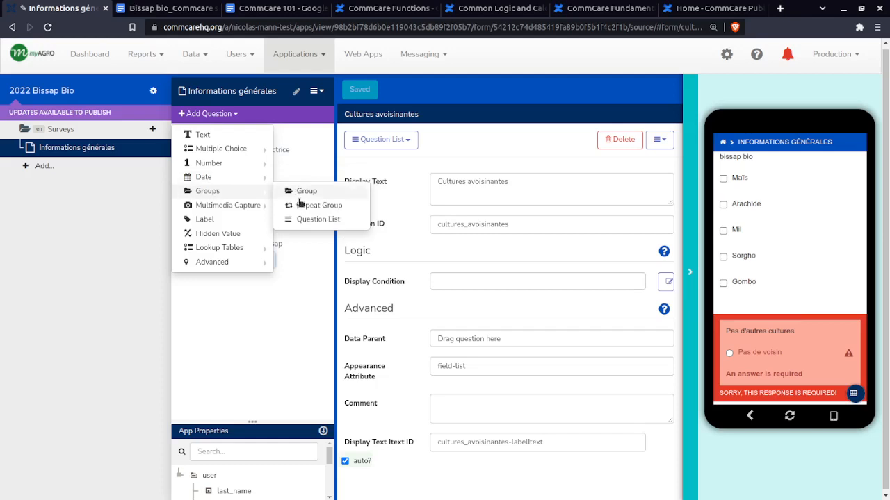
pyautogui.click(302, 220)
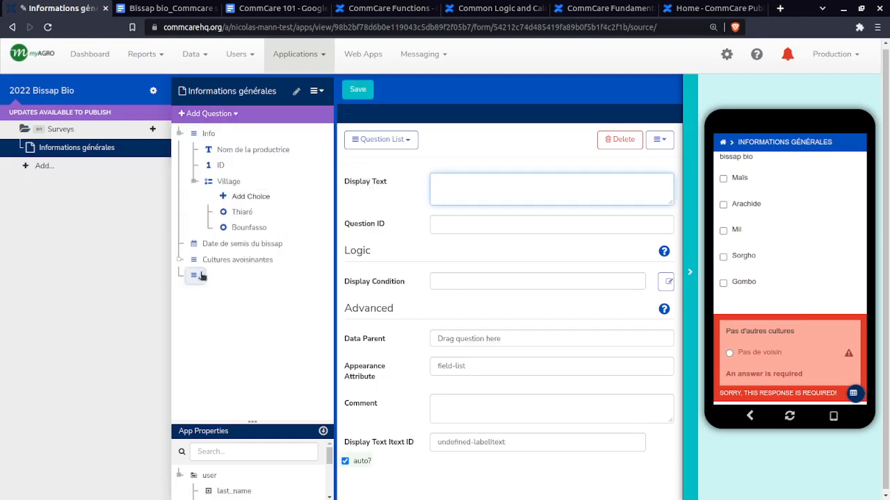
pyautogui.click(197, 276)
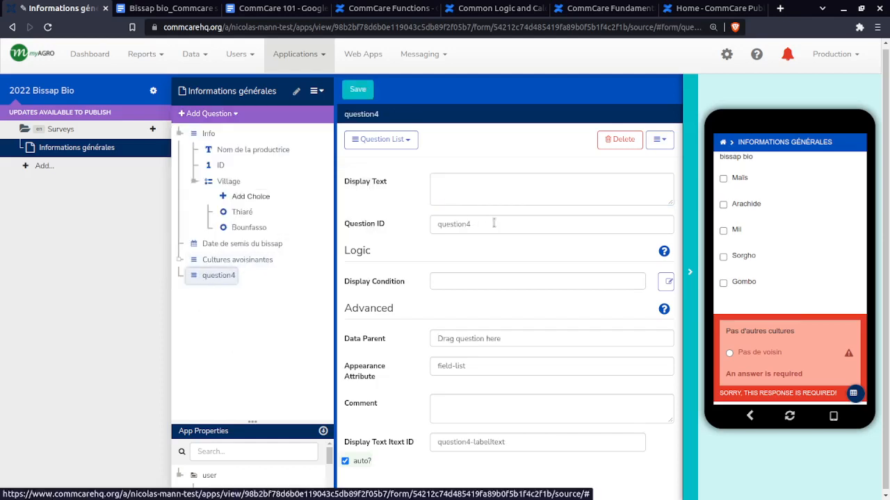
# Give the new question list the display text Cultures avoisinantes pratiques
pyautogui.click(487, 185)
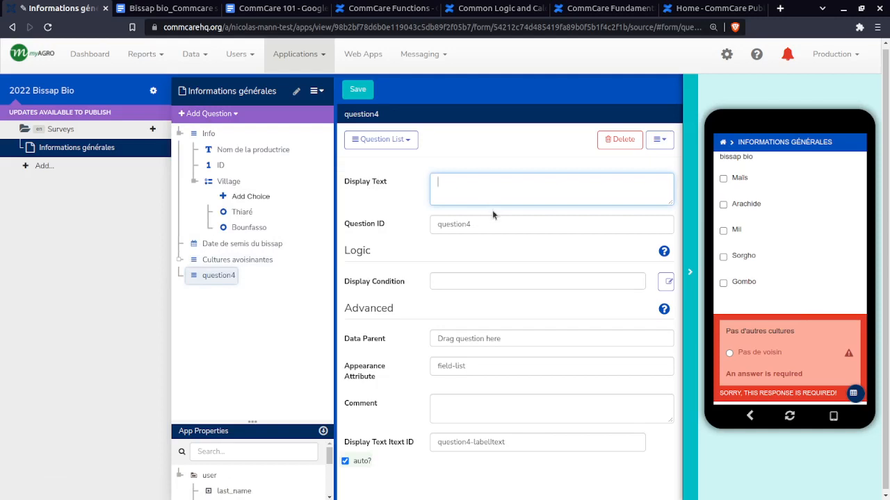
pyautogui.write('Cultures')
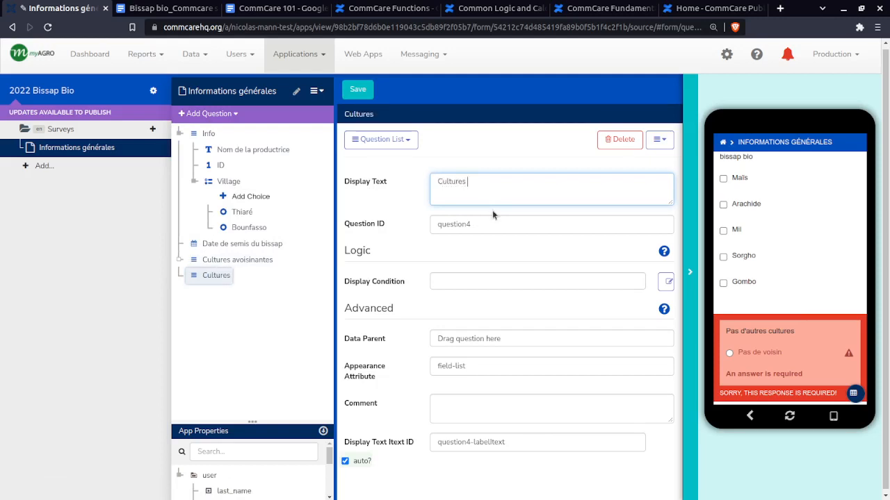
pyautogui.write(' qvoinsinq')
pyautogui.press('BackSpace')
pyautogui.press('BackSpace')
pyautogui.press('BackSpace')
pyautogui.press('BackSpace')
pyautogui.press('BackSpace')
pyautogui.press('BackSpace')
pyautogui.press('BackSpace')
pyautogui.press('BackSpace')
pyautogui.press('BackSpace')
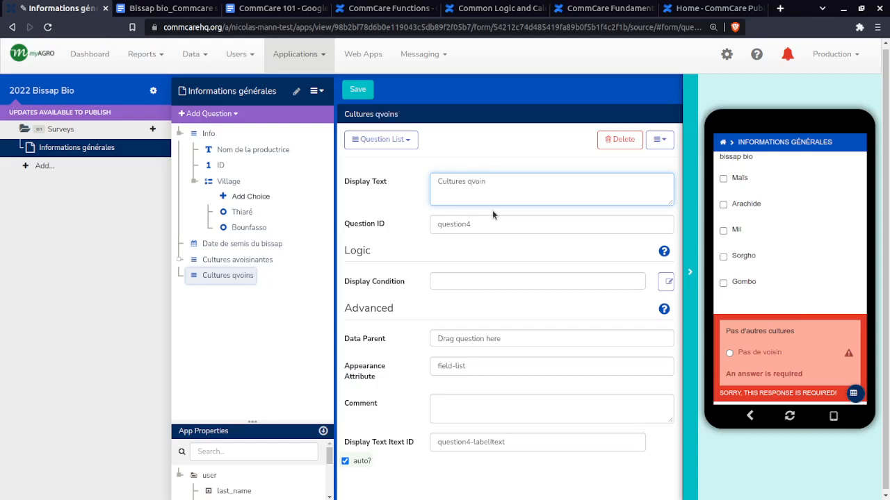
pyautogui.write('av')
pyautogui.write('oin')
pyautogui.write('sinantes')
pyautogui.write(' pratiques')
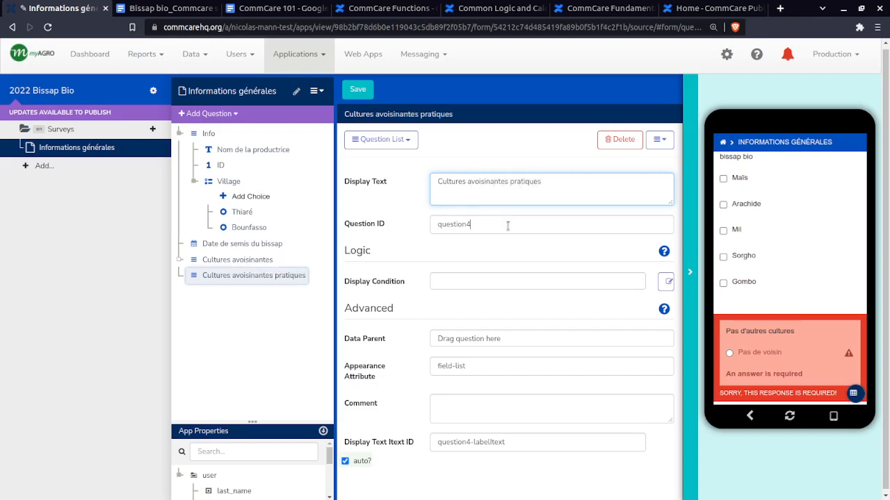
# Set the question list's ID to cultures_avoisinantes_pratiques, based on its display text with a lowercase first letter
pyautogui.click(506, 224)
pyautogui.moveTo(552, 184); pyautogui.dragTo(429, 183)
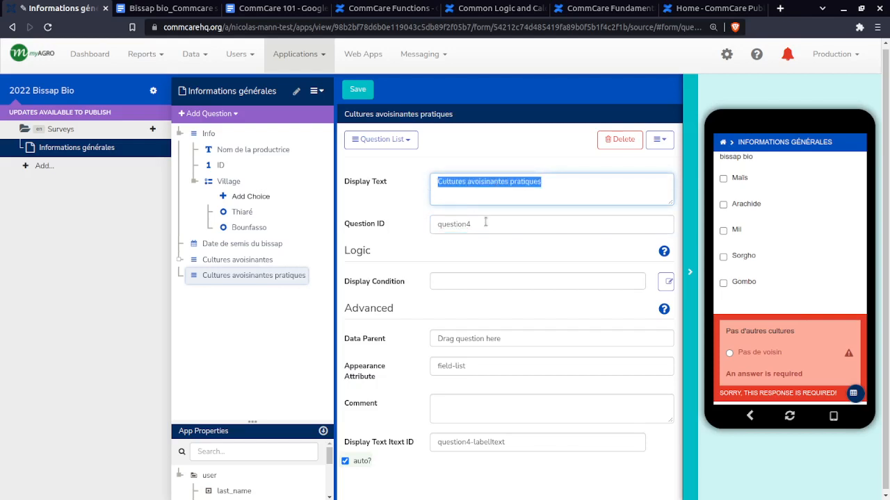
pyautogui.moveTo(489, 224); pyautogui.dragTo(417, 228)
pyautogui.write('Cultures_avoisinantes_pratiques')
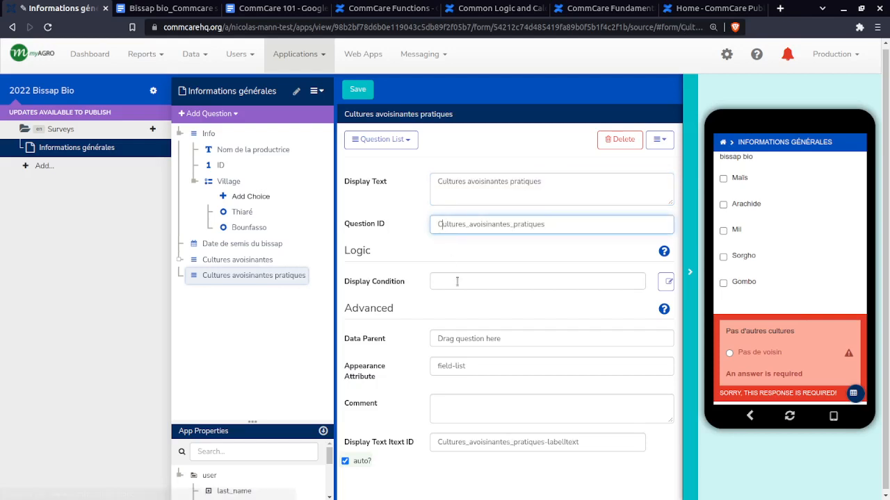
pyautogui.press('Home')
pyautogui.press('Delete')
pyautogui.write('c')
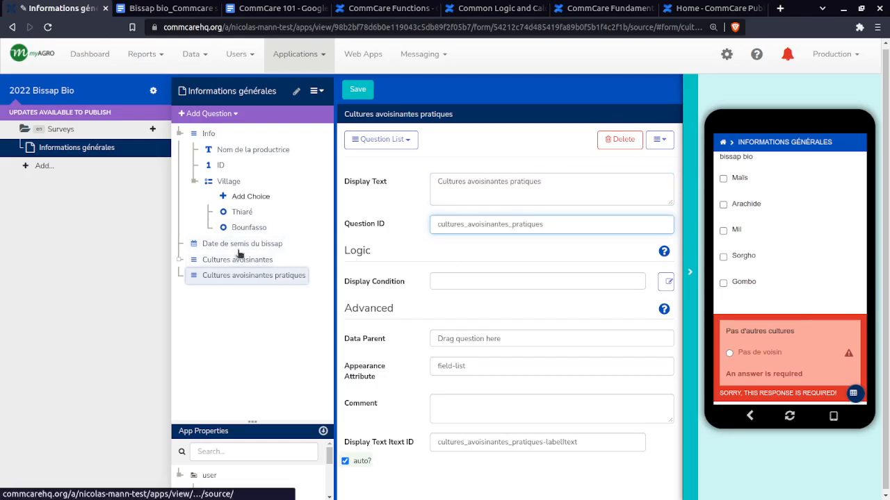
# Add a required single-answer multiple choice question, Utilisent-ils des engrais chimiques?, inside the Cultures avoisinantes pratiques list
pyautogui.click(209, 113)
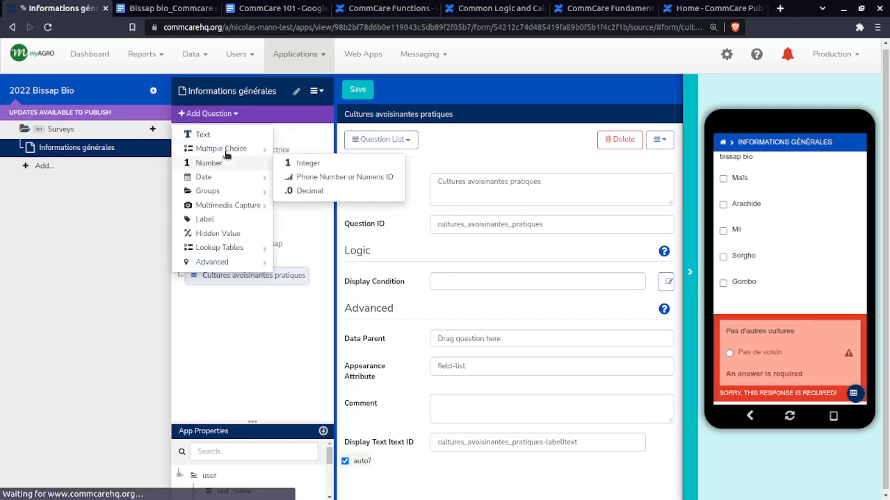
pyautogui.moveTo(230, 148)
pyautogui.click(339, 153)
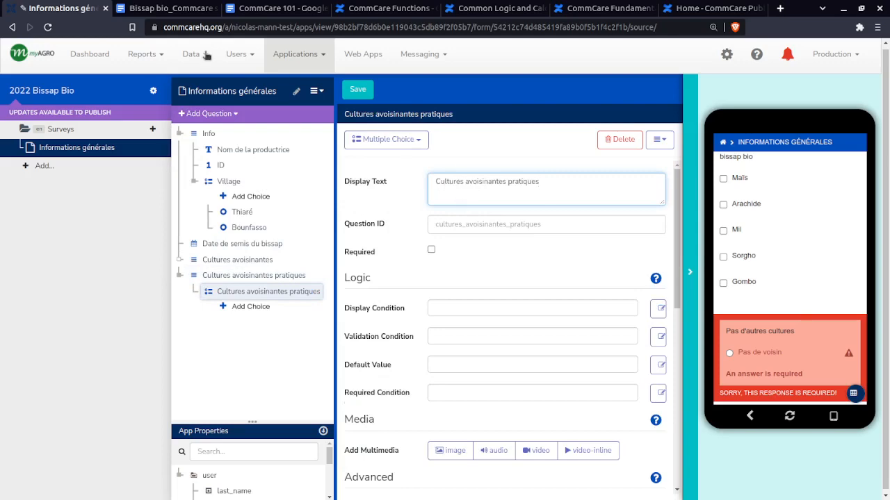
pyautogui.click(167, 8)
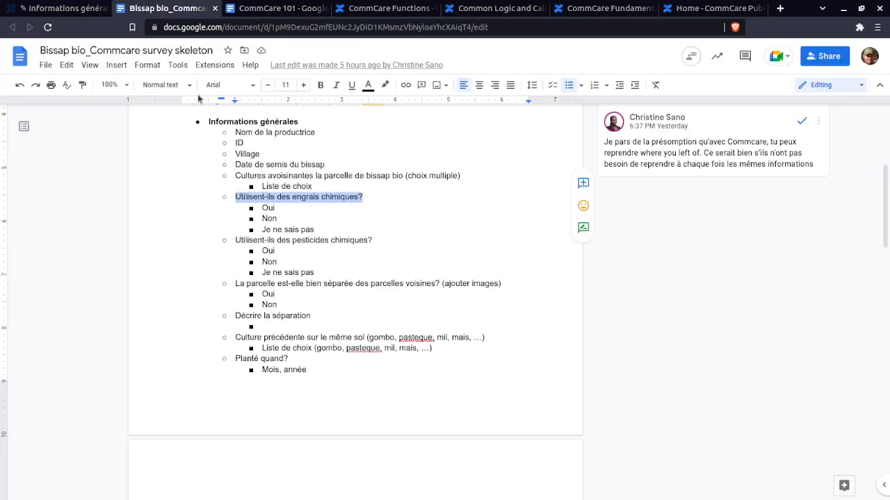
pyautogui.click(63, 8)
pyautogui.moveTo(549, 182); pyautogui.dragTo(403, 186)
pyautogui.write('Utilisent-ils des engrais chimiques?')
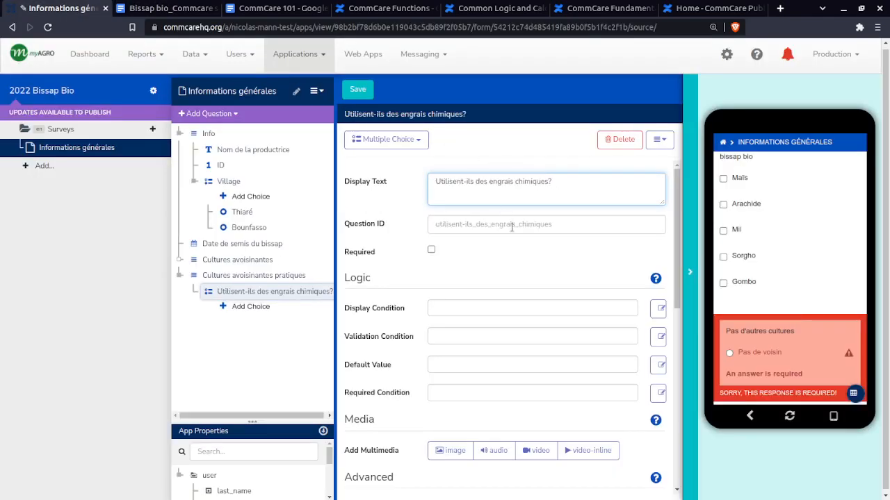
pyautogui.click(558, 225)
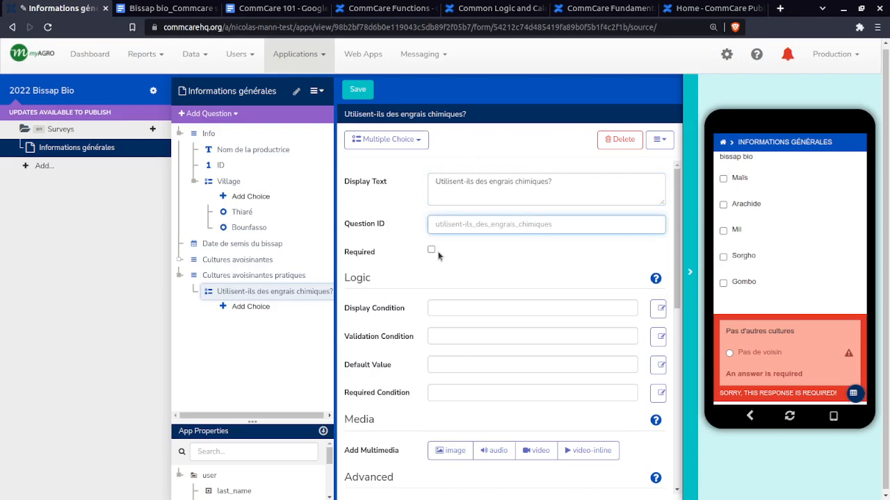
pyautogui.click(431, 250)
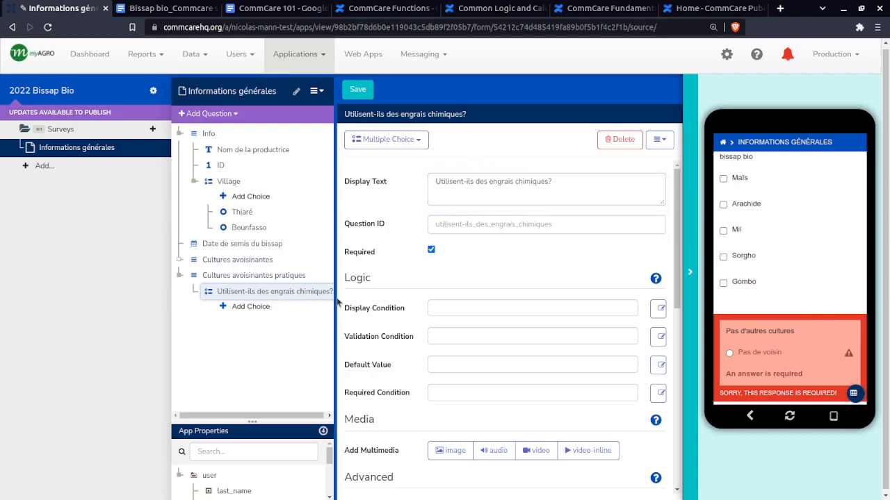
# Add the choices Oui and Non to the engrais chimiques question
pyautogui.click(259, 310)
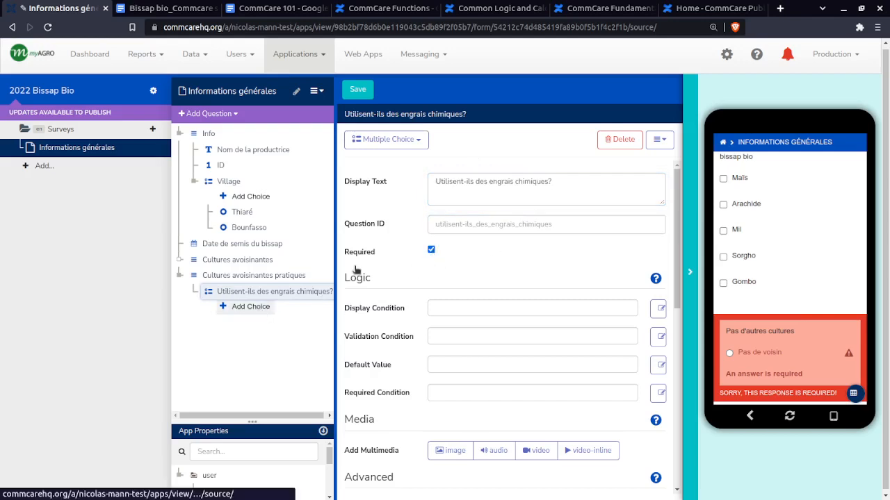
pyautogui.click(510, 196)
pyautogui.write('Oui')
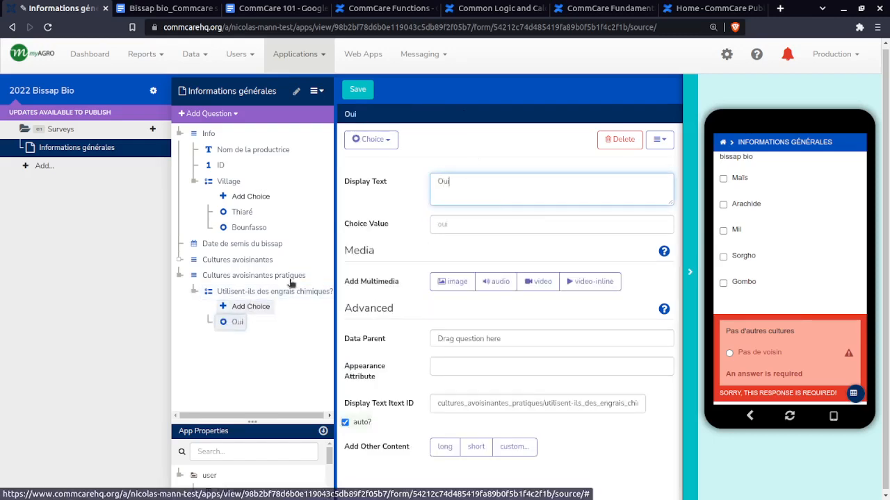
pyautogui.click(250, 307)
pyautogui.click(479, 183)
pyautogui.write('Non')
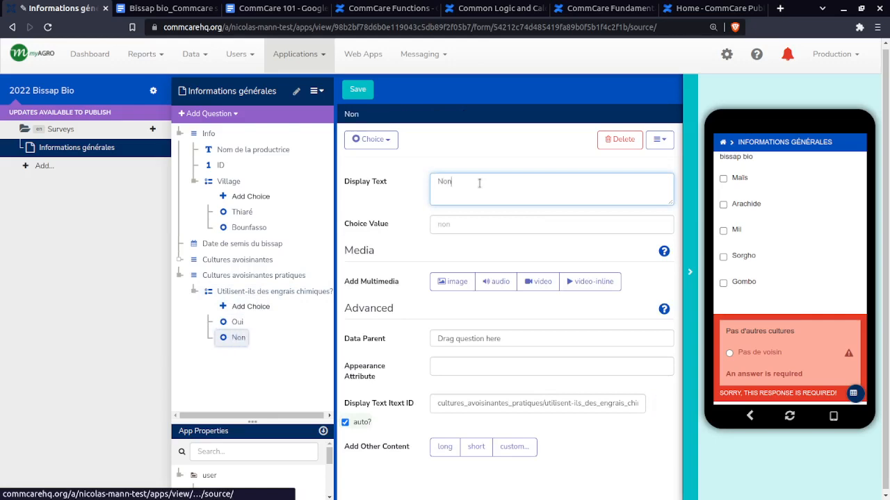
# Add a third choice, Je ne sais pas, to the engrais chimiques question, checking its wording against the survey skeleton
pyautogui.click(248, 307)
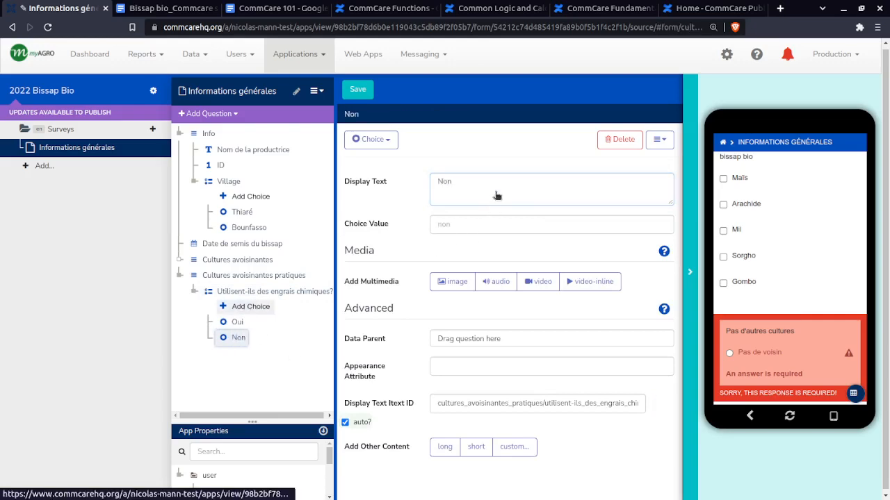
pyautogui.click(179, 9)
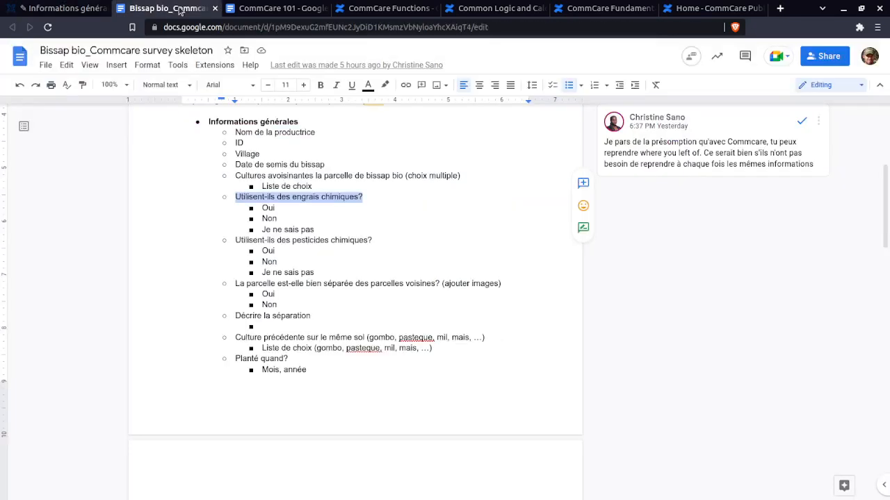
pyautogui.click(72, 11)
pyautogui.write('J')
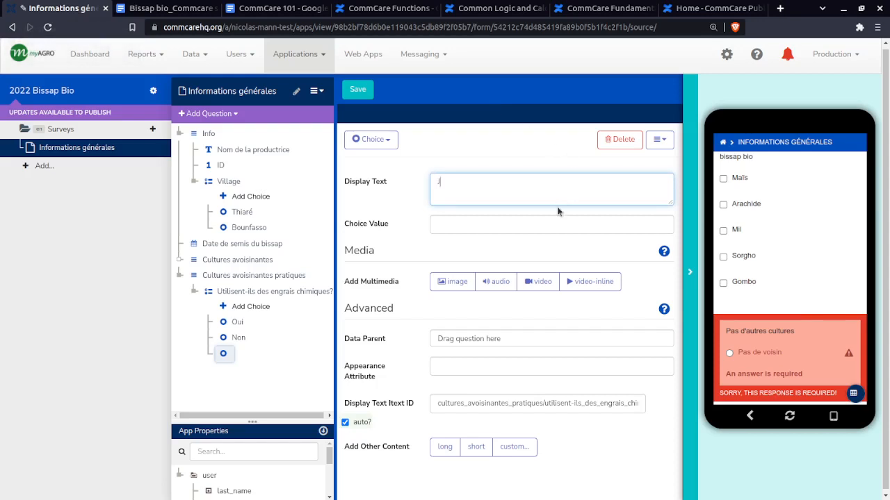
pyautogui.write('e ne sais pas')
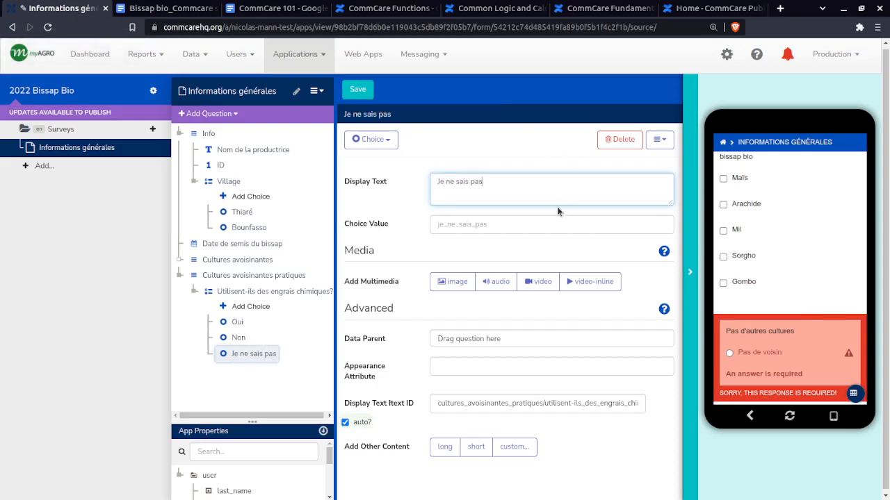
# Check the next question in the survey skeleton, then duplicate the engrais chimiques question with its three choices in the same list
pyautogui.click(242, 295)
pyautogui.click(167, 8)
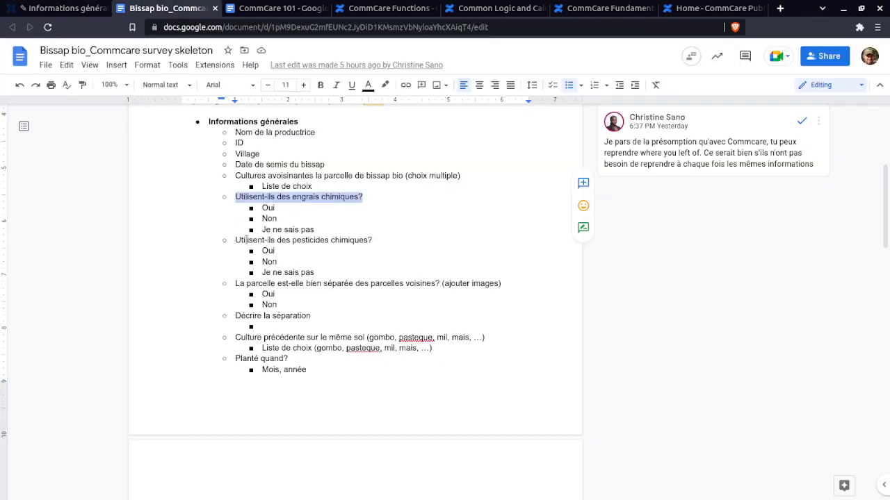
pyautogui.click(63, 8)
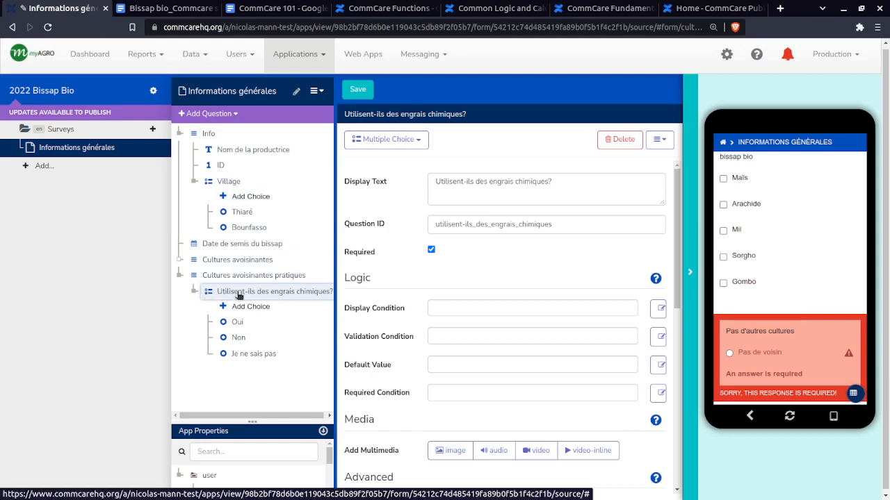
pyautogui.hotkey('ctrl', 'v')
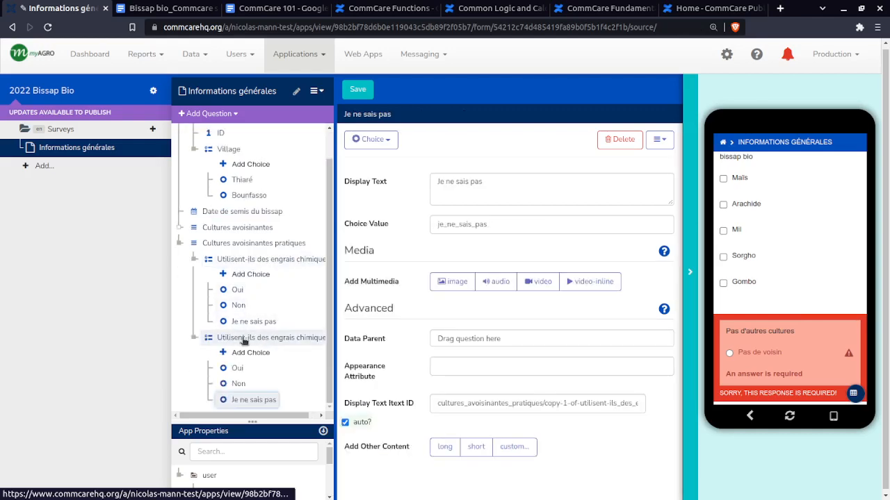
# Remove the copy-1-of- prefix from the duplicated question's ID and examine how the form handles the matching IDs
pyautogui.click(243, 339)
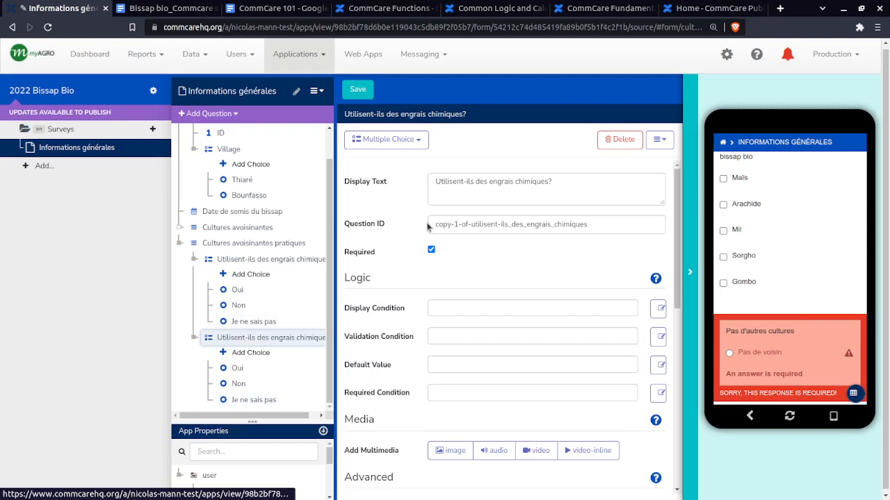
pyautogui.moveTo(433, 225); pyautogui.dragTo(468, 226)
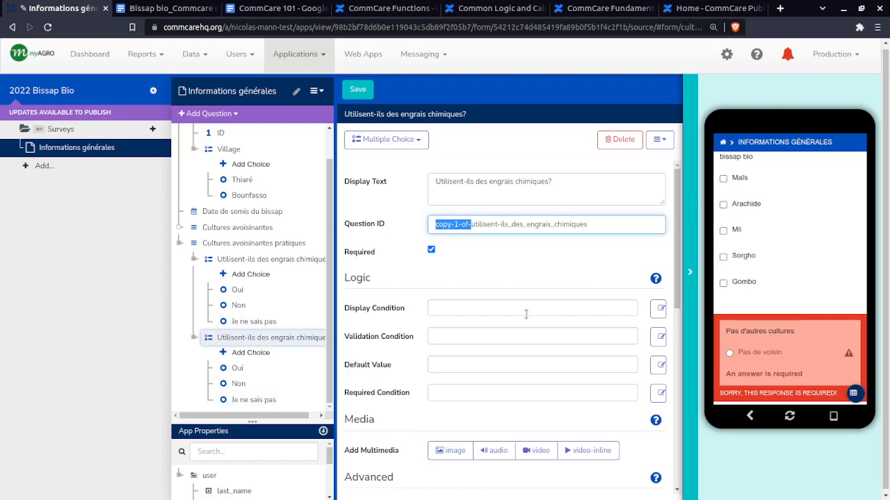
pyautogui.press('BackSpace')
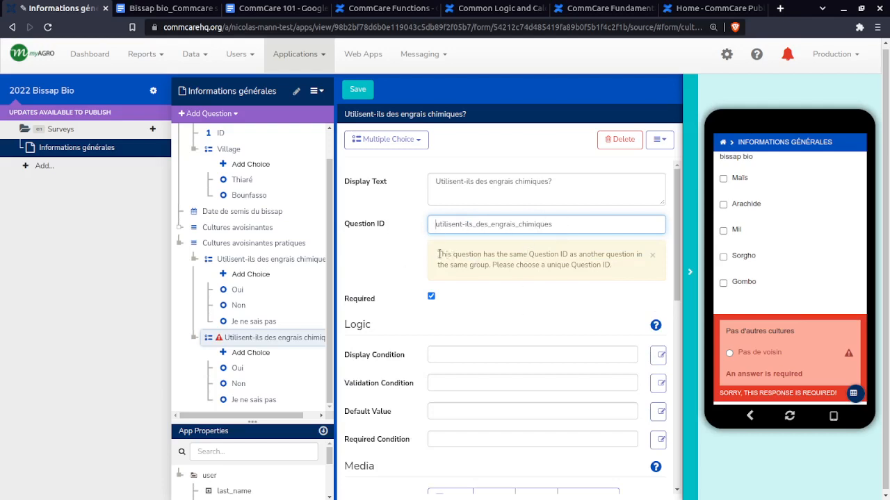
pyautogui.moveTo(468, 254); pyautogui.dragTo(612, 268)
pyautogui.click(621, 272)
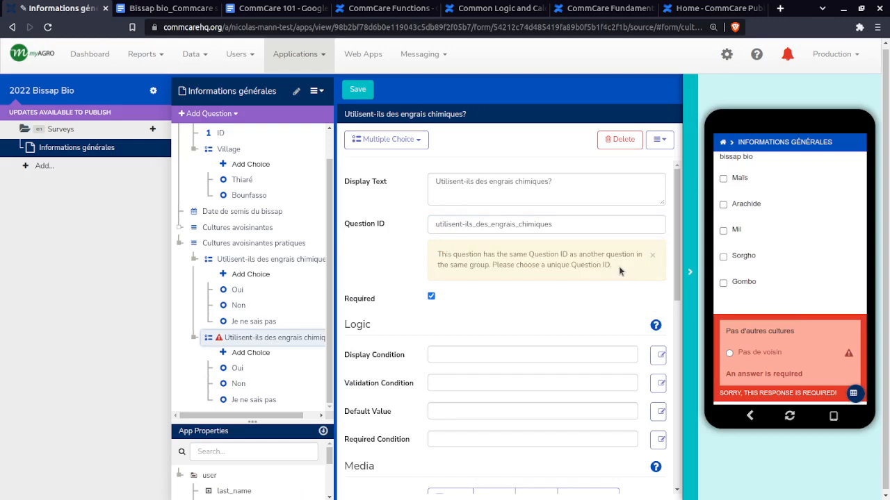
pyautogui.click(556, 223)
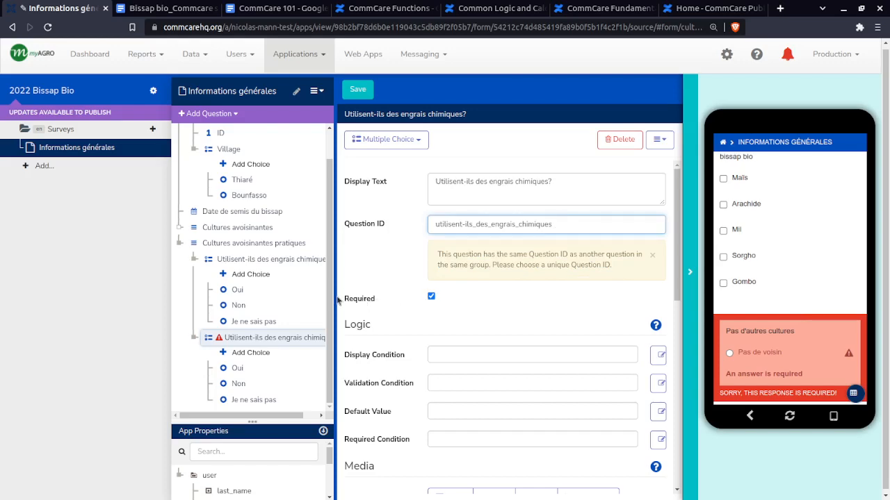
# Check the next question in the survey skeleton and change the duplicated question's ID to utilisent-ils_des_pesticides_chimiques
pyautogui.click(167, 8)
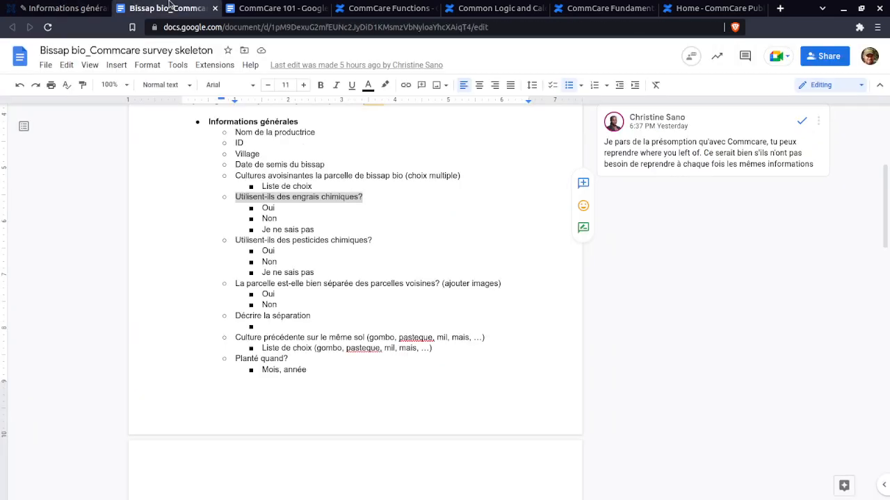
pyautogui.click(59, 8)
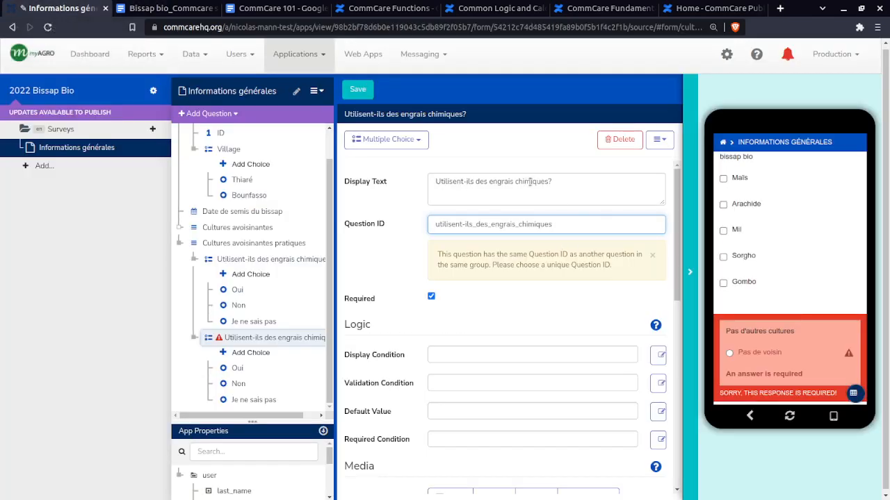
pyautogui.moveTo(559, 225); pyautogui.dragTo(492, 226)
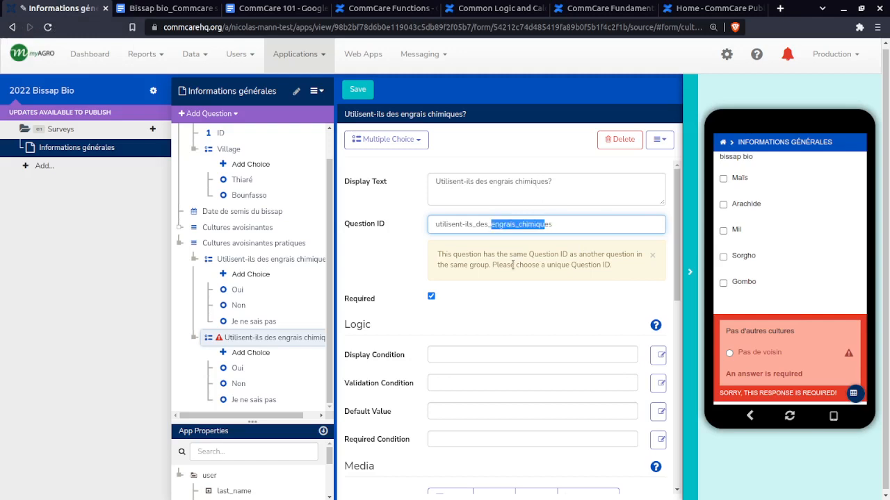
pyautogui.hotkey('shift', 'Left')
pyautogui.hotkey('shift', 'Left')
pyautogui.hotkey('shift', 'Left')
pyautogui.hotkey('shift', 'Left')
pyautogui.hotkey('shift', 'Left')
pyautogui.hotkey('shift', 'Left')
pyautogui.hotkey('shift', 'Left')
pyautogui.hotkey('shift', 'Left')
pyautogui.write('pes')
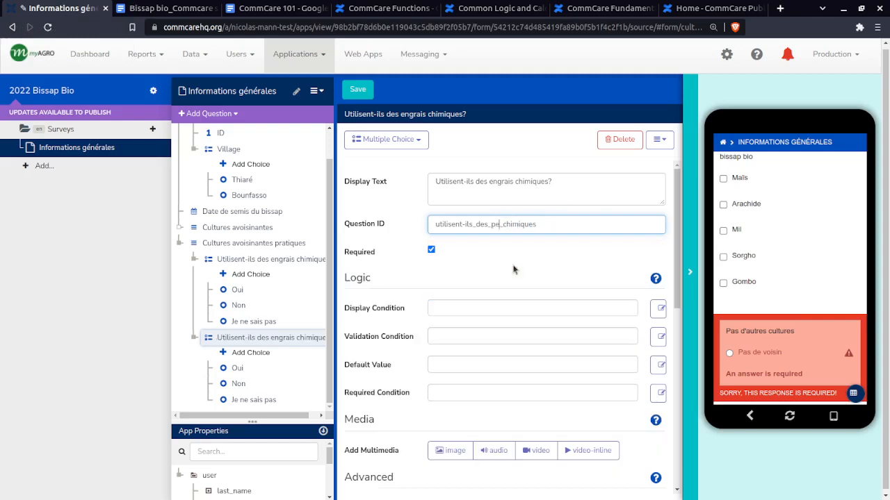
pyautogui.write('ticides')
# Change the duplicated question's display text to "Utilisent-ils des pesticides chimiques?"
pyautogui.doubleClick(511, 181)
pyautogui.write('pestic')
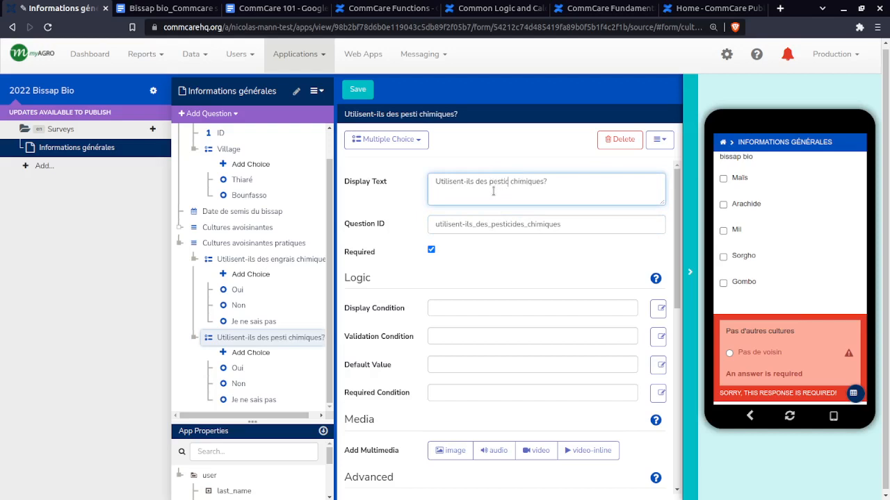
pyautogui.write('ides')
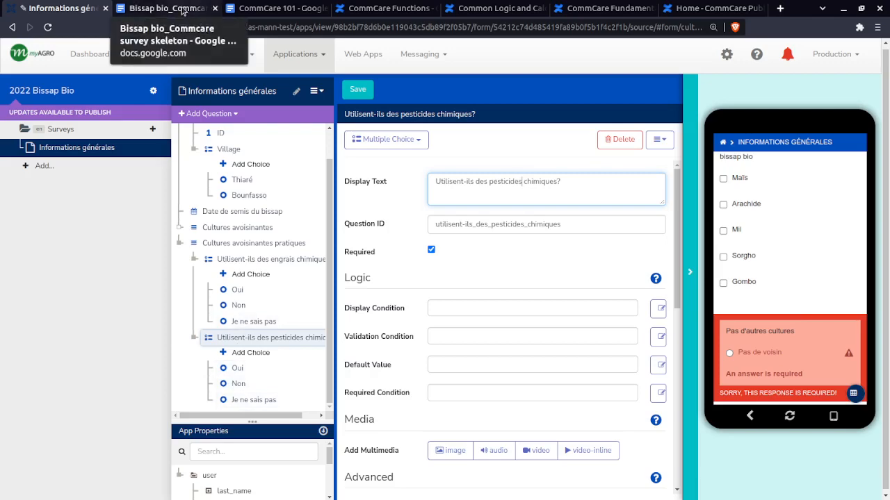
# Copy the question "La parcelle est-elle bien séparée des parcelles voisines?" from the survey skeleton, without the note about images
pyautogui.click(182, 10)
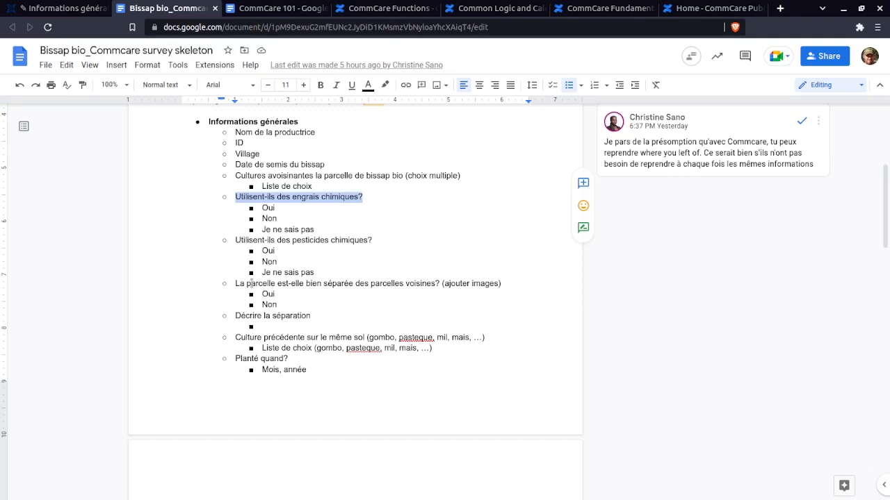
pyautogui.moveTo(235, 285); pyautogui.dragTo(506, 287)
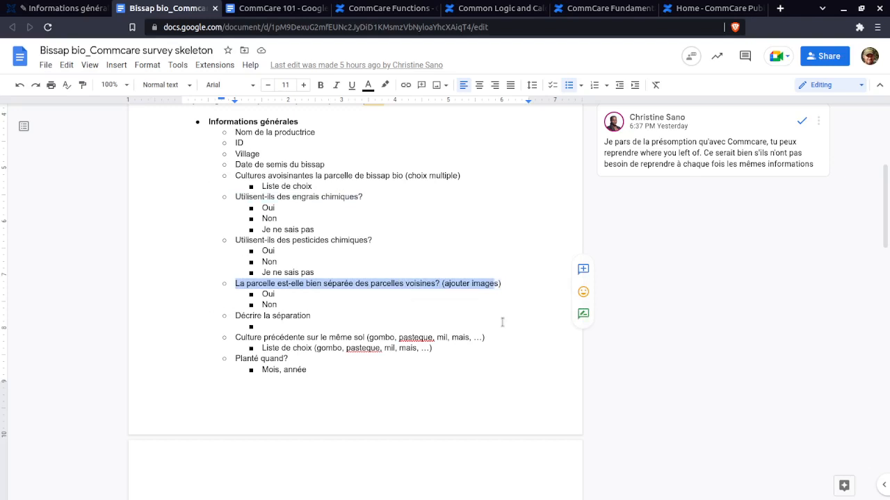
pyautogui.hotkey('shift', 'Left')
pyautogui.hotkey('shift', 'Left')
pyautogui.hotkey('shift', 'Left')
pyautogui.hotkey('shift', 'Left')
pyautogui.hotkey('shift', 'Left')
pyautogui.hotkey('shift', 'Left')
pyautogui.hotkey('shift', 'Left')
pyautogui.hotkey('shift', 'Left')
pyautogui.hotkey('shift', 'Left')
pyautogui.hotkey('shift', 'Left')
pyautogui.hotkey('shift', 'Left')
pyautogui.hotkey('shift', 'Left')
pyautogui.hotkey('shift', 'Left')
pyautogui.hotkey('shift', 'Left')
pyautogui.hotkey('ctrl', 'c')
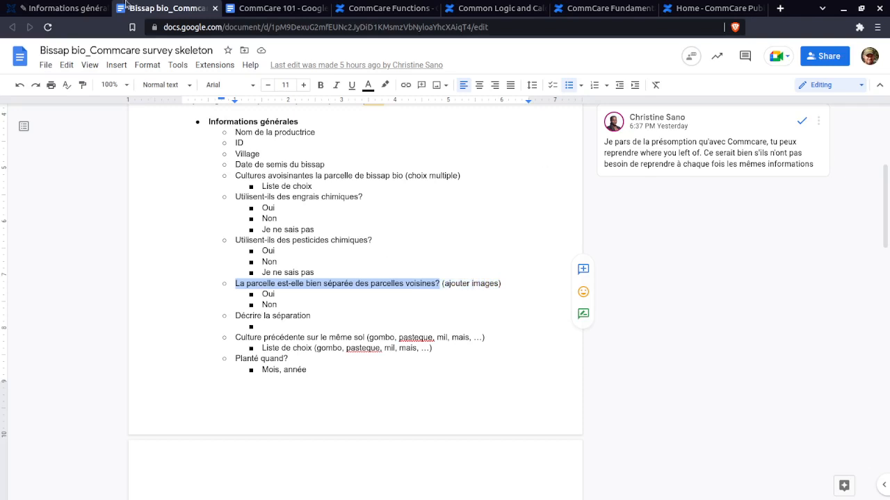
# Add a required multiple choice question with the copied text "La parcelle est-elle bien séparée des parcelles voisines?" and the ID parcelle_bien_separe
pyautogui.click(64, 8)
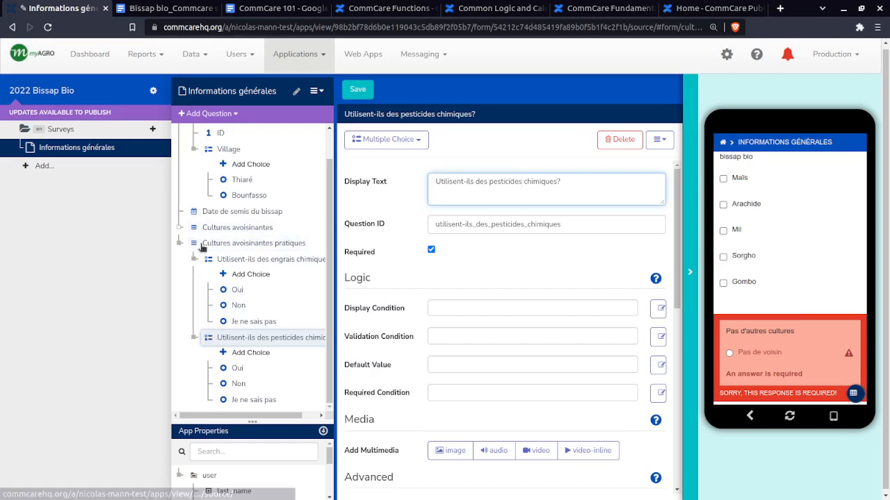
pyautogui.click(193, 116)
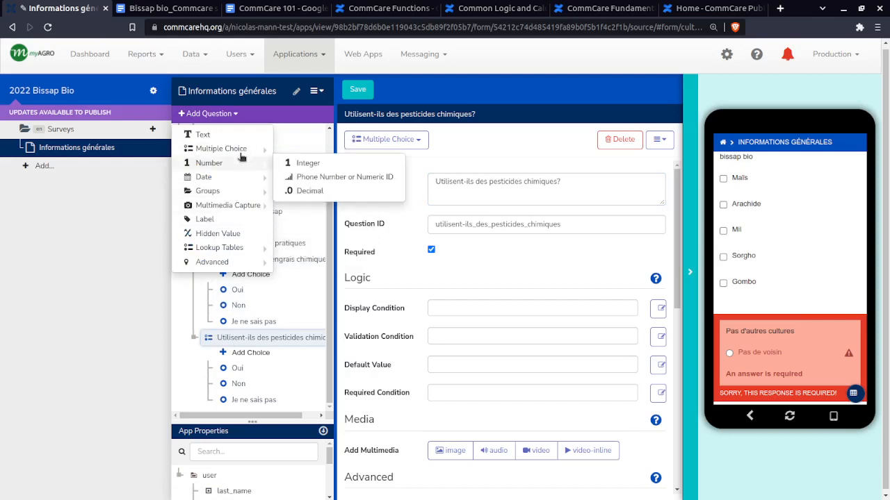
pyautogui.click(295, 152)
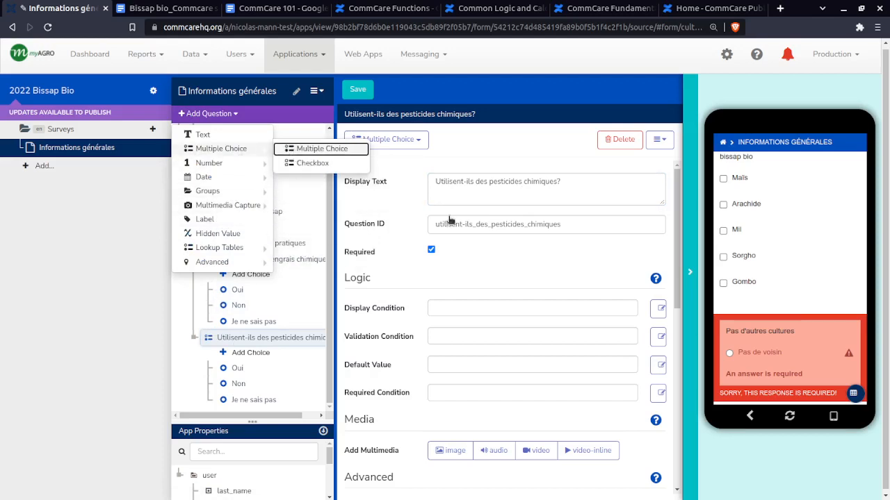
pyautogui.hotkey('ctrl', 'v')
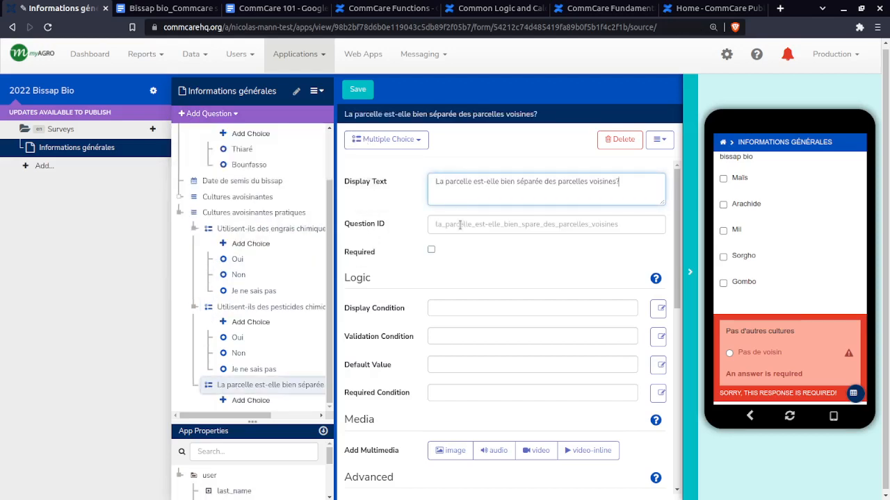
pyautogui.click(467, 225)
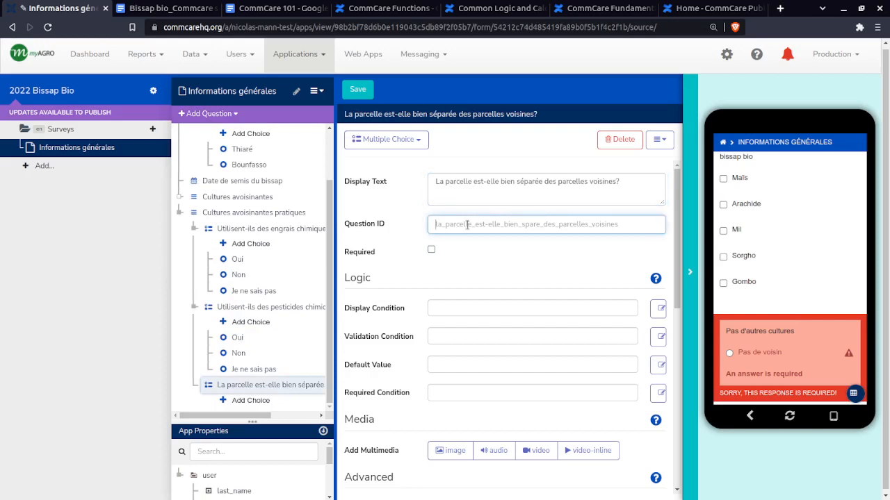
pyautogui.write('parcelle_bien_separe')
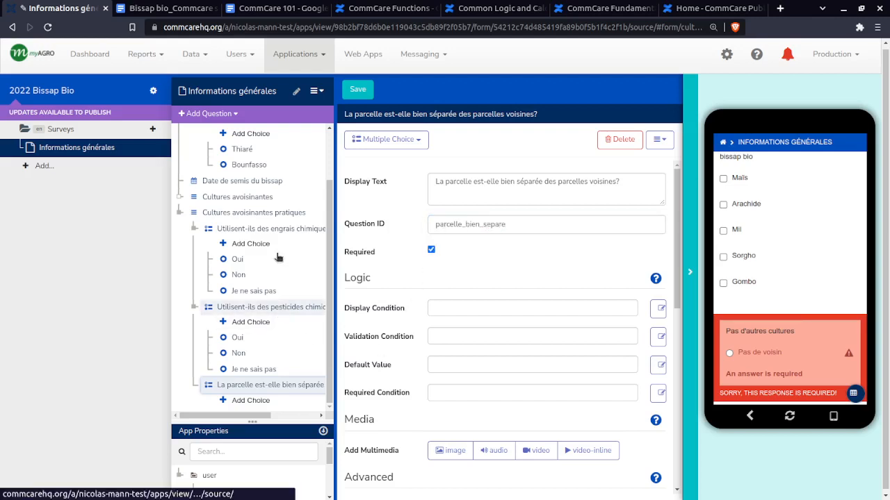
# Add the choices Oui and Non to the parcelle separation question, checking them against the survey skeleton
pyautogui.click(290, 308)
pyautogui.click(257, 385)
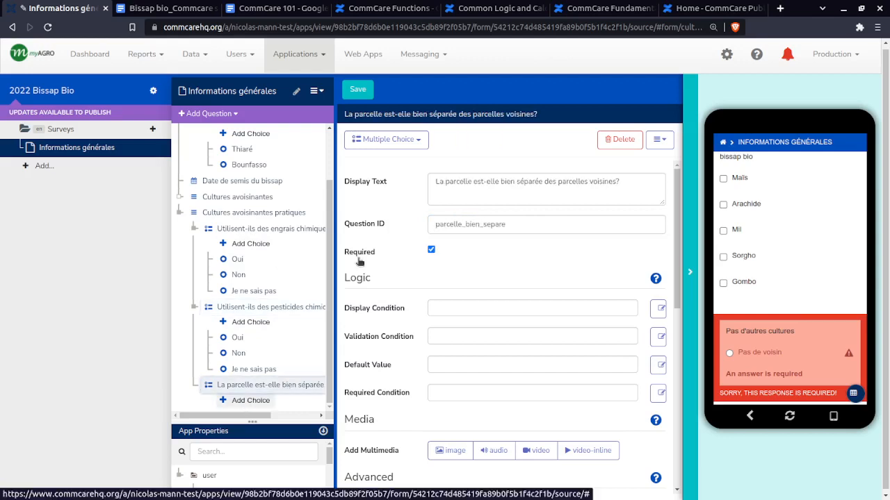
pyautogui.click(490, 183)
pyautogui.write('Oui')
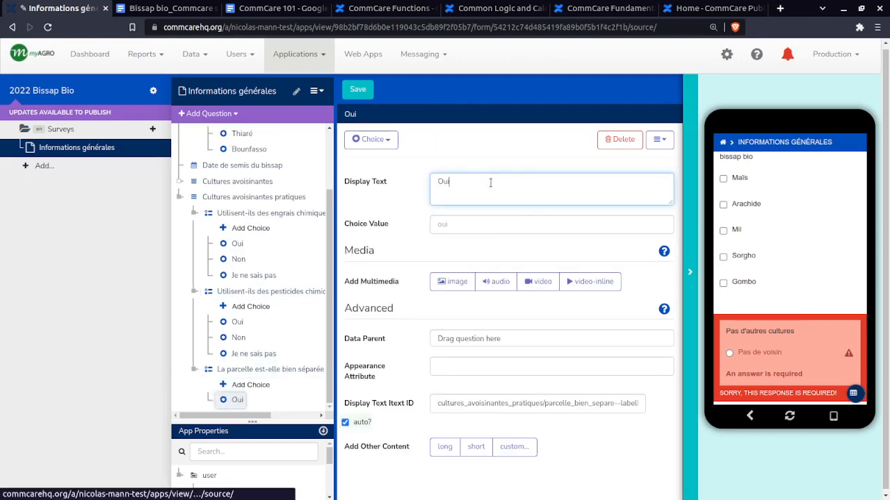
pyautogui.press('Tab')
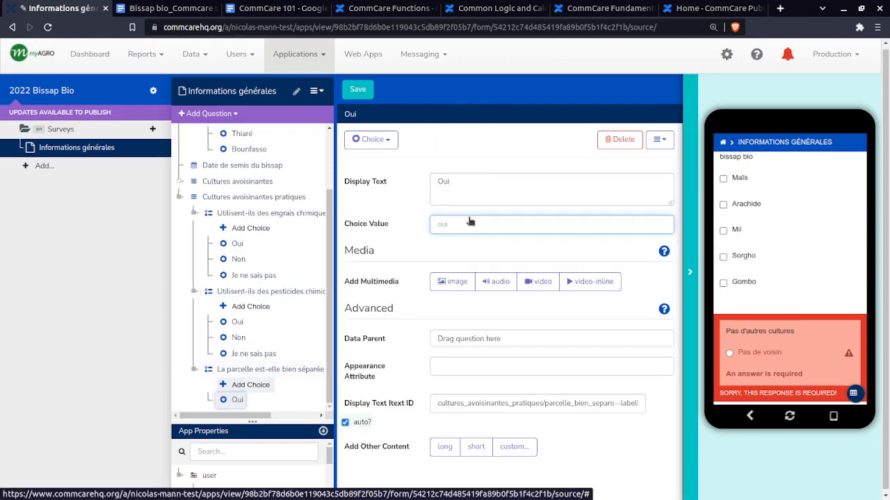
pyautogui.click(481, 180)
pyautogui.click(144, 7)
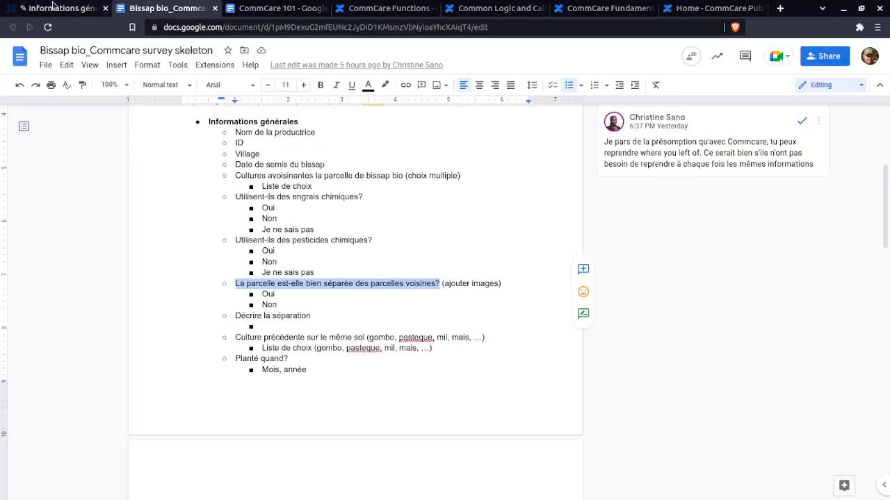
pyautogui.click(53, 8)
pyautogui.write('Non')
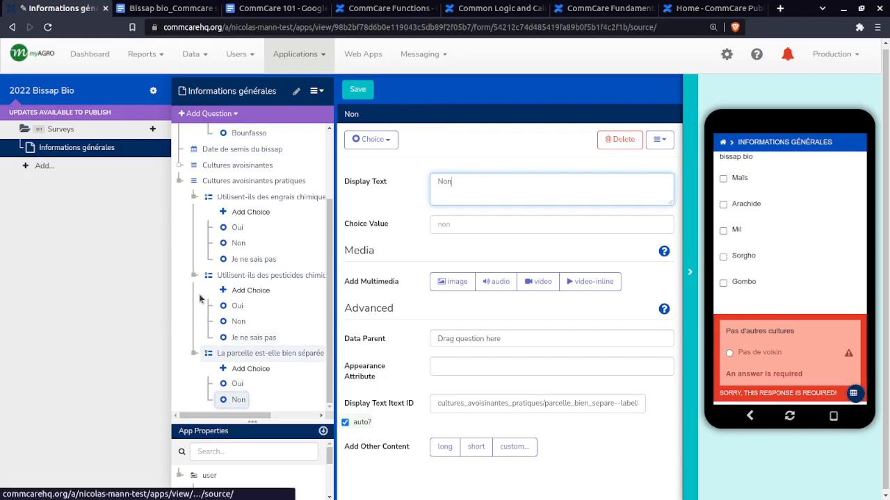
# Add an image capture question after the parcelle question with the display text "Prenez un photo qui montre la séparation"
pyautogui.click(236, 353)
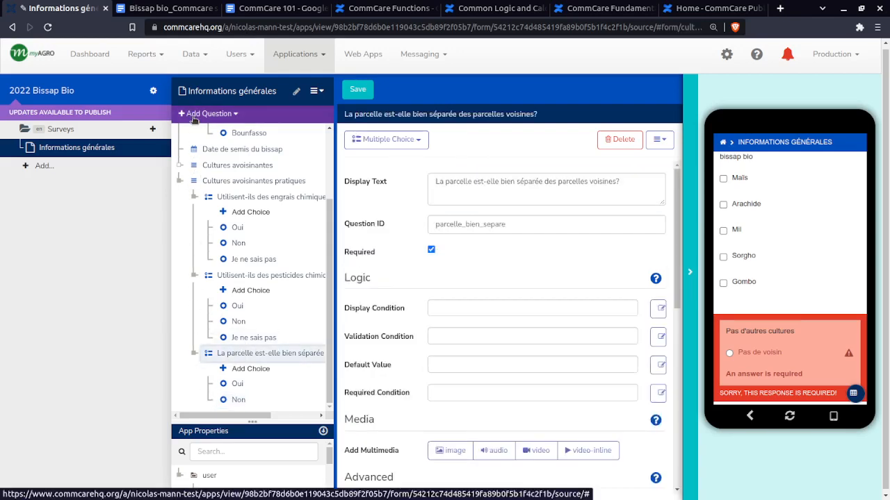
pyautogui.click(194, 115)
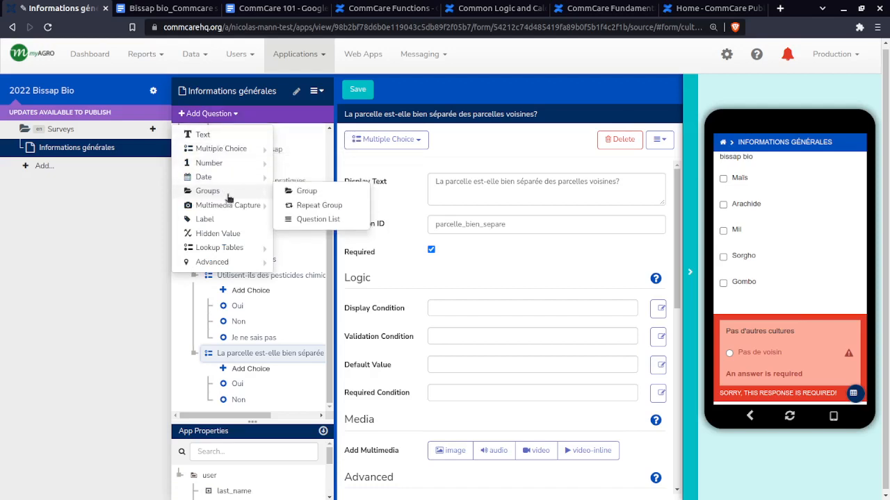
pyautogui.moveTo(239, 212)
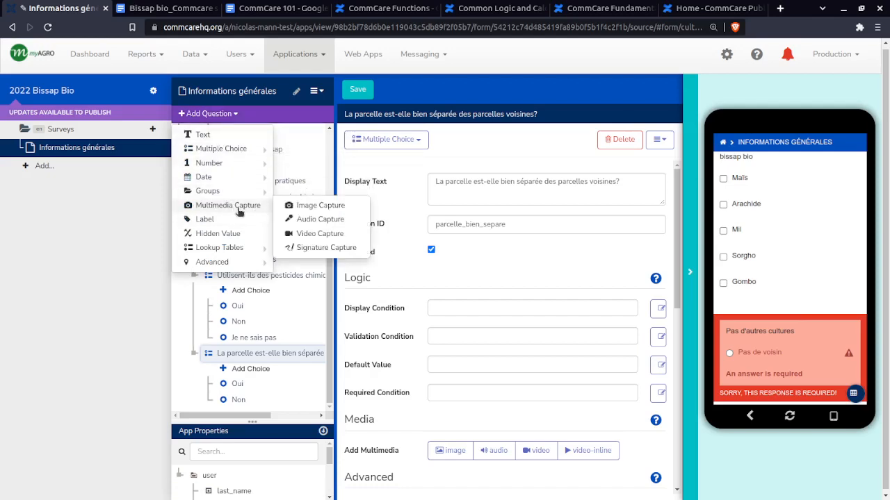
pyautogui.click(318, 207)
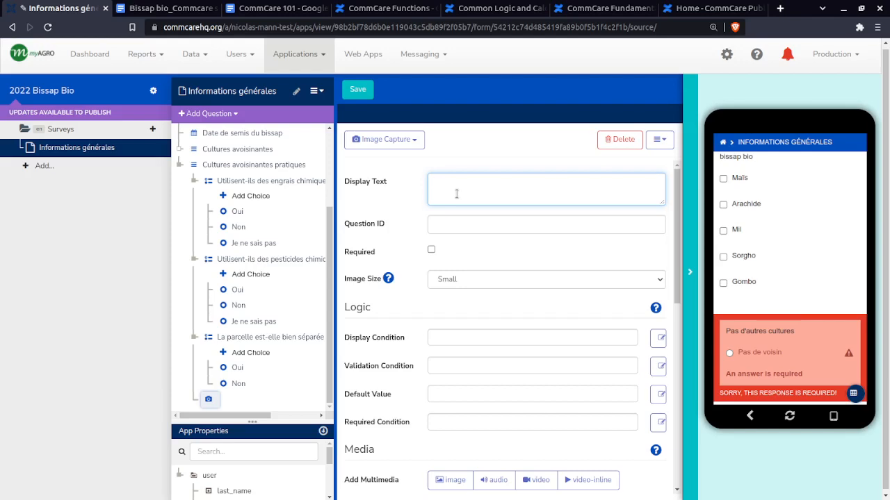
pyautogui.write('Pren')
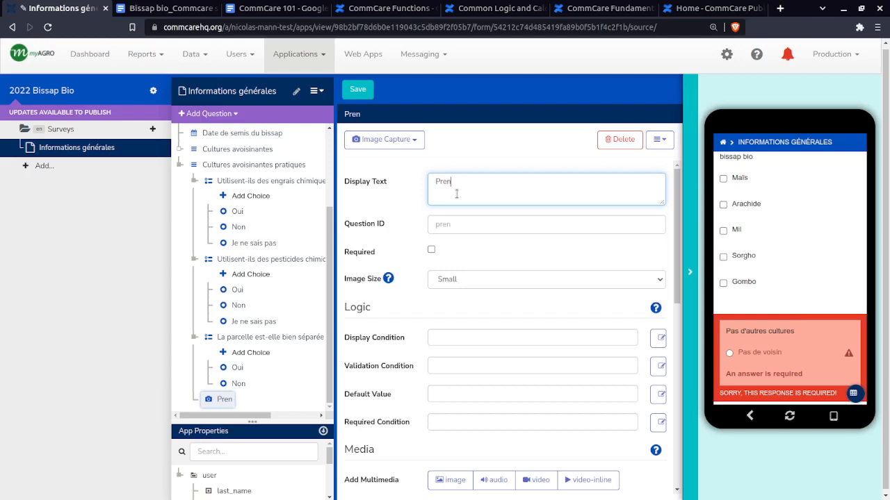
pyautogui.write('ez un')
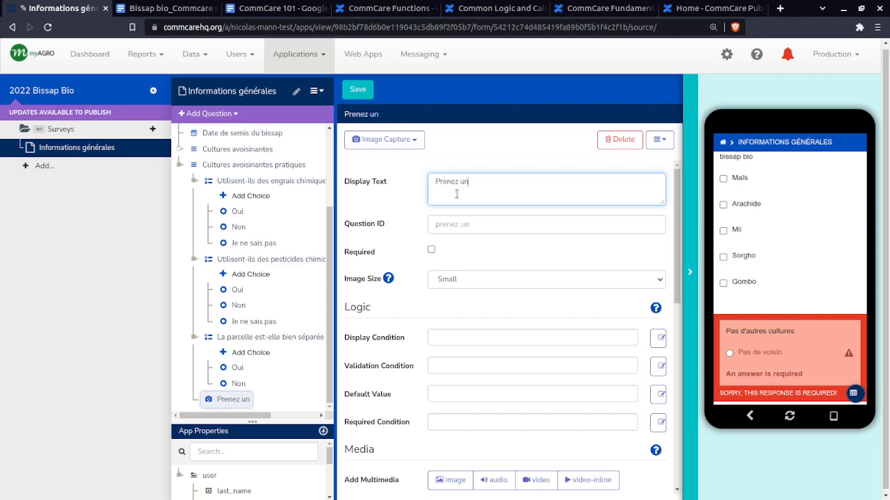
pyautogui.write(' photo')
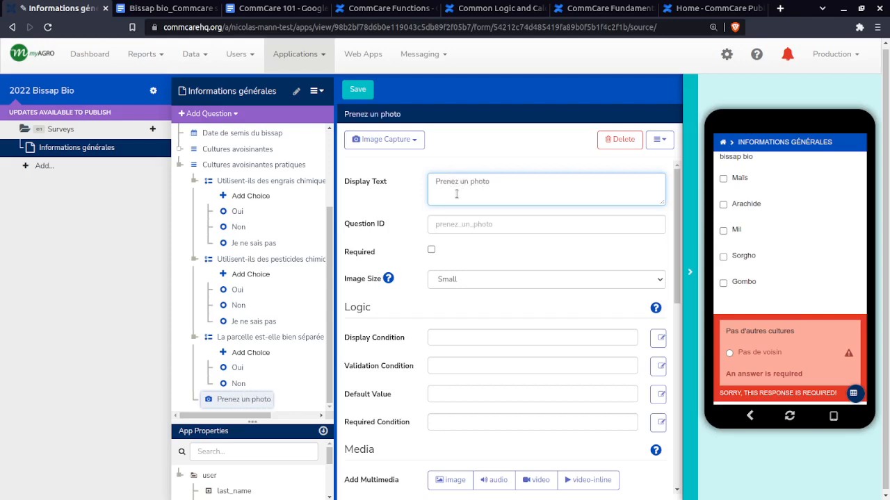
pyautogui.write(' qui mont')
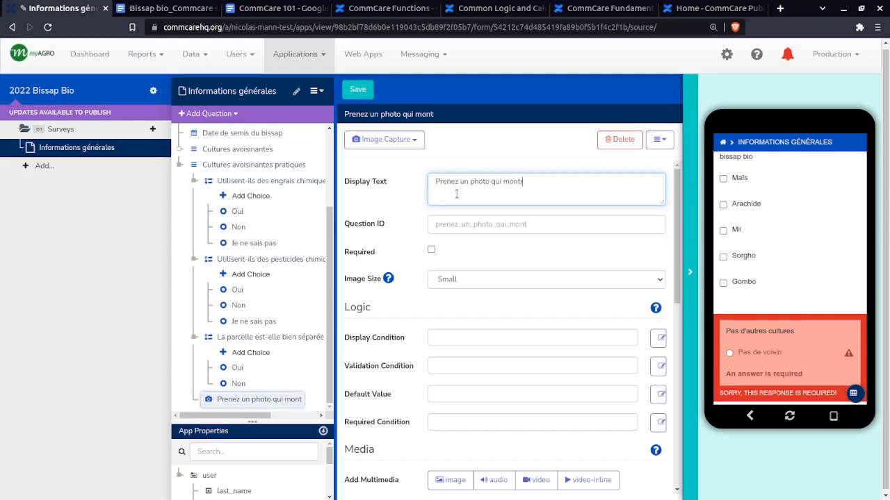
pyautogui.write('re la sép')
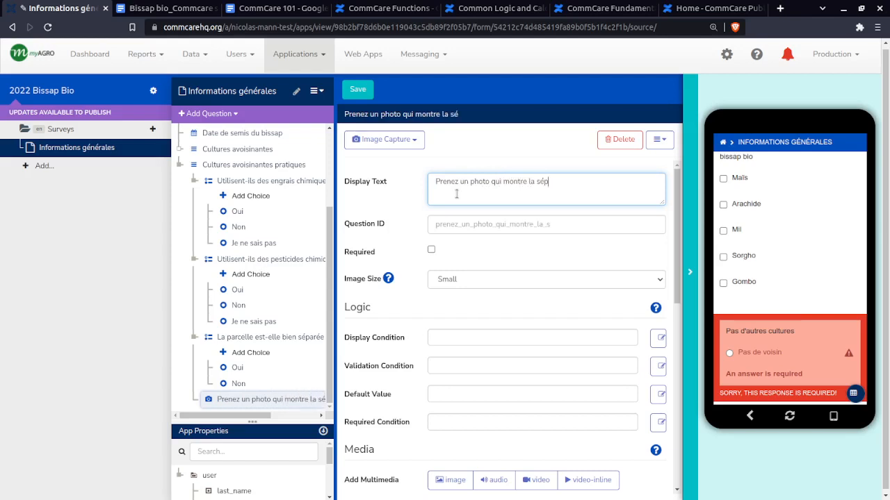
pyautogui.write('aration')
# Give the photo question the ID photo_separation and make it required
pyautogui.click(460, 228)
pyautogui.write('photo_')
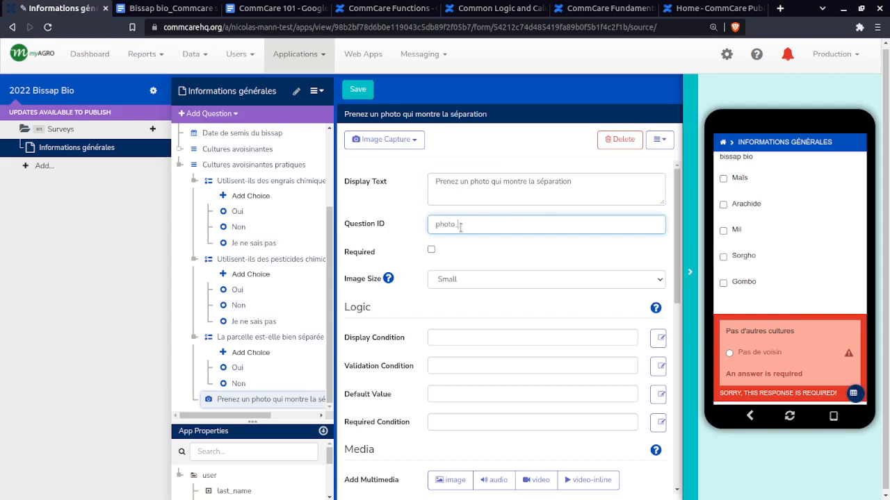
pyautogui.write('separation')
pyautogui.click(432, 249)
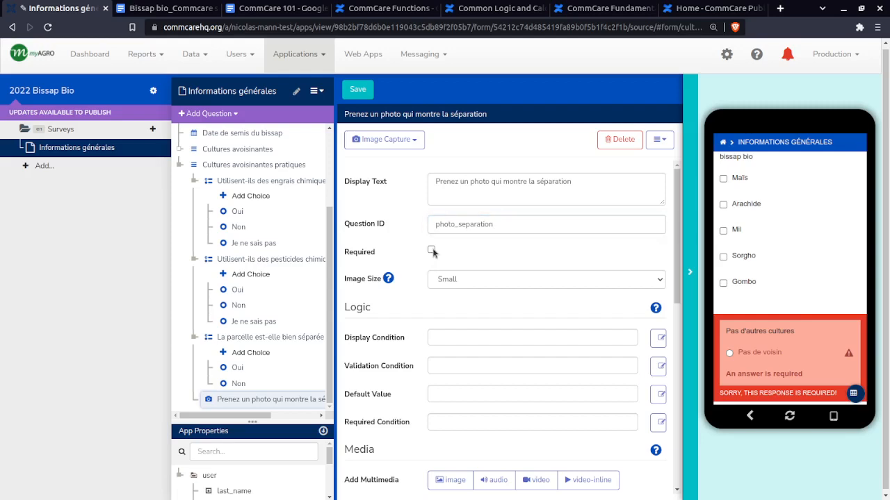
# Set the separation photo question's image size to Large
pyautogui.click(489, 281)
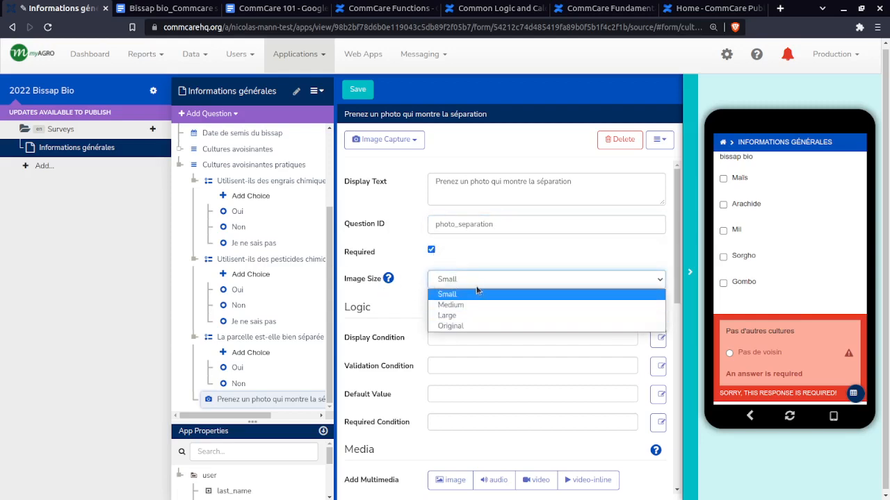
pyautogui.click(449, 281)
pyautogui.click(457, 281)
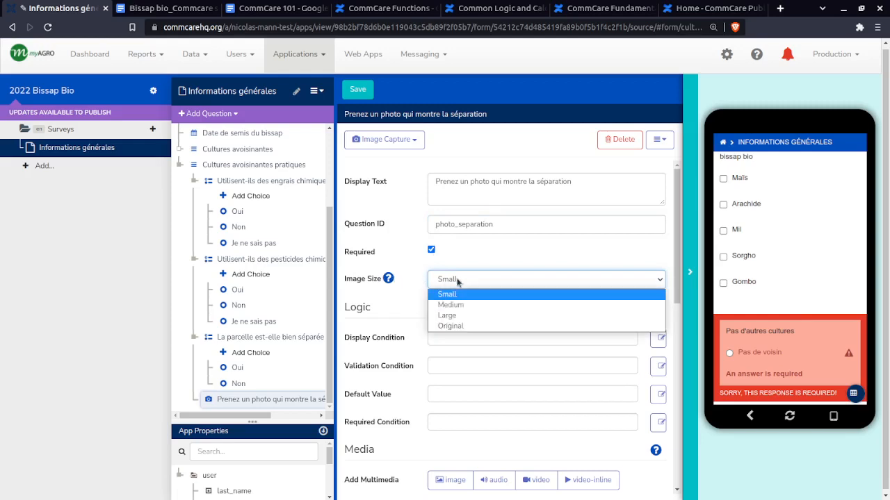
pyautogui.click(485, 315)
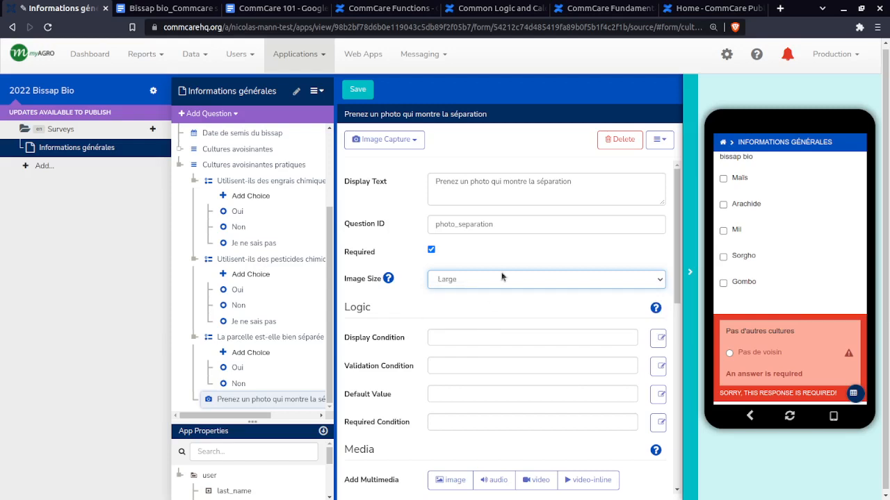
pyautogui.click(500, 278)
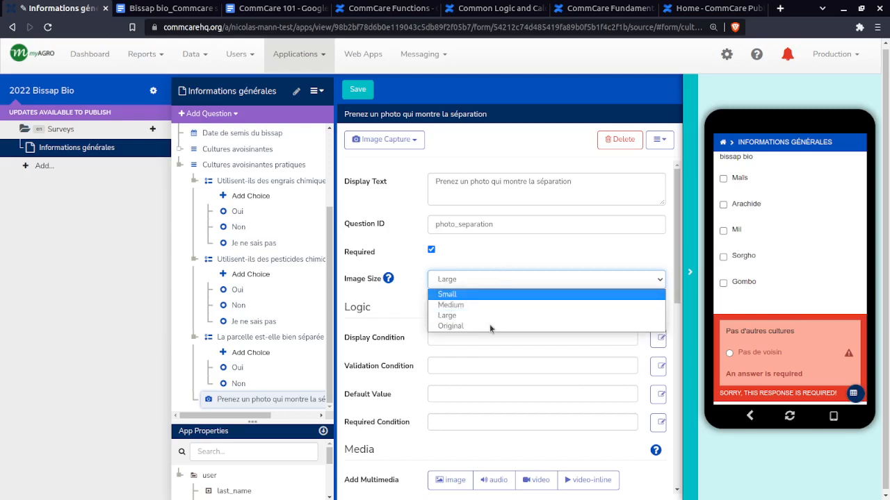
pyautogui.click(453, 318)
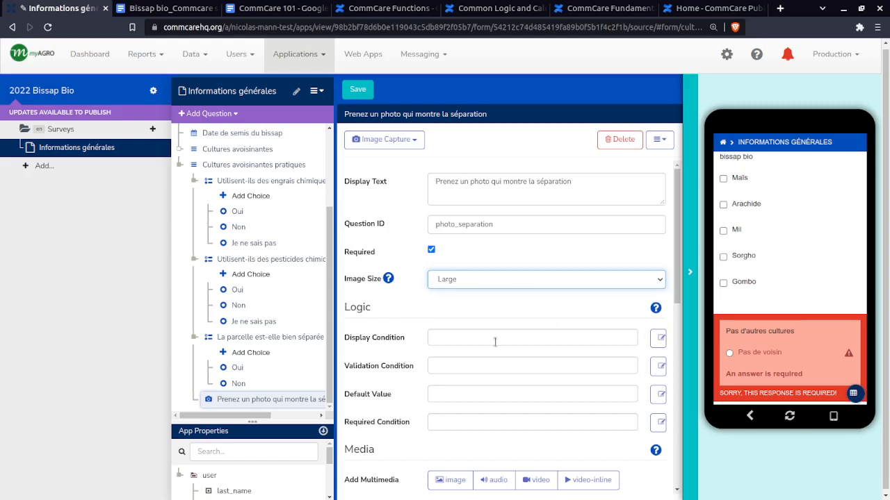
pyautogui.click(467, 287)
pyautogui.click(446, 279)
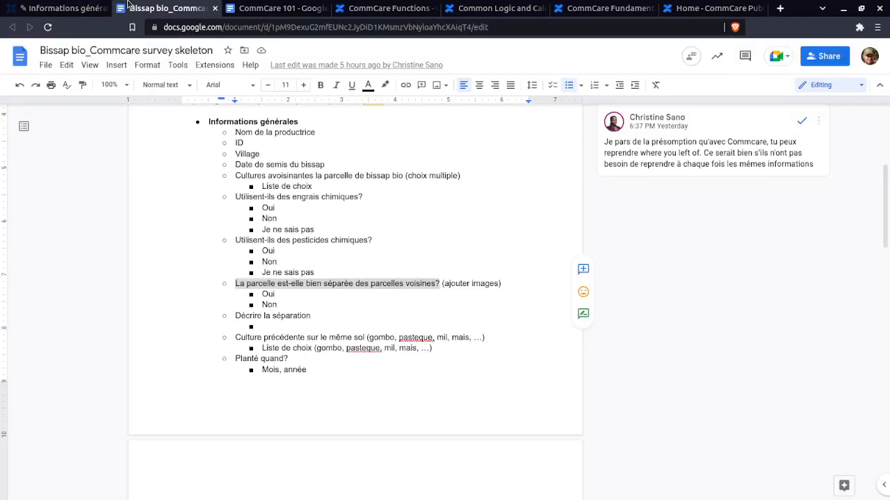
# Add a text question after the photo question with the display text "Décrire la séparation" copied from the survey skeleton
pyautogui.click(167, 9)
pyautogui.moveTo(236, 316); pyautogui.dragTo(309, 317)
pyautogui.hotkey('ctrl', 'c')
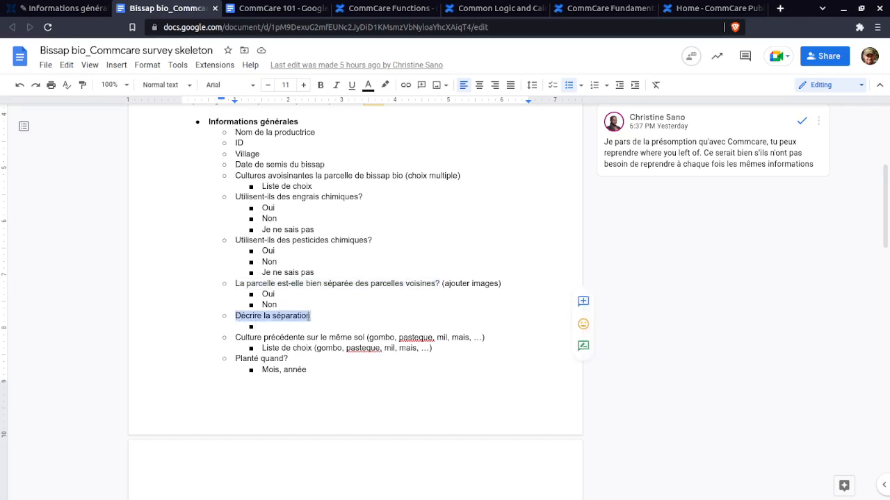
pyautogui.click(54, 9)
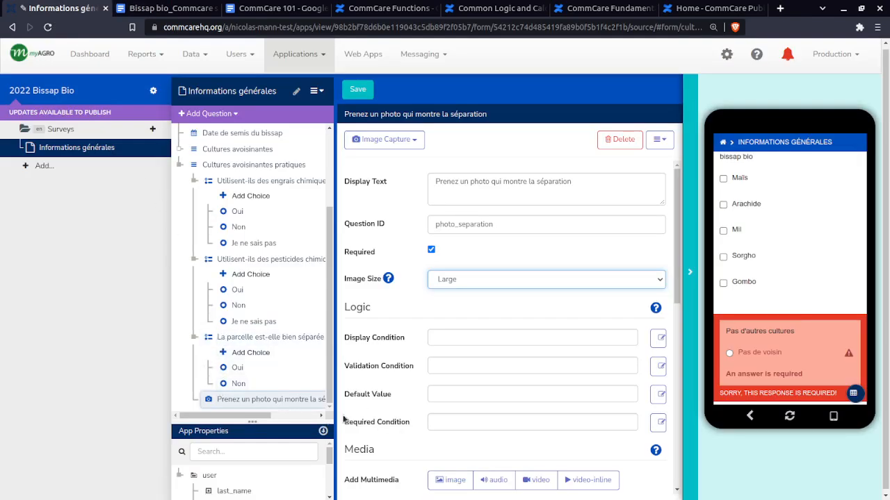
pyautogui.click(208, 114)
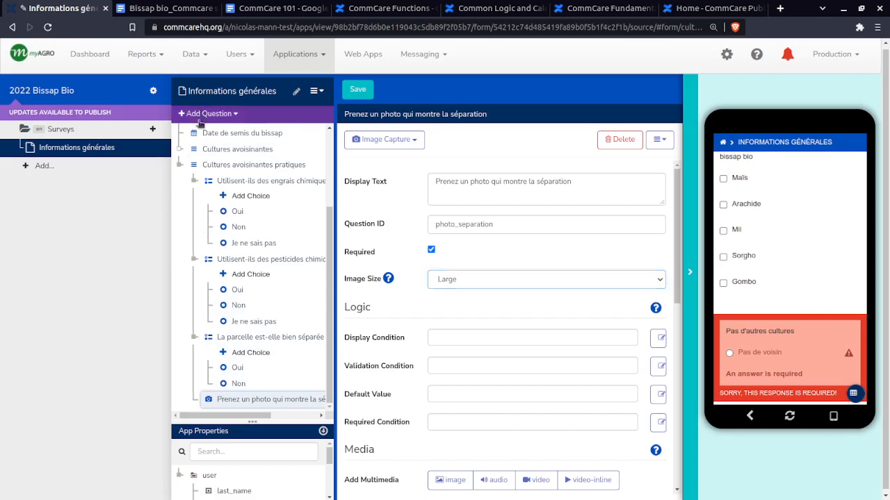
pyautogui.moveTo(212, 158)
pyautogui.click(200, 135)
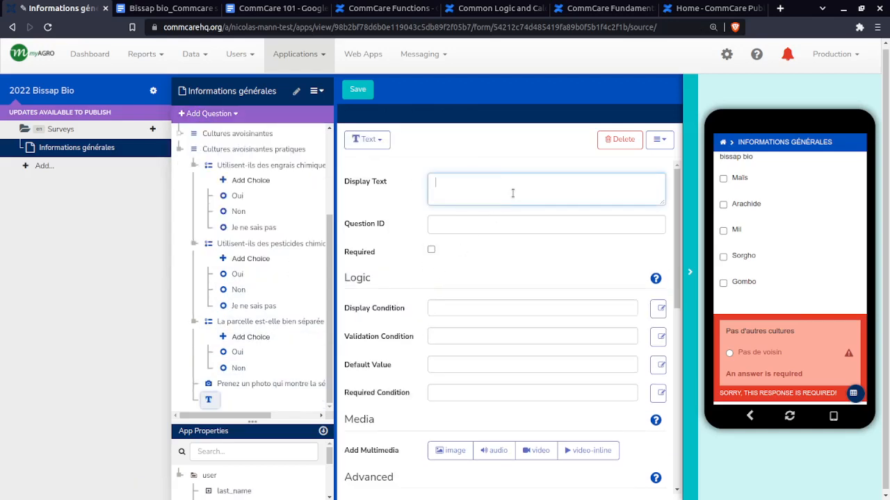
pyautogui.hotkey('ctrl', 'v')
# Give the separation description question the ID decrire_separation
pyautogui.click(504, 225)
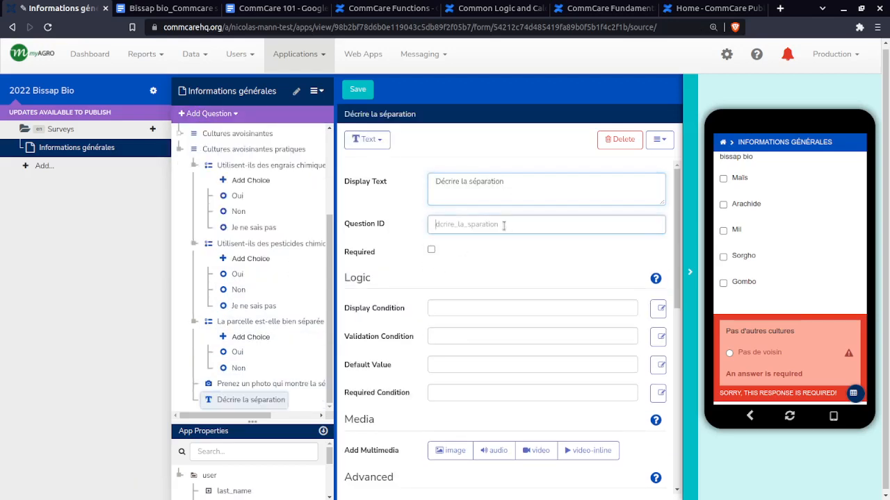
pyautogui.write('decrire')
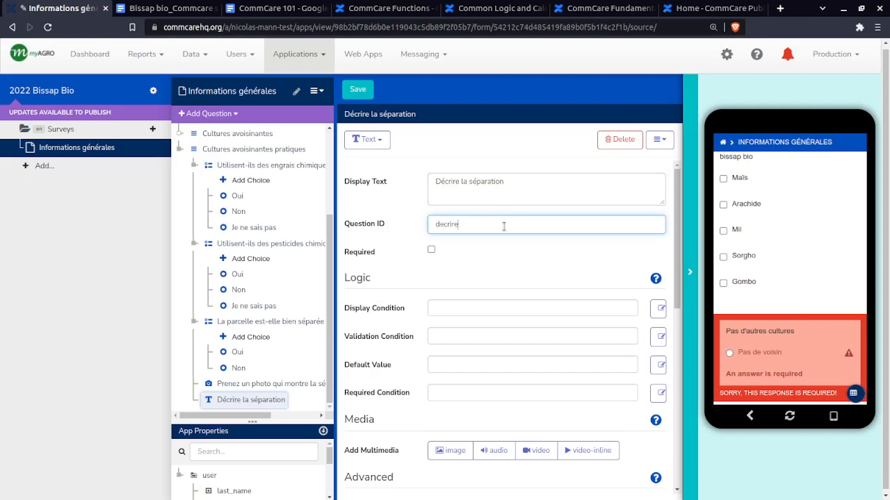
pyautogui.write('_separation')
pyautogui.click(507, 264)
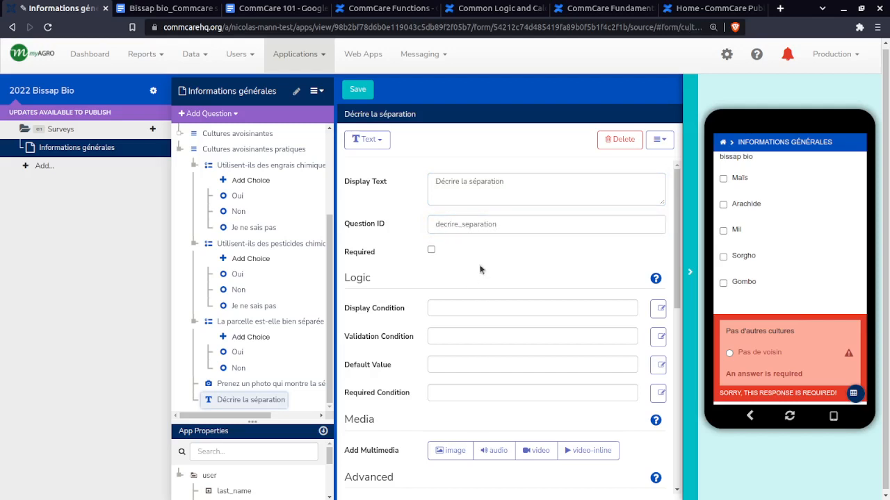
# Read the help on the separation photo question's image size options
pyautogui.click(285, 386)
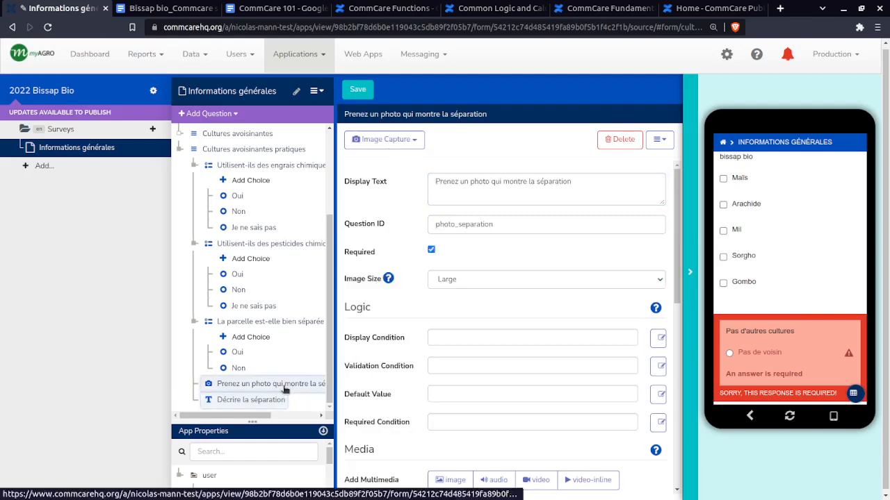
pyautogui.click(389, 280)
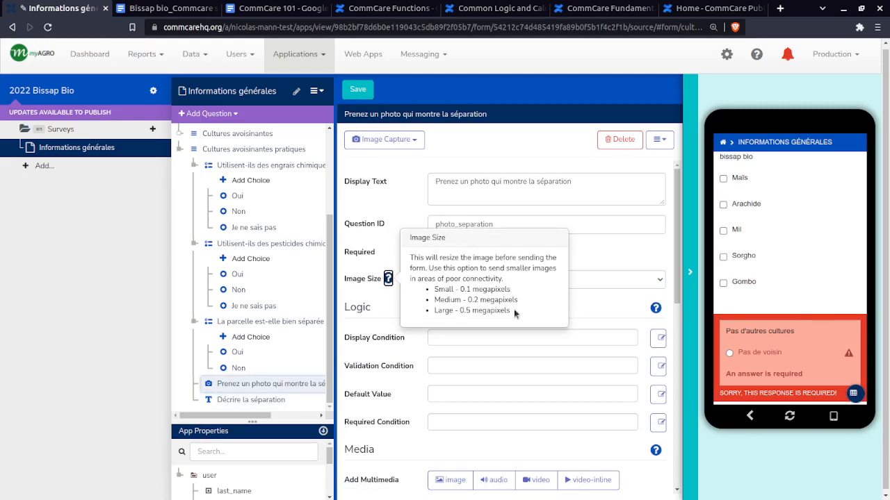
pyautogui.moveTo(514, 311); pyautogui.dragTo(451, 317)
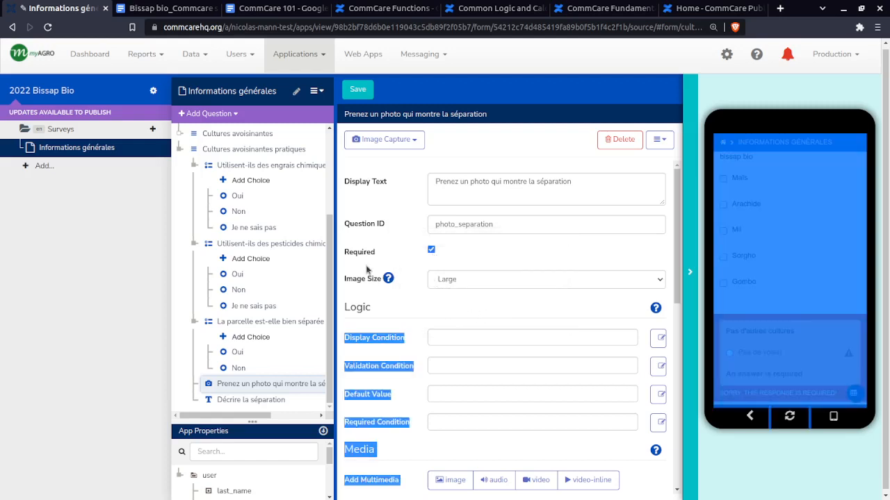
pyautogui.click(401, 283)
pyautogui.click(387, 279)
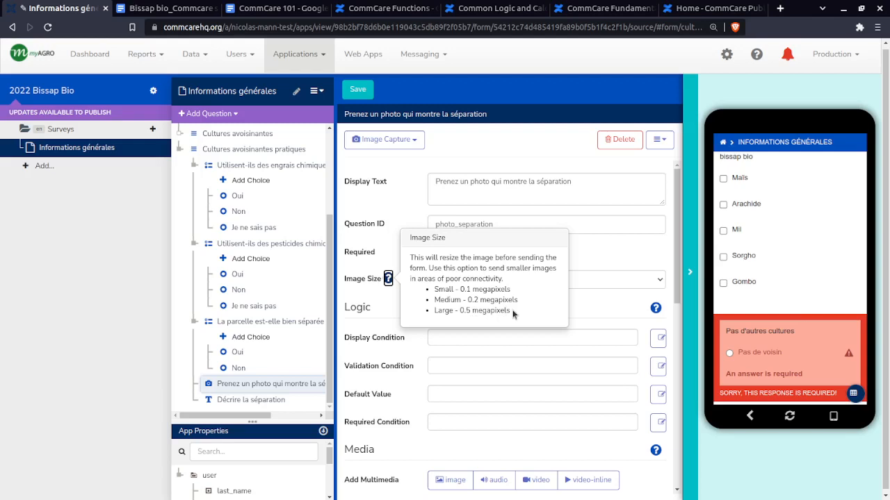
pyautogui.click(588, 314)
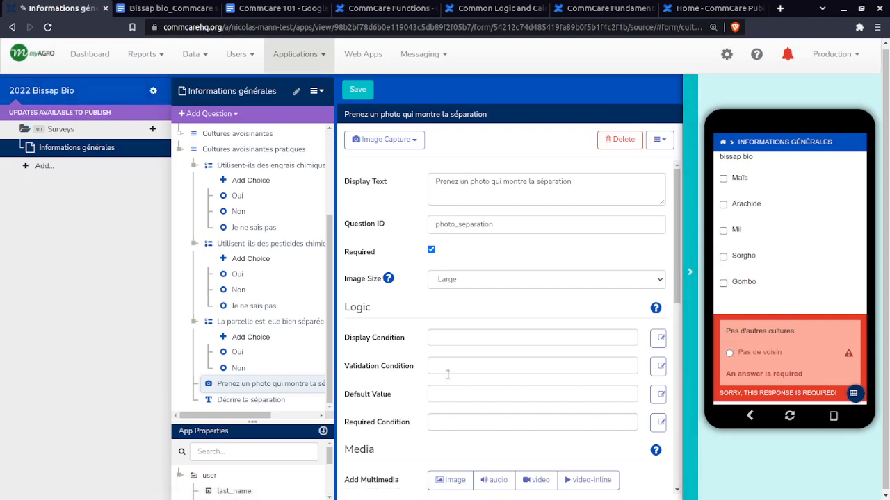
# Save the form and refresh the app preview
pyautogui.click(361, 92)
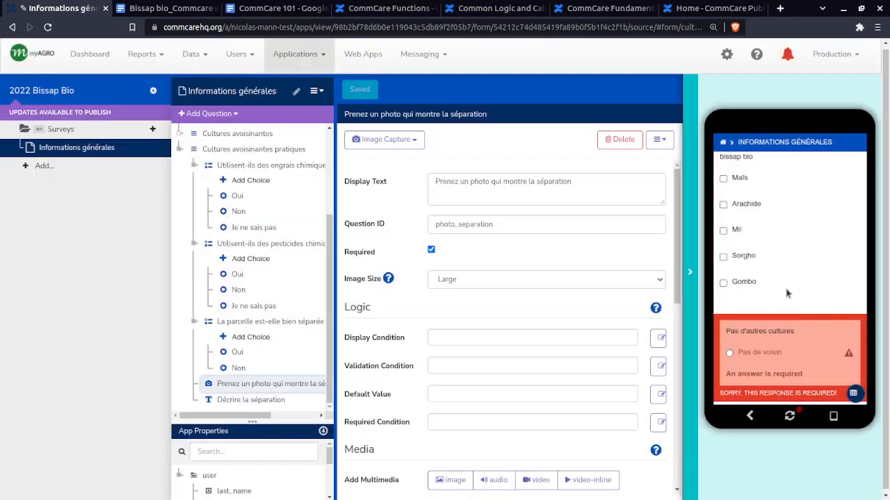
pyautogui.click(790, 415)
pyautogui.click(767, 210)
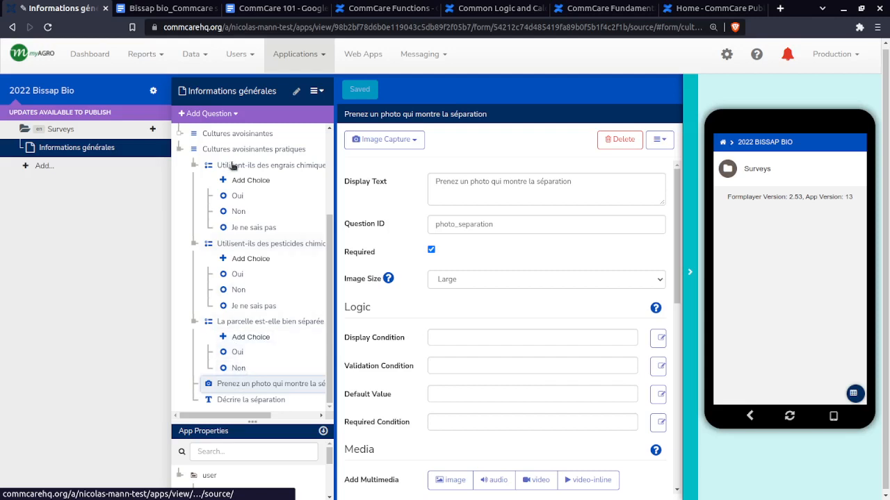
# Expand the Cultures avoisinantes group and open the settings of the Cultures avoisinantes pratiques question list
pyautogui.scroll(1, 184, 169)
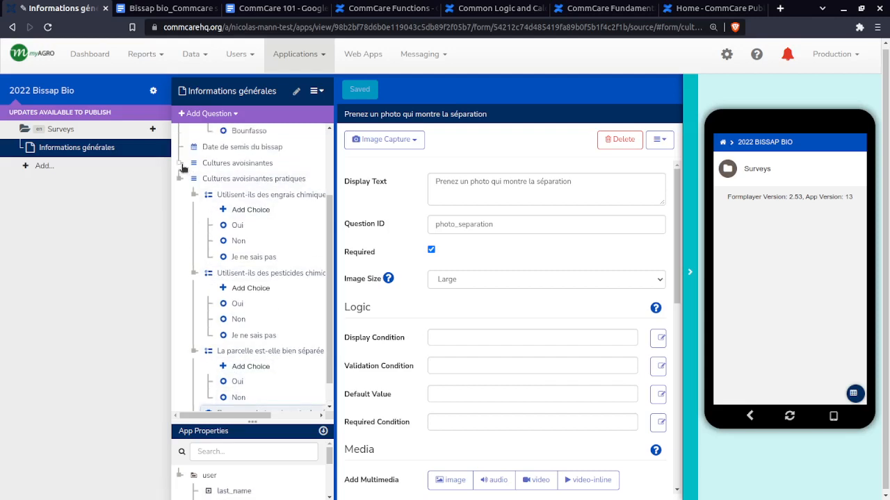
pyautogui.click(180, 163)
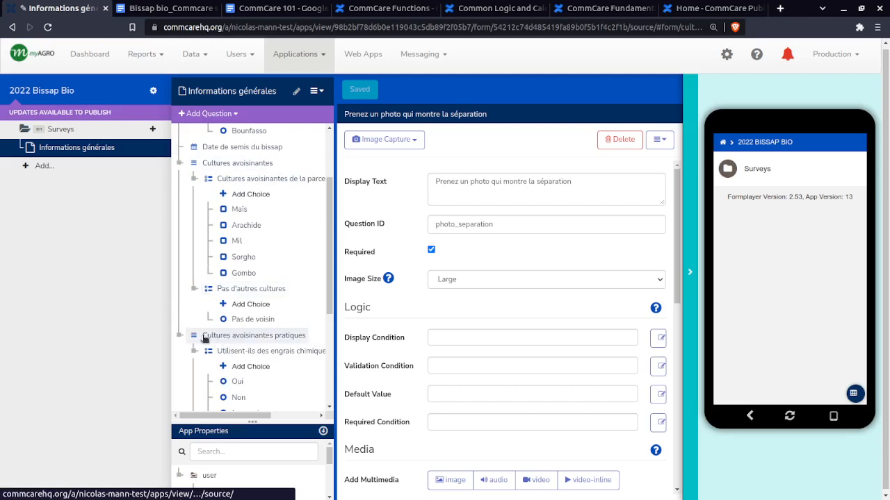
pyautogui.scroll(-3, 217, 326)
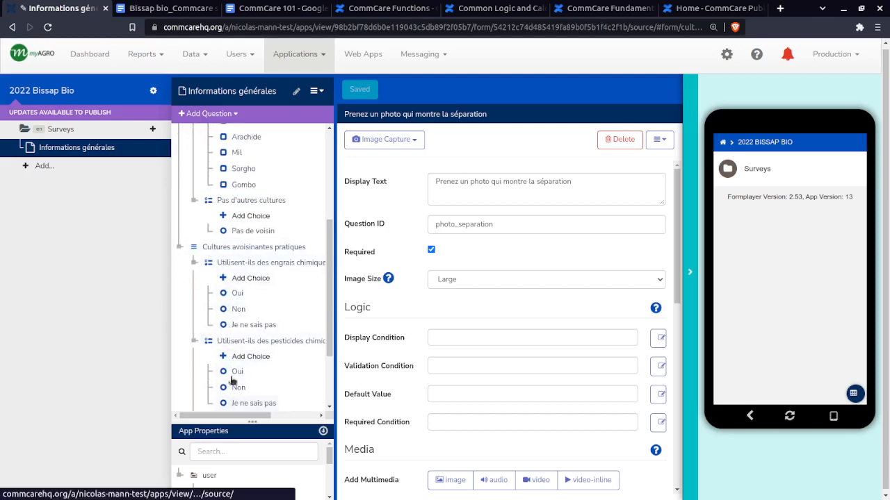
pyautogui.click(224, 248)
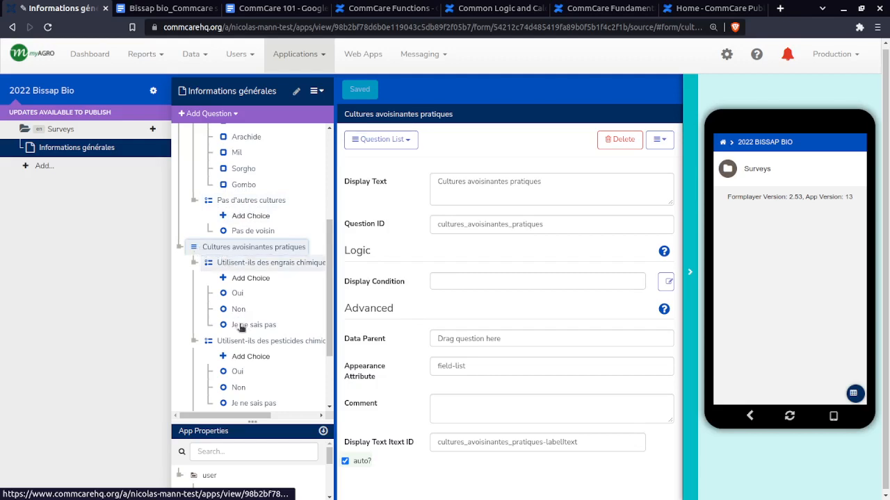
pyautogui.click(477, 281)
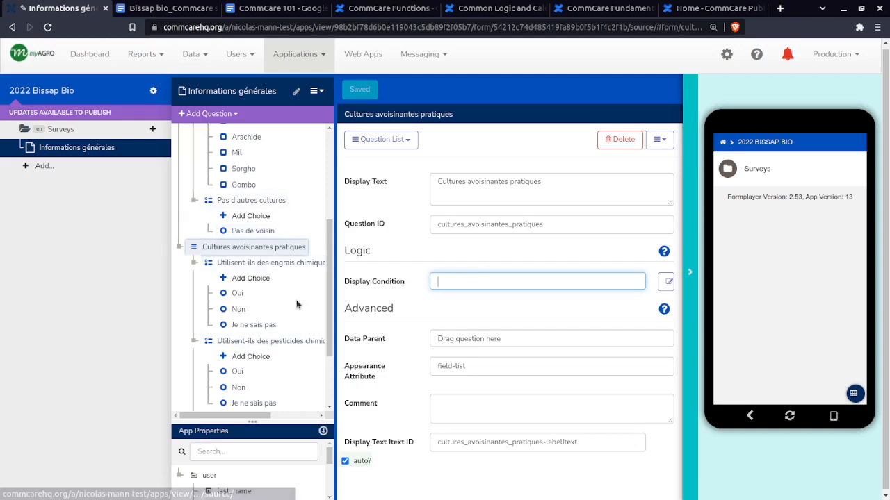
pyautogui.click(244, 249)
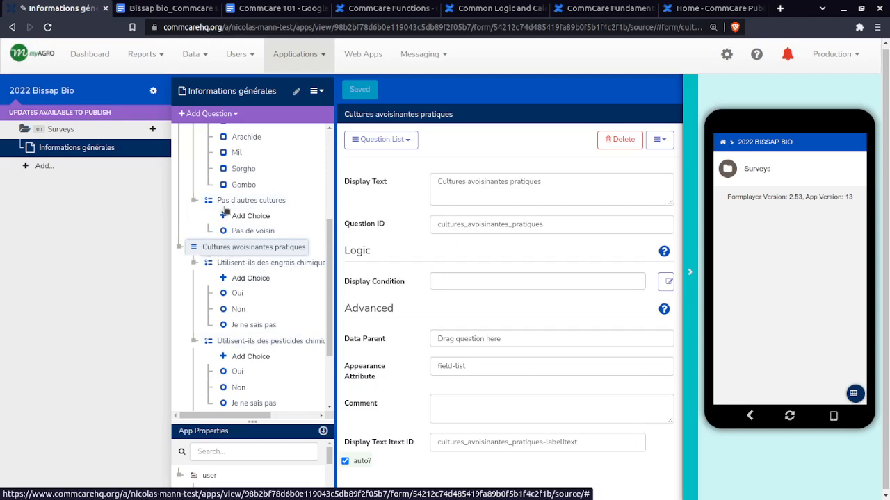
pyautogui.scroll(1, 244, 263)
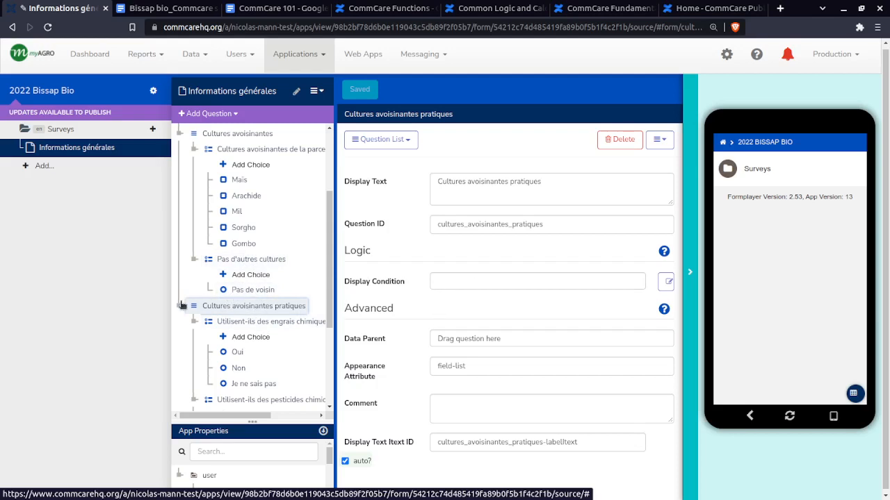
# Set the display condition of Cultures avoisinantes pratiques to pas_de_voisin = 'pas_de_voisin', using the Pas d'autres cultures question and its choice
pyautogui.click(453, 280)
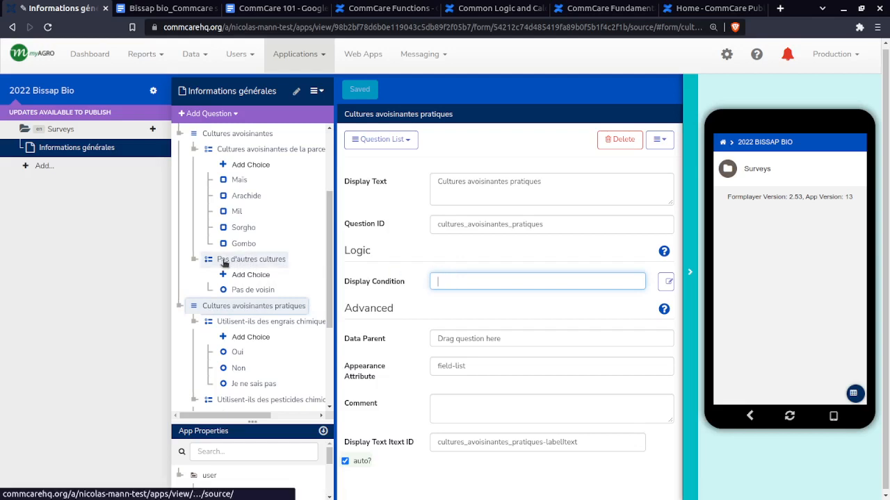
pyautogui.moveTo(224, 263); pyautogui.dragTo(486, 282)
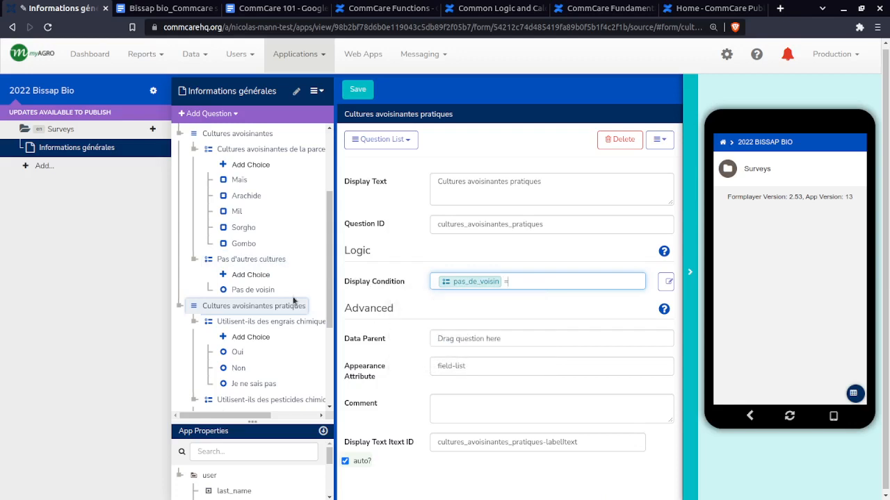
pyautogui.moveTo(266, 285); pyautogui.dragTo(563, 282)
pyautogui.click(507, 280)
pyautogui.press('BackSpace')
pyautogui.press('BackSpace')
pyautogui.press('BackSpace')
pyautogui.press('BackSpace')
pyautogui.press('BackSpace')
pyautogui.press('BackSpace')
pyautogui.press('BackSpace')
# Remove the existing expression from the display condition in the expression editor, keeping the result true when ALL expressions are true
pyautogui.click(690, 268)
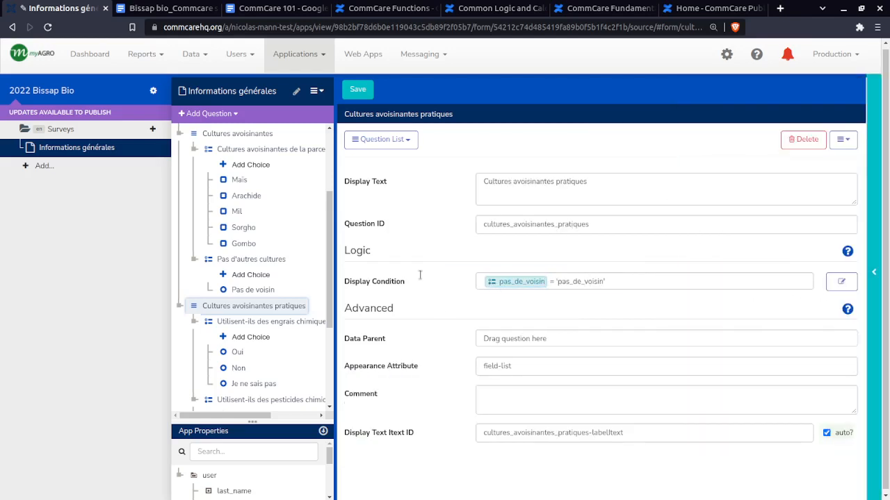
pyautogui.click(842, 282)
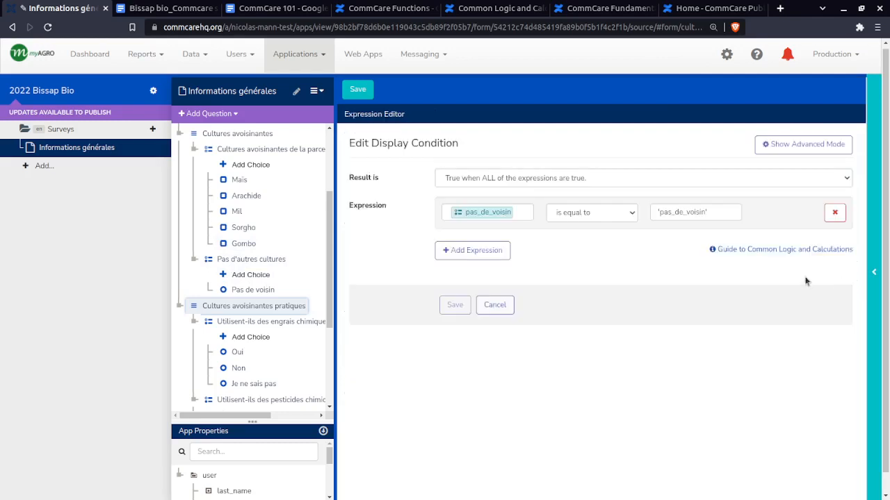
pyautogui.click(834, 213)
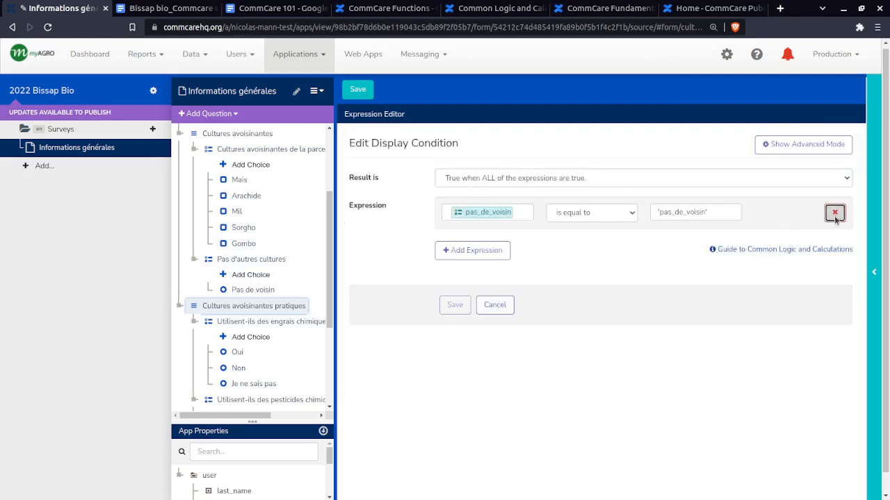
pyautogui.click(502, 179)
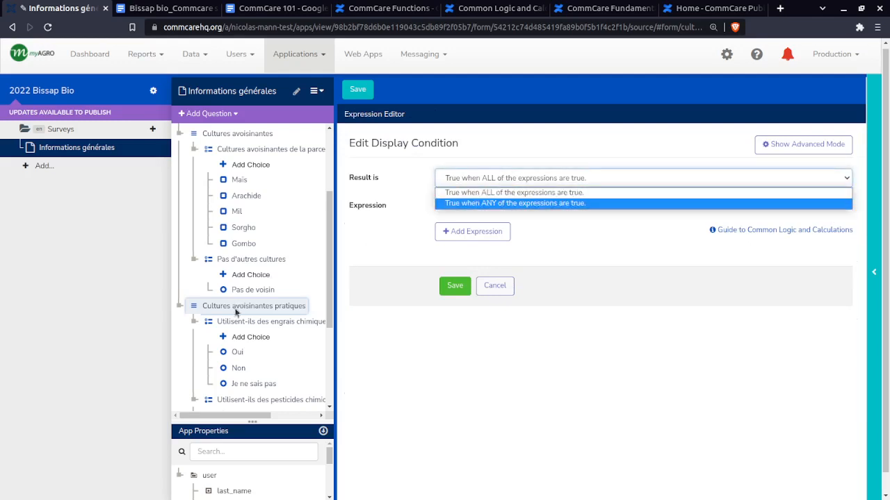
pyautogui.click(566, 196)
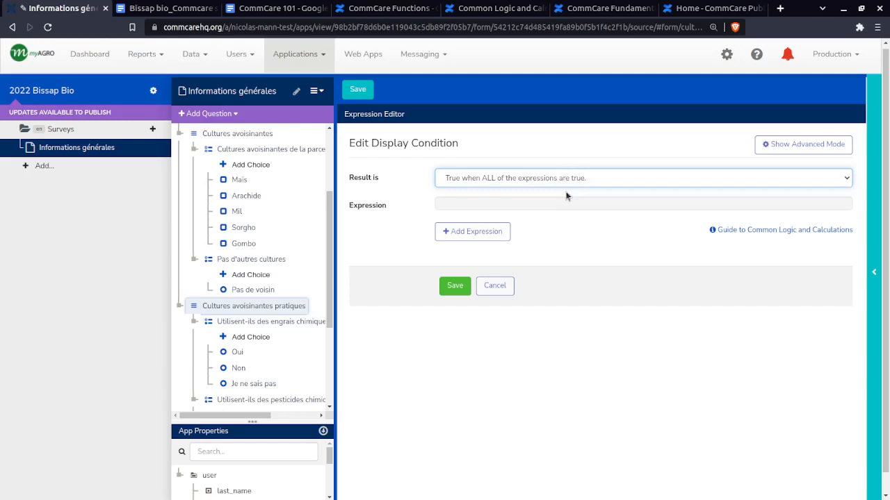
# Add an expression comparing the Pas d'autres cultures question (pas_de_voisin) with its Pas de voisin choice
pyautogui.click(472, 233)
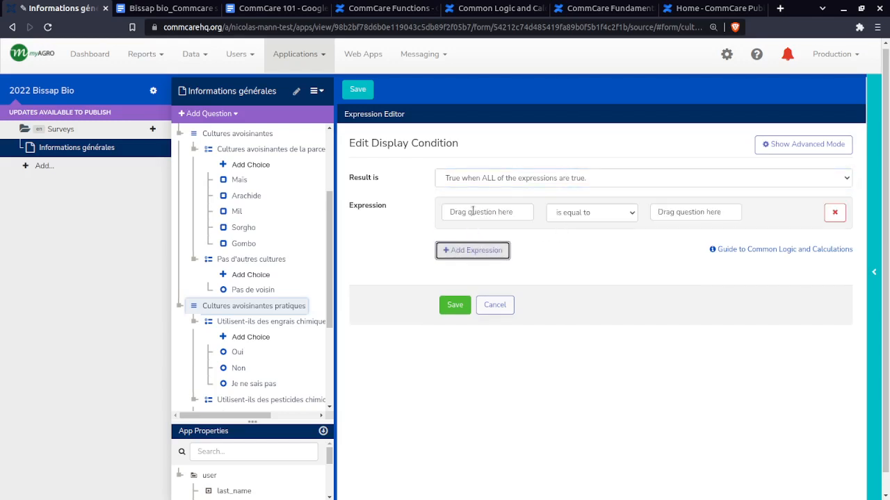
pyautogui.moveTo(237, 259); pyautogui.dragTo(508, 212)
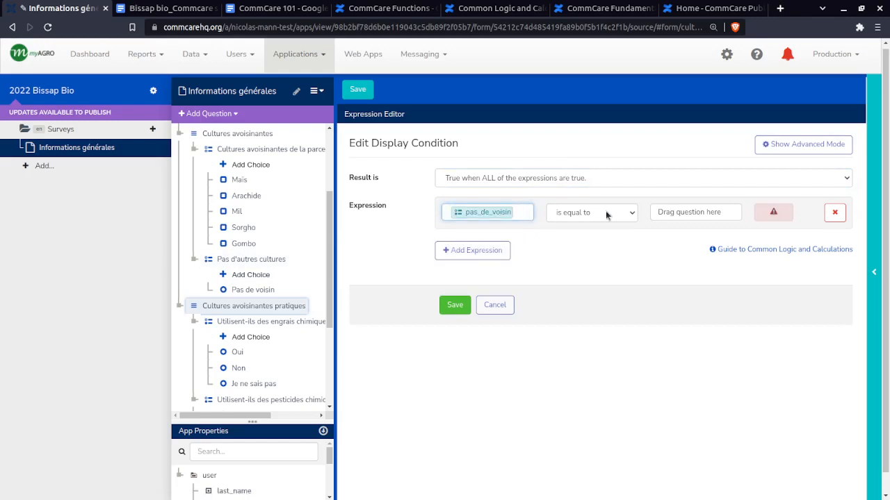
pyautogui.moveTo(251, 295); pyautogui.dragTo(672, 212)
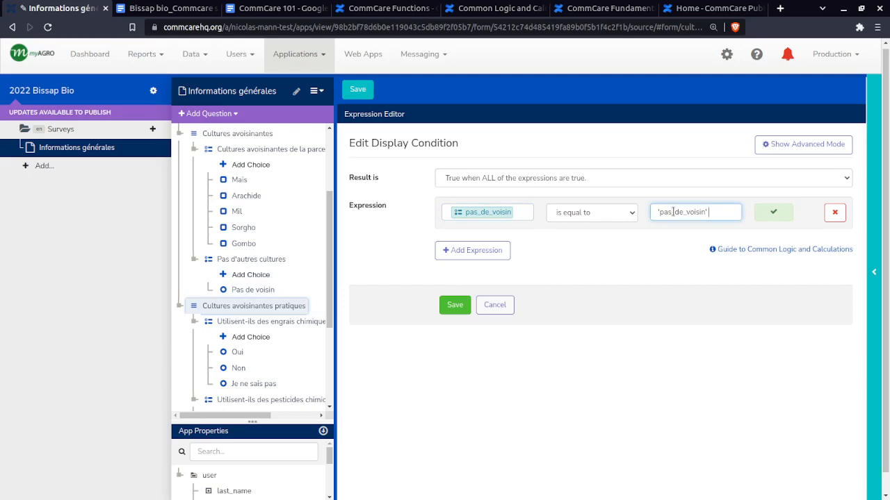
# Change the expression's comparison to not equal (!=) and save the display condition
pyautogui.click(621, 217)
pyautogui.click(625, 216)
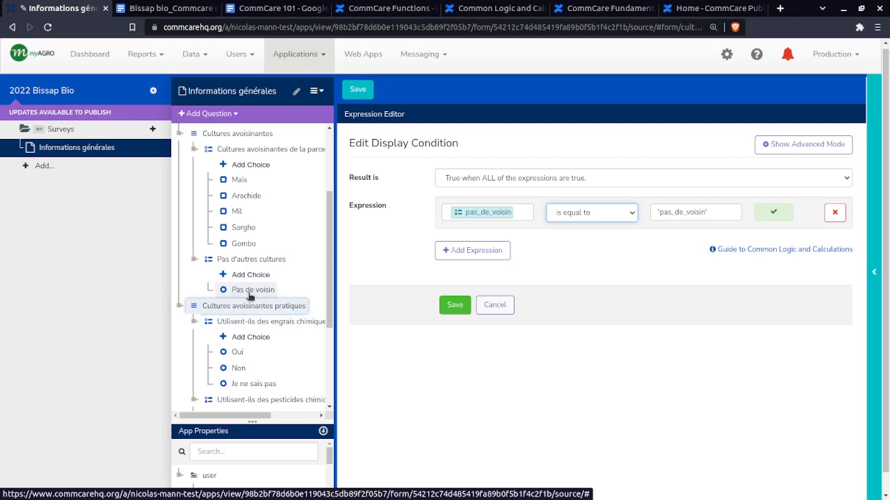
pyautogui.click(632, 214)
pyautogui.click(598, 238)
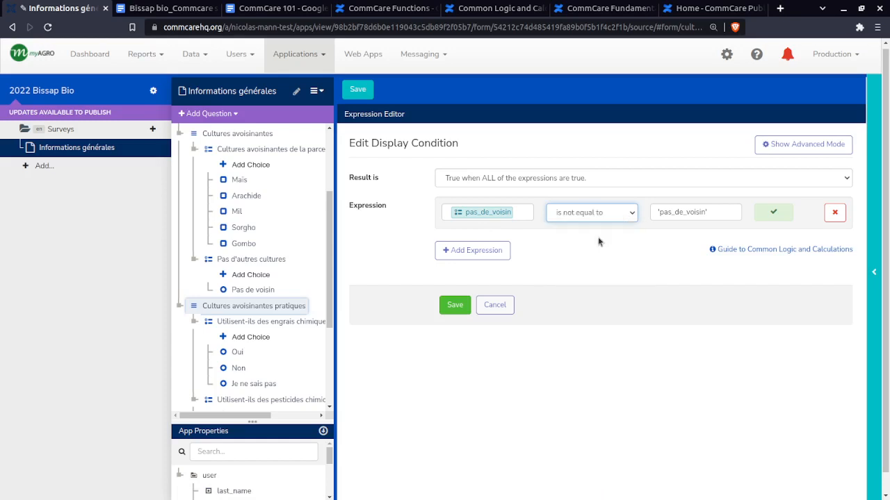
pyautogui.moveTo(487, 212)
pyautogui.click(455, 304)
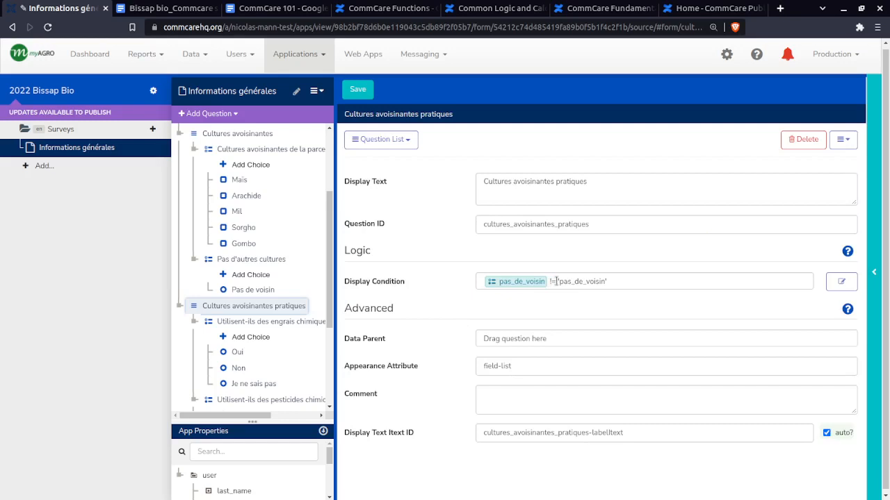
# Examine the != operator and the pas_de_voisin question reference in the display condition
pyautogui.click(553, 281)
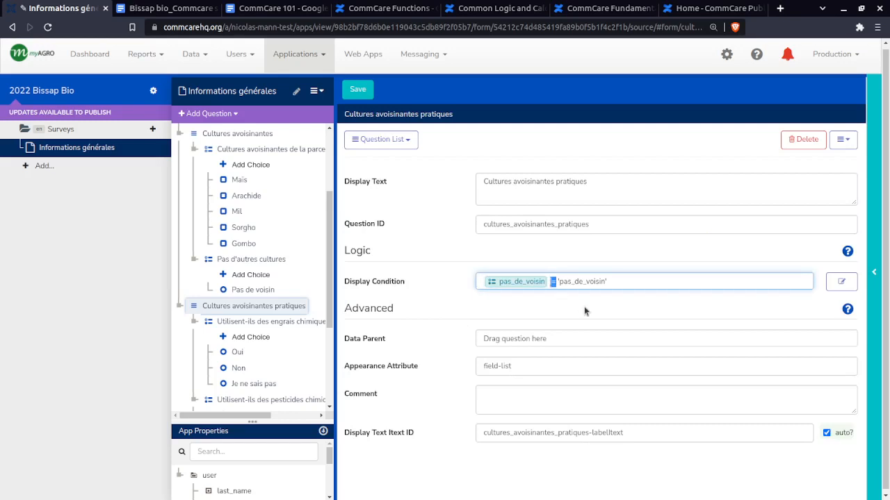
pyautogui.press('Left')
pyautogui.press('Left')
pyautogui.press('Left')
pyautogui.press('Right')
pyautogui.press('Right')
pyautogui.moveTo(513, 282)
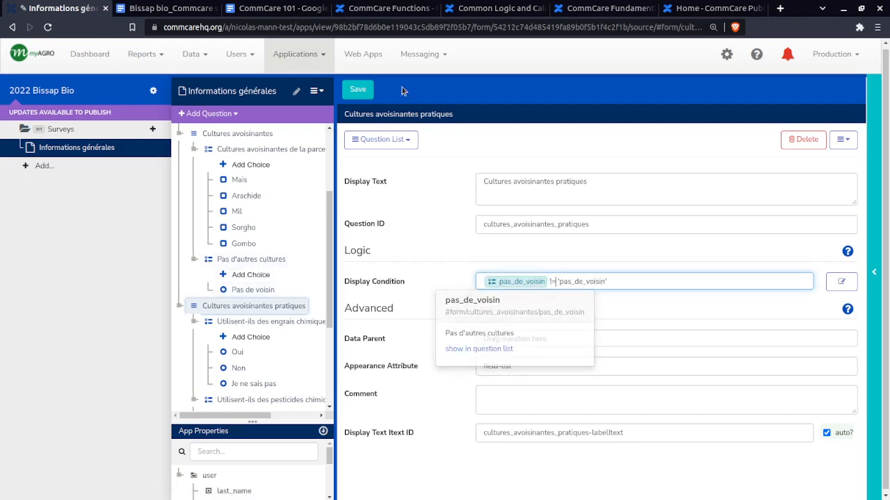
# Save the form and start the Informations générales survey in the app preview
pyautogui.click(354, 91)
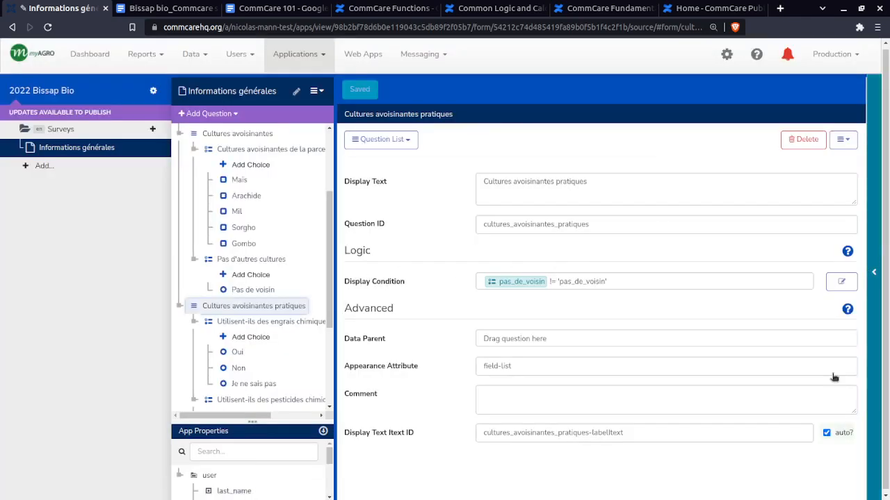
pyautogui.click(871, 278)
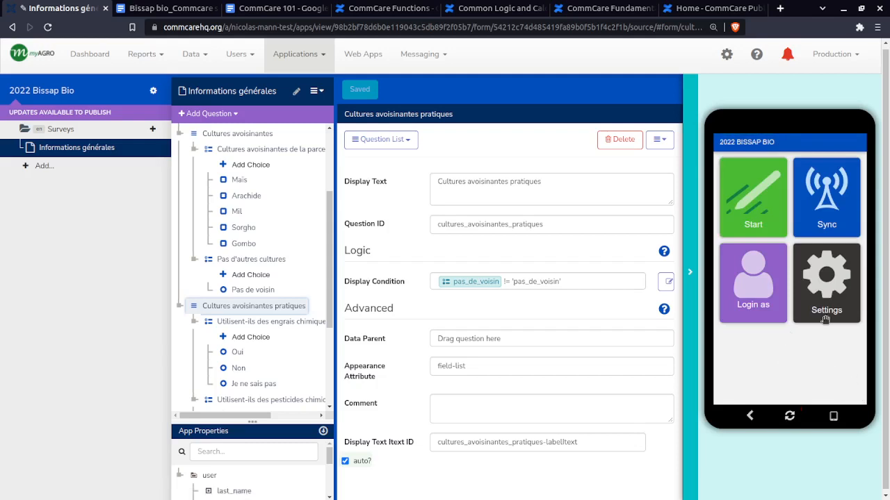
pyautogui.click(766, 206)
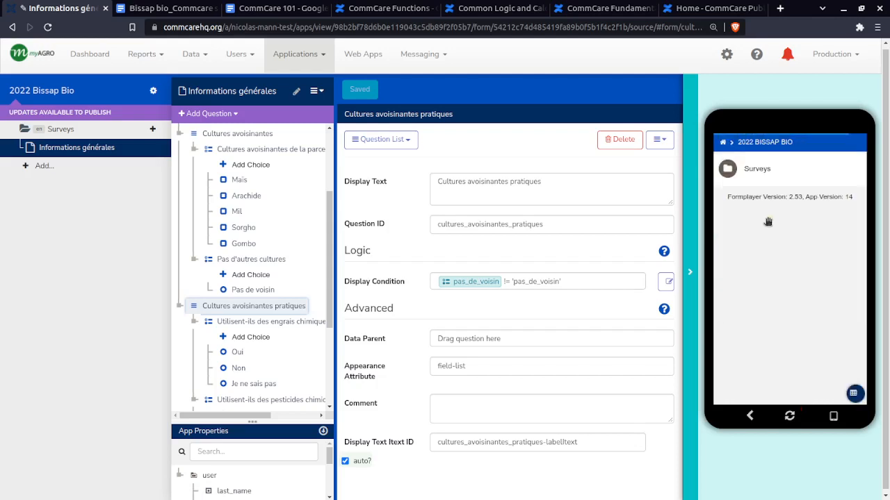
pyautogui.click(761, 175)
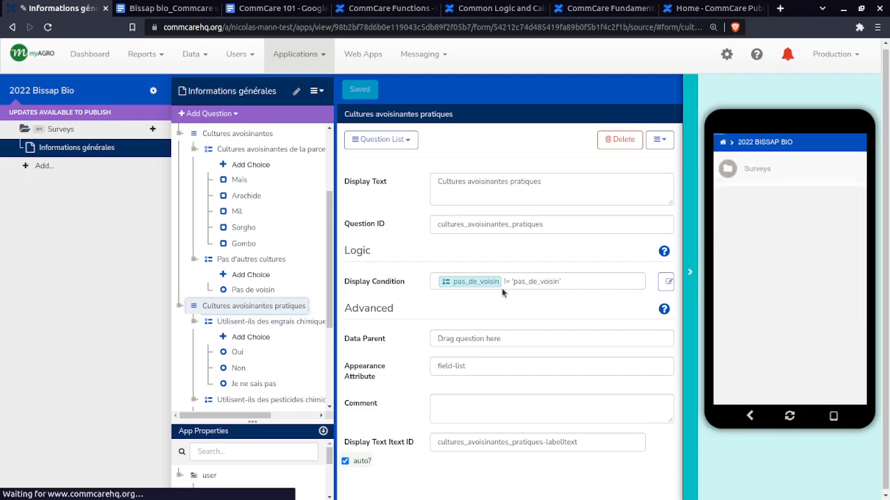
pyautogui.click(784, 168)
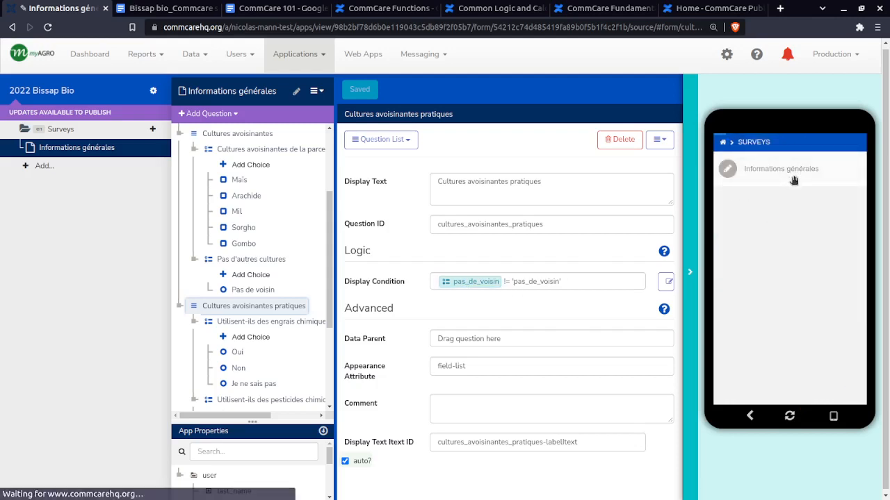
# Fill in the producer's name and ID in the previewed form and choose the village Thiaré
pyautogui.click(780, 212)
pyautogui.write('dfgdfgds')
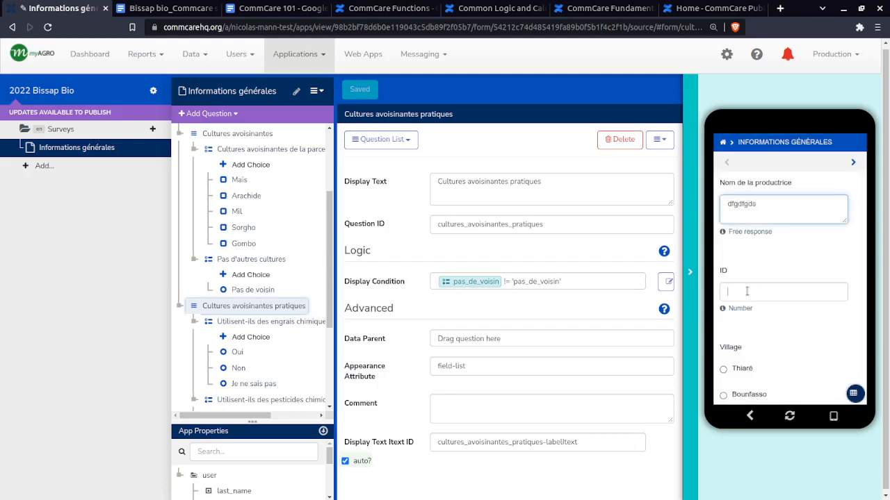
pyautogui.click(746, 291)
pyautogui.write('&é"')
pyautogui.press('BackSpace')
pyautogui.press('BackSpace')
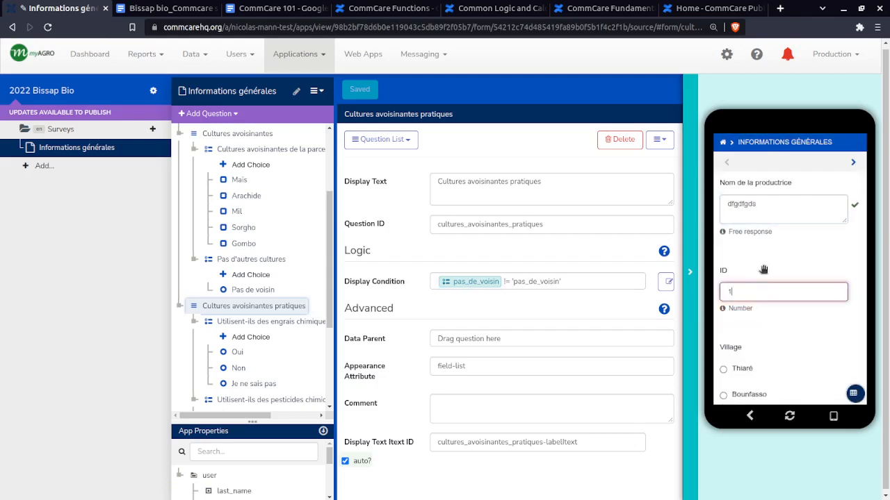
pyautogui.write('123')
pyautogui.click(732, 372)
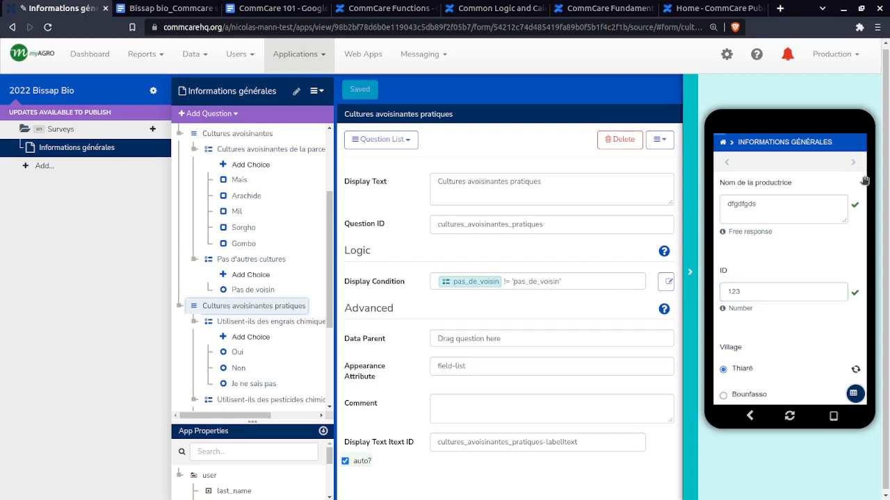
# Set the Date de semis du bissap to 08/17/2022 and continue to the neighbouring crops questions
pyautogui.click(852, 162)
pyautogui.click(790, 200)
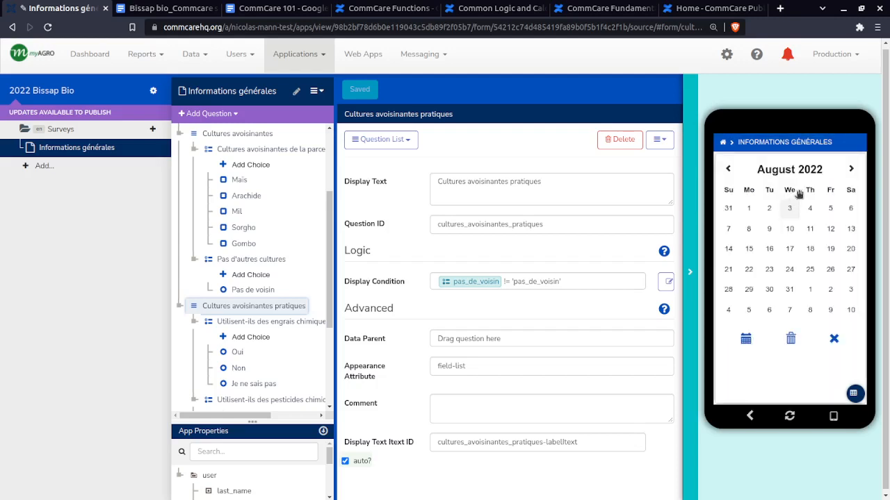
pyautogui.click(796, 249)
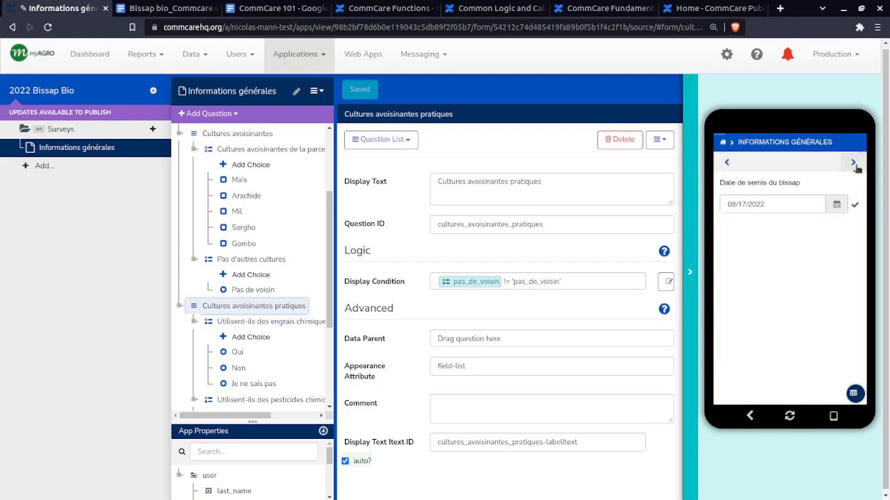
pyautogui.click(854, 164)
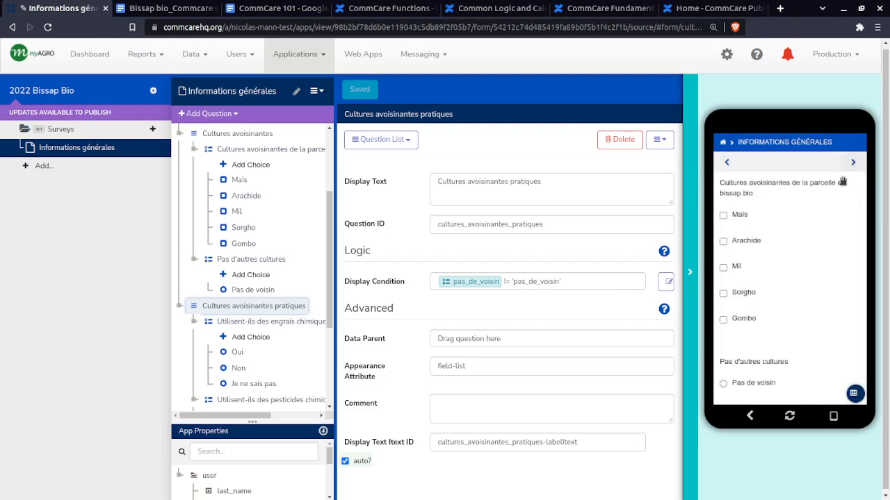
# Choose Arachide as the neighbouring crop and continue to the next page to test the display condition
pyautogui.click(738, 241)
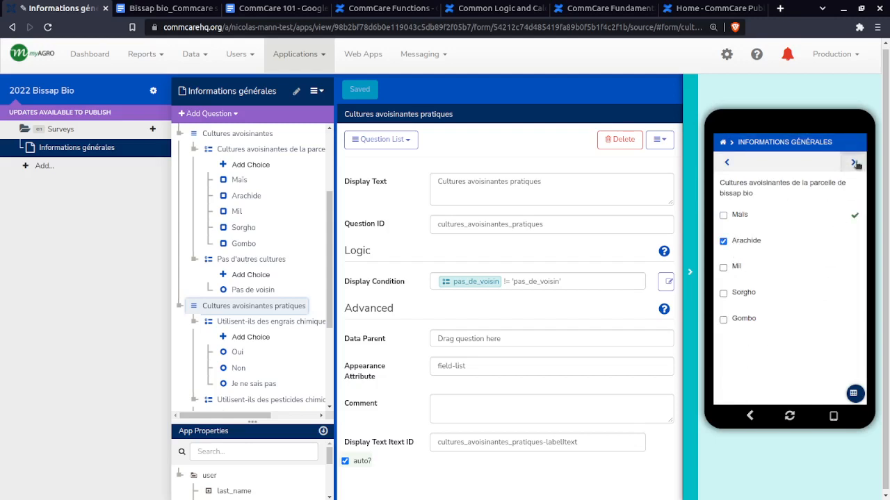
pyautogui.click(854, 164)
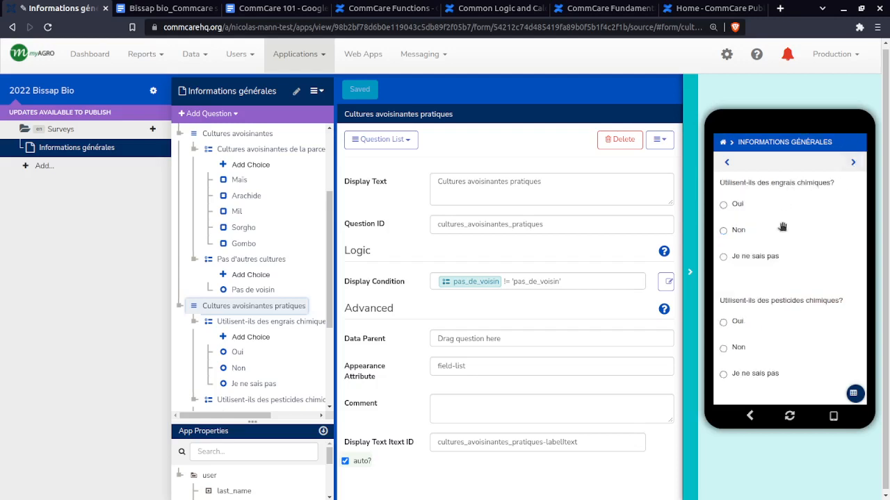
pyautogui.scroll(-3, 258, 382)
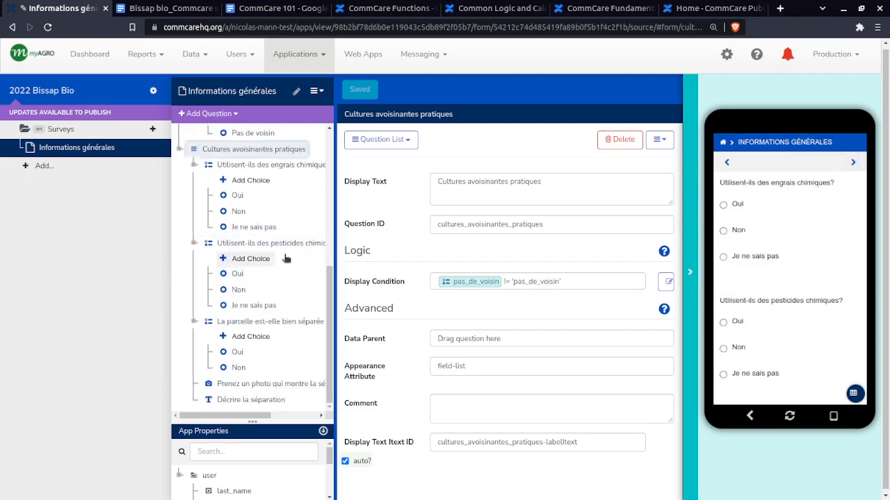
# Return to the neighbouring crops page, replace Arachide with Pas de voisin, and advance to test the display condition
pyautogui.click(727, 162)
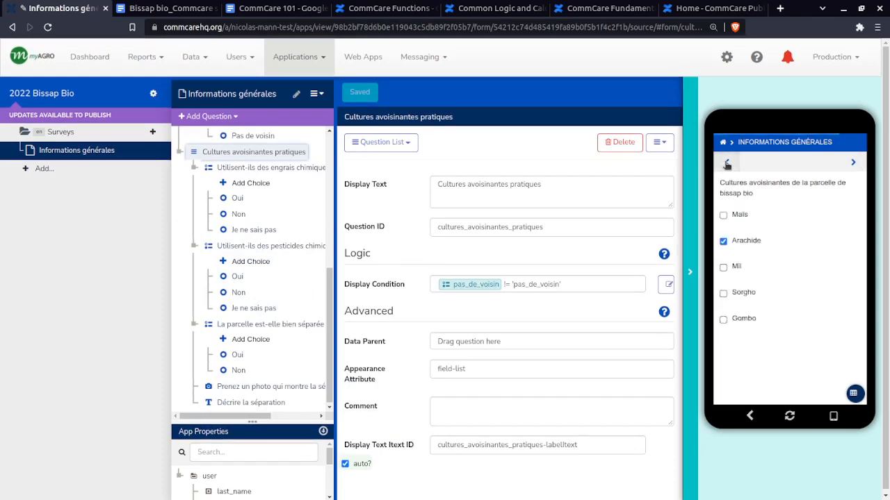
pyautogui.click(723, 241)
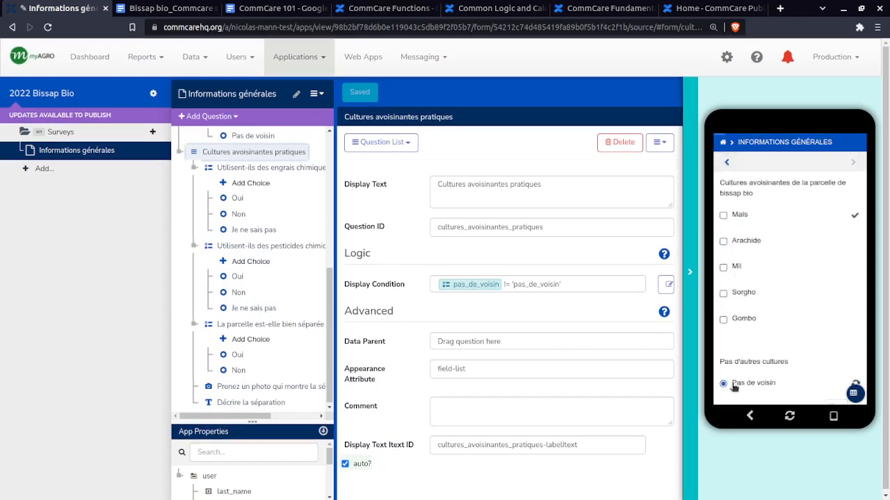
pyautogui.click(849, 163)
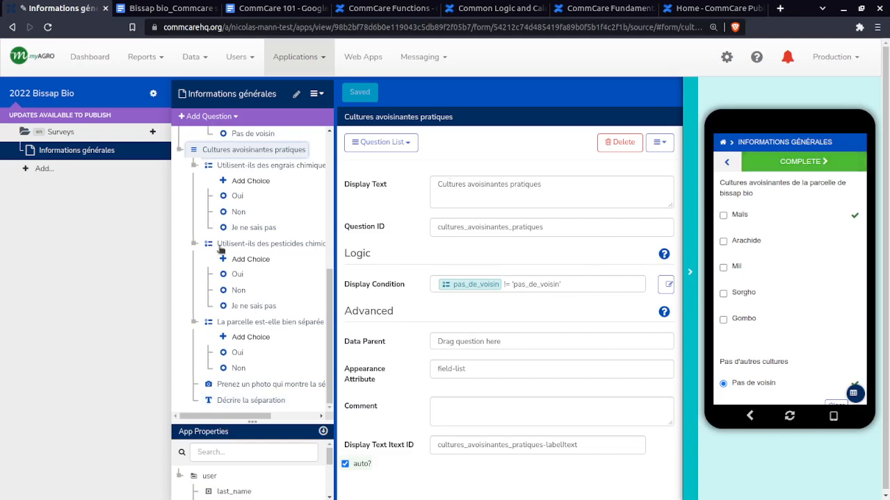
pyautogui.scroll(3, 230, 243)
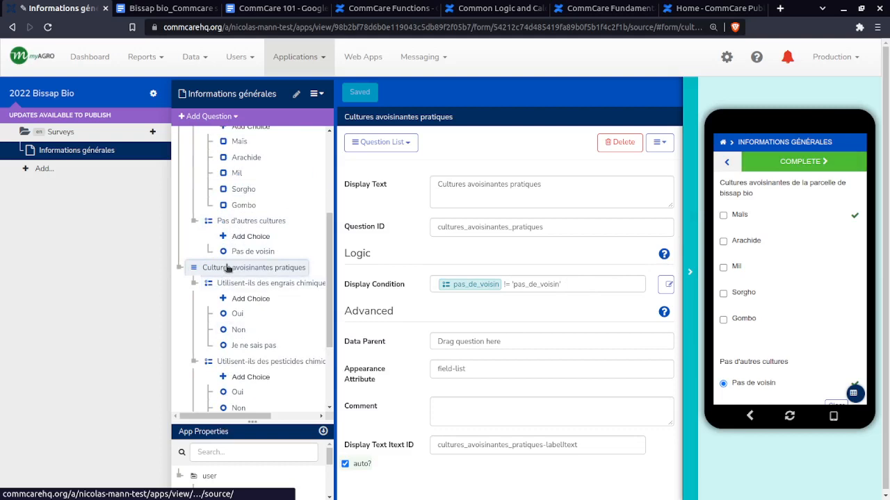
pyautogui.scroll(1, 223, 278)
pyautogui.scroll(-3, 229, 347)
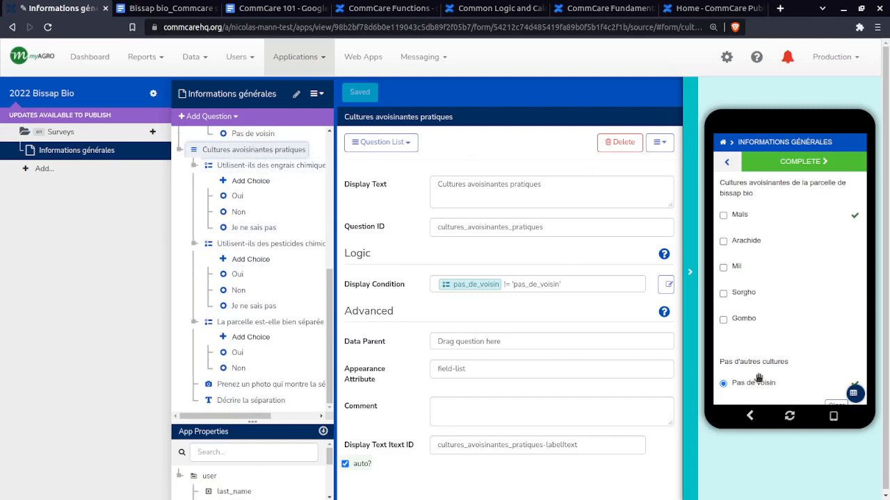
# Select Gombo as the neighbouring crop and advance to the questions on chemical fertilisers and pesticides
pyautogui.scroll(-2, 759, 368)
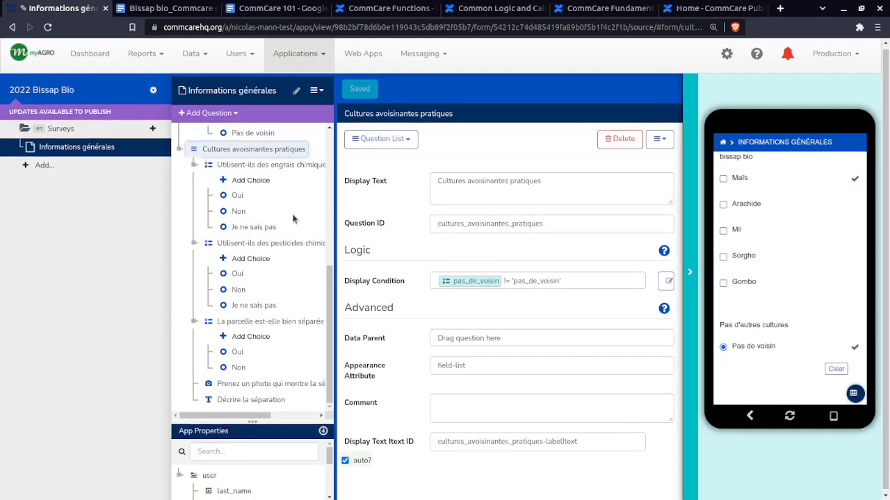
pyautogui.click(724, 283)
pyautogui.scroll(2, 826, 240)
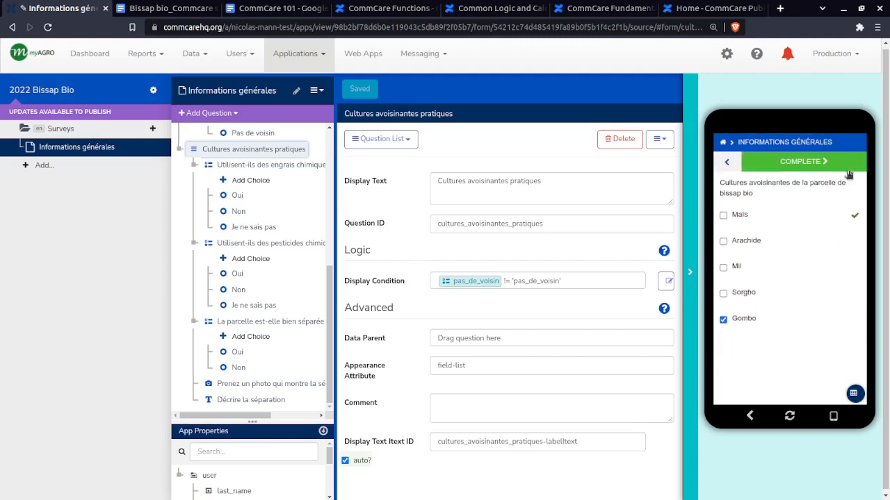
pyautogui.click(726, 164)
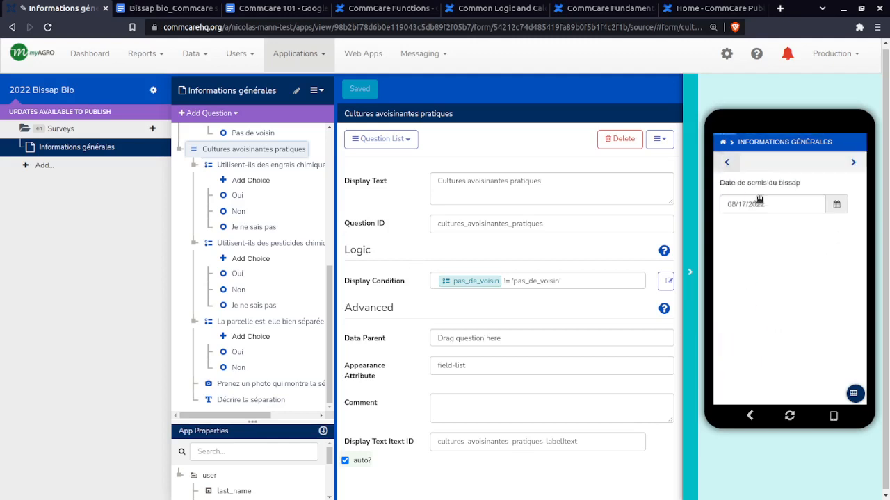
pyautogui.click(853, 163)
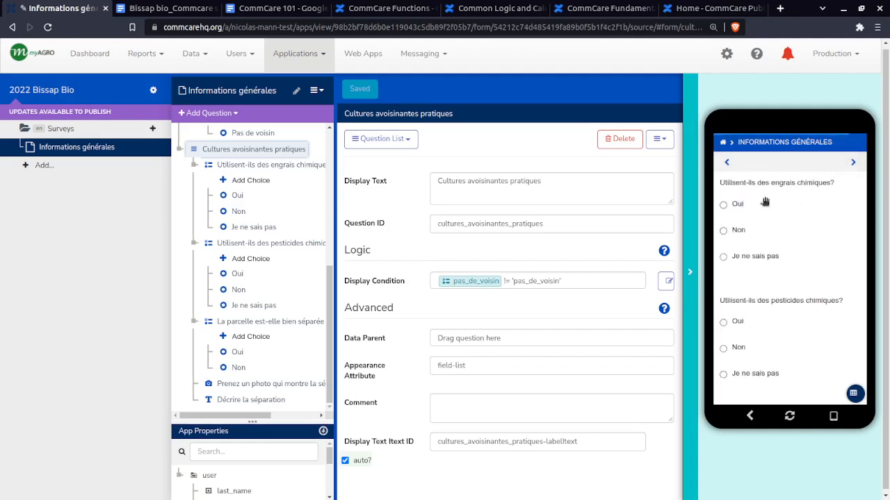
# Open the 2022 Bissap Bio releases page and make a new version of the app
pyautogui.scroll(-5, 758, 286)
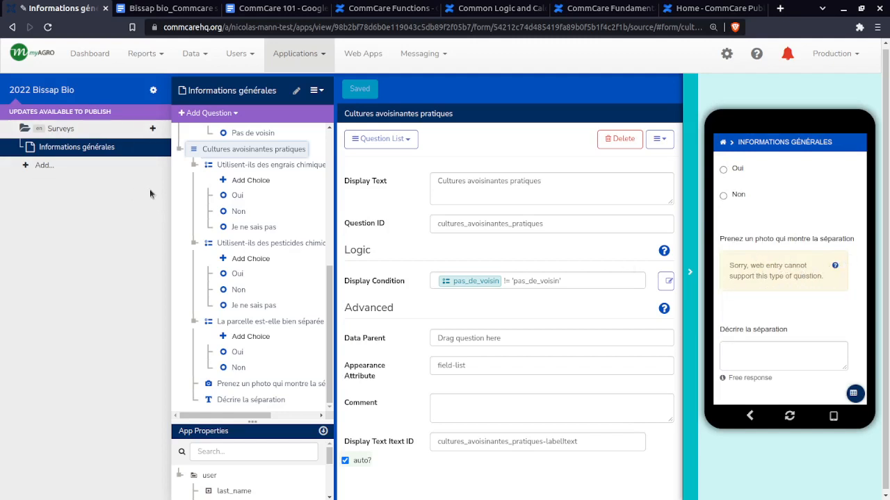
pyautogui.scroll(10, 281, 235)
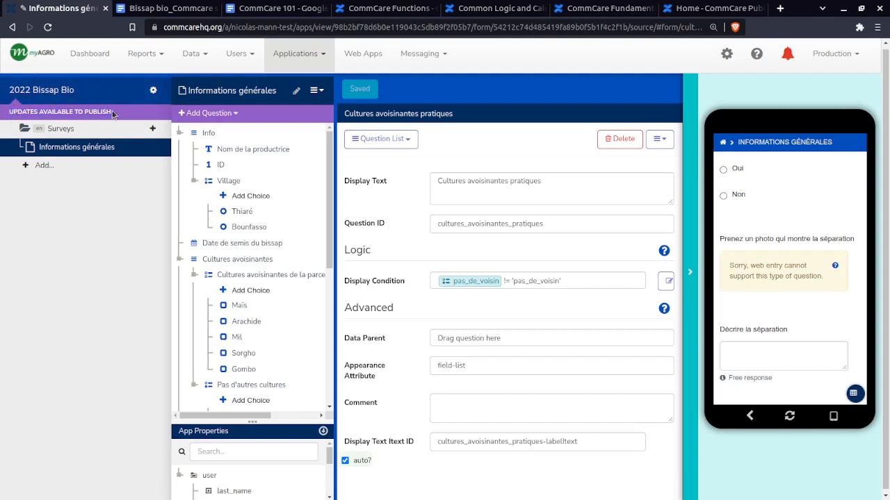
pyautogui.moveTo(112, 111); pyautogui.dragTo(2, 115)
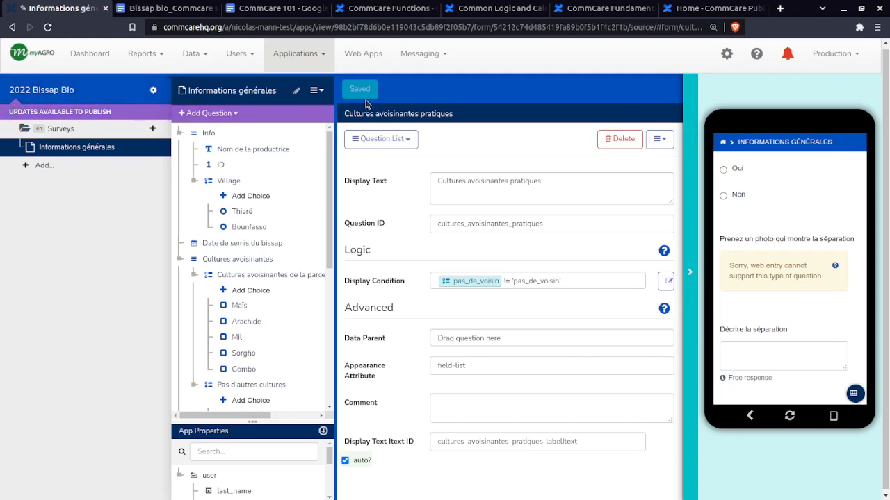
pyautogui.click(59, 92)
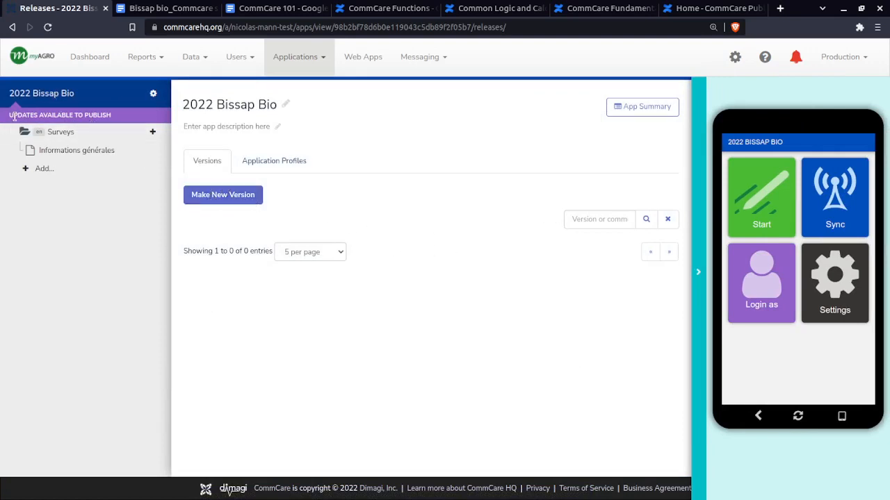
pyautogui.moveTo(10, 113); pyautogui.dragTo(114, 115)
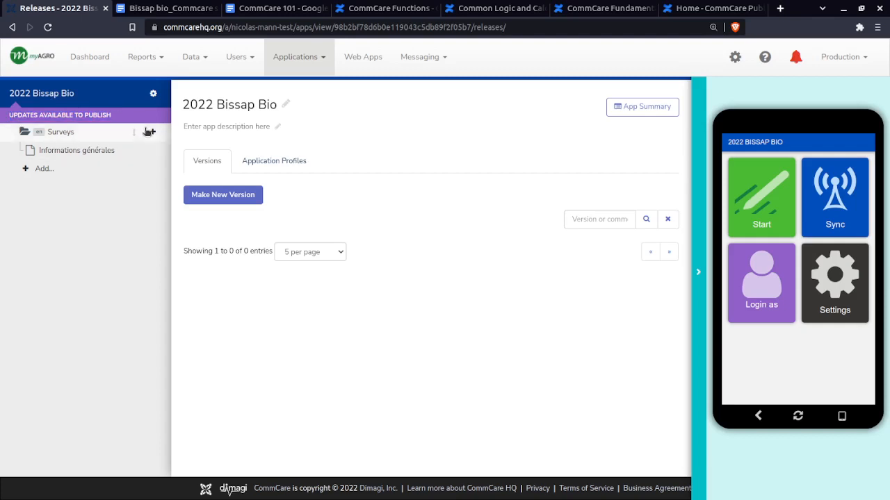
pyautogui.click(292, 206)
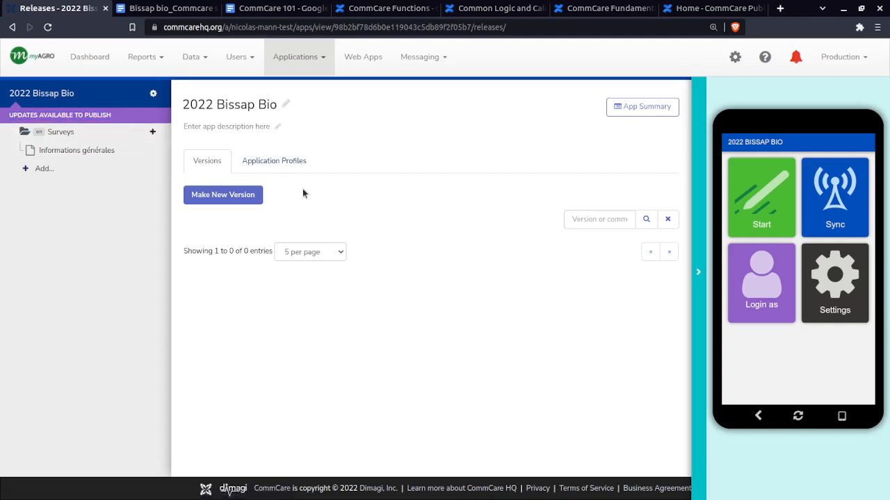
pyautogui.click(235, 197)
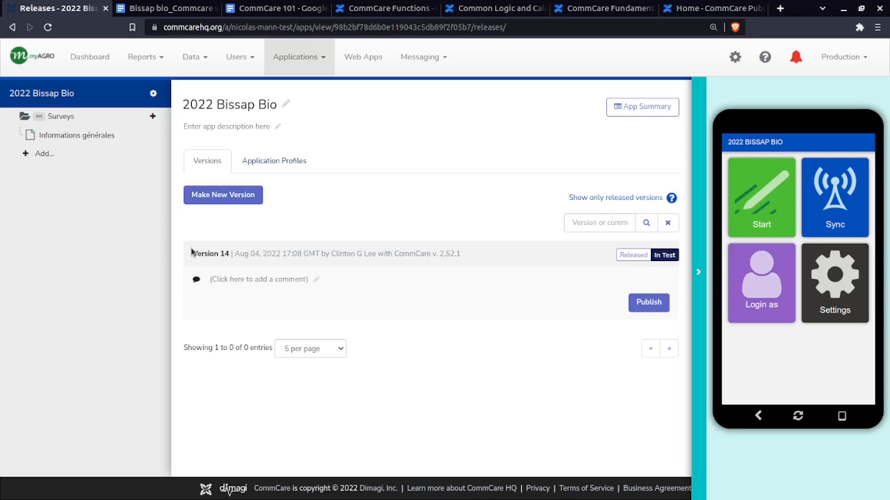
# Mark version 14 as Released and return it to In Test
pyautogui.moveTo(191, 251); pyautogui.dragTo(524, 269)
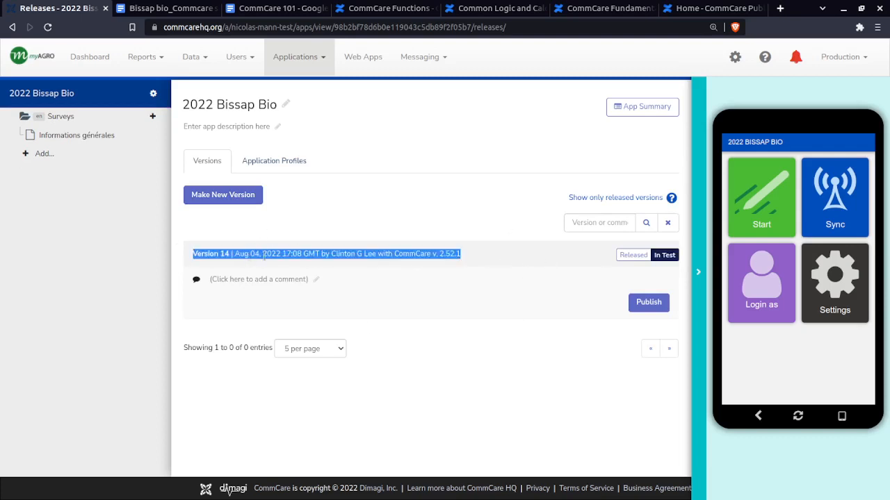
pyautogui.click(508, 242)
pyautogui.moveTo(190, 257); pyautogui.dragTo(230, 254)
pyautogui.click(229, 256)
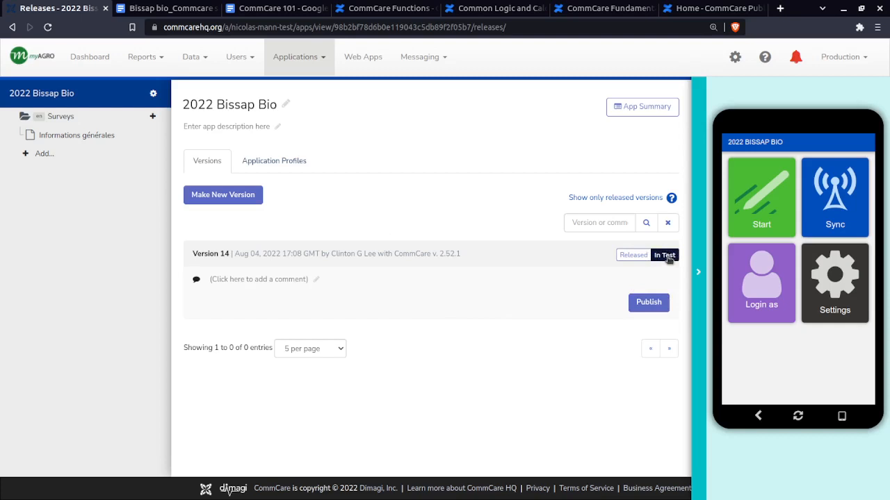
pyautogui.click(640, 257)
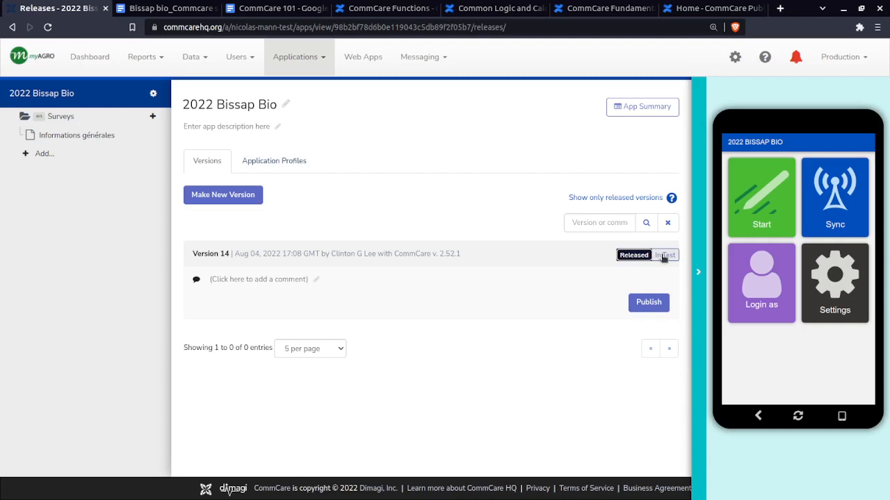
pyautogui.click(664, 256)
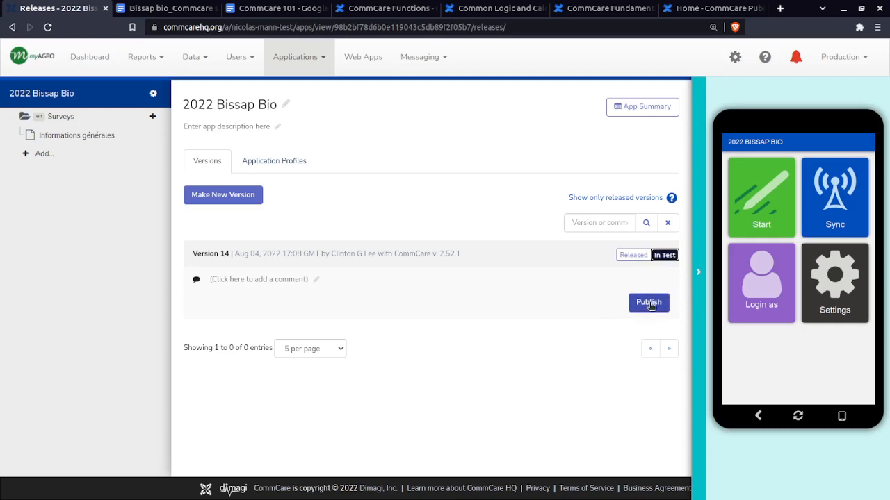
# Open the publish options of version 14 and compare the Offline Install and Online Install methods
pyautogui.click(651, 304)
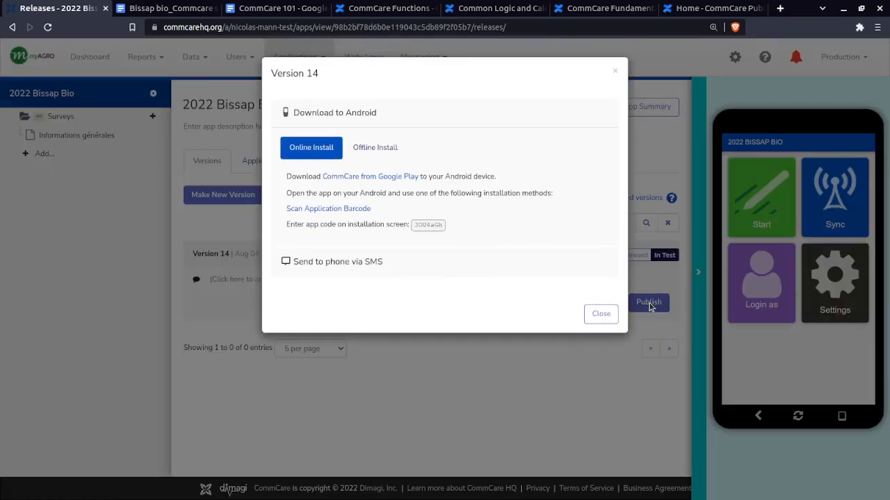
pyautogui.doubleClick(422, 224)
pyautogui.click(426, 233)
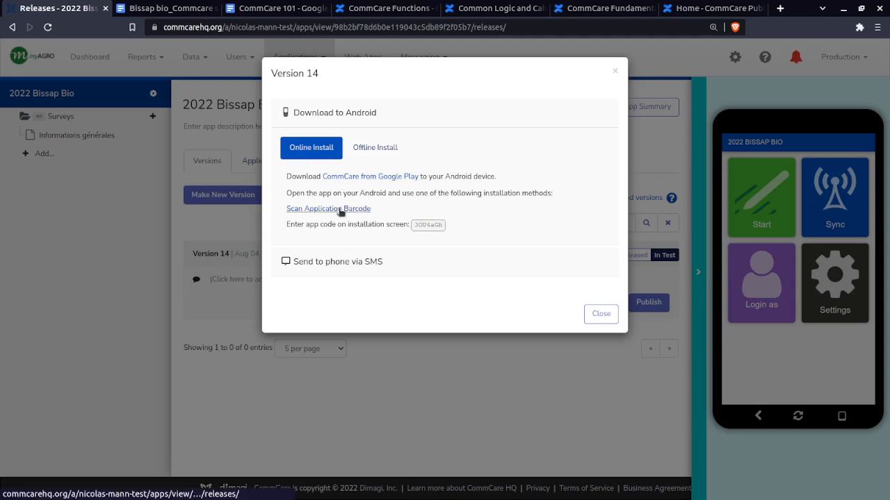
pyautogui.click(353, 148)
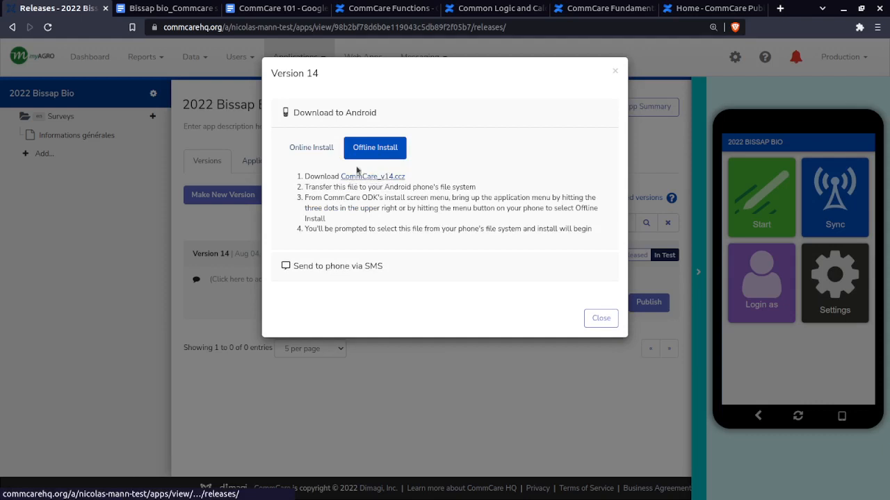
pyautogui.click(310, 147)
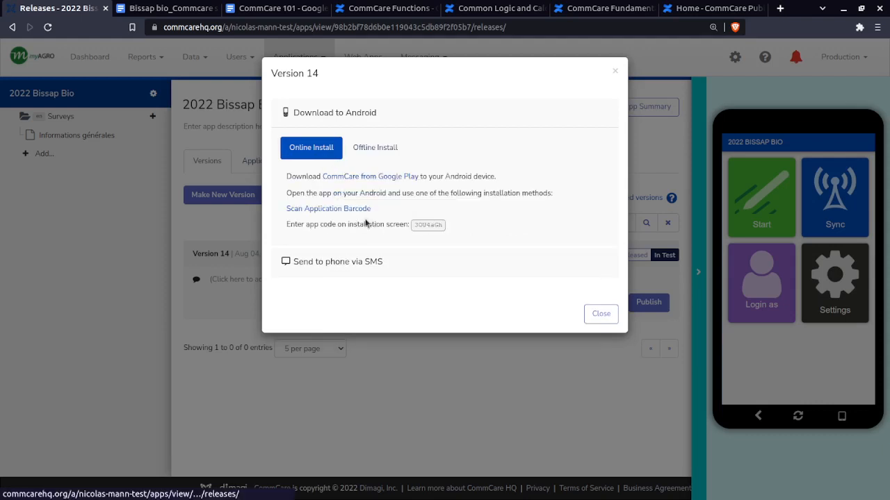
pyautogui.doubleClick(426, 224)
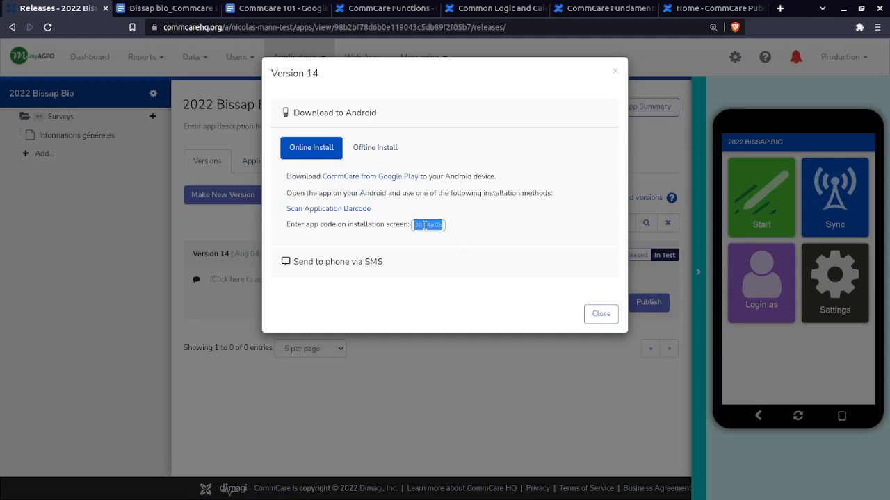
# Display the application barcode for installing version 14 on Android
pyautogui.click(318, 209)
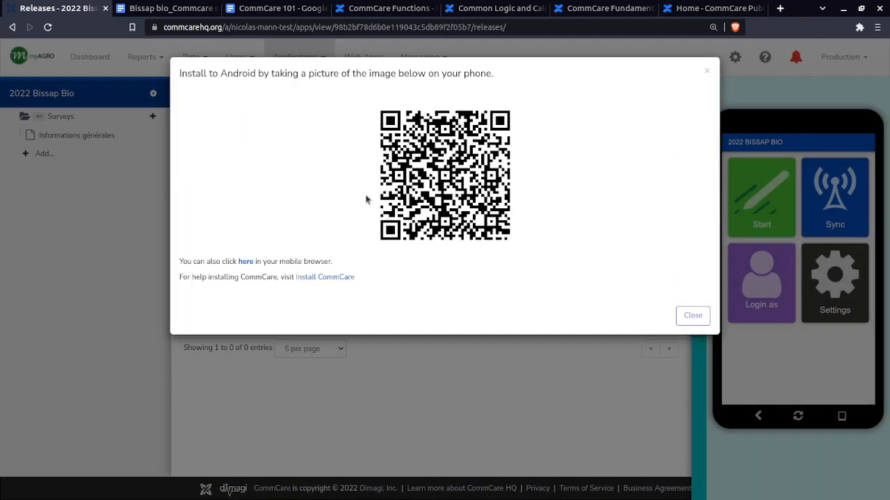
pyautogui.click(684, 316)
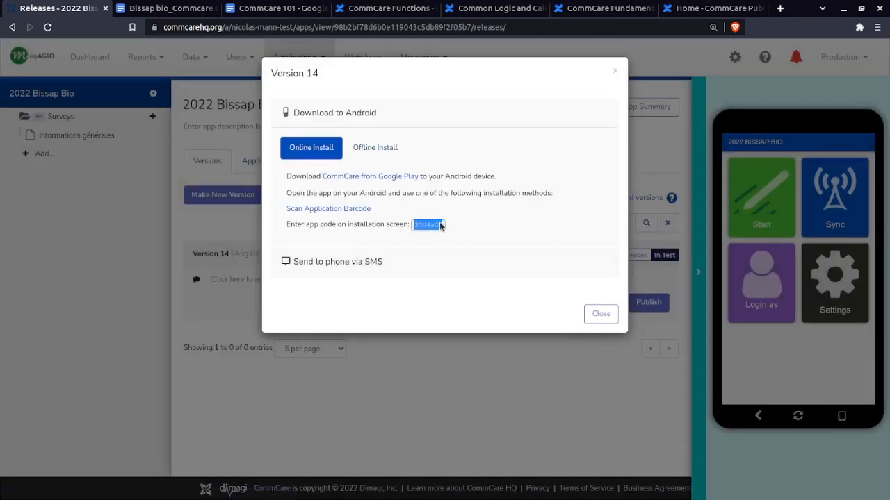
pyautogui.click(319, 211)
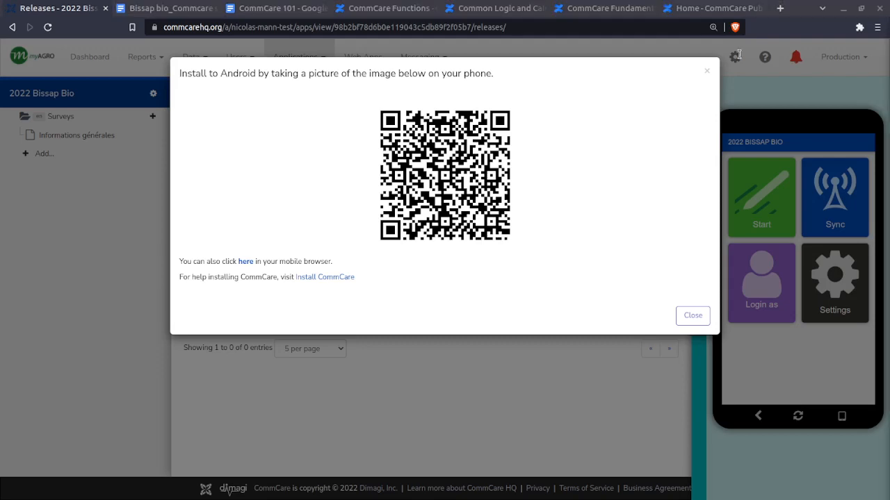
# Switch to the Google Meet call to view the shared phone's CommCare install screen, and return to the barcode
pyautogui.moveTo(738, 50); pyautogui.dragTo(468, 8)
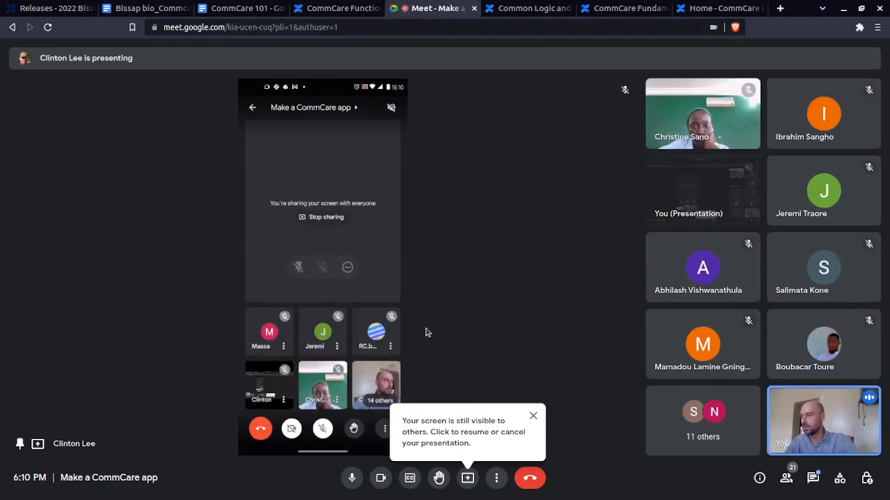
pyautogui.click(534, 416)
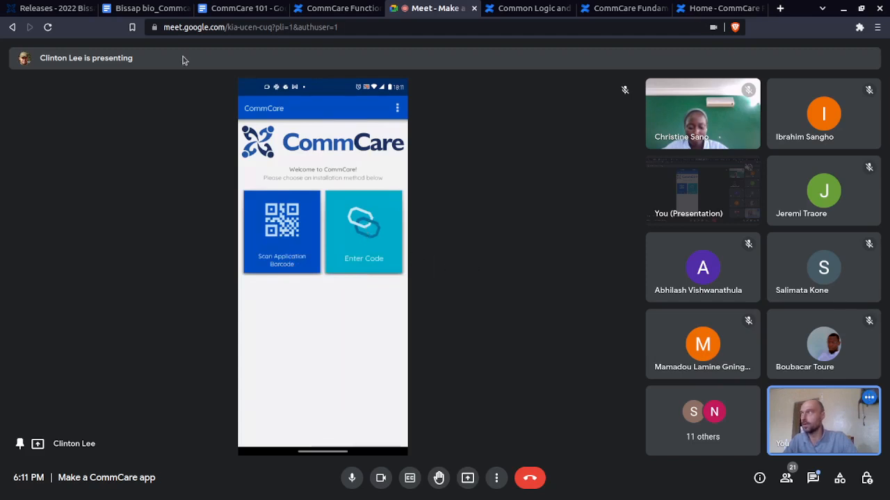
pyautogui.click(57, 9)
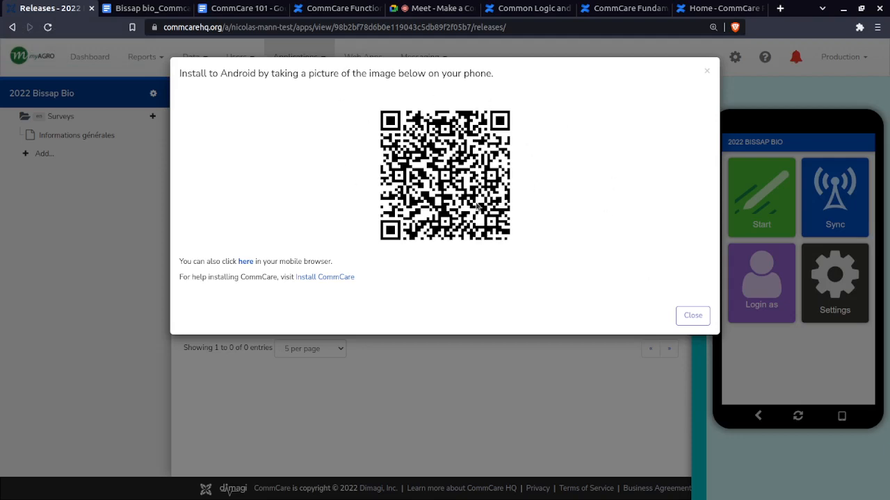
# Go back to version 14's online install options, highlight the app code, and redisplay the application barcode
pyautogui.click(691, 317)
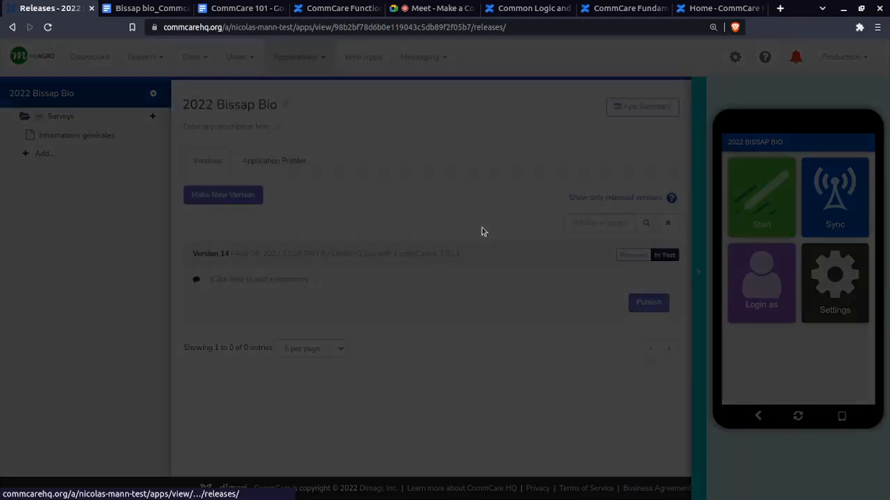
pyautogui.doubleClick(428, 224)
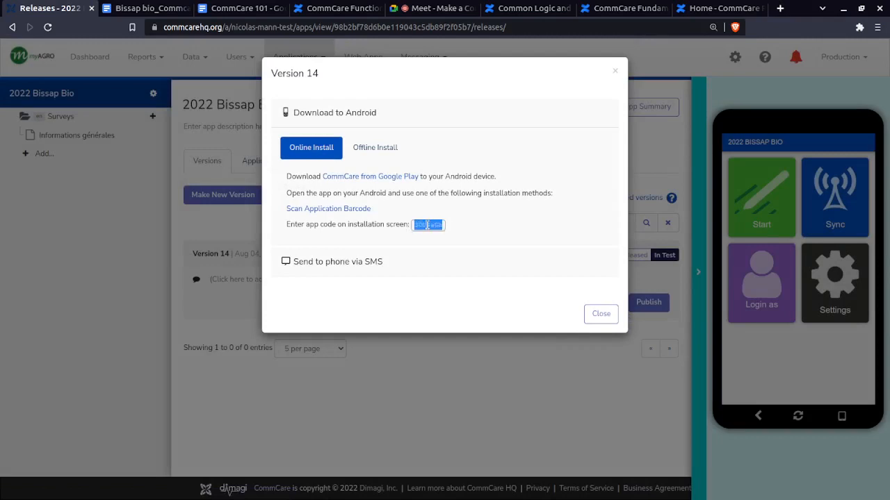
pyautogui.click(347, 207)
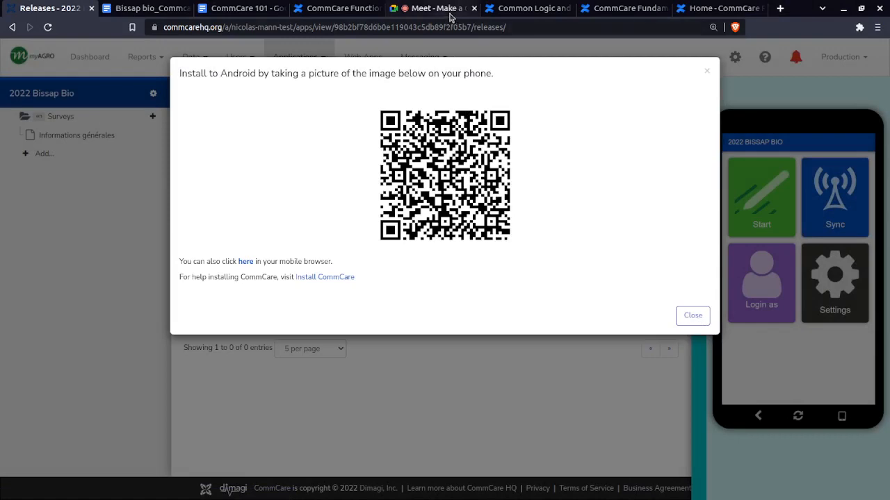
# Arrange the CommCare HQ barcode and the Google Meet call side by side and dismiss the presentation notice
pyautogui.moveTo(450, 15); pyautogui.dragTo(544, 72)
pyautogui.press('super+Right')
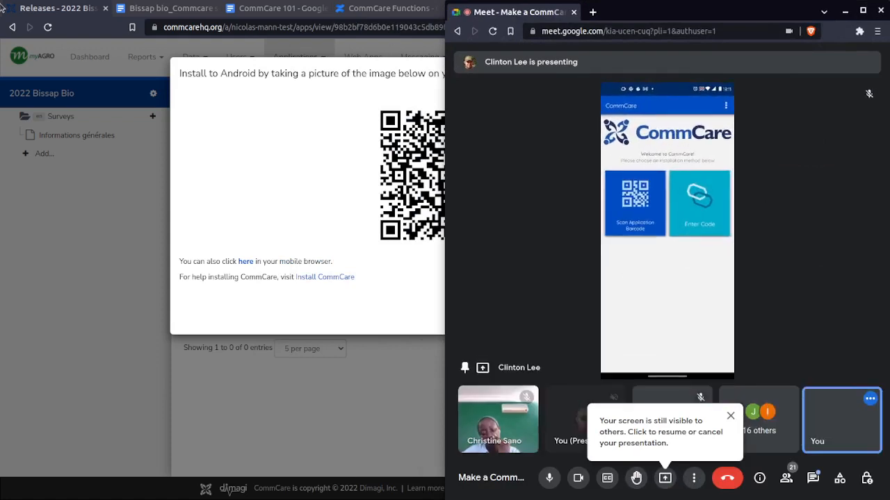
pyautogui.click(52, 7)
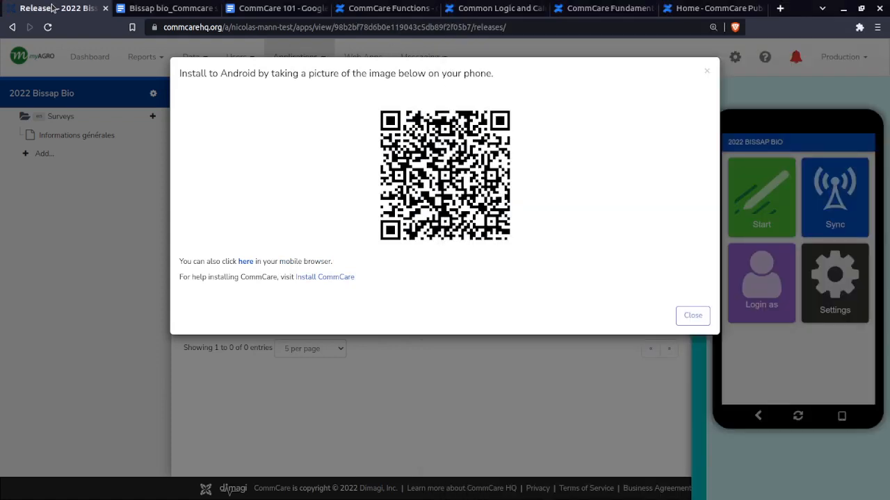
pyautogui.press('super+Left')
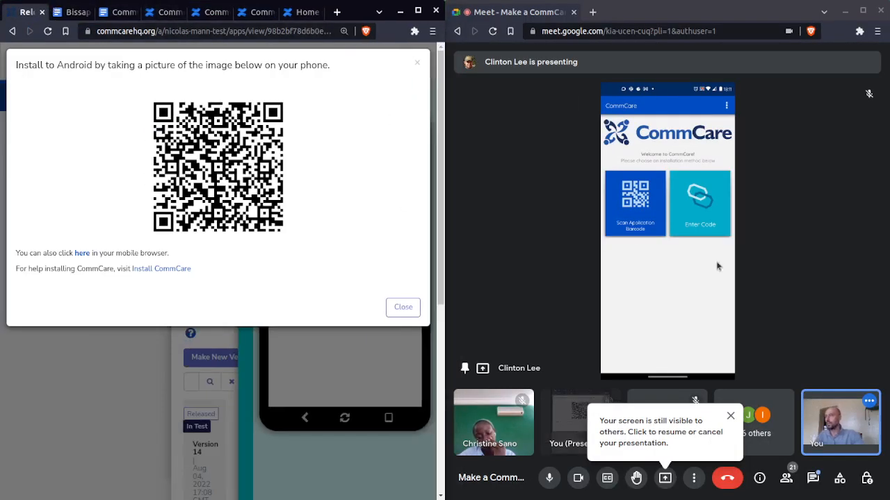
pyautogui.click(728, 417)
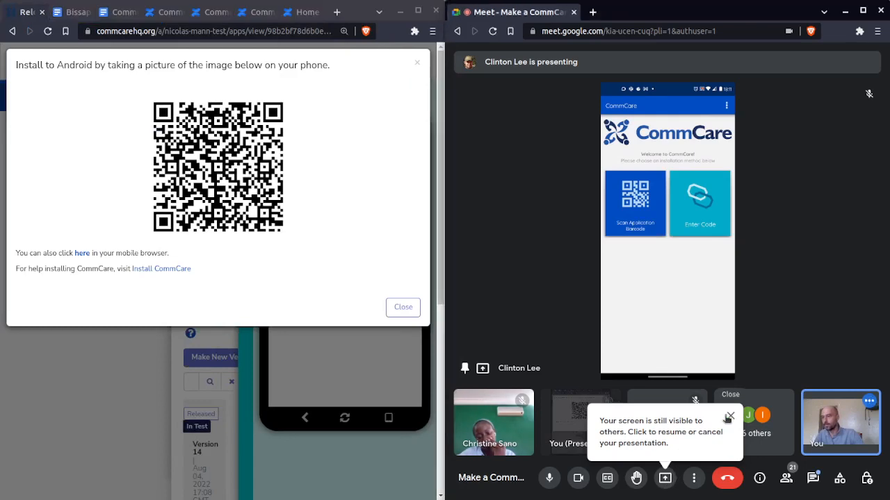
pyautogui.click(729, 417)
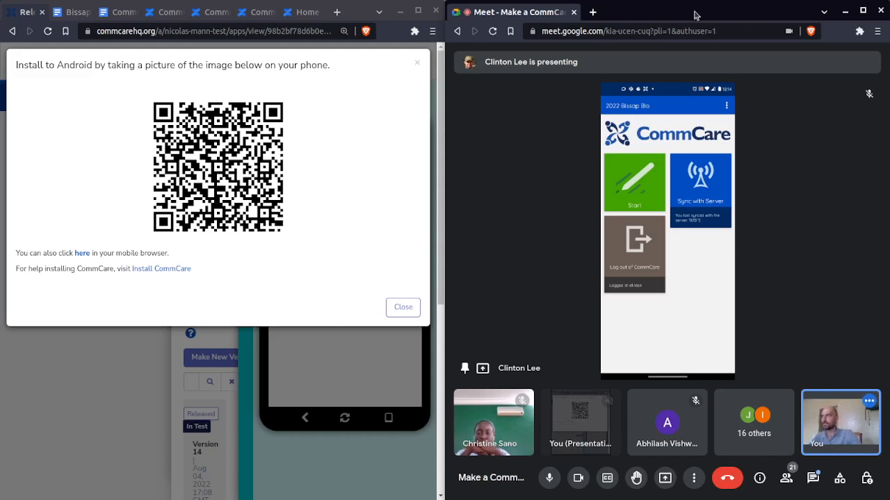
# Close the application barcode and the version 14 publish dialog
pyautogui.click(403, 307)
pyautogui.click(394, 306)
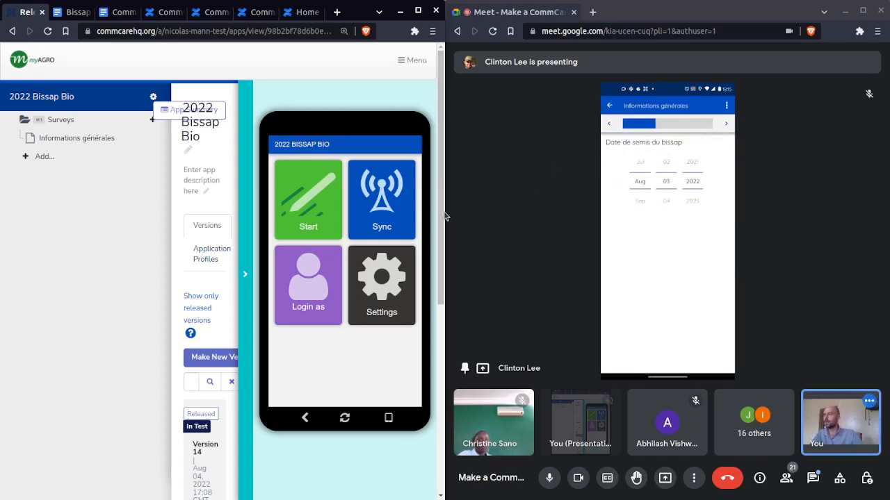
# Collapse the app preview and widen the CommCare HQ window beside the Google Meet call
pyautogui.moveTo(444, 208); pyautogui.dragTo(428, 239)
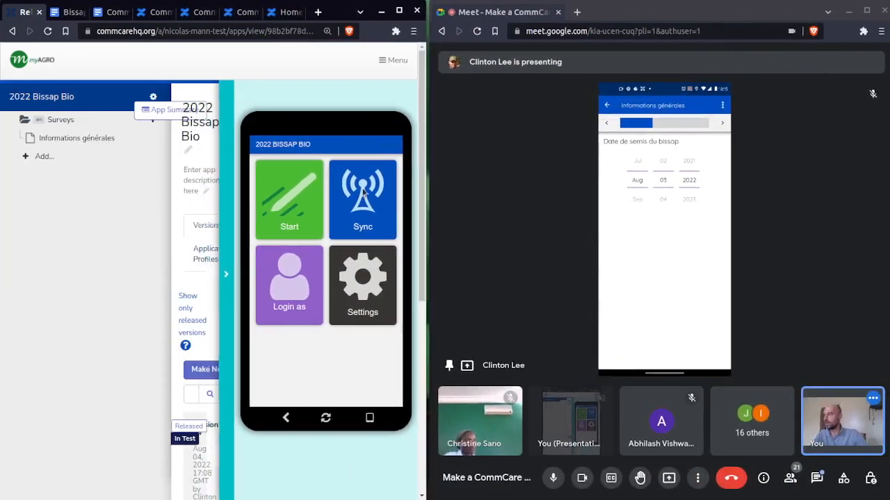
pyautogui.click(235, 271)
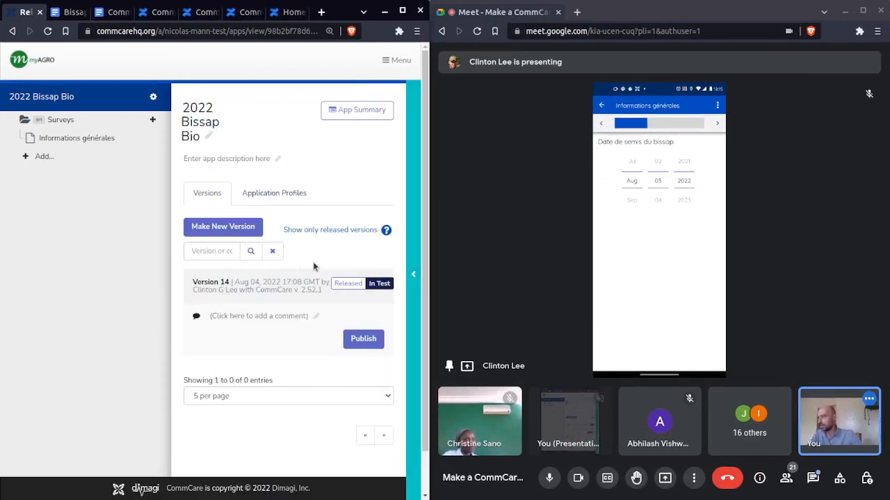
pyautogui.moveTo(432, 262); pyautogui.dragTo(502, 257)
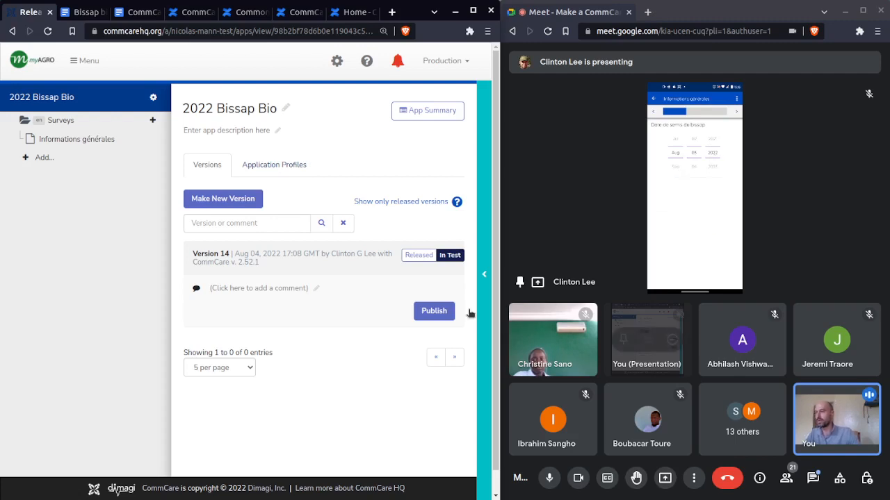
pyautogui.moveTo(568, 213)
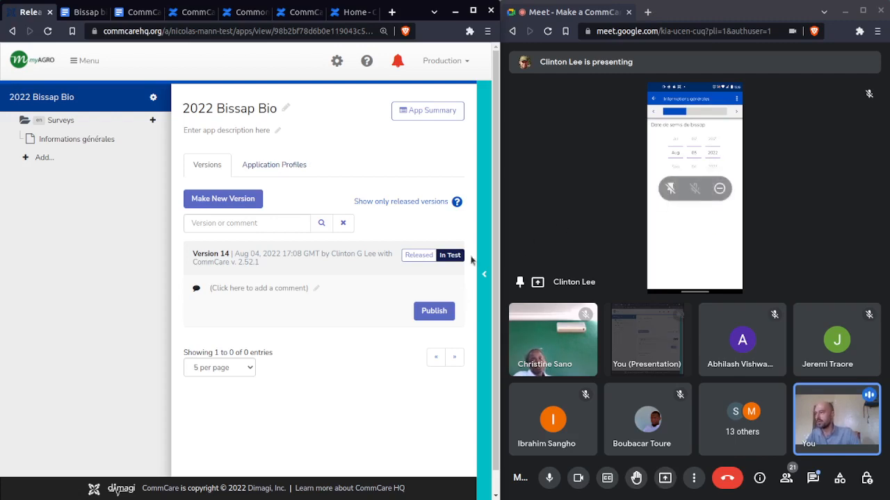
pyautogui.moveTo(133, 143)
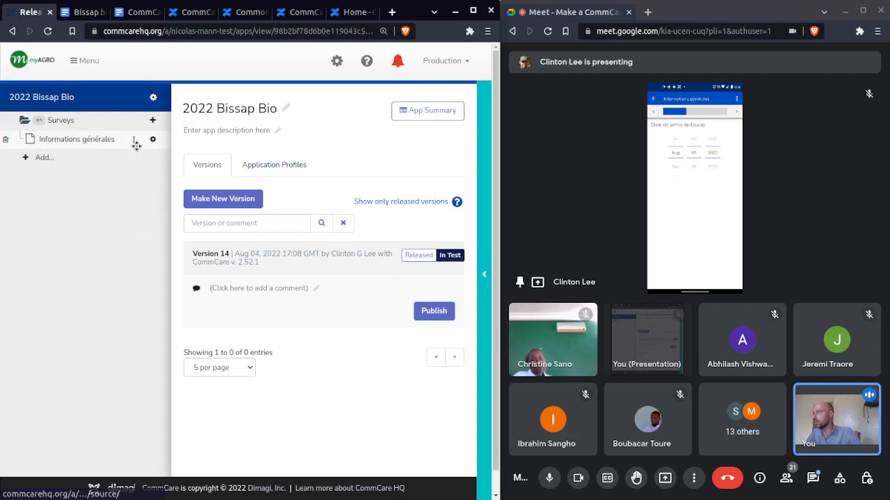
# Open the Informations générales form and widen both its question tree and the CommCare HQ window beside the call
pyautogui.click(88, 144)
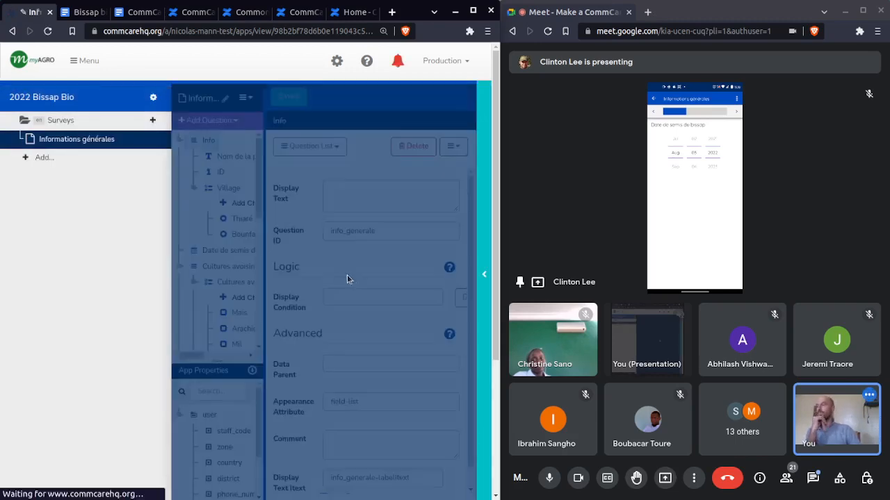
pyautogui.moveTo(263, 255); pyautogui.dragTo(322, 252)
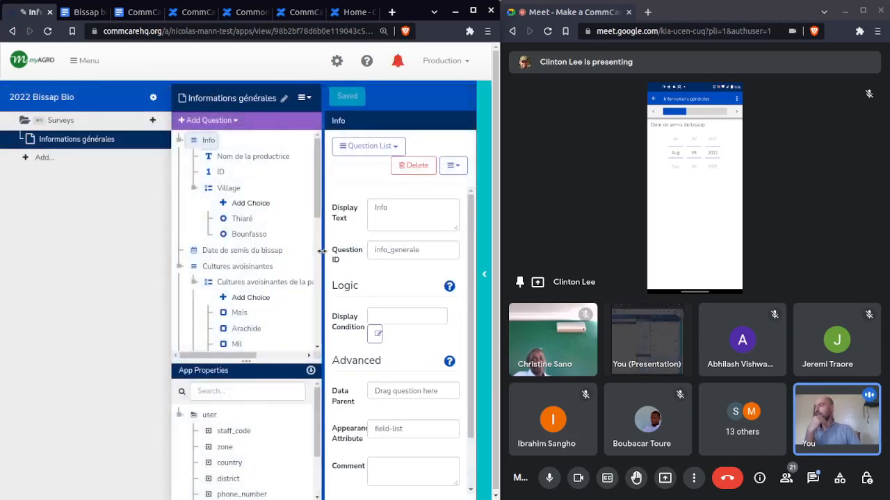
pyautogui.moveTo(506, 235); pyautogui.dragTo(774, 232)
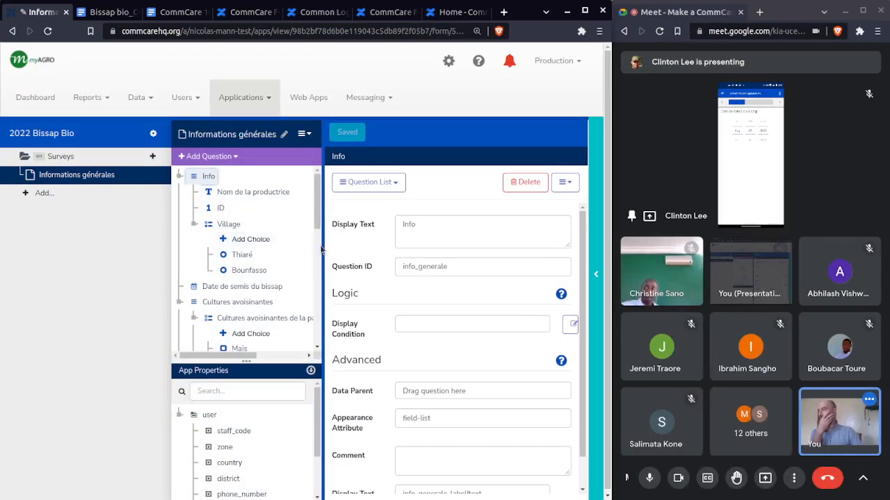
pyautogui.moveTo(323, 250); pyautogui.dragTo(341, 252)
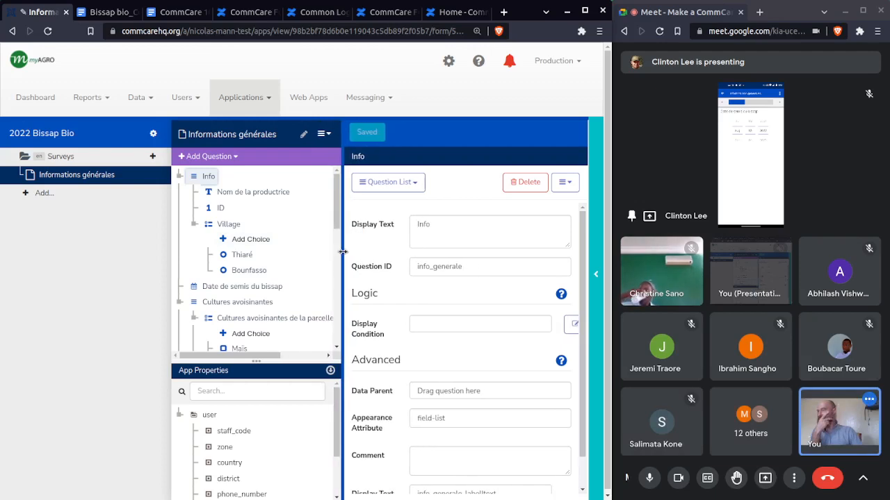
# Review the form's question tree, select the Date de semis du bissap question, and point out its display condition
pyautogui.scroll(-1, 255, 321)
pyautogui.scroll(-5, 255, 320)
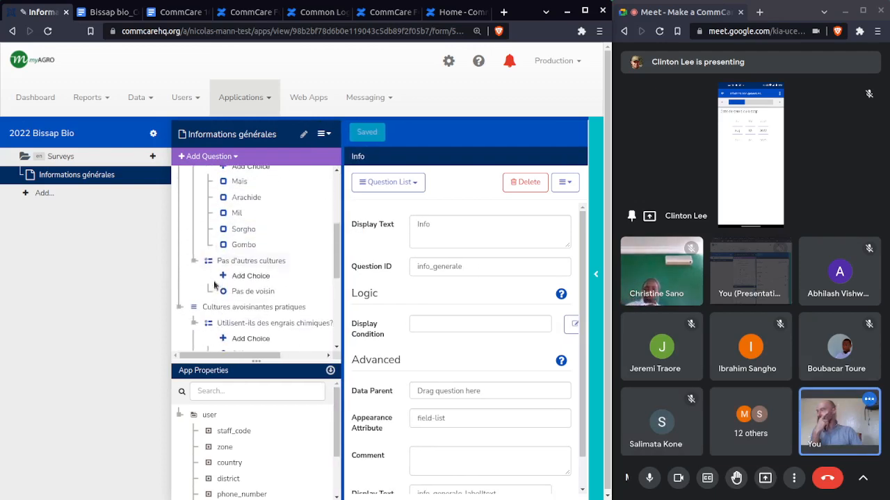
pyautogui.scroll(-2, 233, 285)
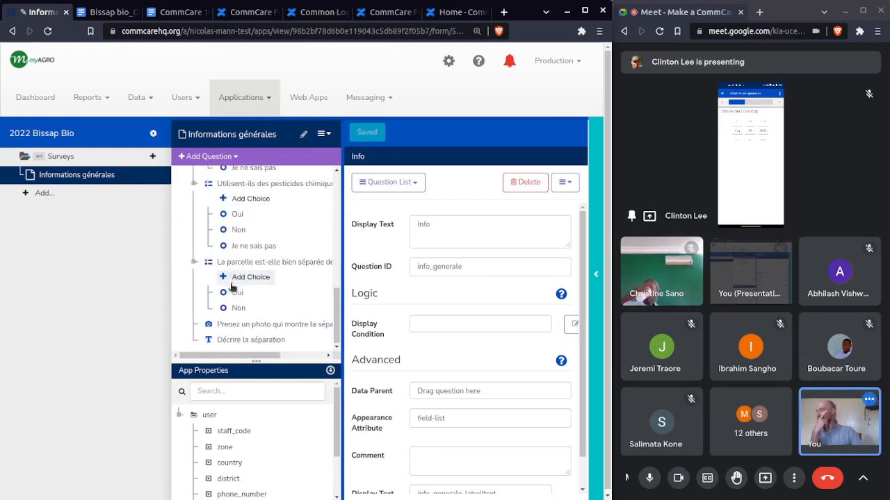
pyautogui.scroll(5, 235, 280)
pyautogui.scroll(3, 235, 278)
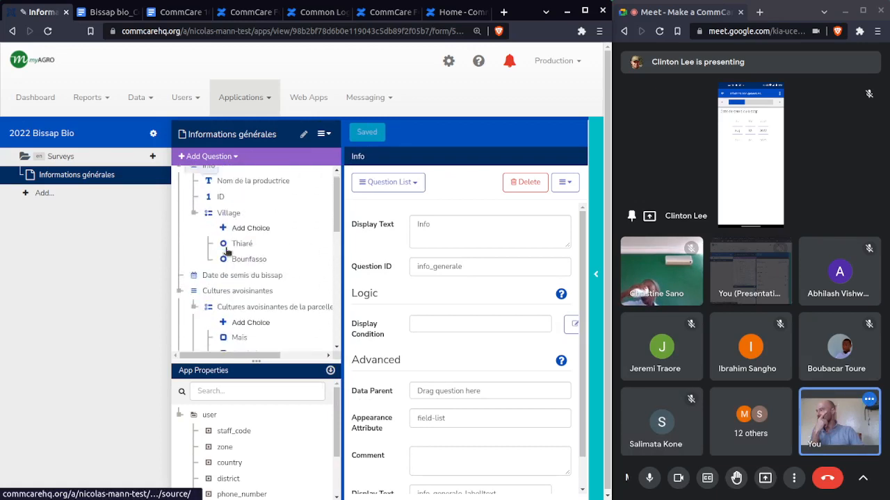
pyautogui.click(224, 284)
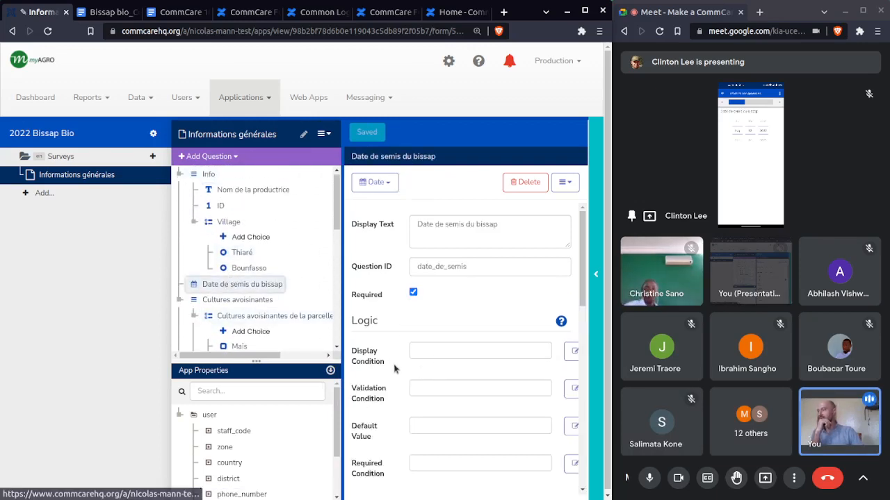
pyautogui.moveTo(384, 362); pyautogui.dragTo(350, 352)
pyautogui.click(352, 355)
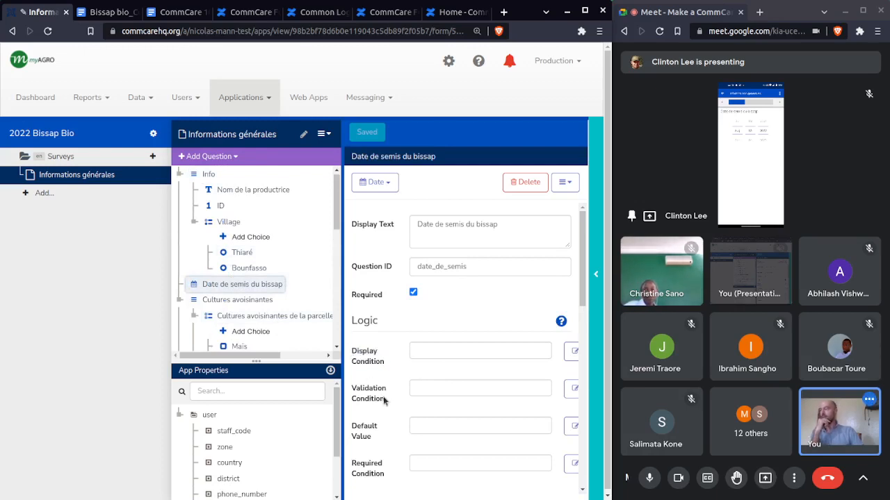
# Point out the validation condition of Date de semis du bissap and insert a reference to the question itself there
pyautogui.moveTo(387, 402)
pyautogui.mouseDown()
pyautogui.moveTo(353, 387)
pyautogui.moveTo(392, 401)
pyautogui.mouseUp()
pyautogui.click(352, 387)
pyautogui.click(394, 395)
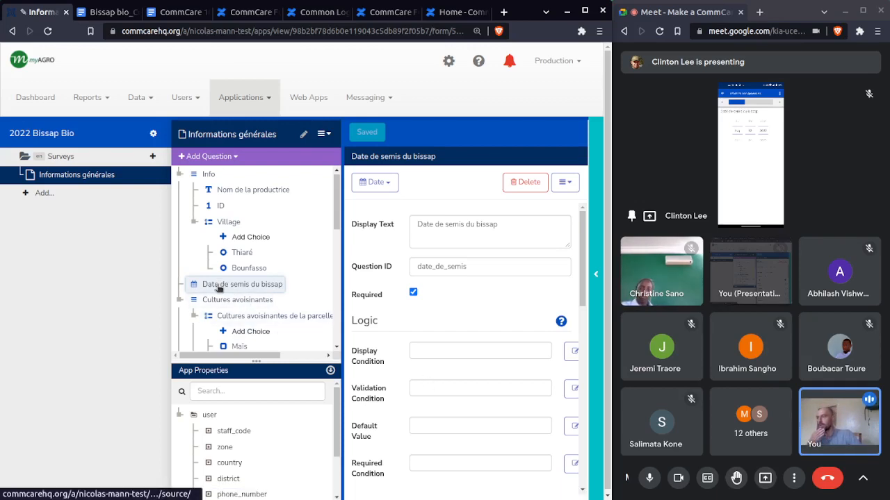
pyautogui.moveTo(218, 287); pyautogui.dragTo(417, 387)
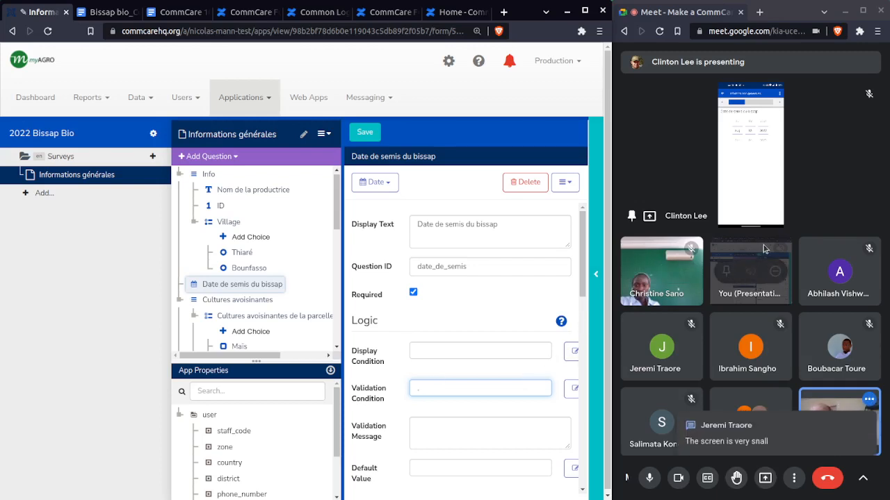
# Switch to the Google Meet call, pin your own presentation beside the phone's shared screen, and stop presenting from its tile
pyautogui.click(726, 253)
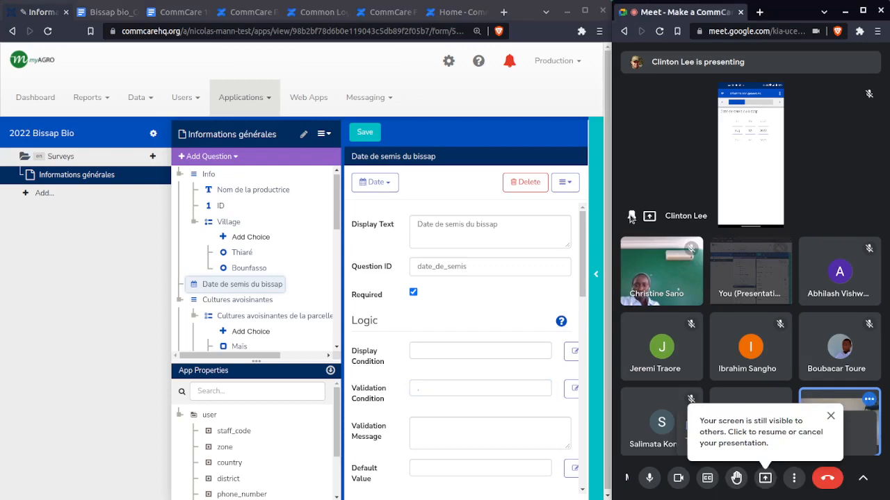
pyautogui.click(729, 273)
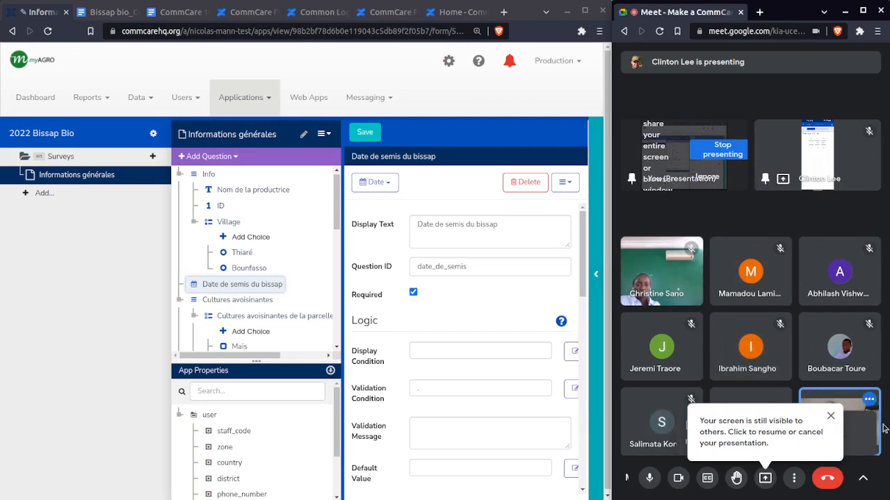
pyautogui.click(829, 419)
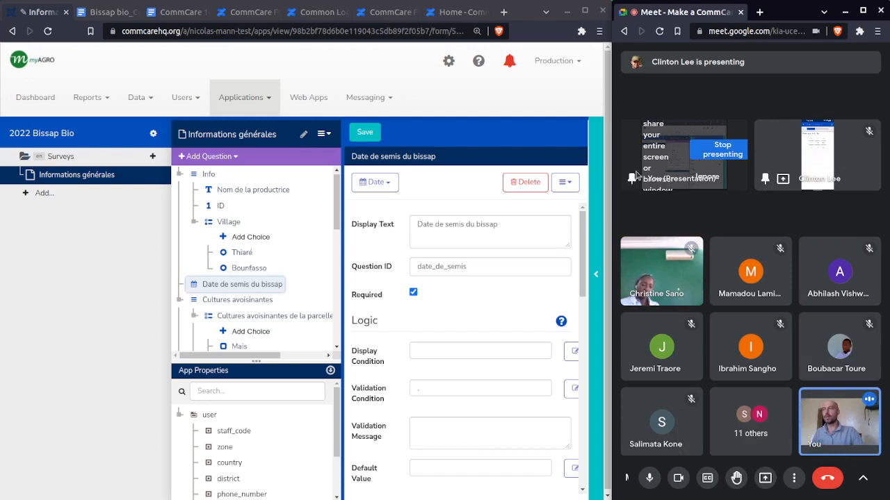
pyautogui.click(720, 150)
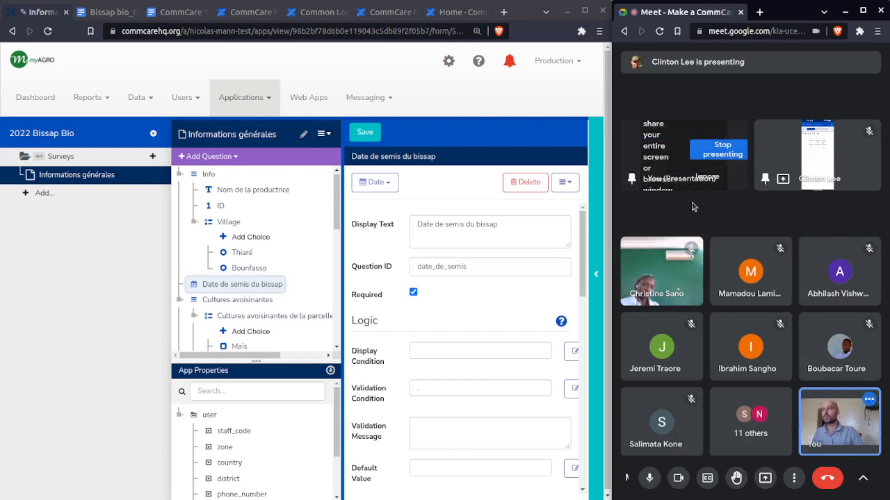
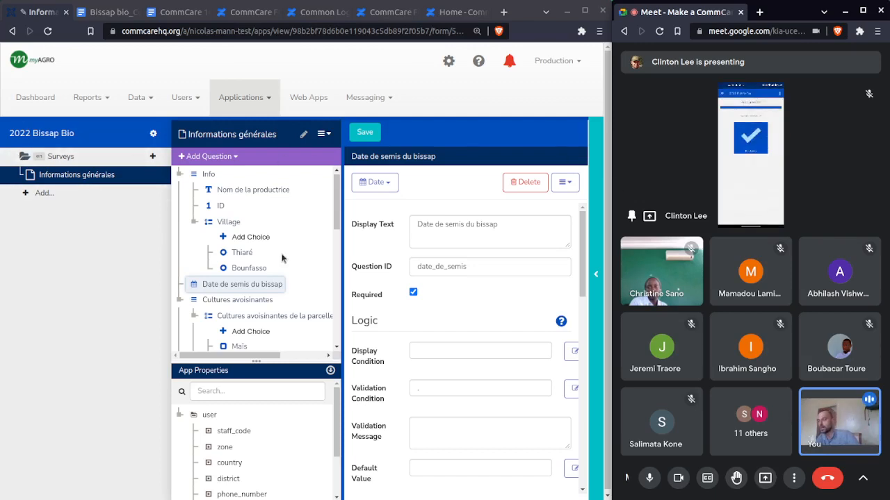
# Clear the validation condition of Date de semis du bissap and leave the form for the 2022 Bissap Bio releases page without saving
pyautogui.click(51, 133)
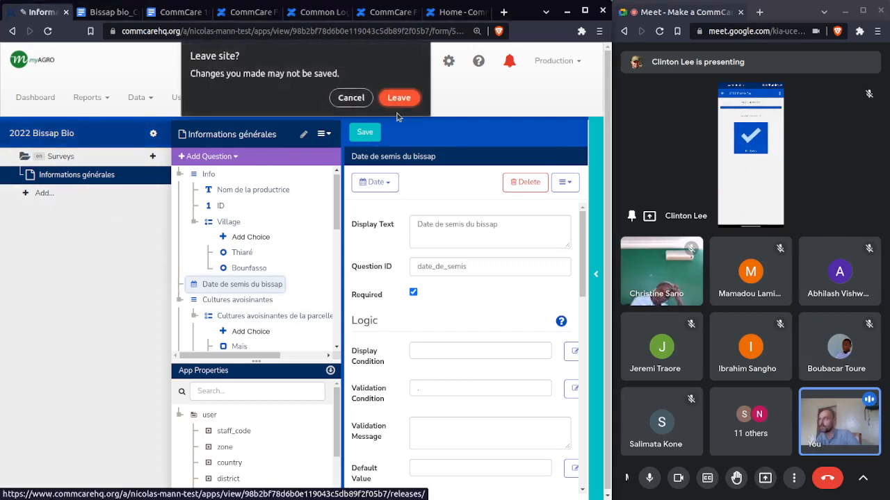
pyautogui.click(360, 106)
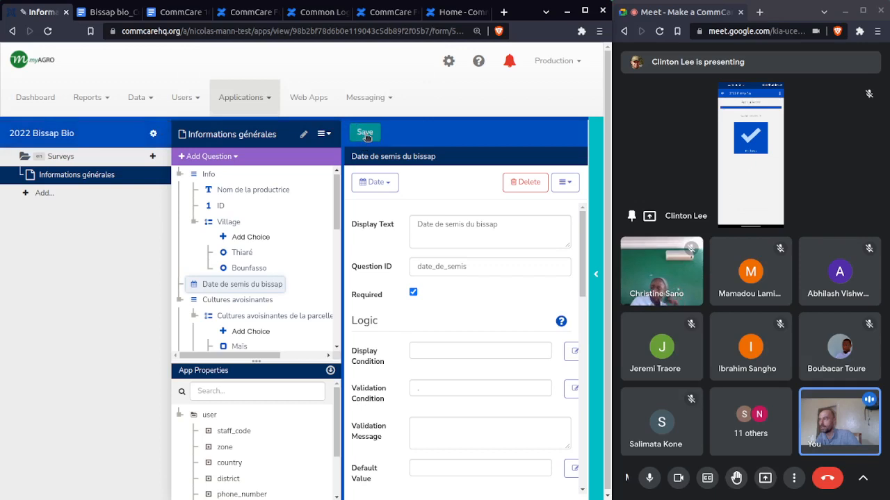
pyautogui.click(476, 387)
pyautogui.press('BackSpace')
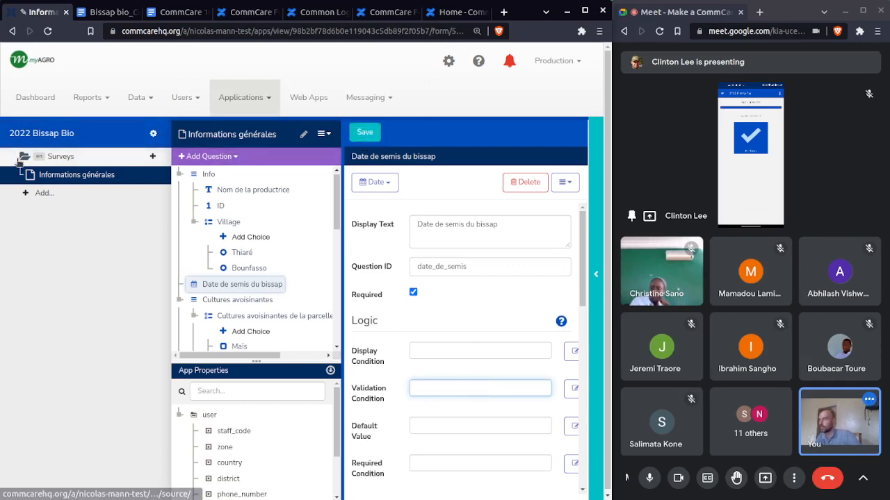
pyautogui.click(69, 144)
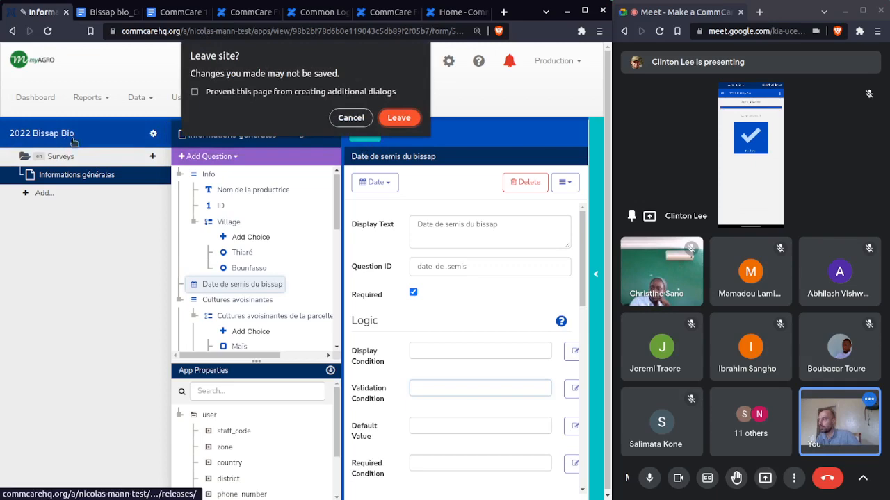
pyautogui.click(410, 118)
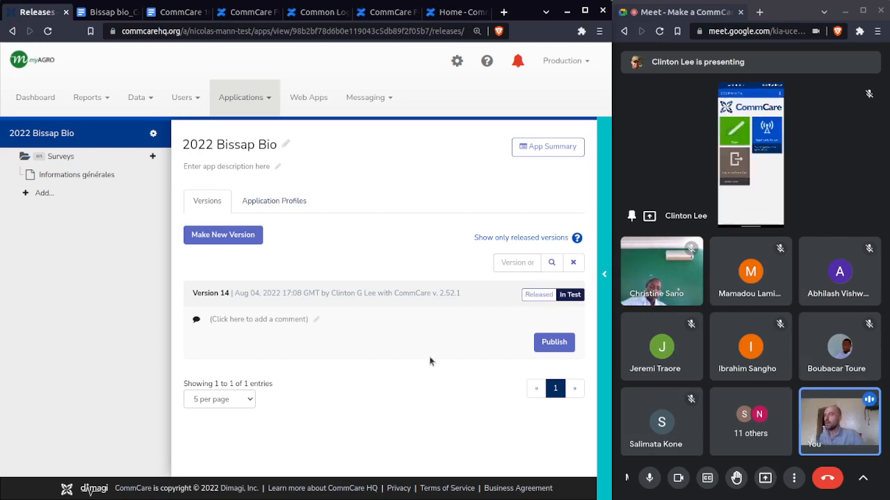
# Present the 2022 Bissap Bio releases window in the Google Meet call
pyautogui.moveTo(672, 355)
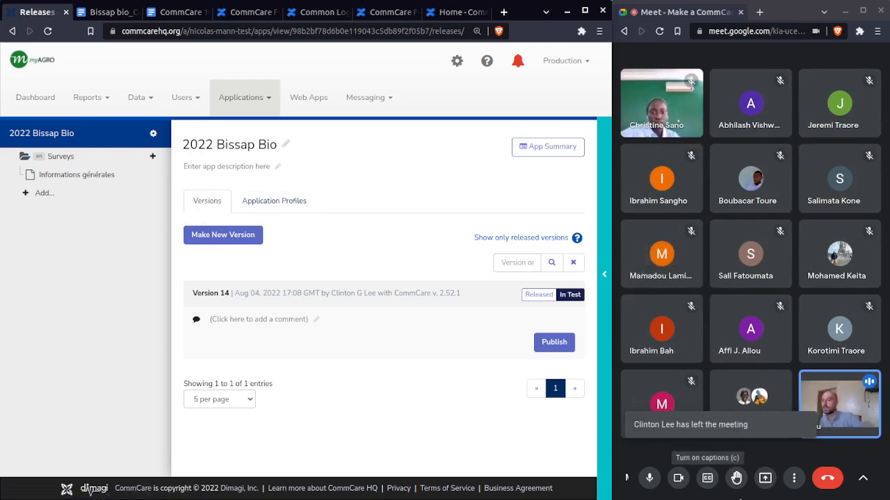
pyautogui.click(764, 478)
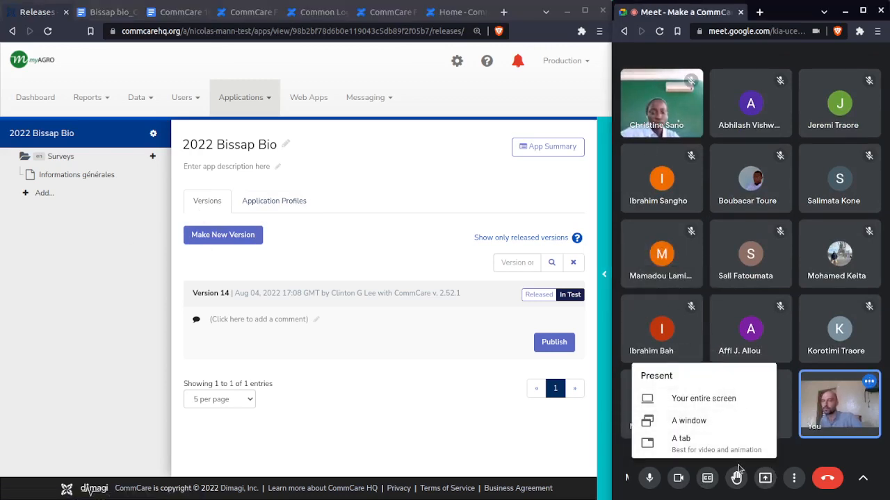
pyautogui.click(695, 420)
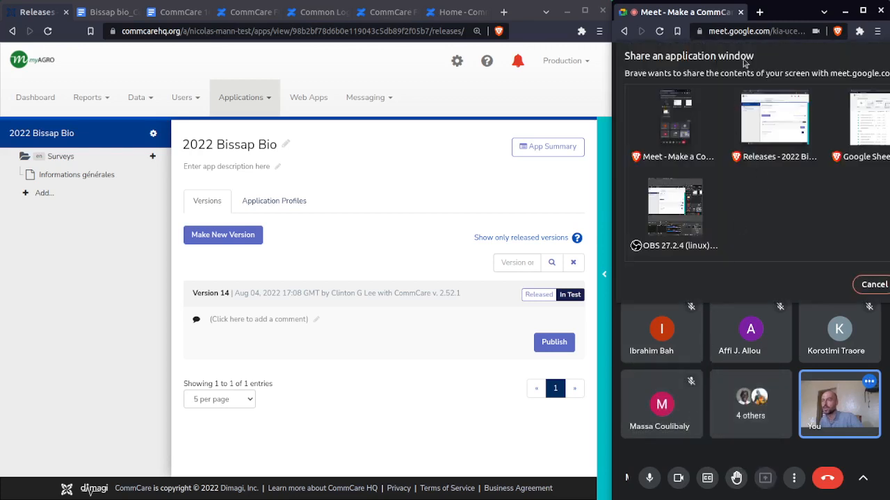
pyautogui.click(771, 125)
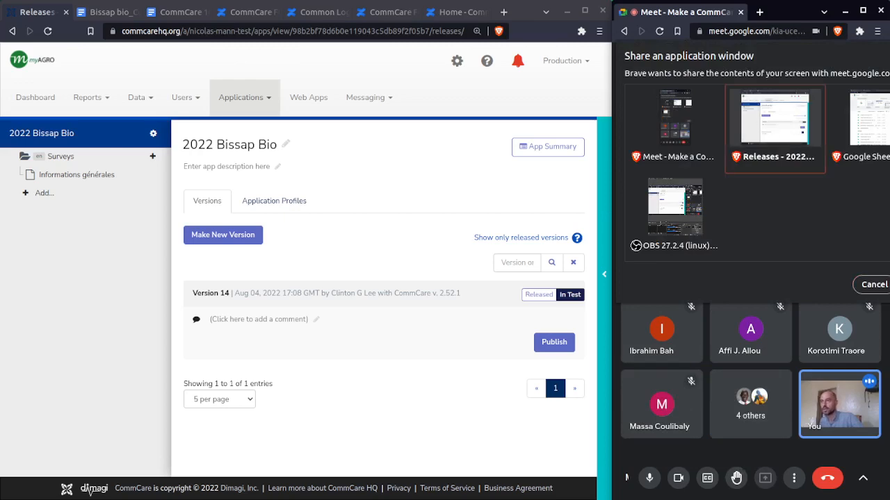
pyautogui.doubleClick(763, 12)
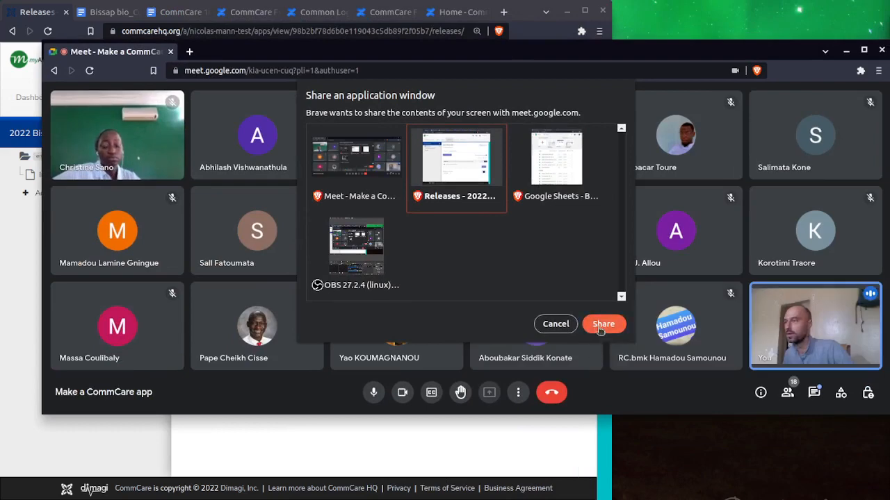
pyautogui.click(599, 329)
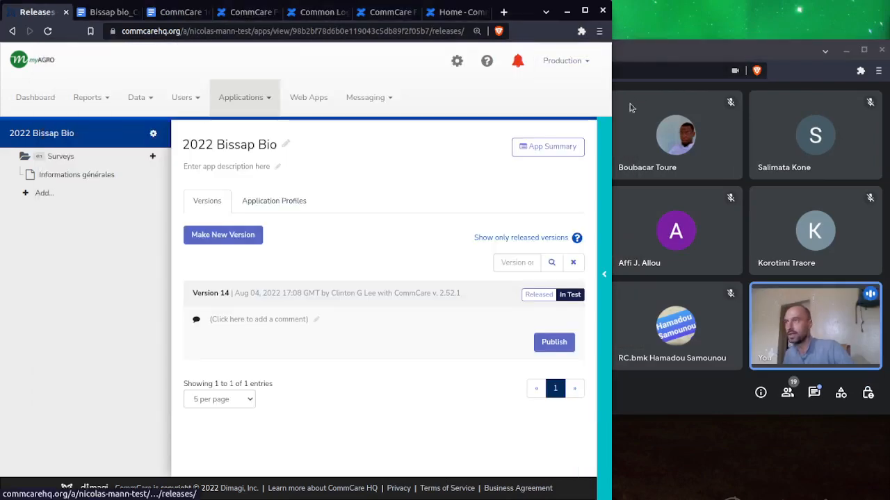
# Switch to the shared CommCare HQ window, try narrower window sizes, and maximize it
pyautogui.moveTo(609, 123); pyautogui.dragTo(710, 125)
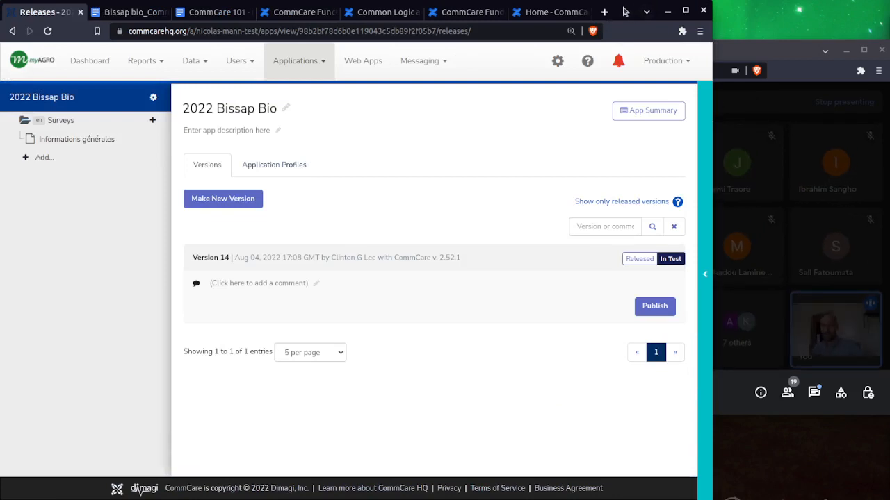
pyautogui.doubleClick(622, 9)
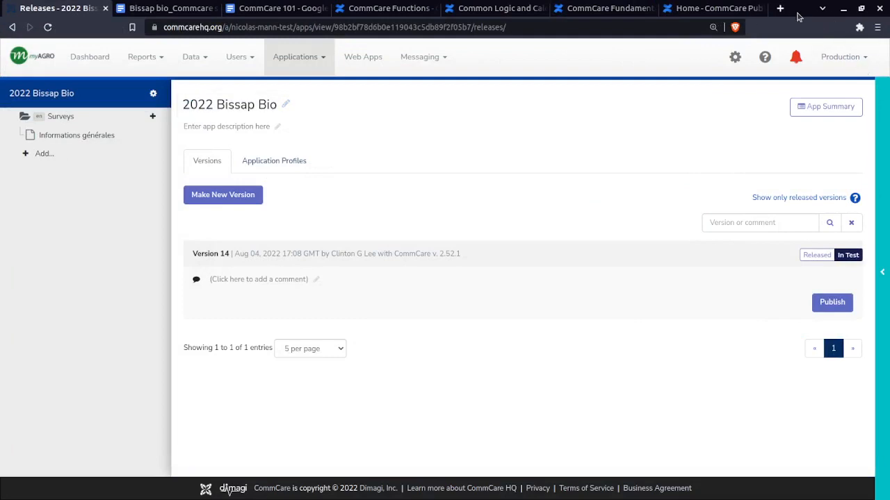
pyautogui.press('super+Left')
pyautogui.moveTo(779, 52); pyautogui.dragTo(889, 209)
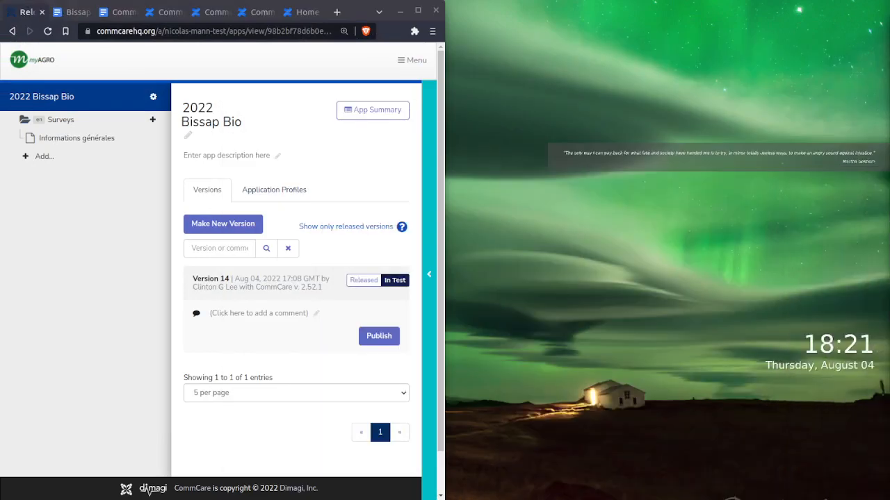
pyautogui.click(367, 15)
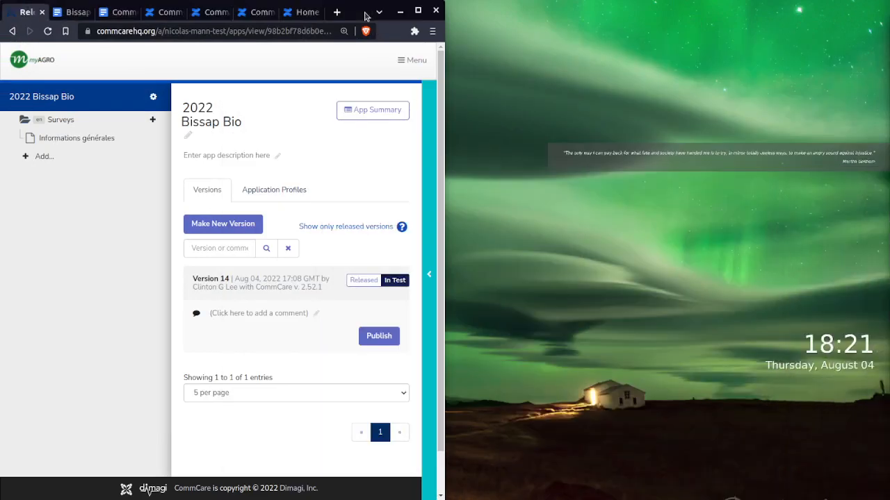
pyautogui.doubleClick(367, 15)
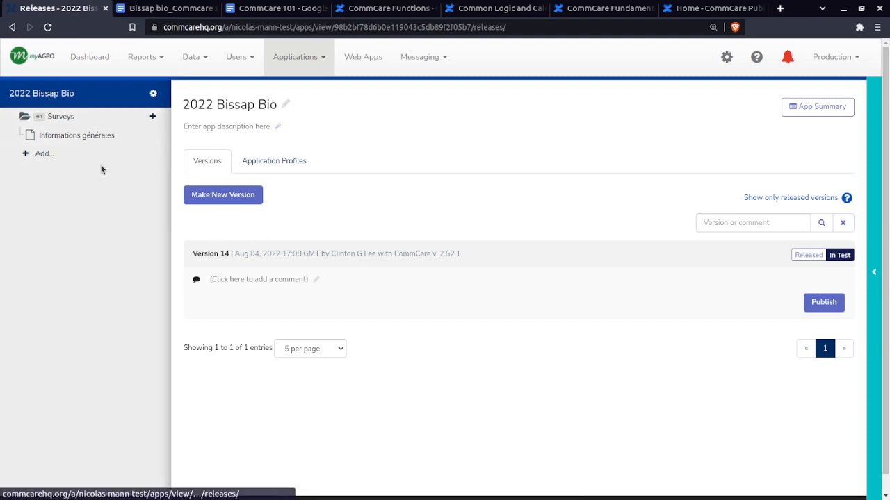
# Add a case list to the 2022 Bissap Bio app and save it with the case type bissap_farmer
pyautogui.click(34, 155)
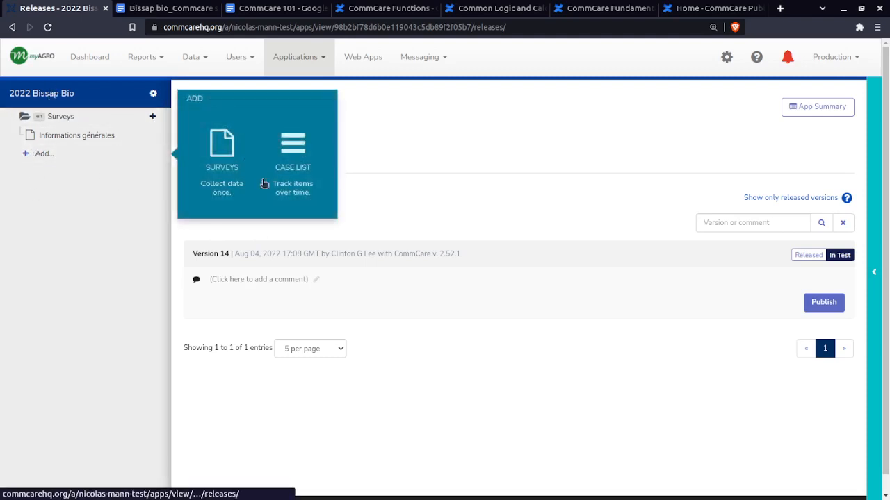
pyautogui.click(294, 149)
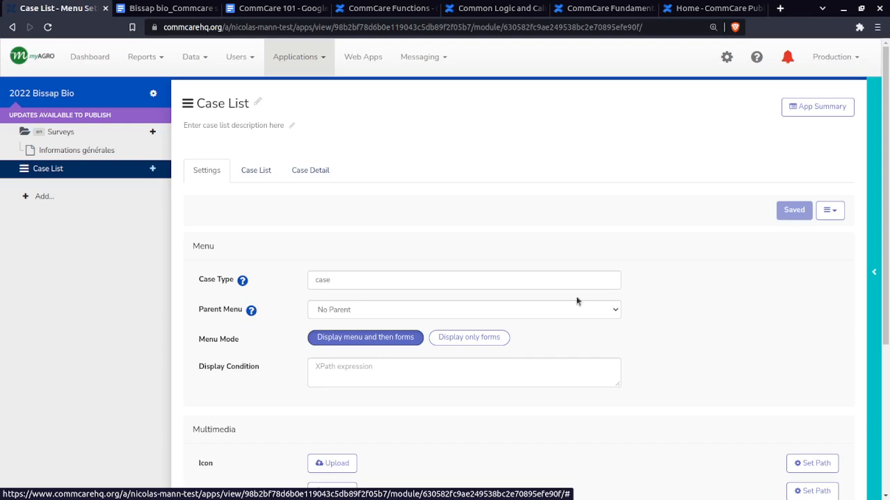
pyautogui.doubleClick(363, 280)
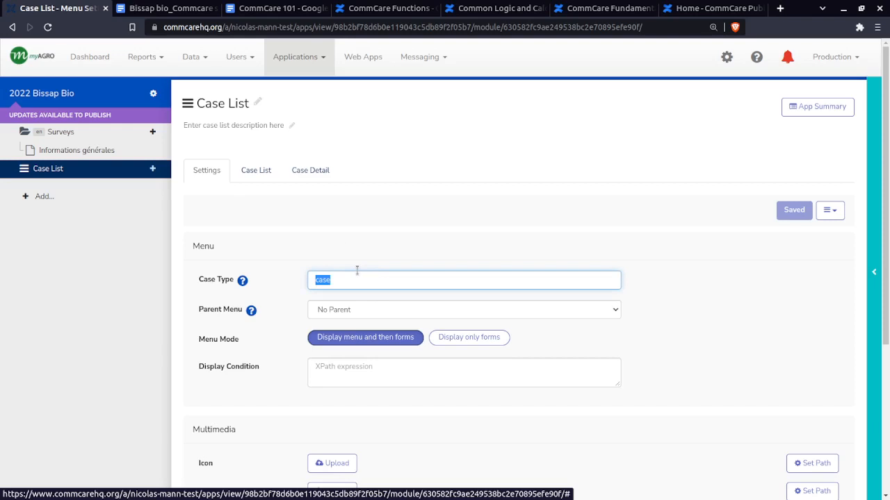
pyautogui.write('b')
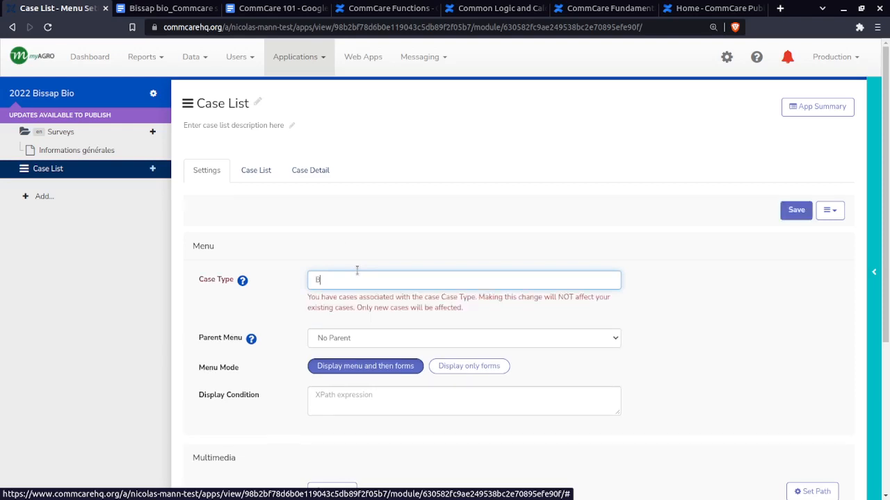
pyautogui.write('issa')
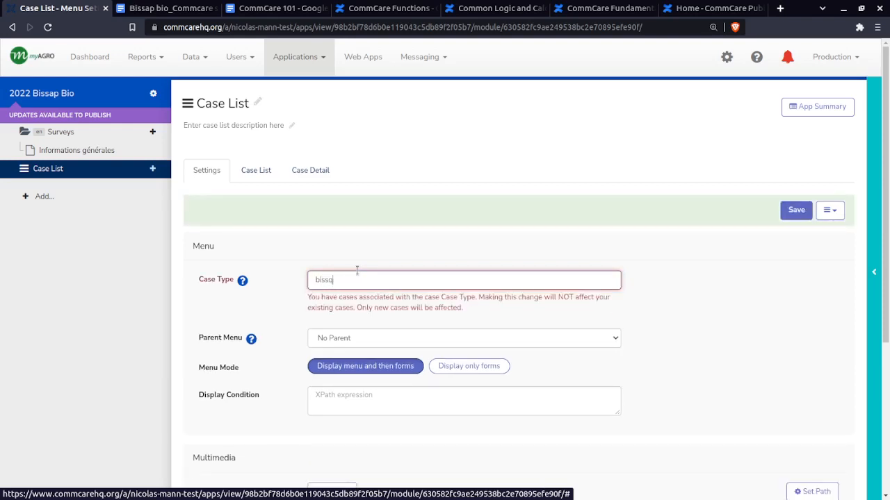
pyautogui.write('pp_a')
pyautogui.write('farmer')
pyautogui.click(800, 211)
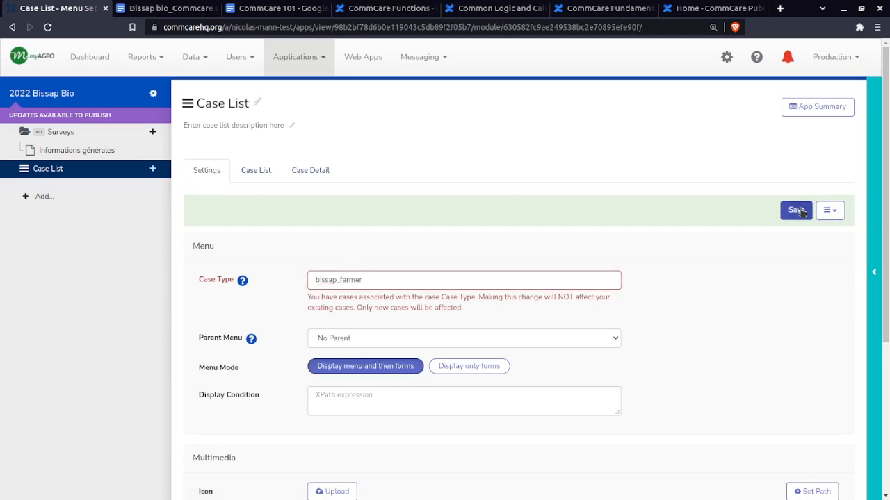
pyautogui.click(799, 211)
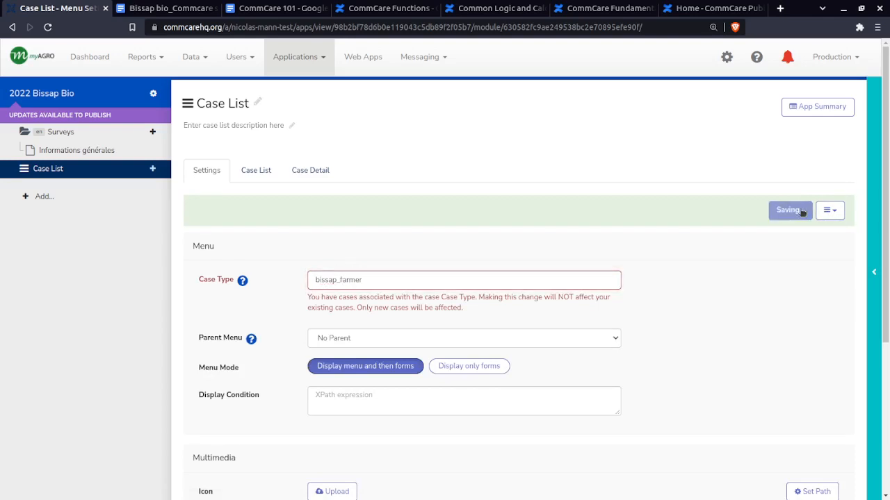
# Rename the new case list as Bissap productrice
pyautogui.click(259, 107)
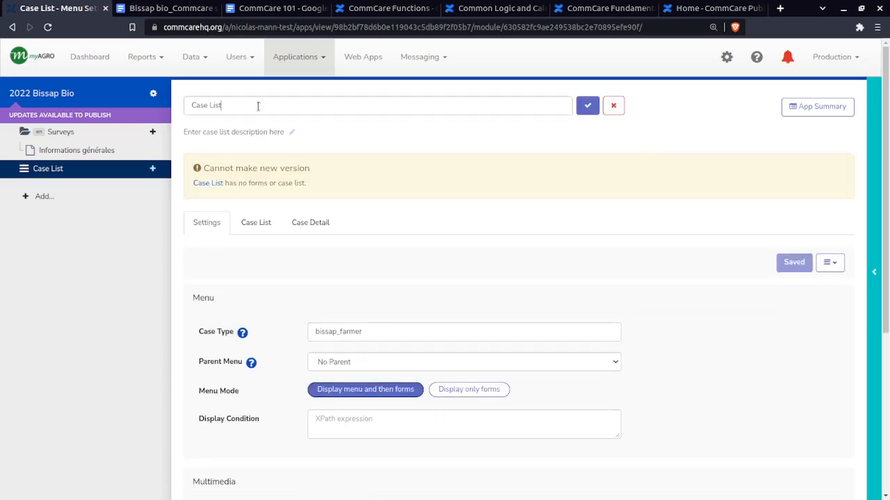
pyautogui.hotkey('ctrl', 'a')
pyautogui.write('B')
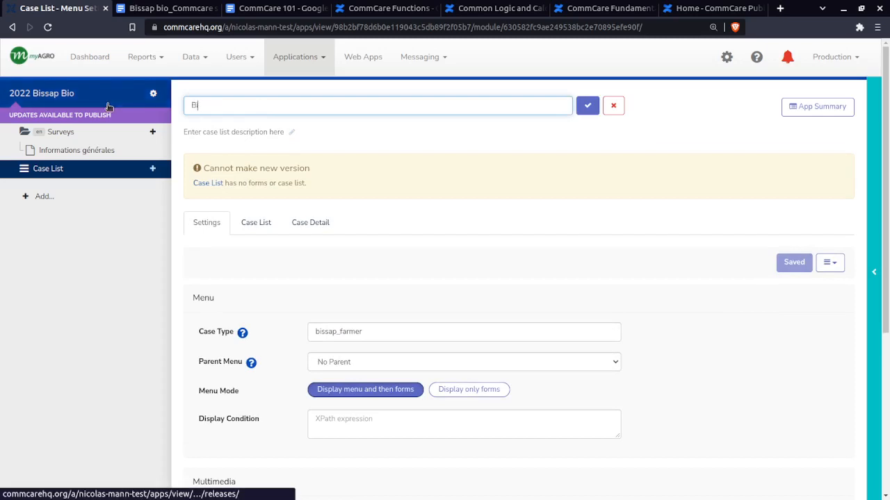
pyautogui.write('issap')
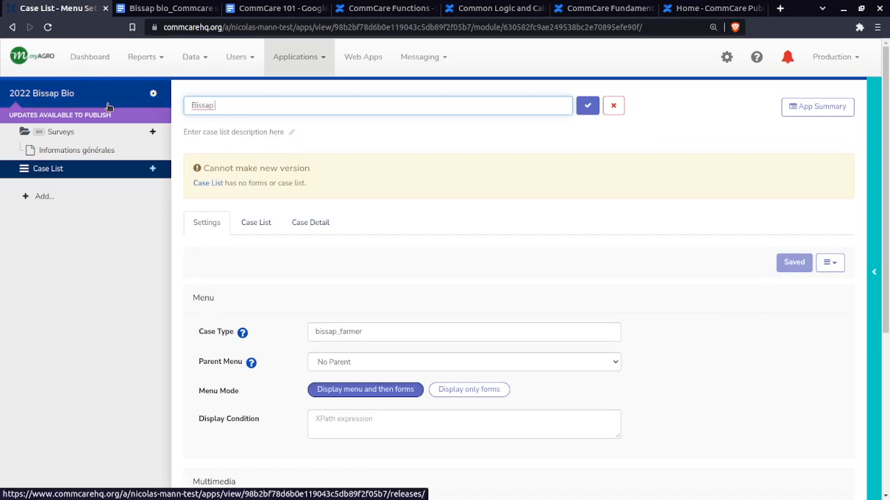
pyautogui.write(' f')
pyautogui.write('producteur')
pyautogui.write('ice')
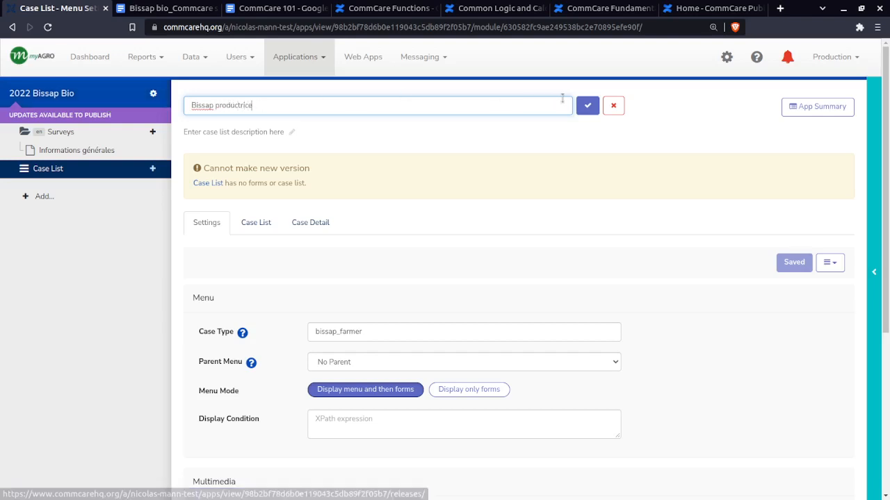
pyautogui.click(589, 106)
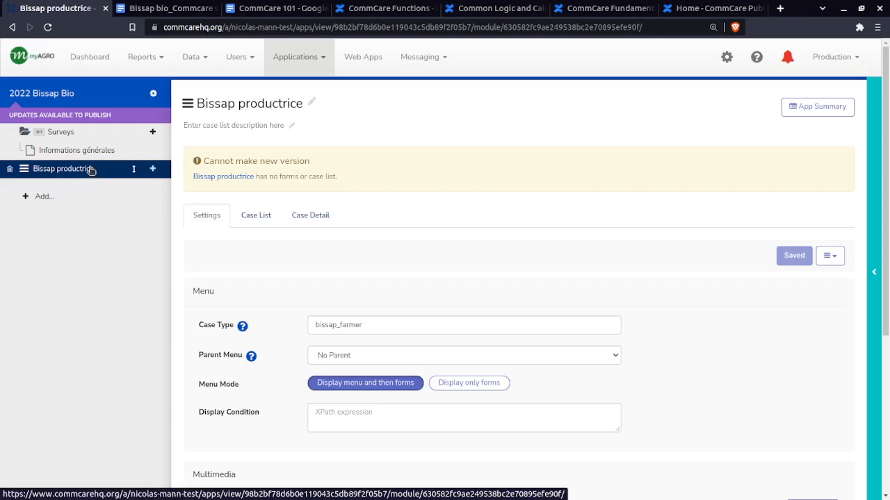
# Show the form types that can be added to Bissap productrice, and open the Informations générales form
pyautogui.click(152, 168)
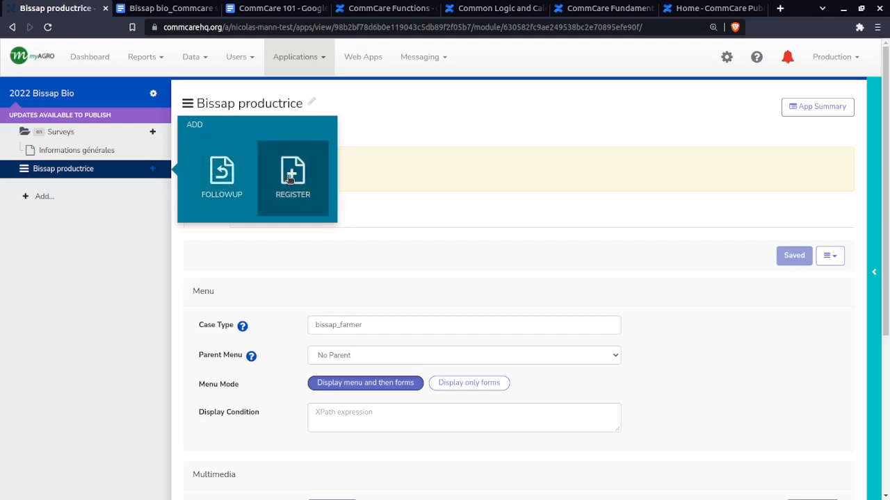
pyautogui.click(85, 151)
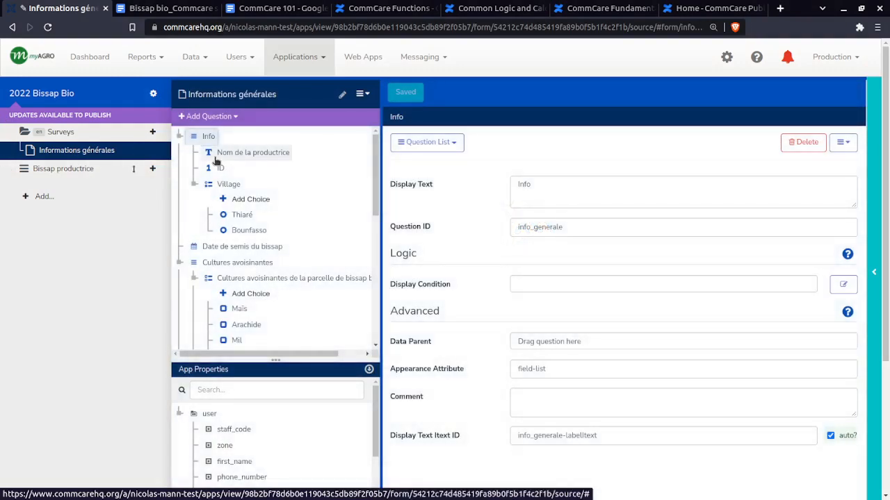
# Switch to the CommCare Fundamentals help, open its Case Management page, and examine the learning objectives and example cases
pyautogui.click(258, 10)
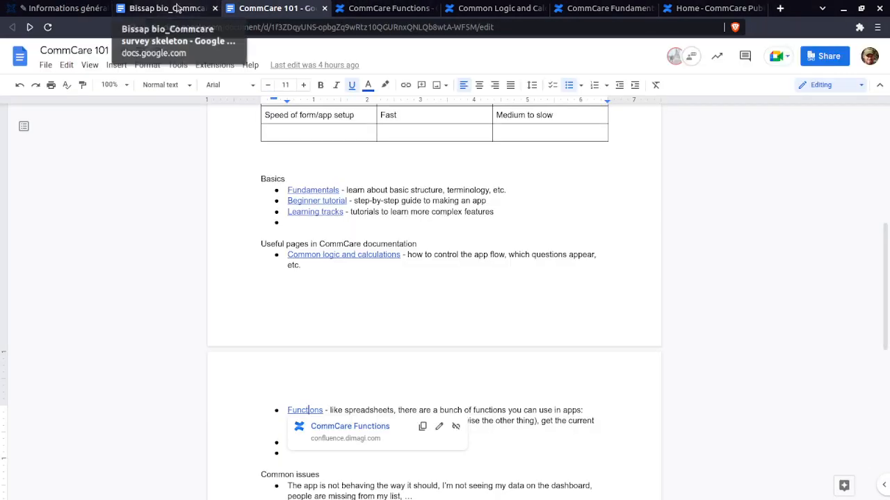
pyautogui.click(601, 8)
pyautogui.scroll(-5, 339, 323)
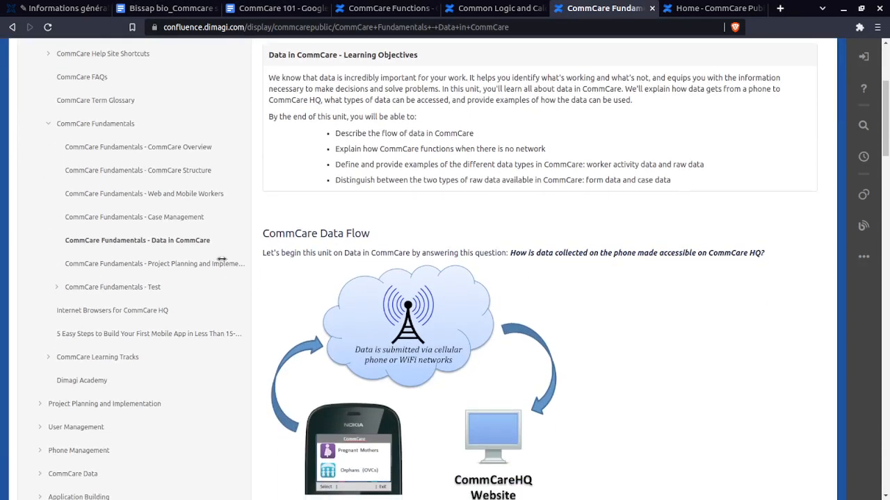
pyautogui.click(176, 220)
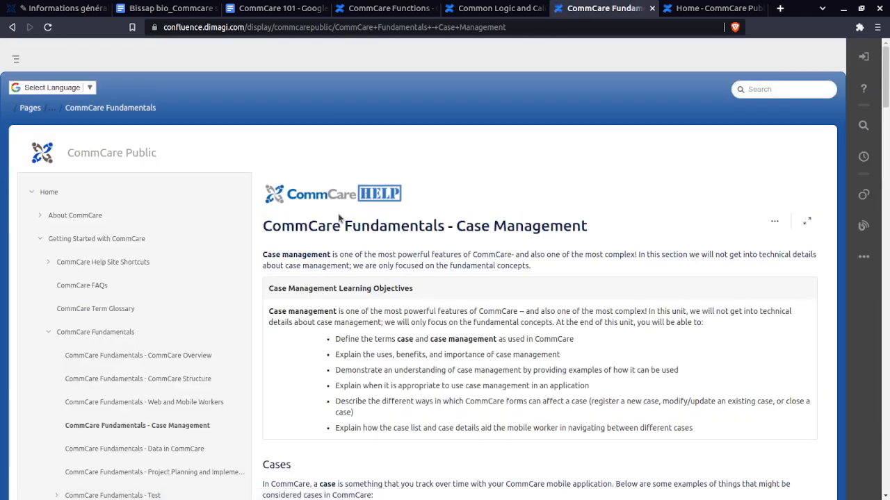
pyautogui.scroll(-2, 392, 260)
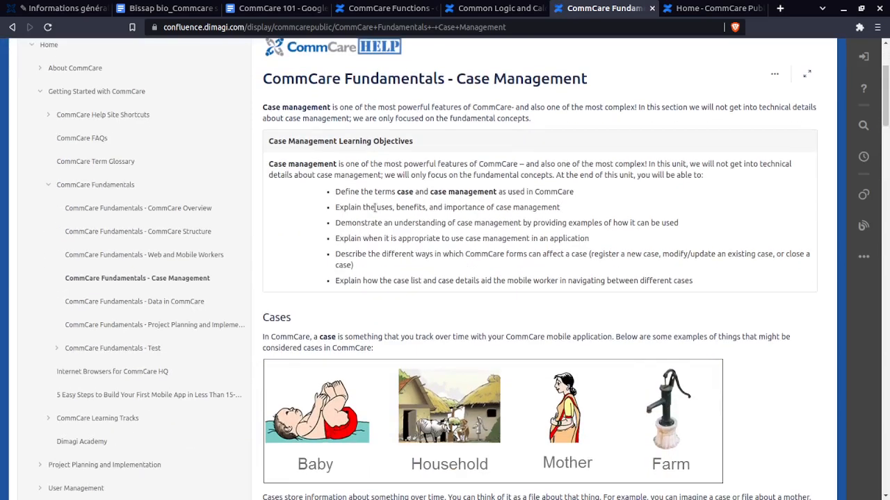
pyautogui.scroll(-1, 396, 320)
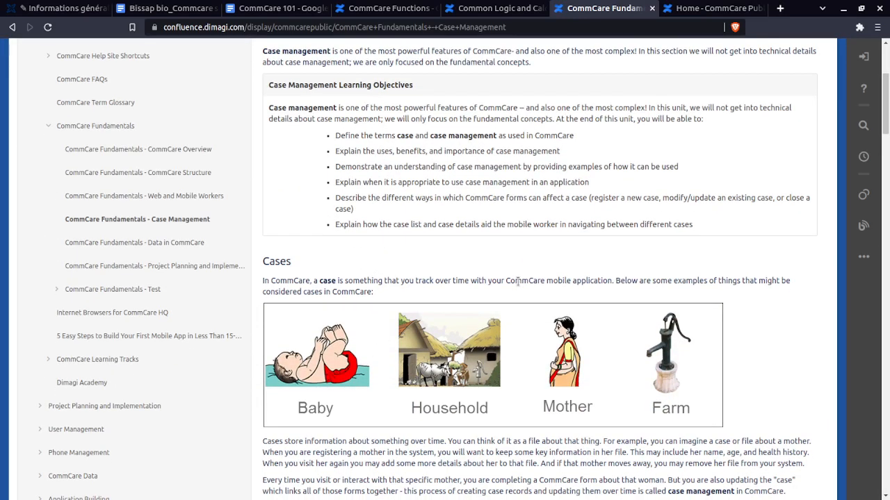
# Read the Cases section and the example of registering and following up a pregnant woman on the Case Management page
pyautogui.scroll(-2, 496, 269)
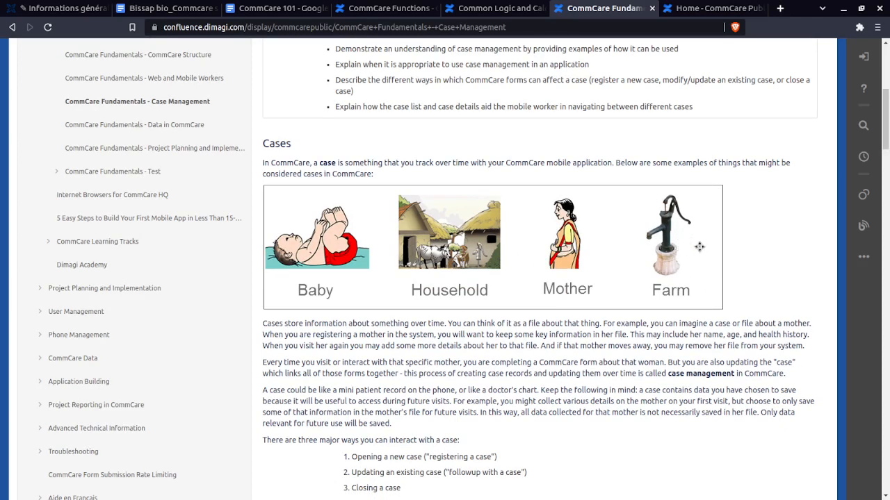
pyautogui.scroll(-3, 545, 379)
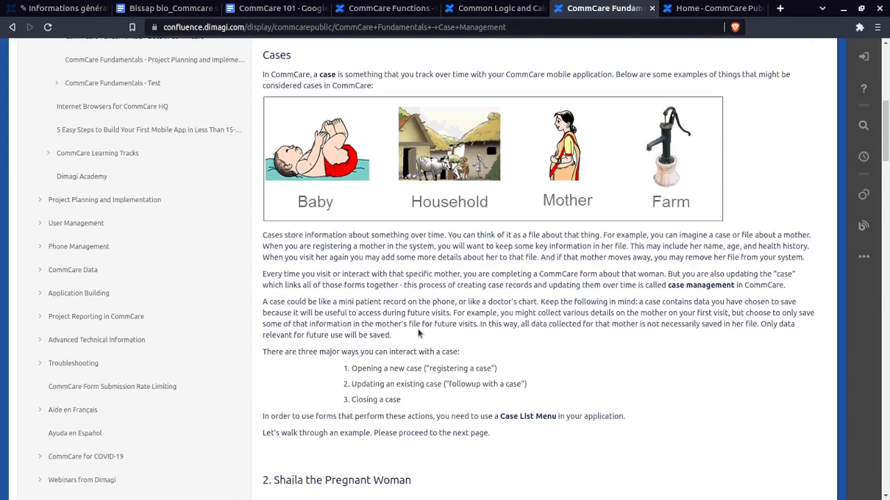
pyautogui.scroll(3, 528, 312)
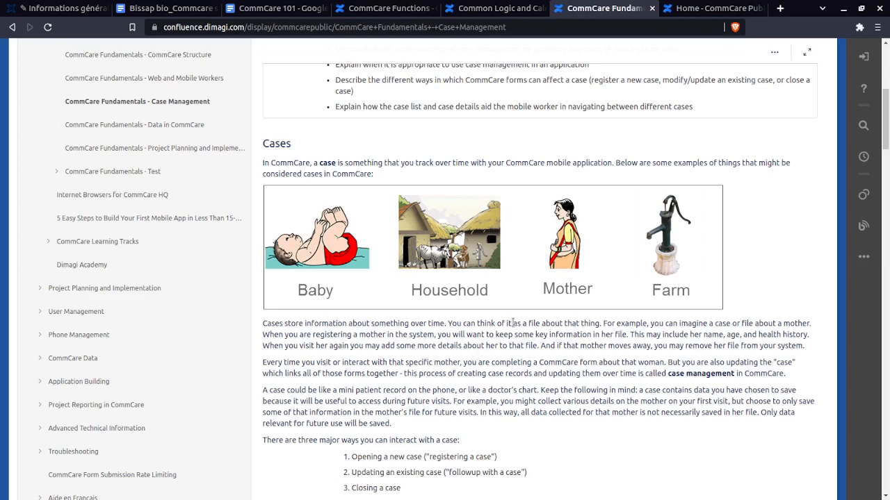
pyautogui.scroll(-3, 512, 324)
pyautogui.scroll(-12, 516, 356)
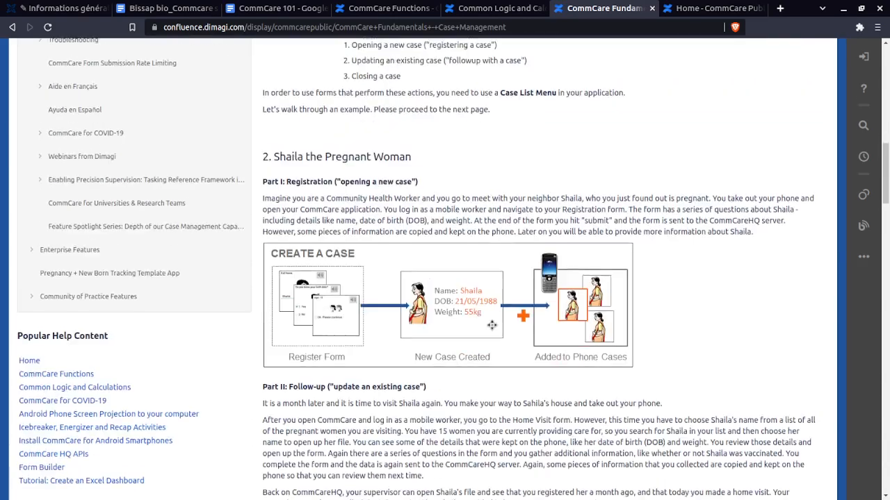
pyautogui.scroll(-5, 350, 301)
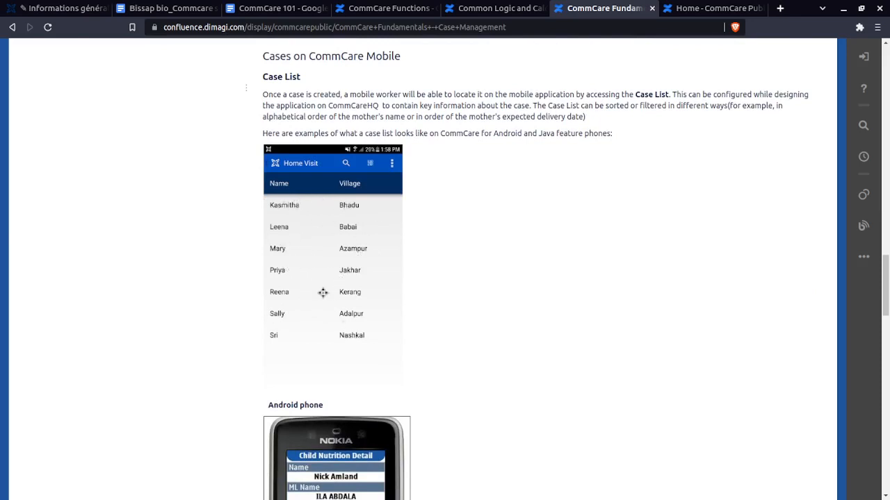
# Enlarge the sample Android case list under Cases on CommCare Mobile, close it, and compare the list with the case detail example
pyautogui.click(326, 209)
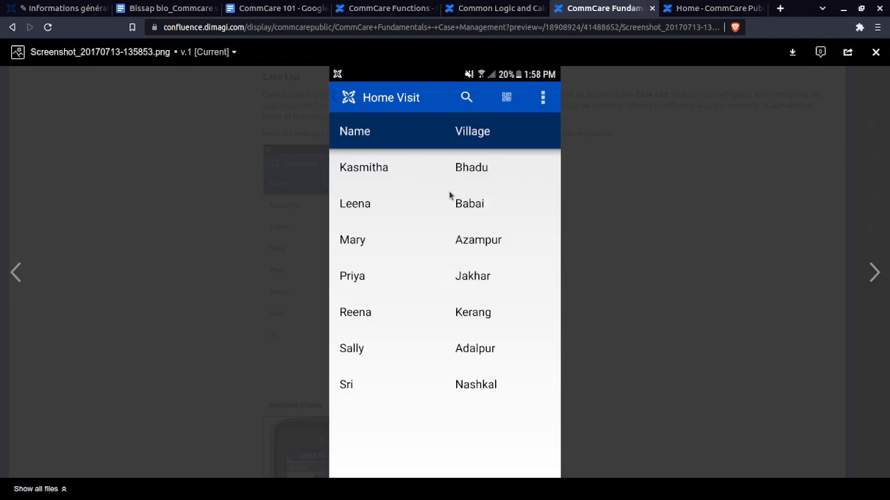
pyautogui.click(876, 53)
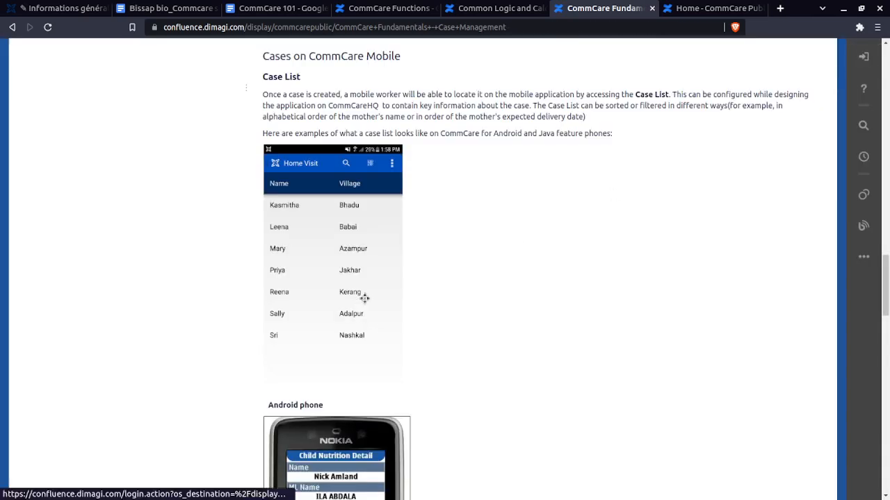
pyautogui.scroll(-8, 457, 294)
pyautogui.scroll(-1, 459, 319)
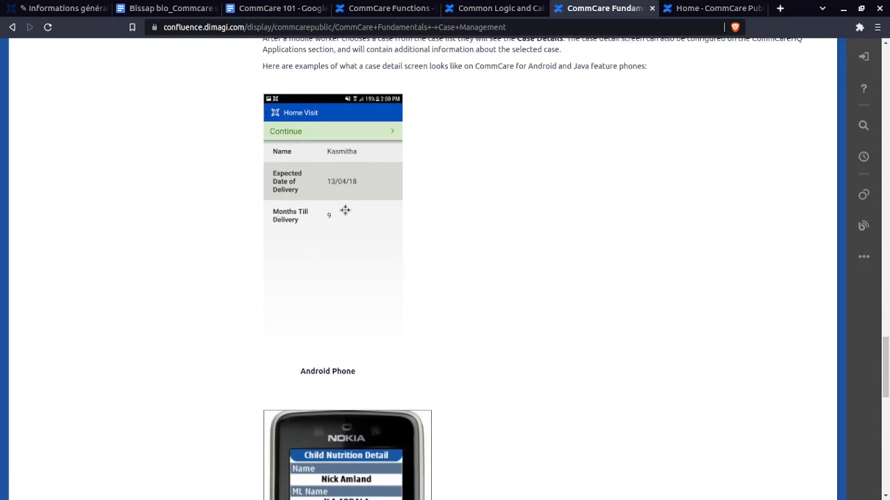
pyautogui.scroll(4, 348, 209)
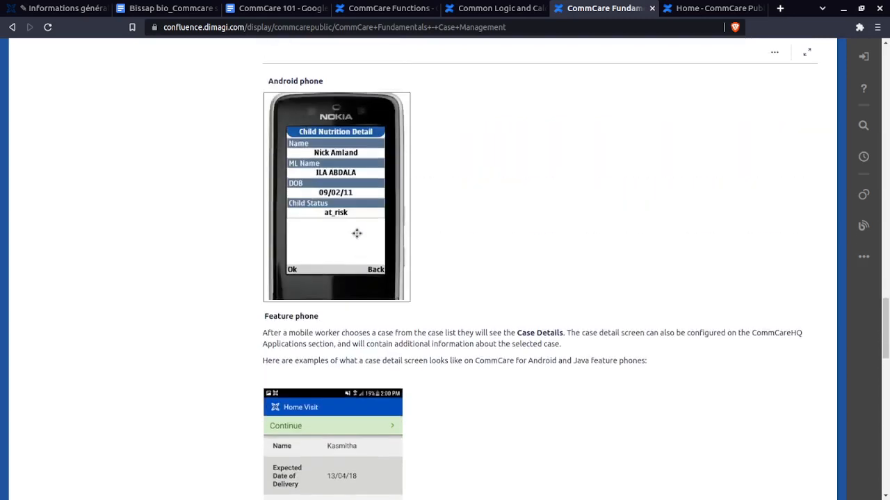
pyautogui.scroll(5, 356, 234)
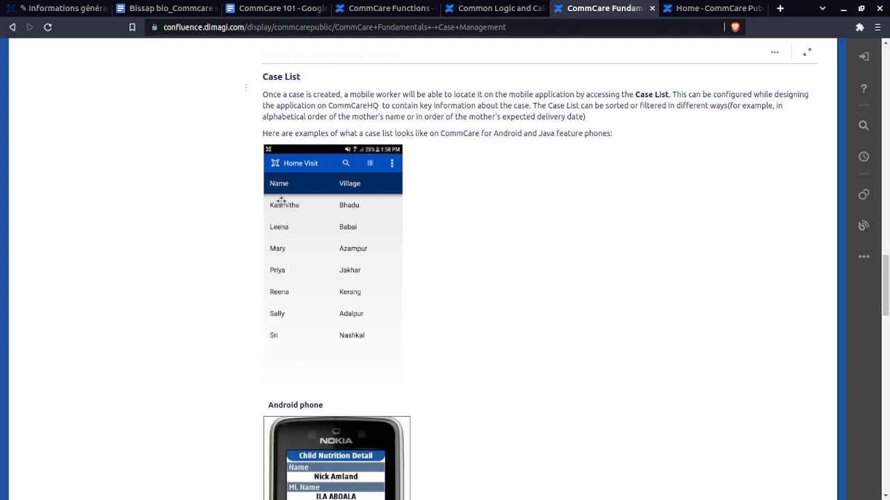
pyautogui.scroll(-6, 298, 278)
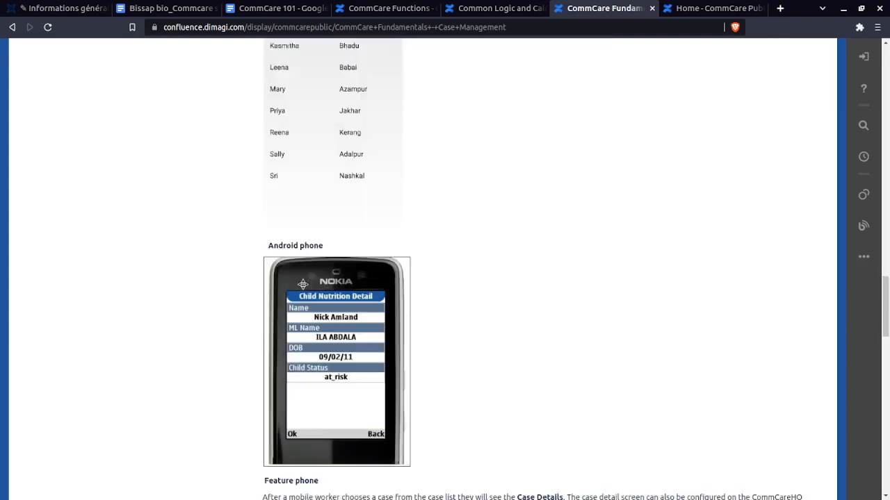
pyautogui.scroll(-2, 303, 298)
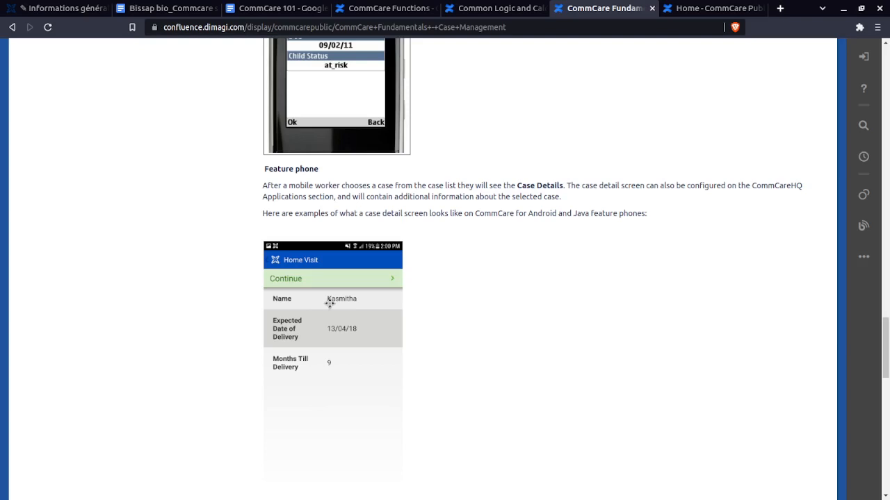
pyautogui.scroll(-2, 343, 320)
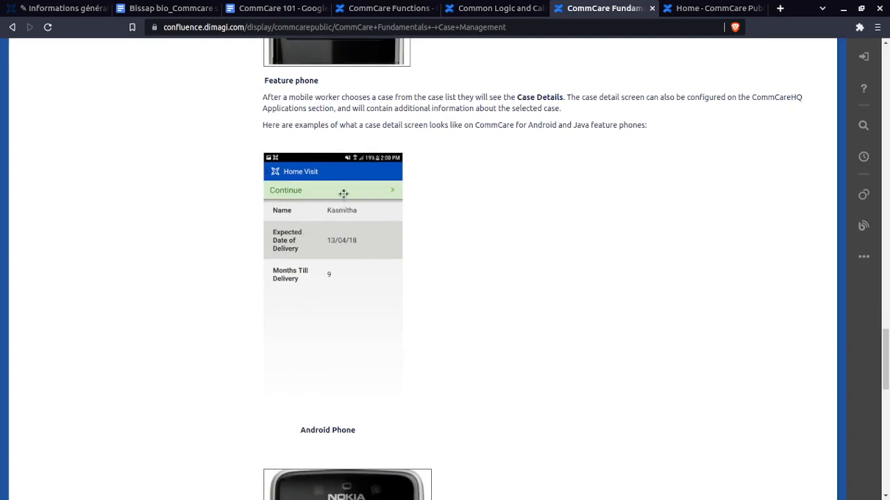
pyautogui.scroll(-4, 350, 304)
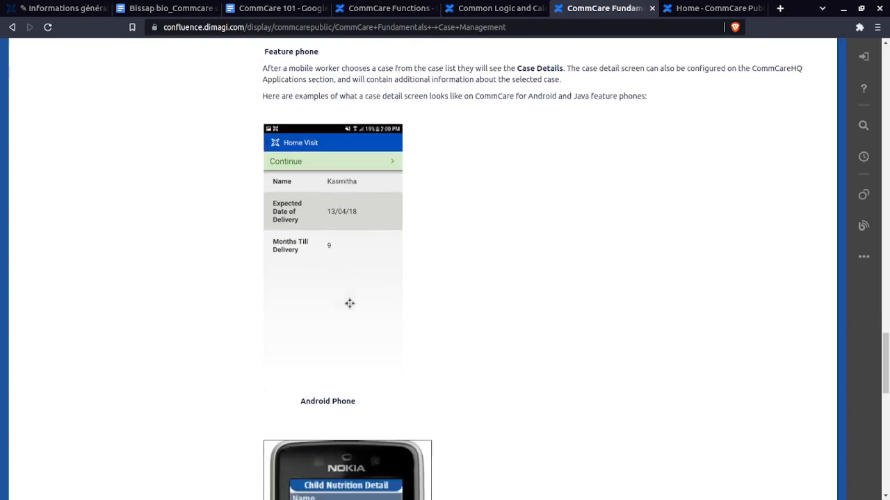
# Examine the Android and feature phone case detail examples against the case list, and return to the start of the page
pyautogui.scroll(3, 330, 166)
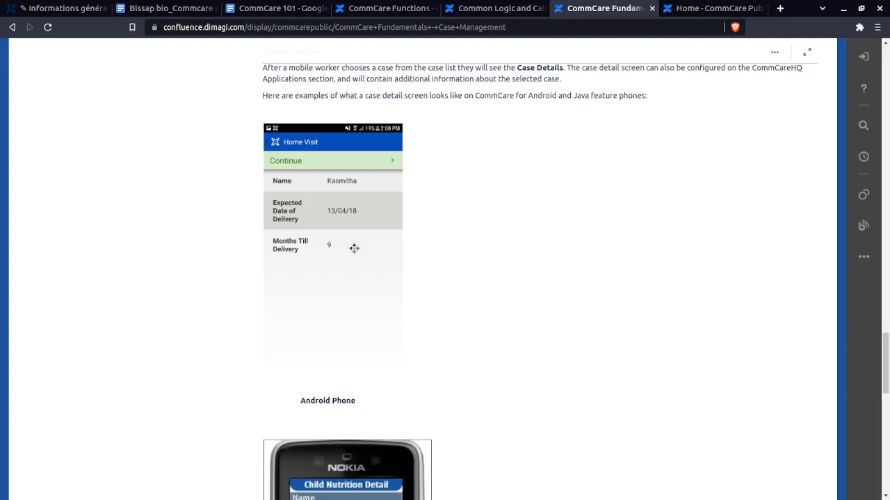
pyautogui.scroll(-3, 354, 248)
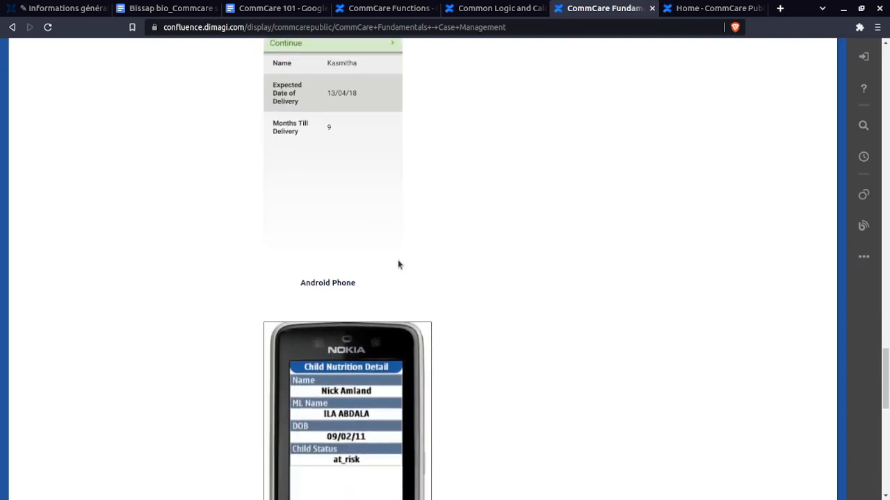
pyautogui.scroll(2, 399, 262)
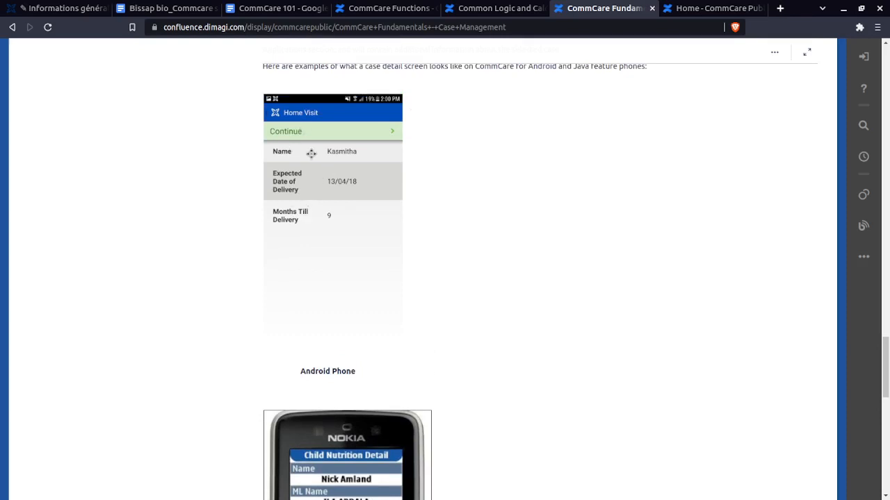
pyautogui.scroll(-1, 366, 190)
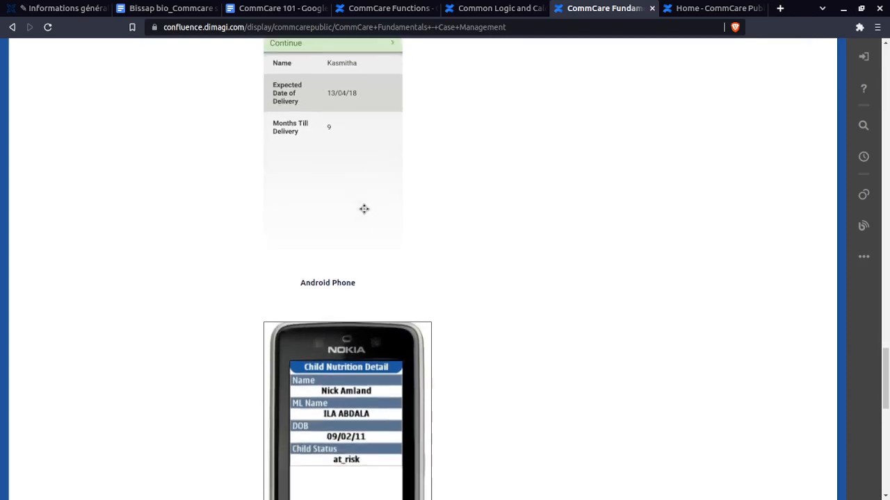
pyautogui.scroll(2, 370, 214)
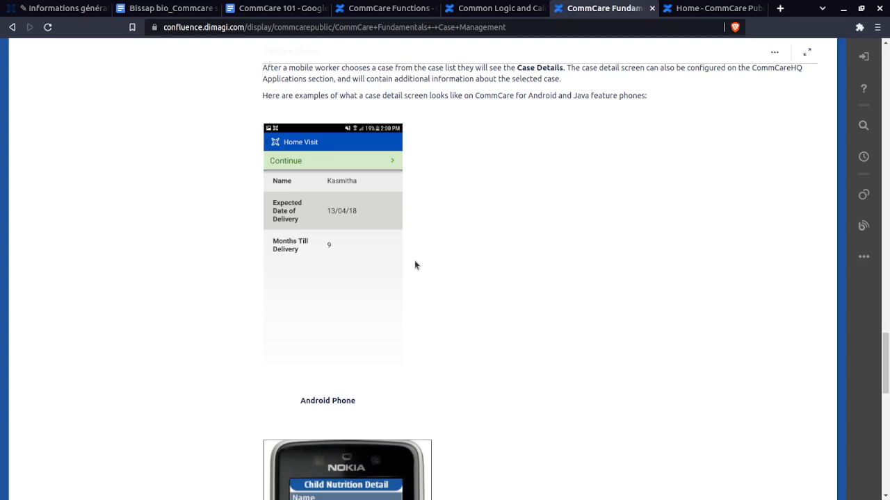
pyautogui.scroll(-3, 415, 265)
pyautogui.scroll(8, 410, 278)
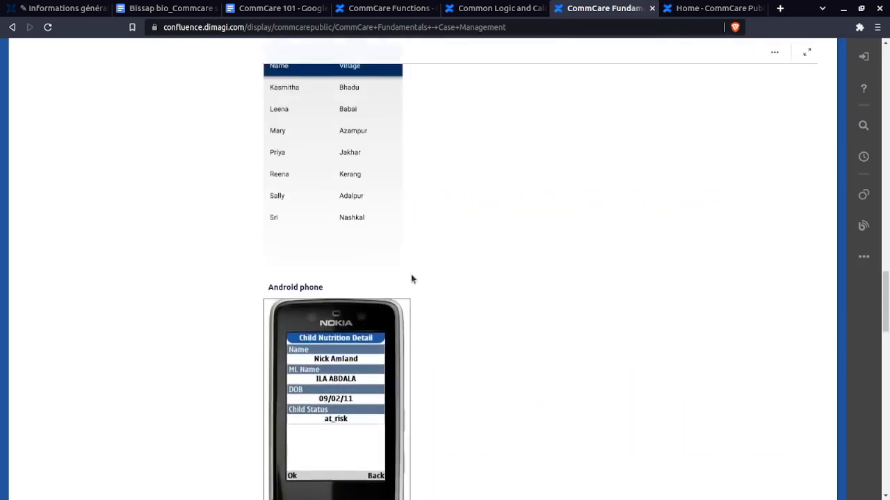
pyautogui.scroll(2, 411, 278)
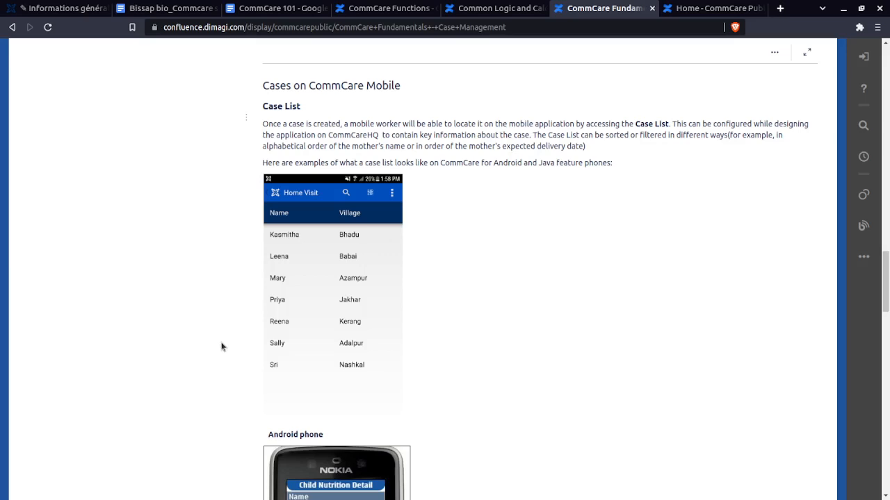
pyautogui.scroll(-6, 314, 319)
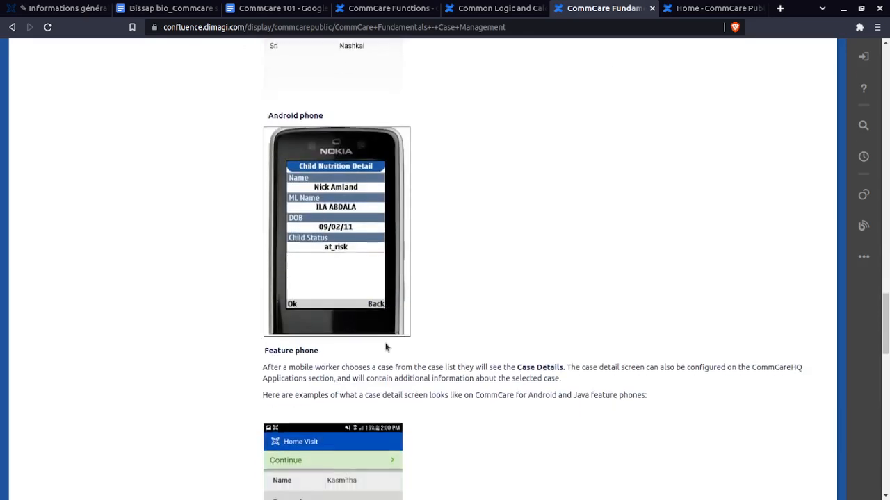
pyautogui.scroll(-7, 378, 348)
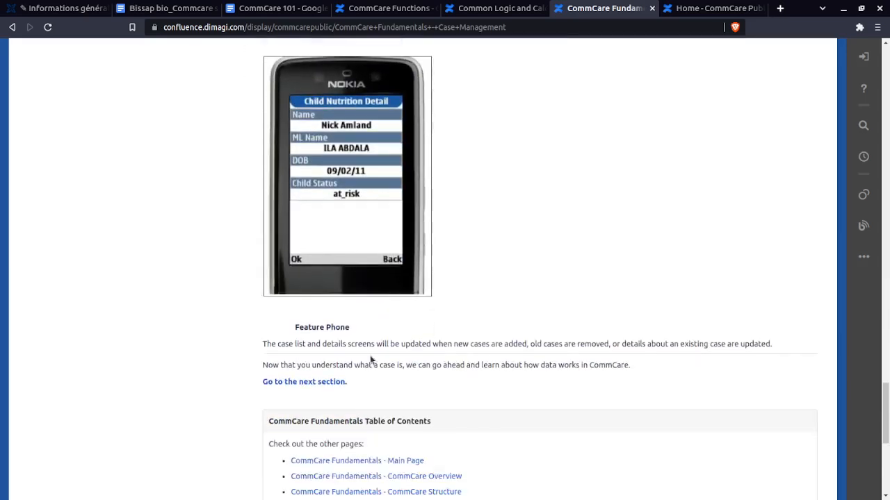
pyautogui.scroll(-1, 370, 360)
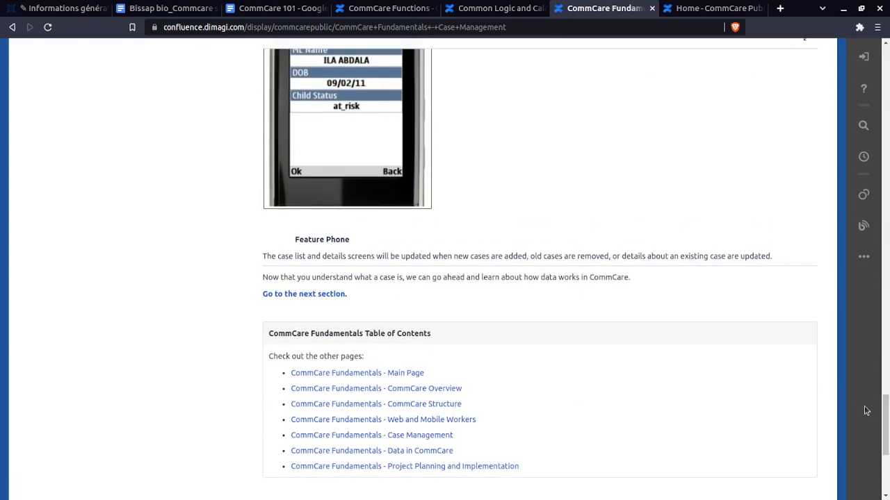
pyautogui.moveTo(885, 436); pyautogui.dragTo(825, 14)
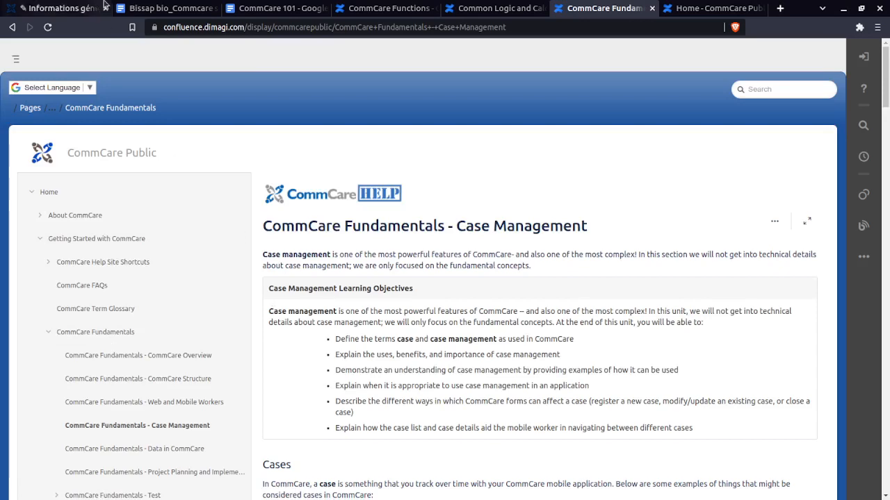
# Switch to the CommCare 101 Google document and review its Basics links and useful documentation pages
pyautogui.click(253, 10)
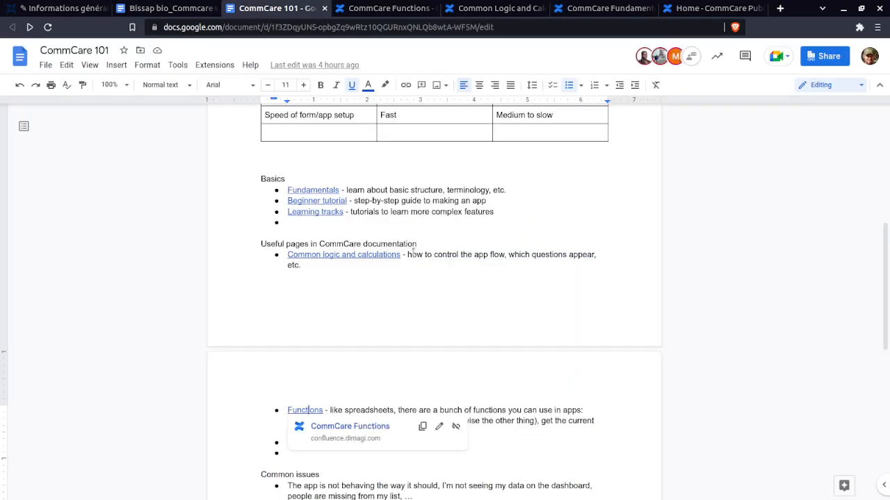
pyautogui.scroll(3, 413, 253)
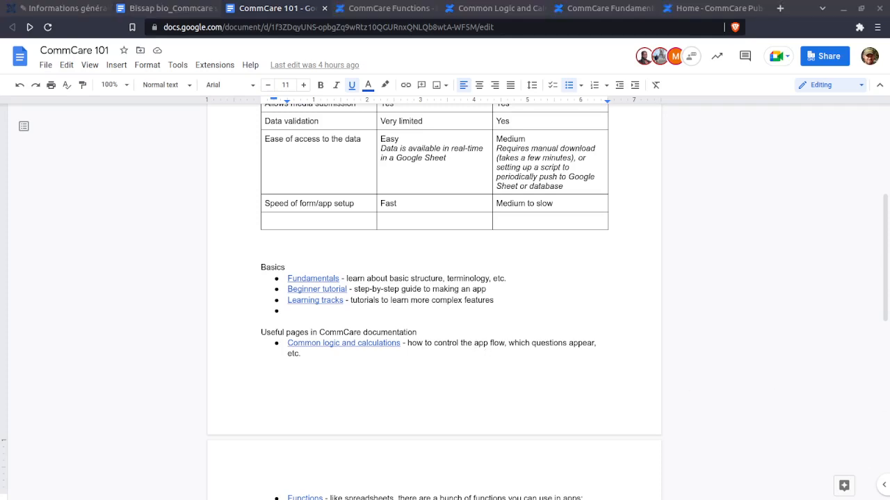
pyautogui.scroll(4, 451, 327)
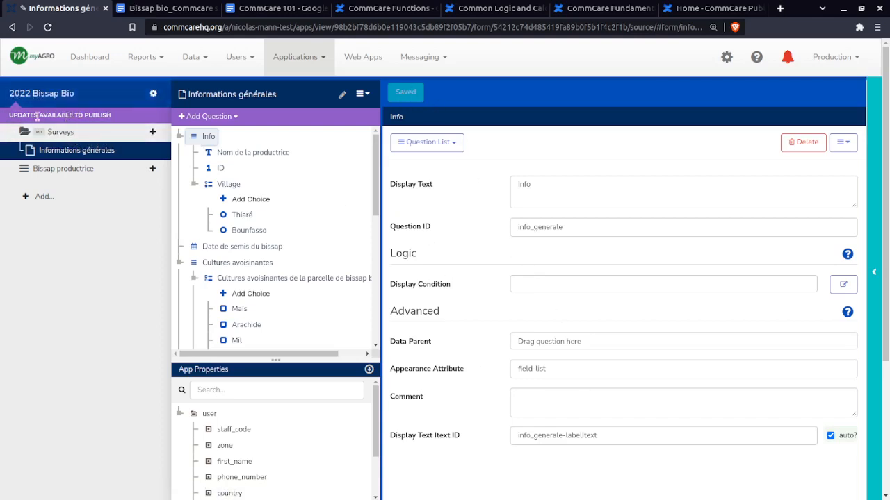
# Switch back to CommCare HQ, open the releases page of the 2022 Bissap Bio app, and try to make a new version
pyautogui.moveTo(125, 117); pyautogui.dragTo(4, 120)
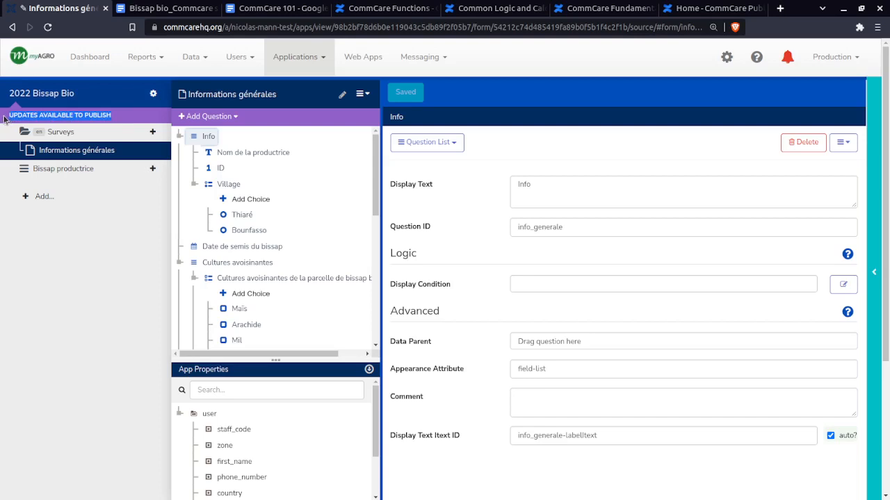
pyautogui.click(57, 90)
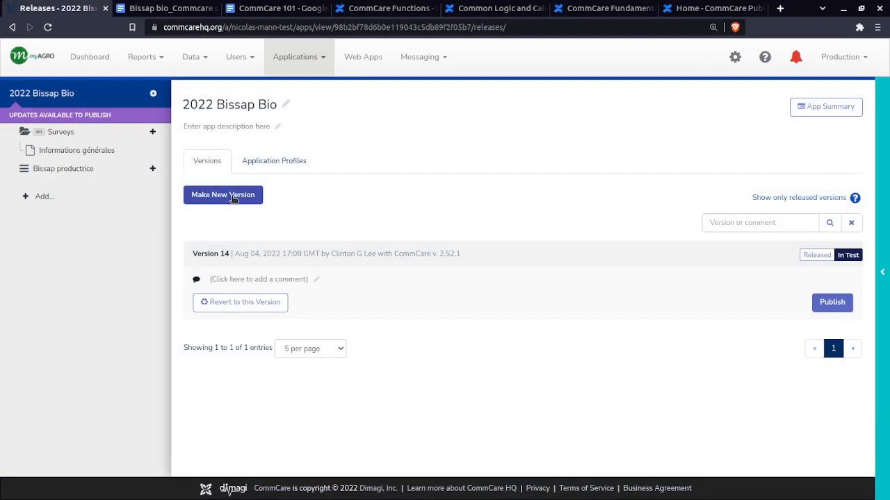
pyautogui.click(233, 197)
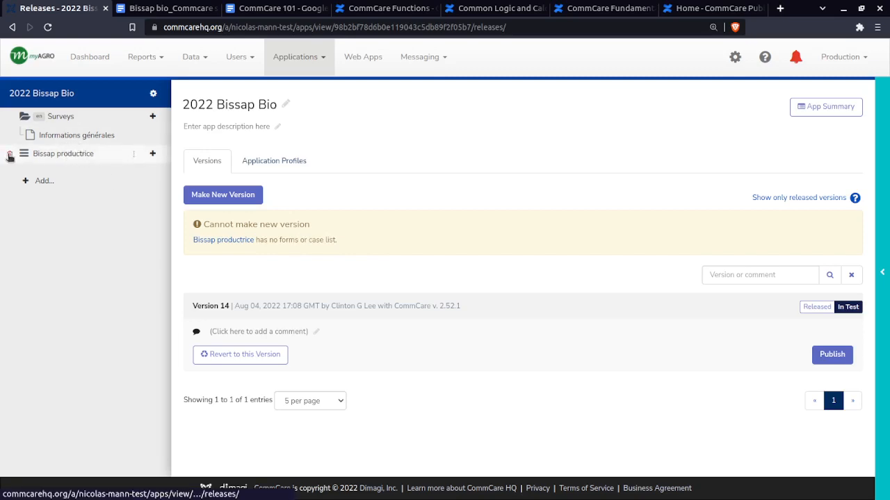
# Delete the Bissap productrice case list from the app
pyautogui.click(9, 156)
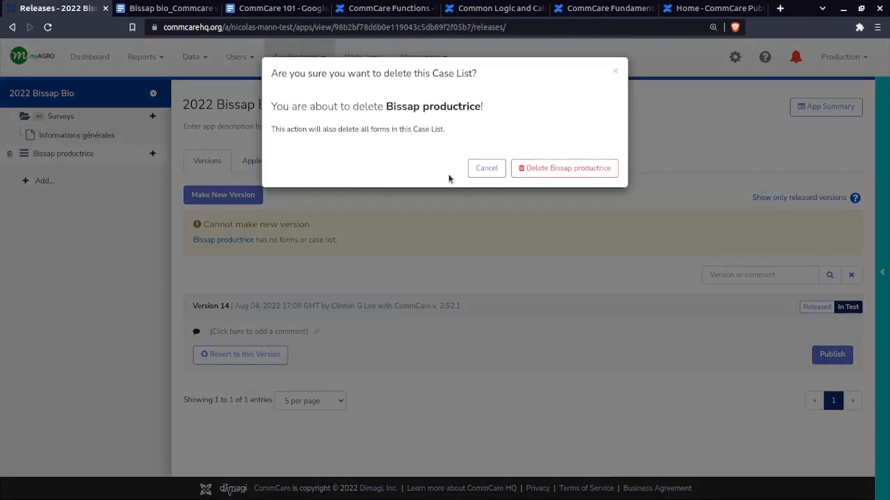
pyautogui.click(601, 174)
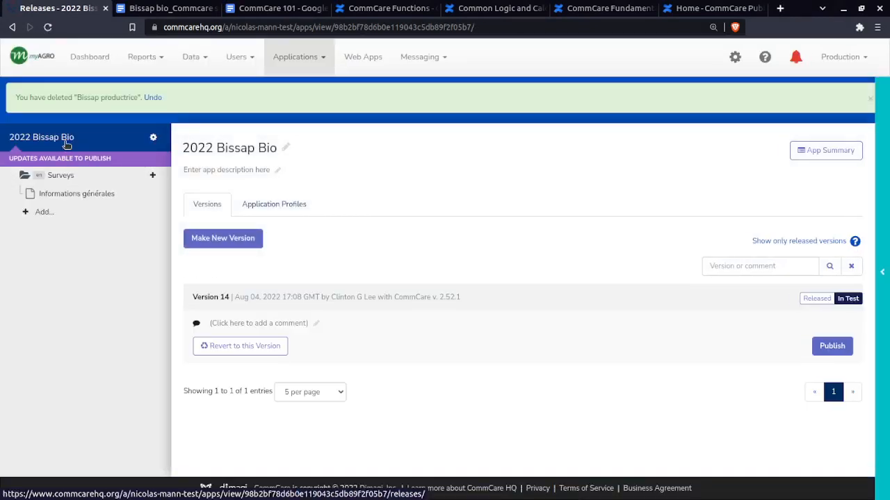
# Make a new version of the 2022 Bissap Bio app and mark it as Released
pyautogui.click(223, 235)
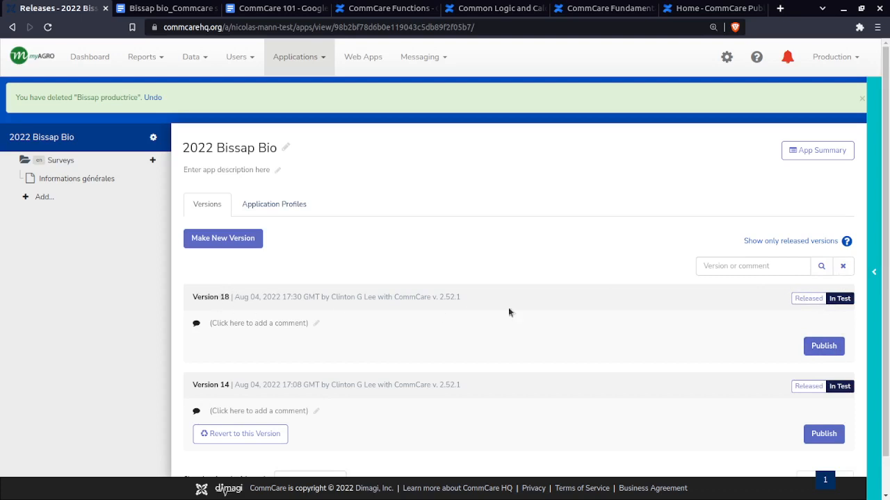
pyautogui.click(808, 299)
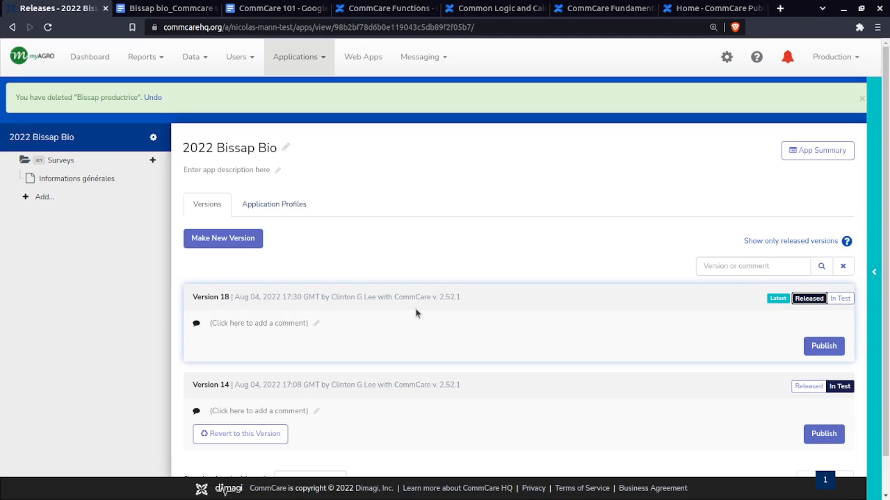
# Examine the publishing options of Version 18, including the online install code for Android, and close them
pyautogui.click(820, 345)
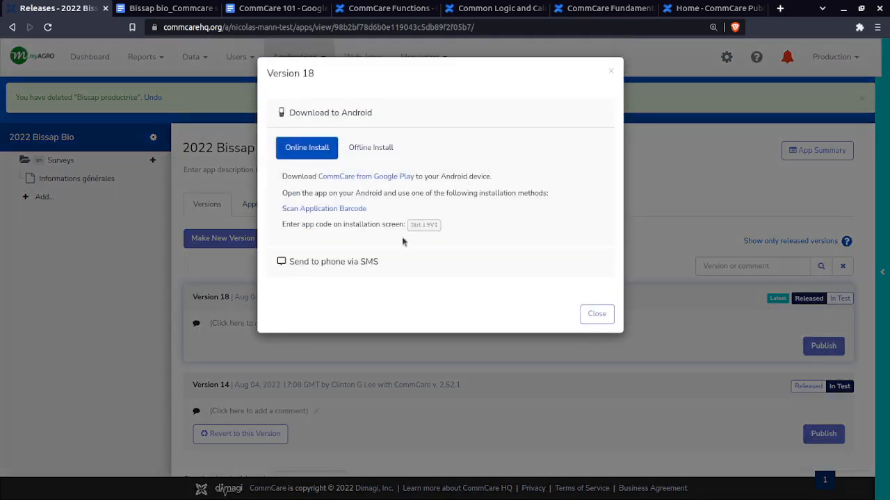
pyautogui.moveTo(439, 226); pyautogui.dragTo(411, 224)
pyautogui.click(411, 224)
pyautogui.click(595, 314)
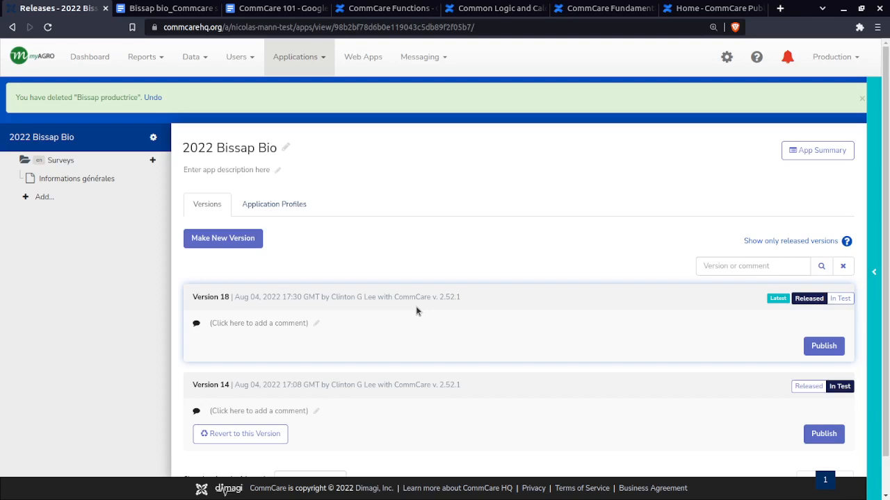
pyautogui.click(804, 303)
pyautogui.scroll(-2, 639, 351)
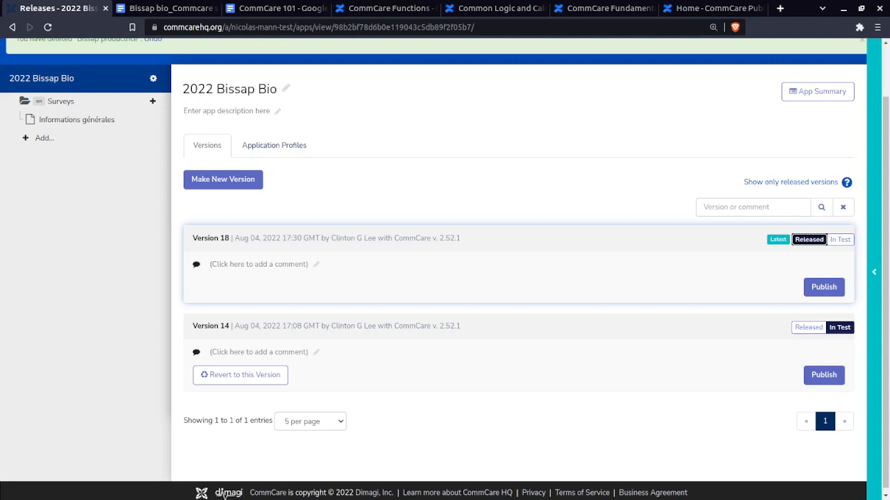
pyautogui.scroll(1, 139, 230)
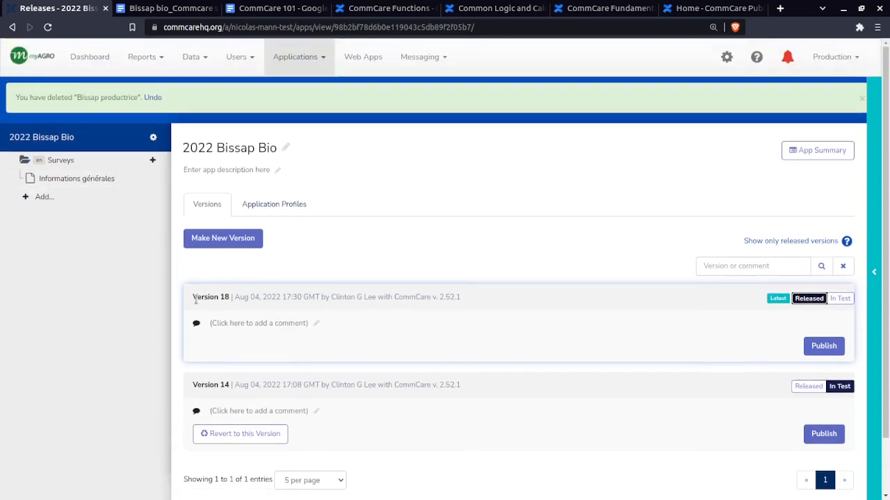
pyautogui.moveTo(197, 297)
pyautogui.mouseDown()
pyautogui.moveTo(233, 307)
pyautogui.moveTo(197, 299)
pyautogui.mouseUp()
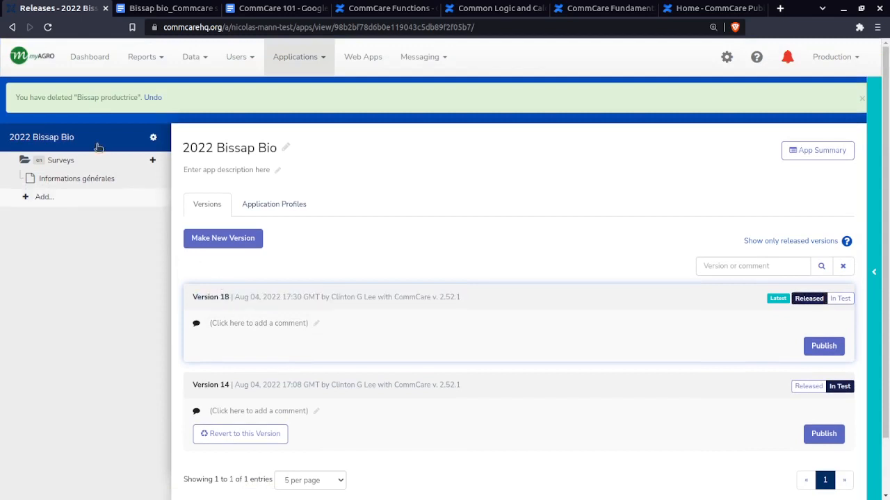
# In the Informations générales form, set the final text question's display text to "Décrire la séparation avec les autres parcelles" and save the form
pyautogui.click(80, 181)
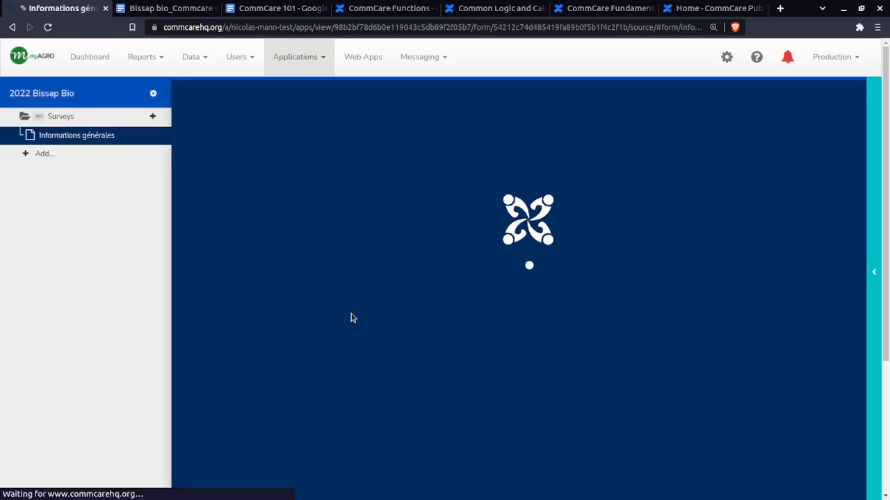
pyautogui.scroll(-3, 212, 291)
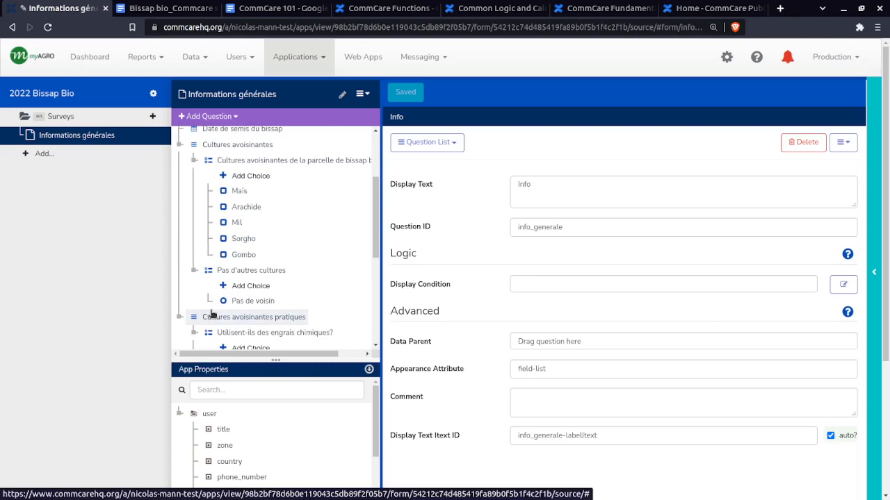
pyautogui.scroll(-2, 213, 315)
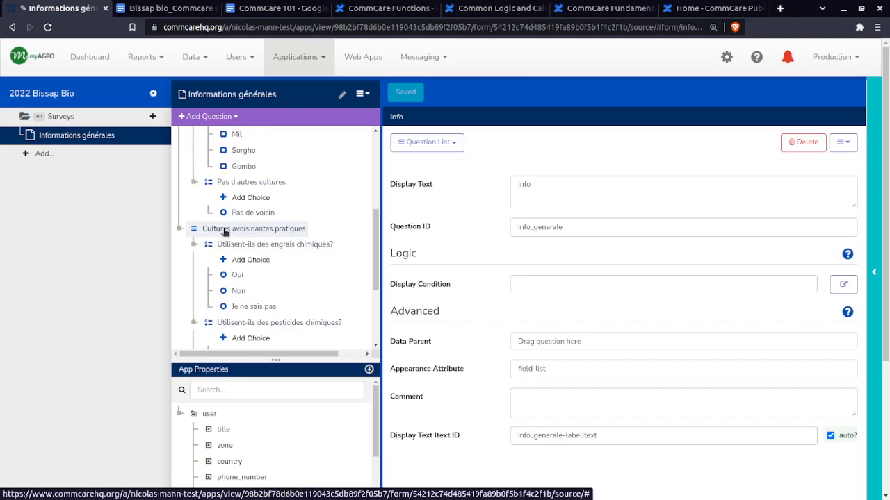
pyautogui.scroll(-3, 224, 231)
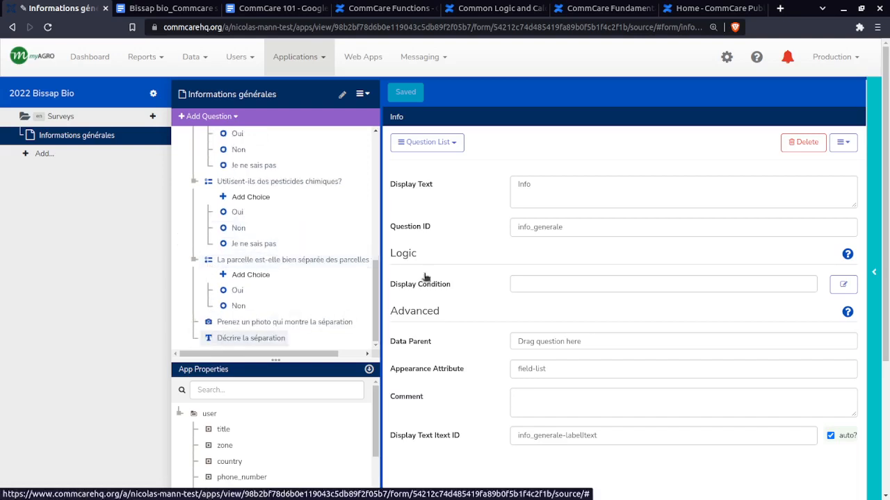
pyautogui.click(618, 182)
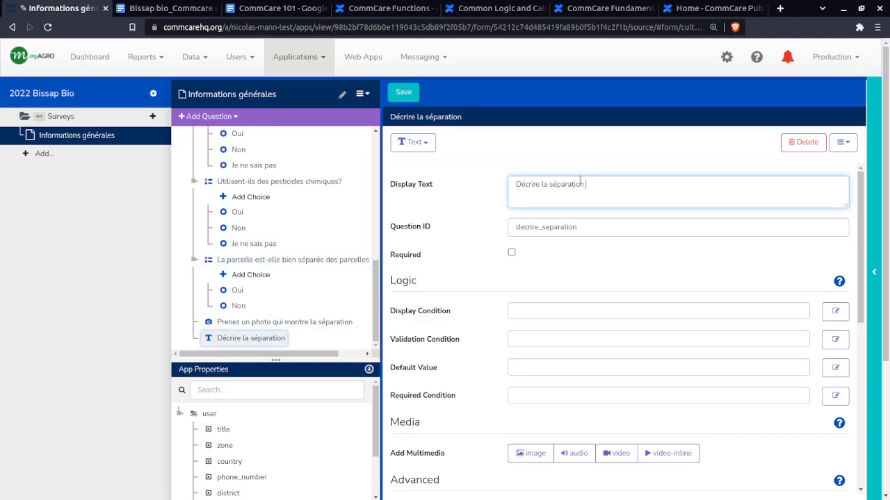
pyautogui.write('avec les autre')
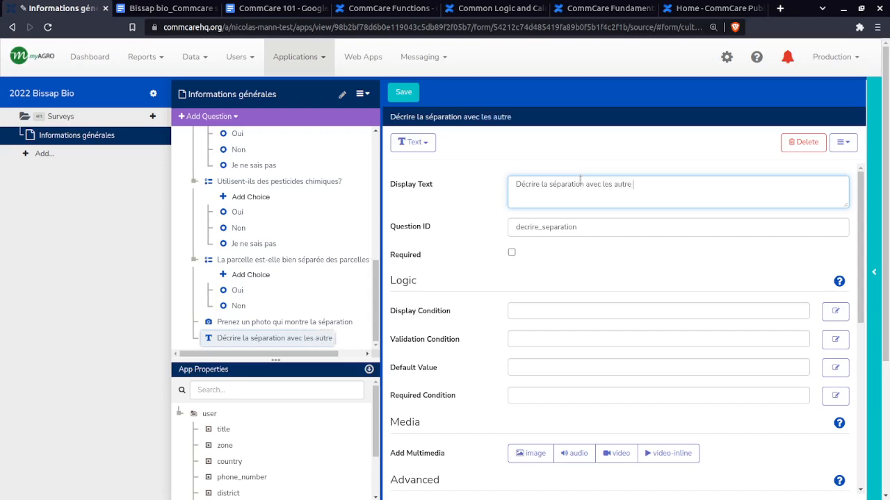
pyautogui.press('BackSpace')
pyautogui.write('s parcelles')
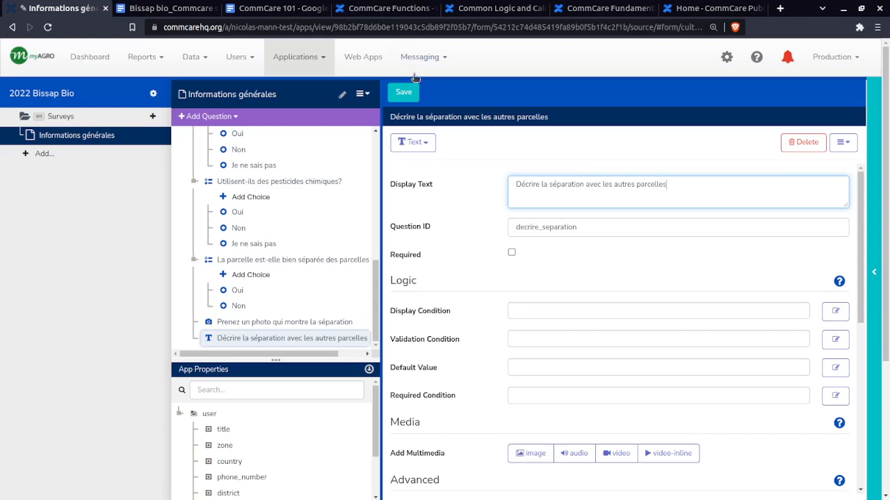
pyautogui.click(403, 95)
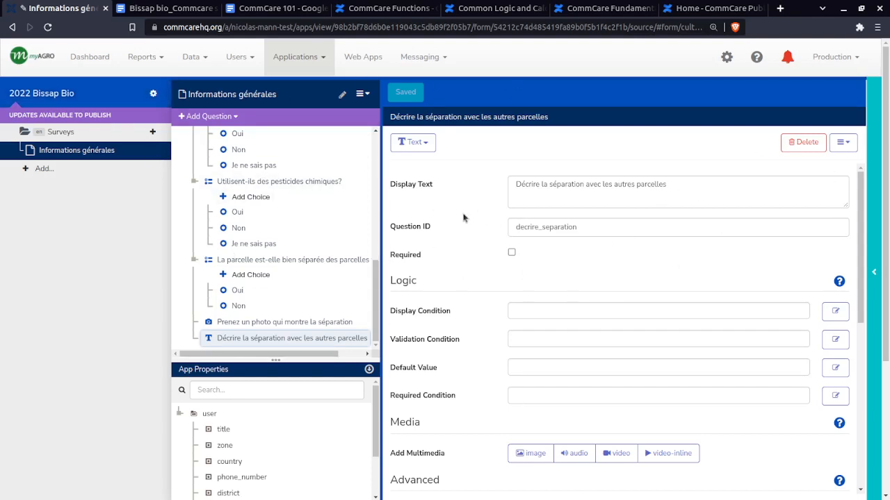
# Make a new app version containing the edited form and mark that version as Released
pyautogui.click(87, 102)
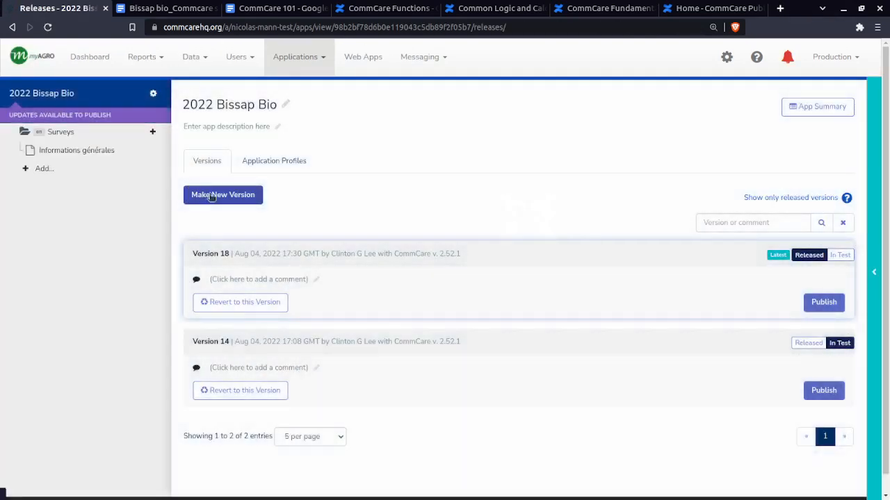
pyautogui.click(227, 195)
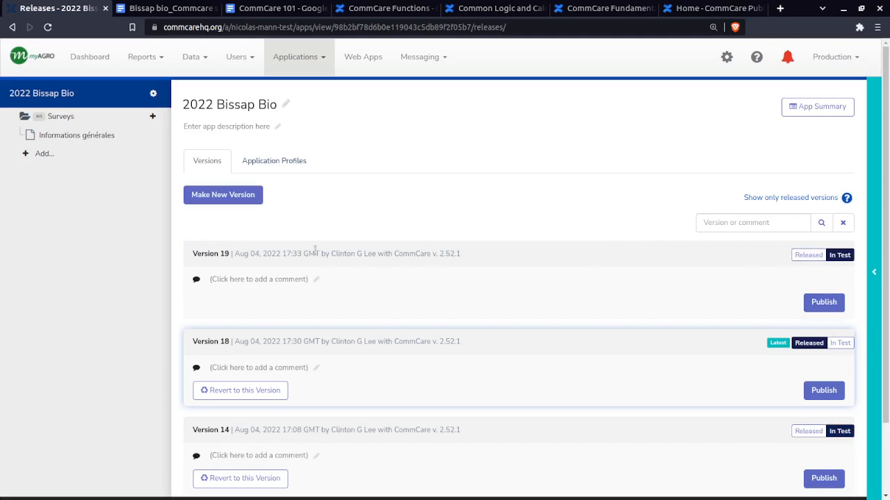
pyautogui.moveTo(193, 253); pyautogui.dragTo(231, 254)
pyautogui.click(231, 255)
pyautogui.moveTo(191, 343); pyautogui.dragTo(505, 343)
pyautogui.click(505, 344)
pyautogui.click(808, 256)
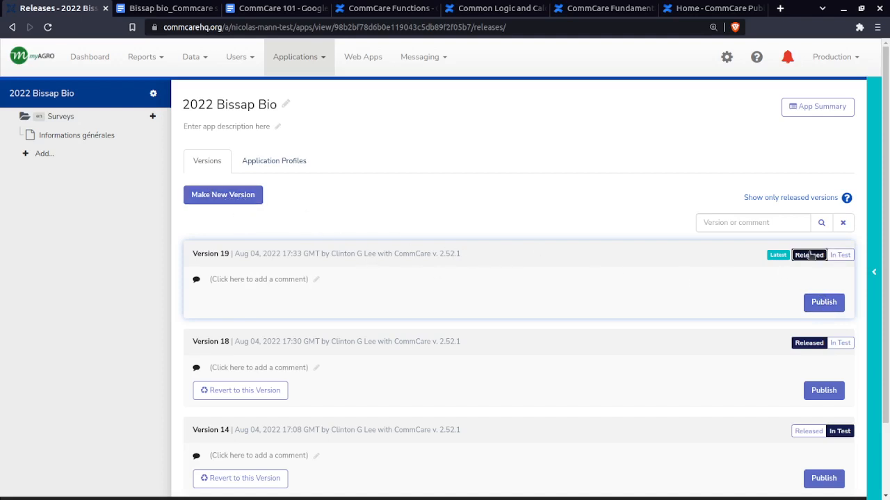
# Examine the Android install code in the newest version's publishing options and close the dialog
pyautogui.click(821, 303)
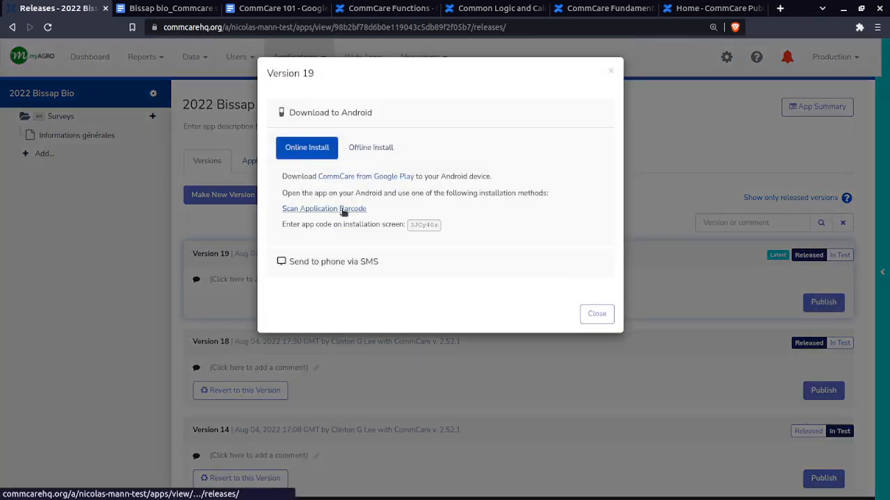
pyautogui.doubleClick(417, 226)
pyautogui.click(606, 314)
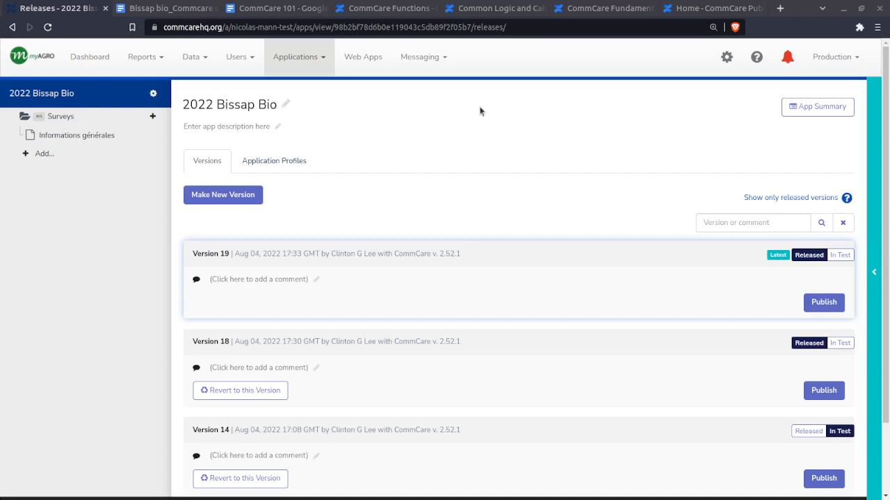
# Switch to the CommCare 101 Google document and review the #commcare Slack channel entry under General links
pyautogui.click(203, 7)
pyautogui.click(291, 8)
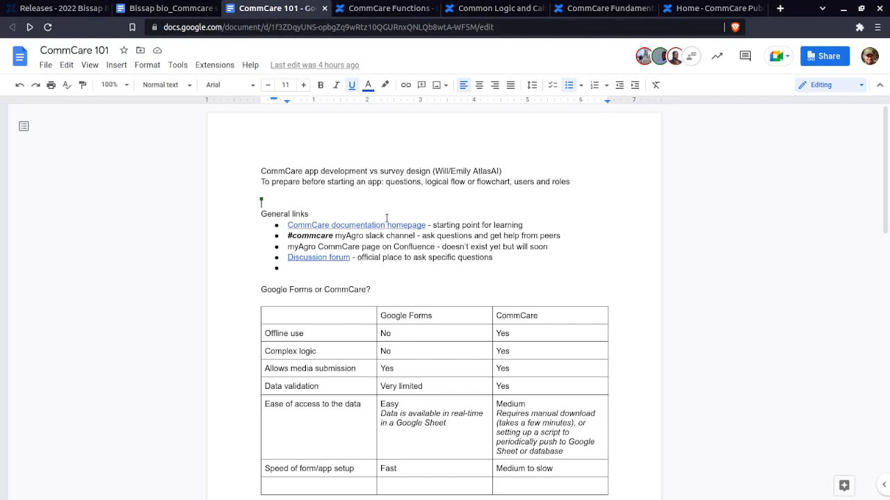
pyautogui.moveTo(333, 238); pyautogui.dragTo(287, 235)
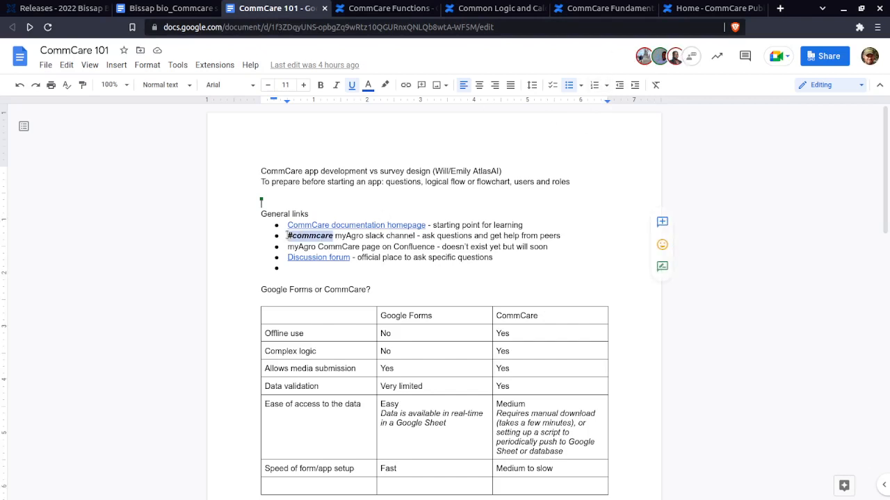
pyautogui.click(287, 235)
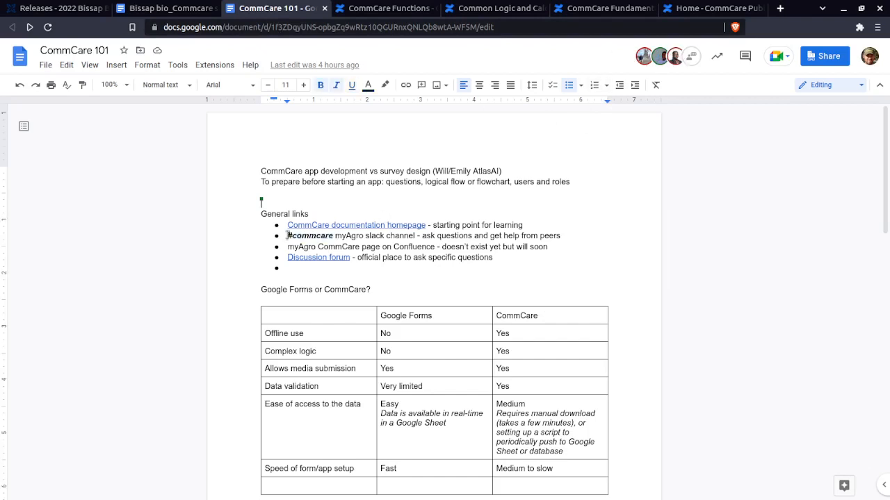
pyautogui.moveTo(287, 235); pyautogui.dragTo(332, 237)
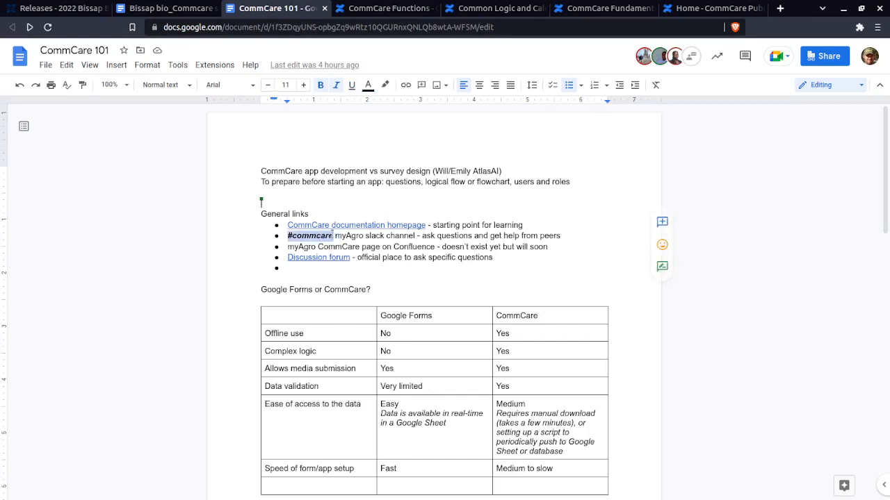
pyautogui.click(333, 235)
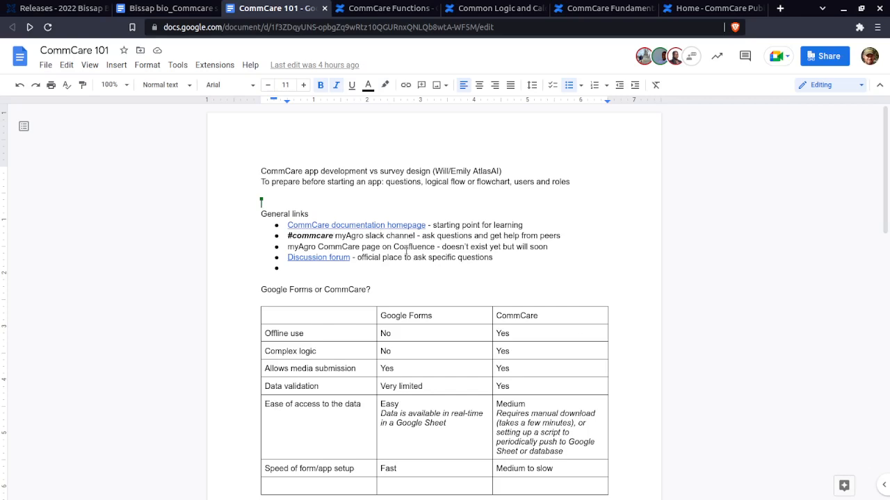
pyautogui.click(390, 267)
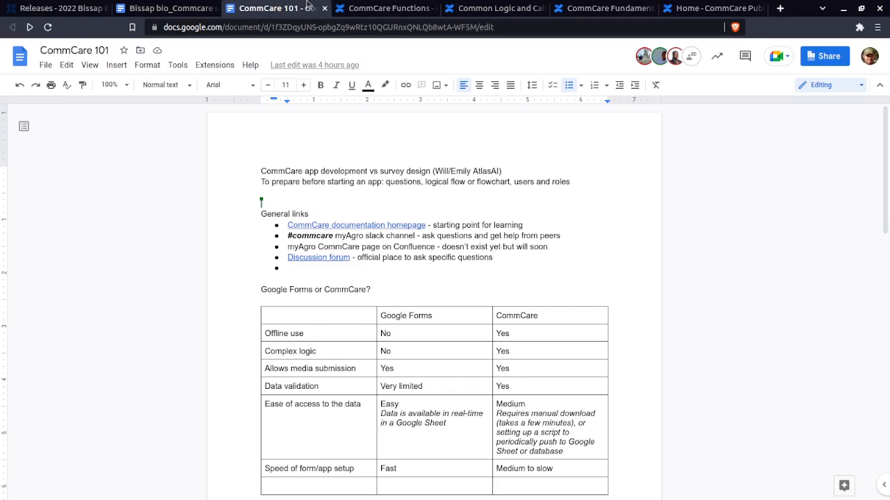
# Switch back to CommCare HQ and look through the full list of existing applications
pyautogui.click(62, 8)
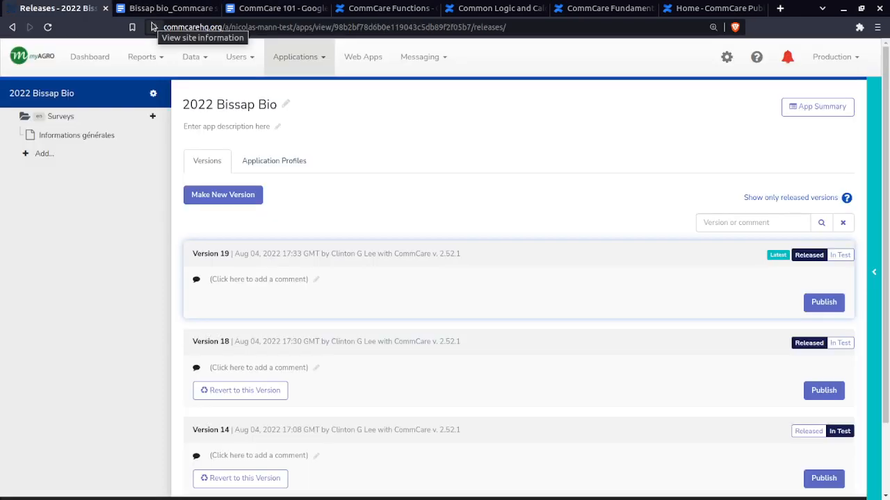
pyautogui.click(324, 59)
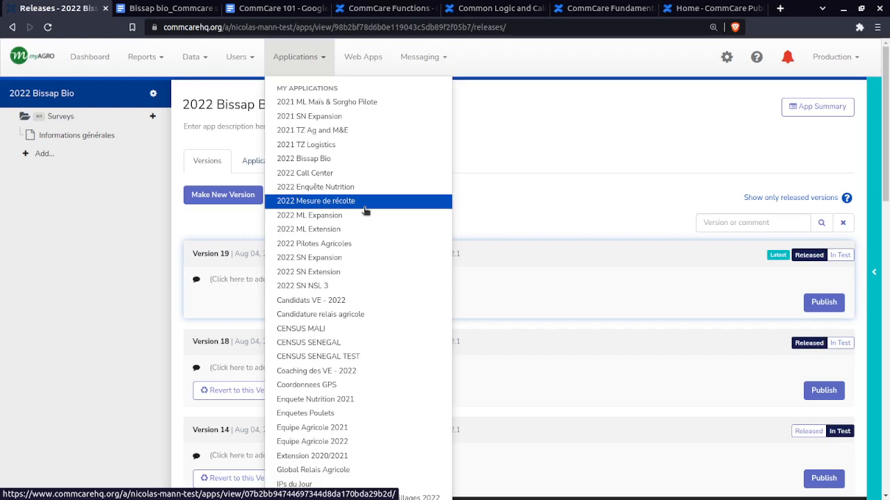
pyautogui.scroll(-2, 360, 356)
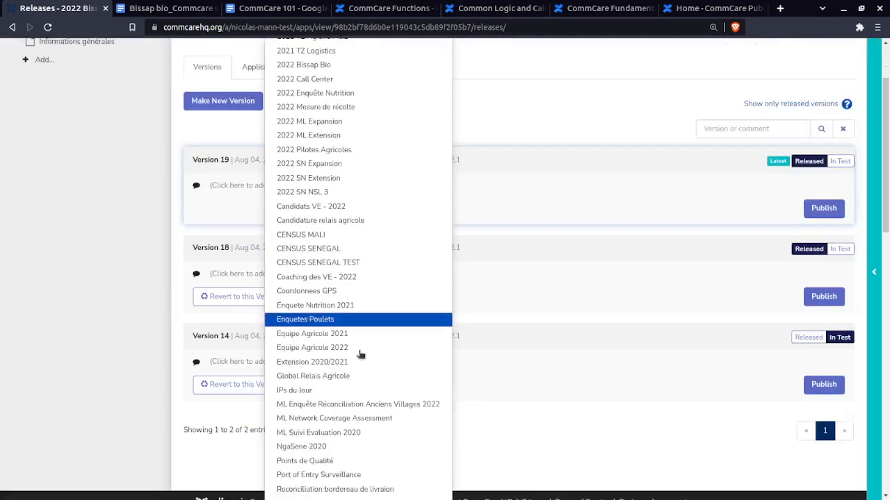
pyautogui.scroll(-3, 355, 362)
pyautogui.scroll(5, 353, 365)
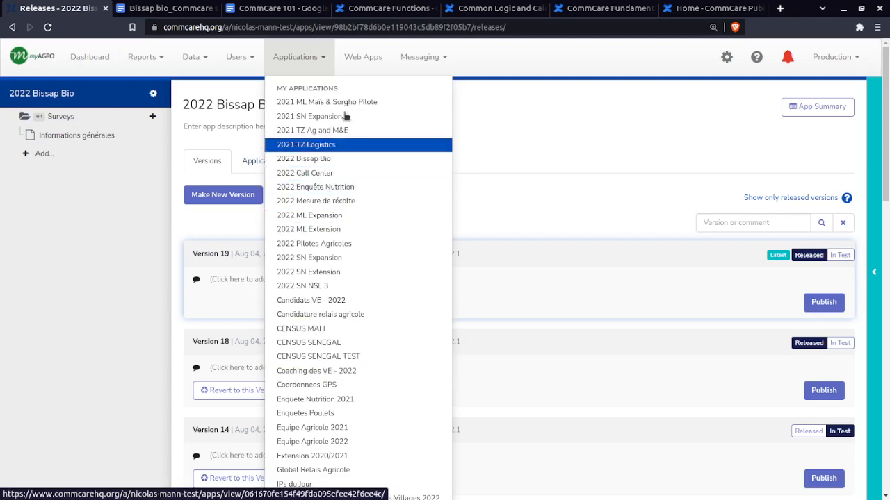
pyautogui.scroll(-2, 382, 330)
pyautogui.scroll(-10, 382, 331)
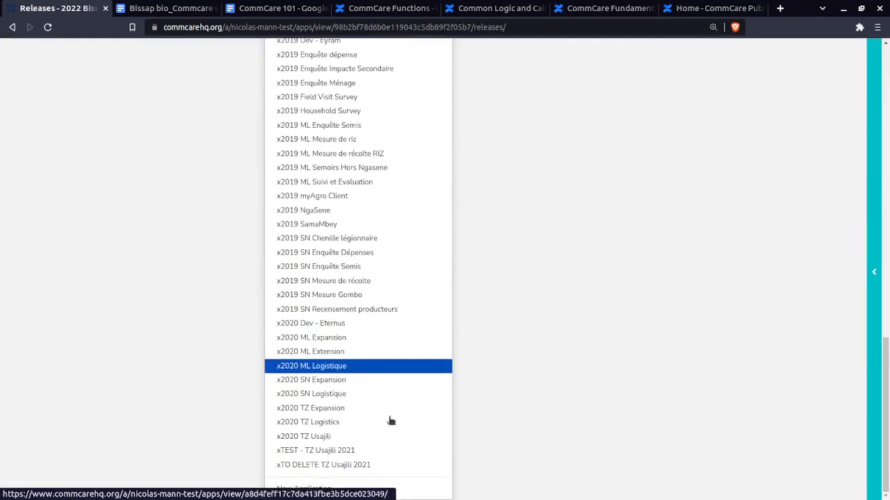
pyautogui.scroll(12, 360, 300)
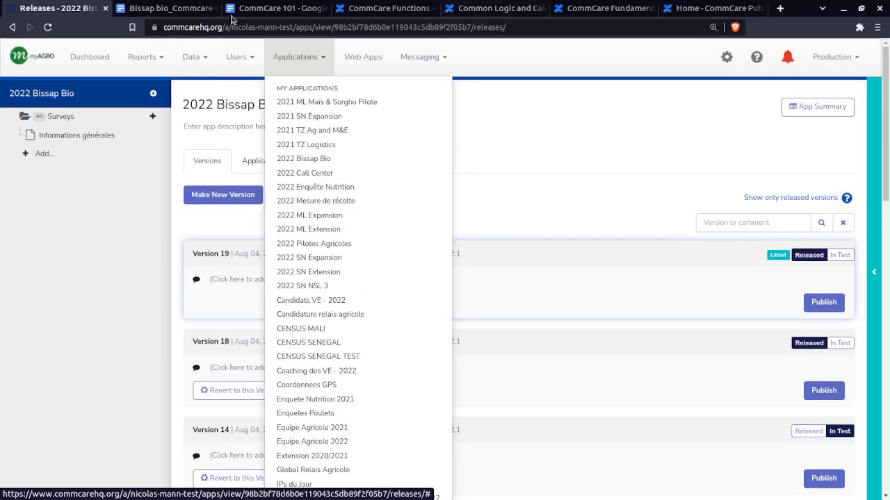
# Return to the CommCare 101 Google document and review the app preparation notes and the #commcare channel entry
pyautogui.click(278, 9)
pyautogui.moveTo(261, 172); pyautogui.dragTo(588, 188)
pyautogui.click(589, 189)
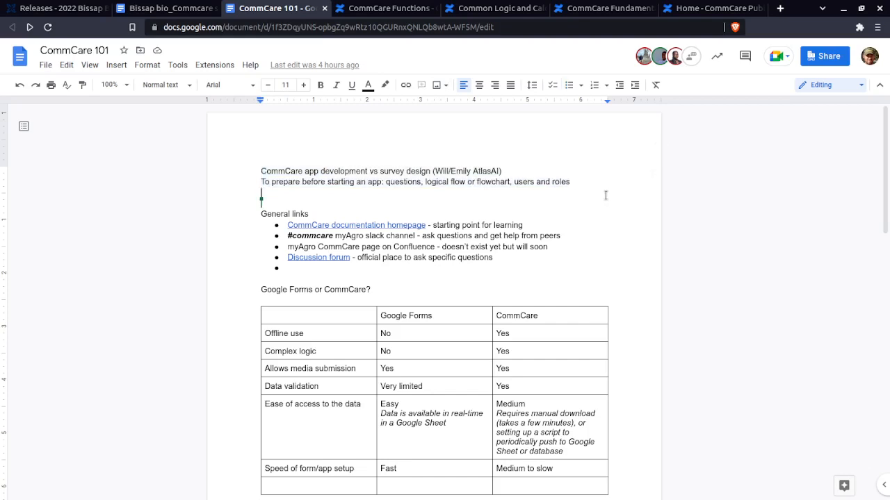
pyautogui.click(599, 182)
pyautogui.moveTo(335, 236); pyautogui.dragTo(287, 235)
pyautogui.click(287, 236)
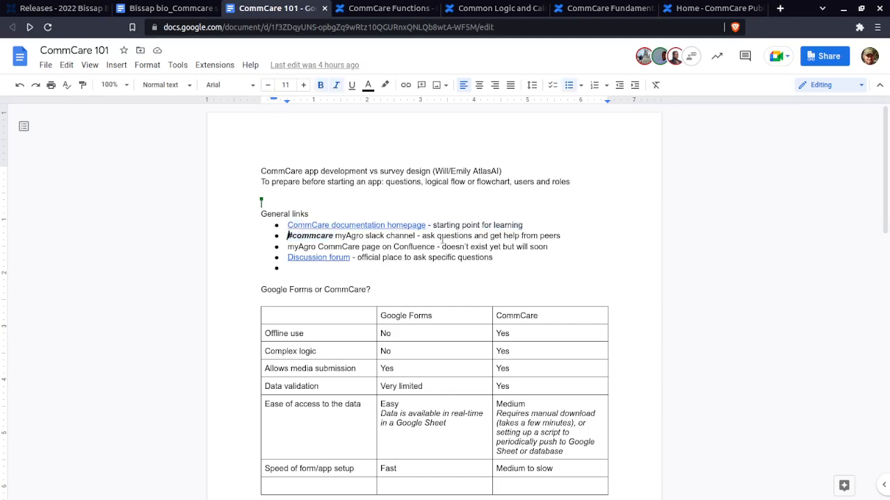